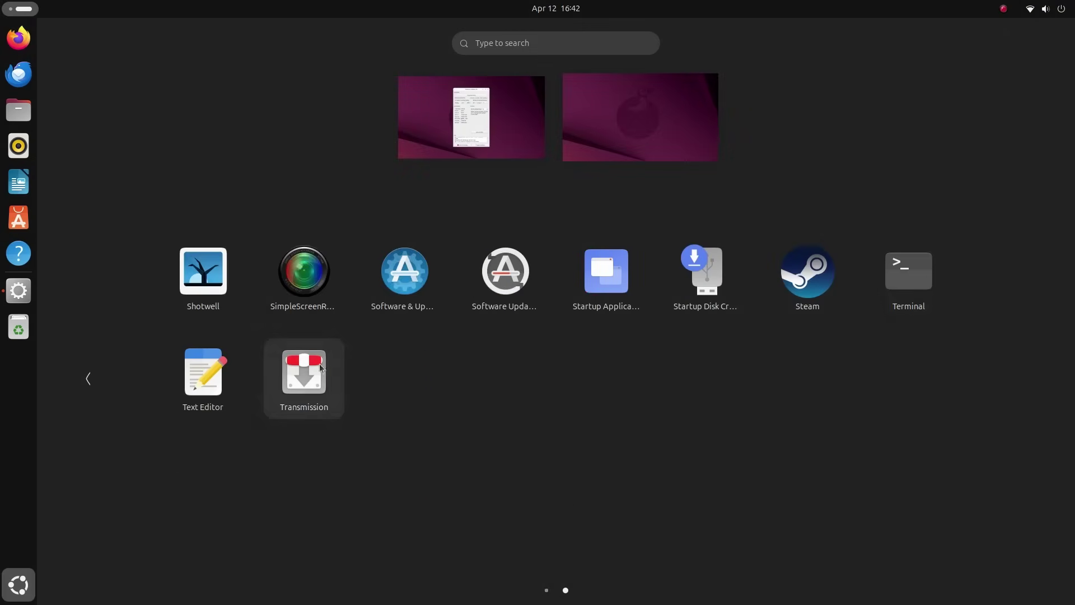
- Browse the installed applications overview, return to the empty desktop workspace and view the calendar and notification list
left_click(88, 379)
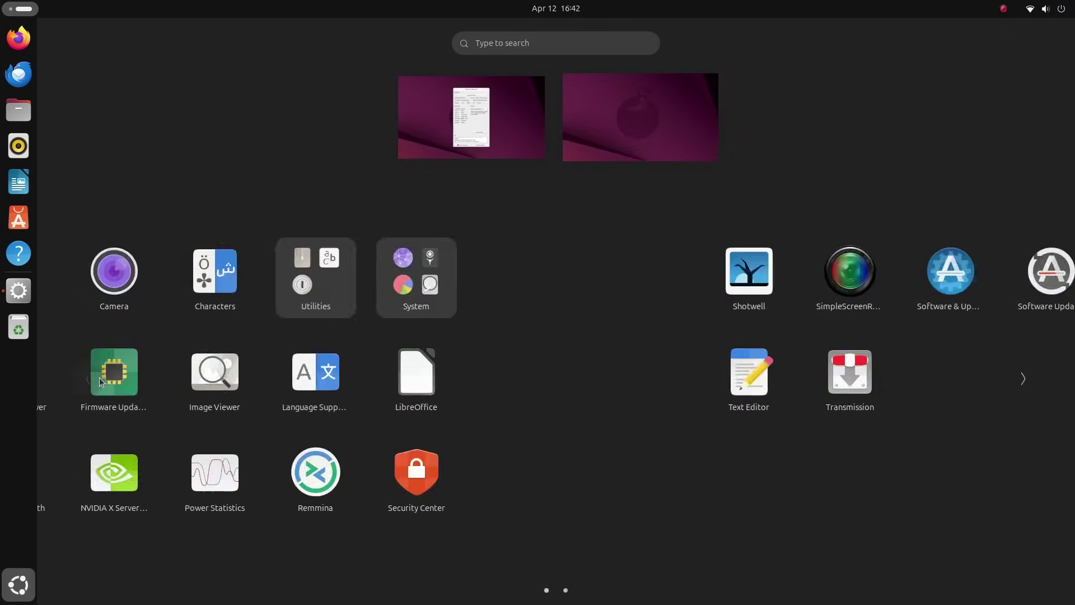
left_click(650, 194)
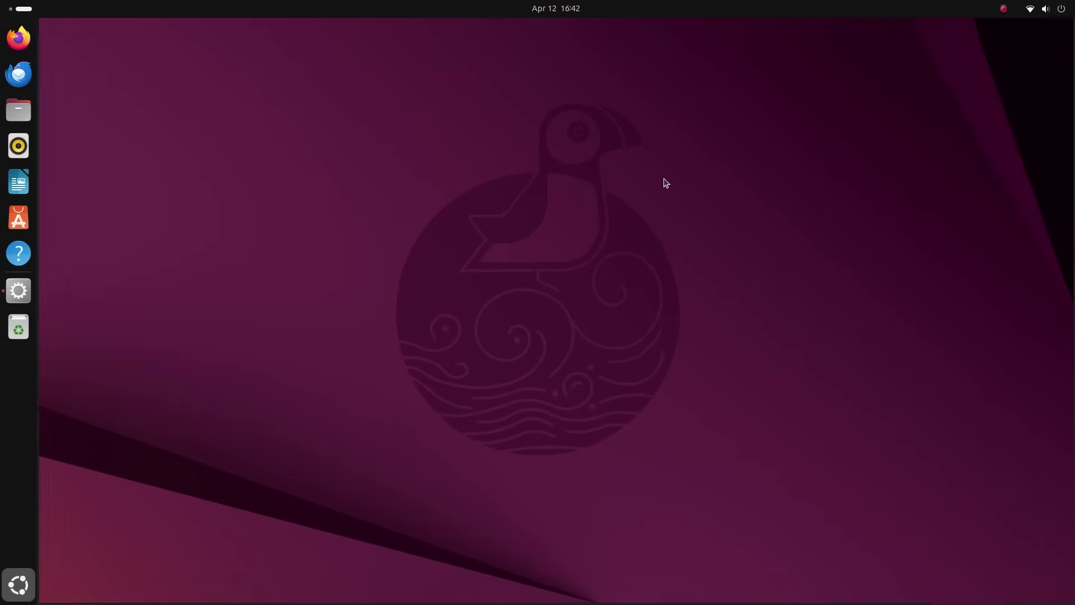
key("super+v")
left_click(747, 82)
left_click(747, 82)
left_click(845, 146)
- Check the power mode and sound output options in the quick settings, and view the context options of the desktop
left_click(1067, 7)
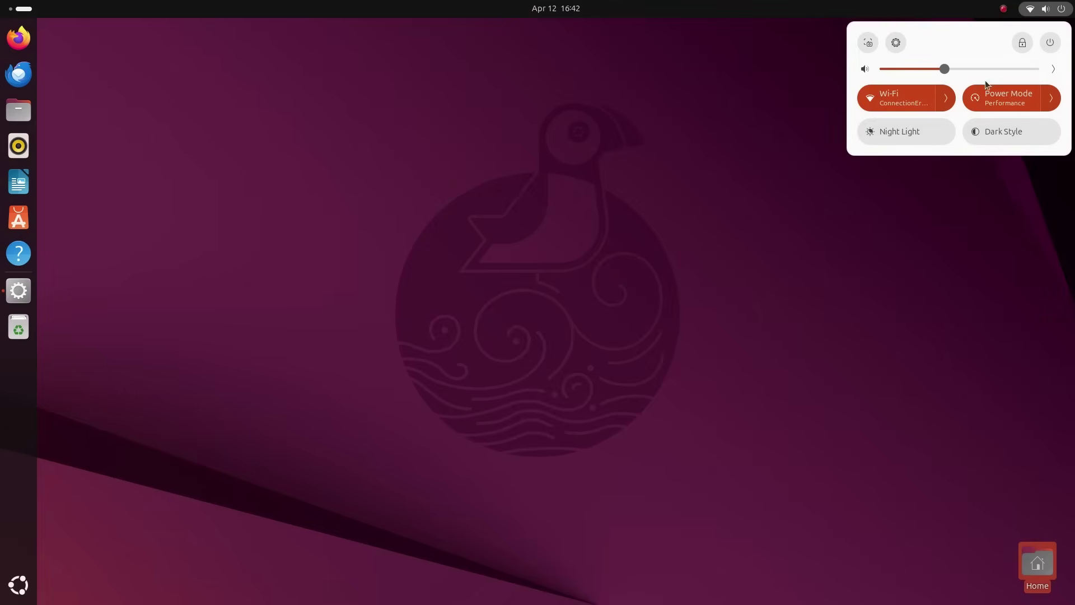
left_click(1050, 104)
left_click(929, 167)
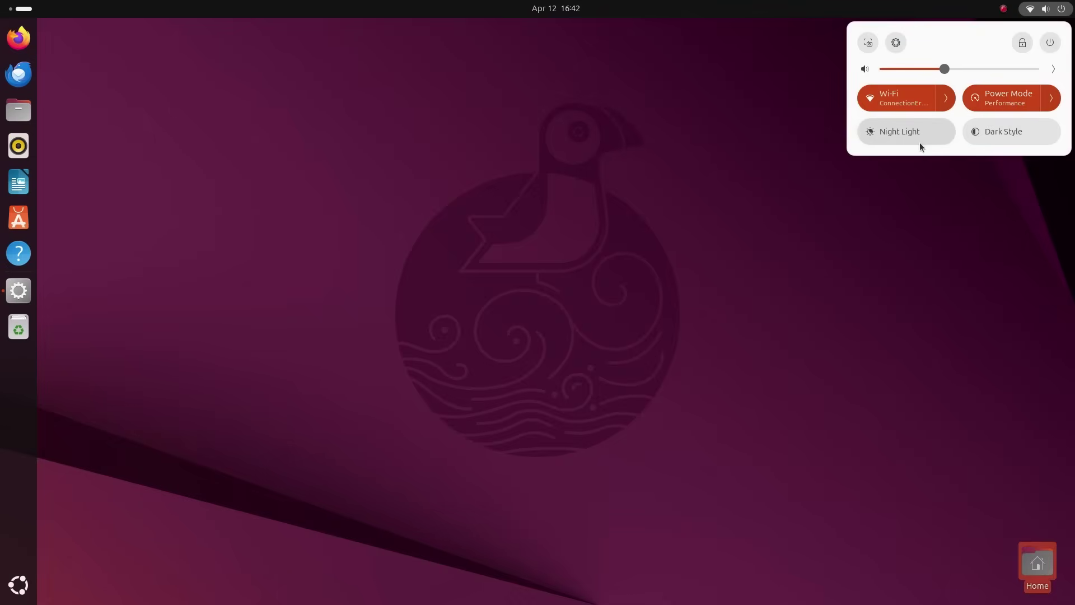
left_click(1053, 69)
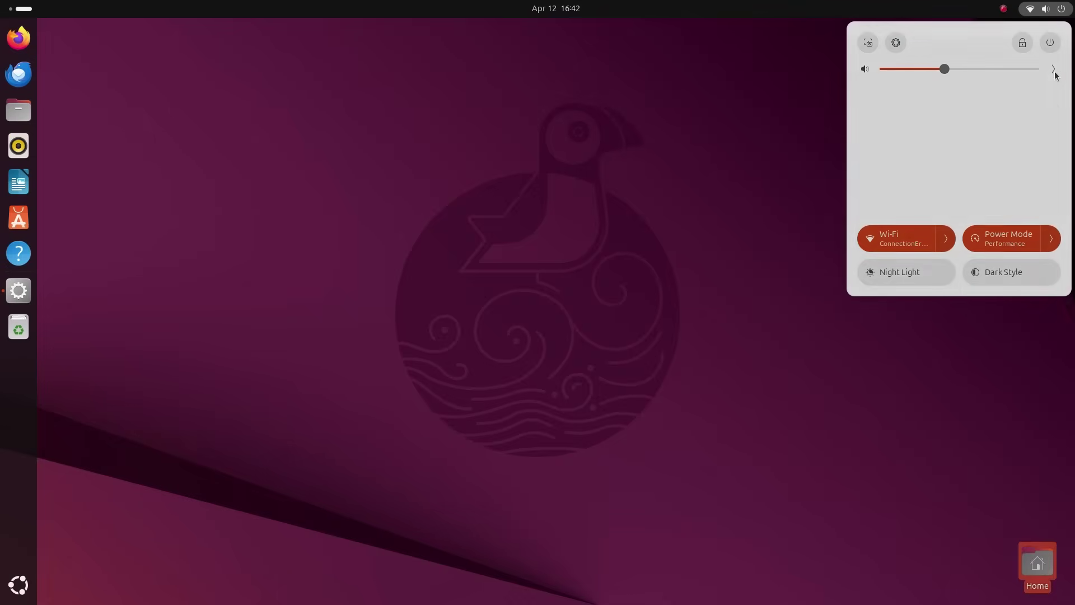
left_click(751, 265)
right_click(440, 185)
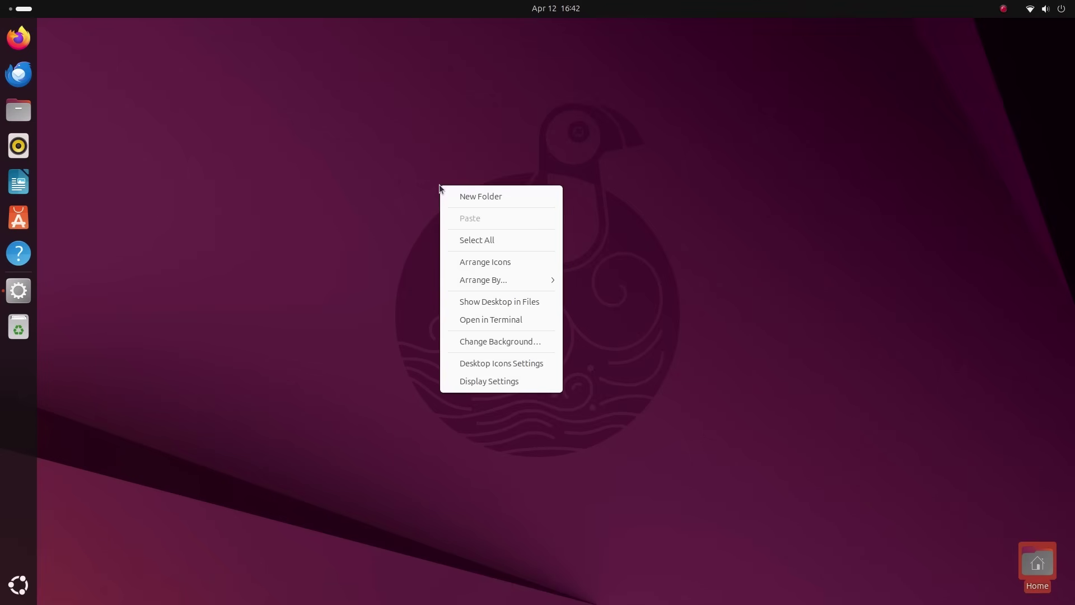
left_click(693, 383)
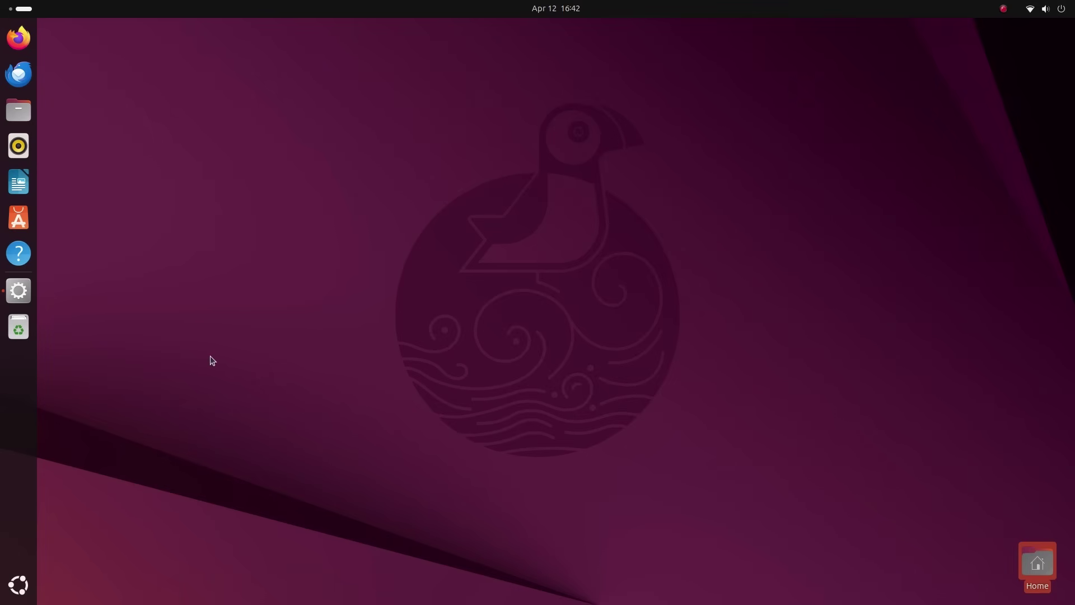
- View the Home folder in a maximised file manager, switching between list and grid layouts, and close the window
key("super+e")
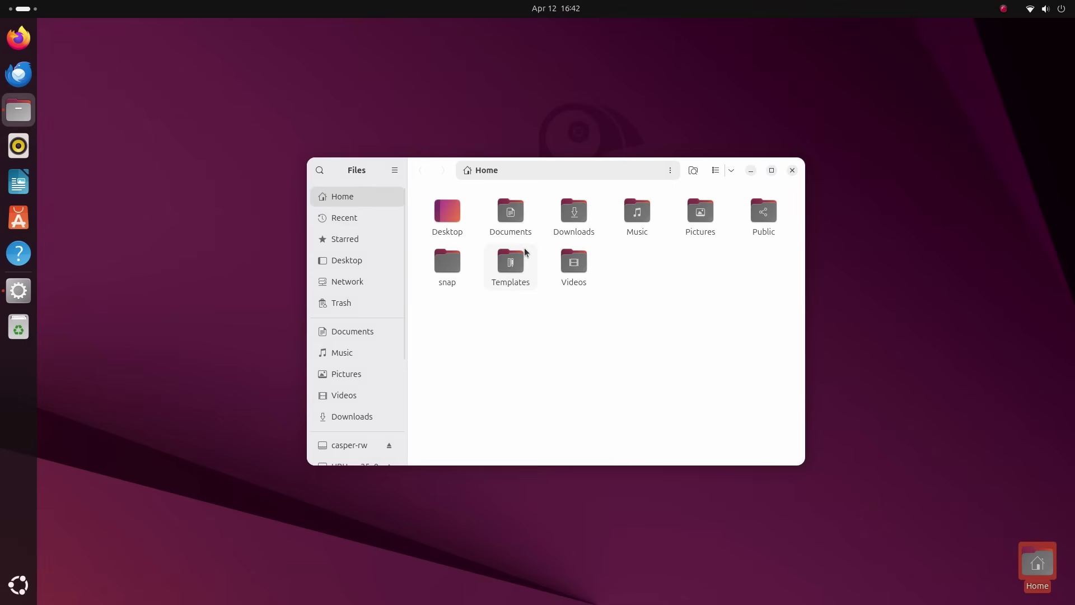
double_click(439, 178)
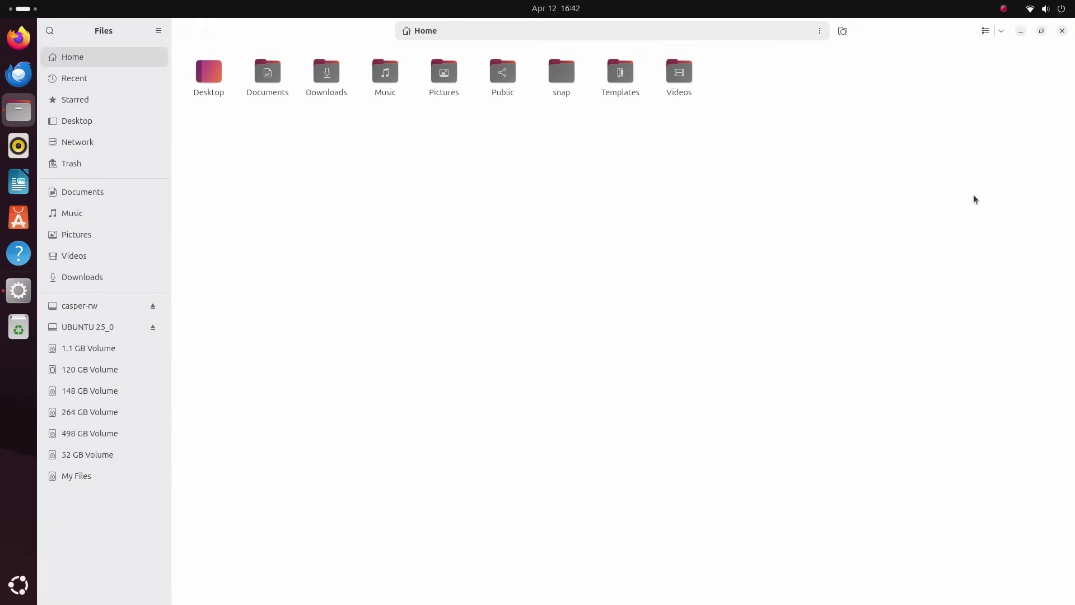
left_click(986, 32)
left_click(985, 32)
double_click(927, 37)
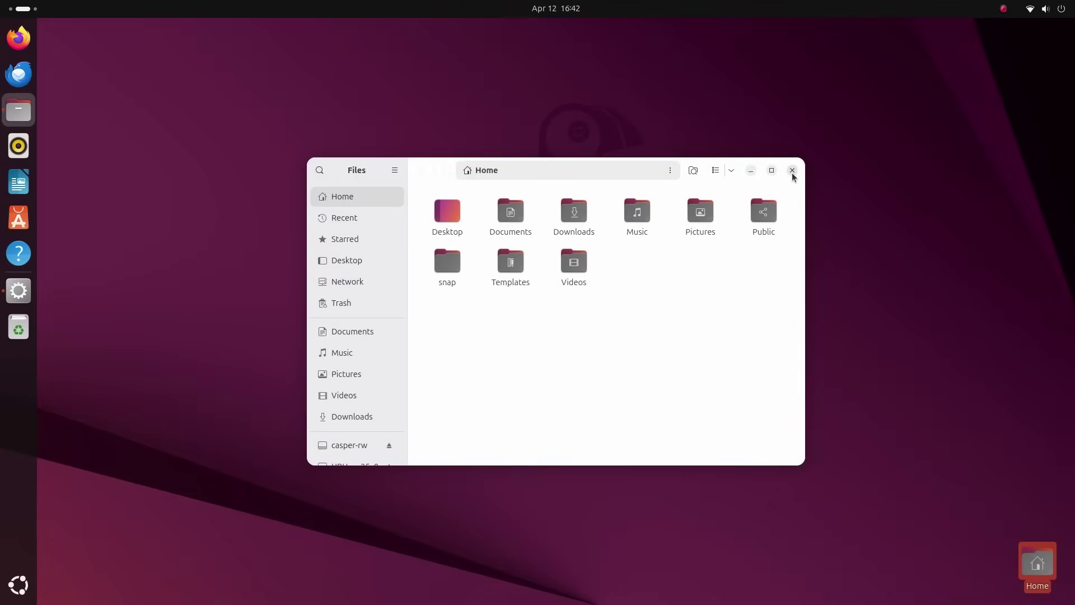
left_click(792, 171)
- Look through both pages of the installed applications
left_click(18, 584)
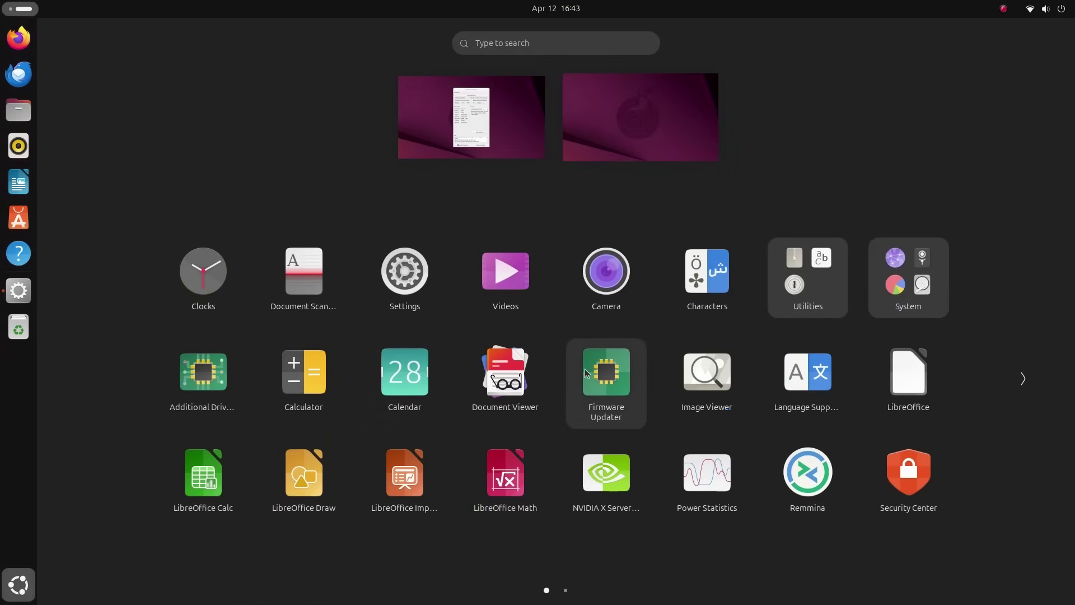
scroll(670, 377, "down", 1)
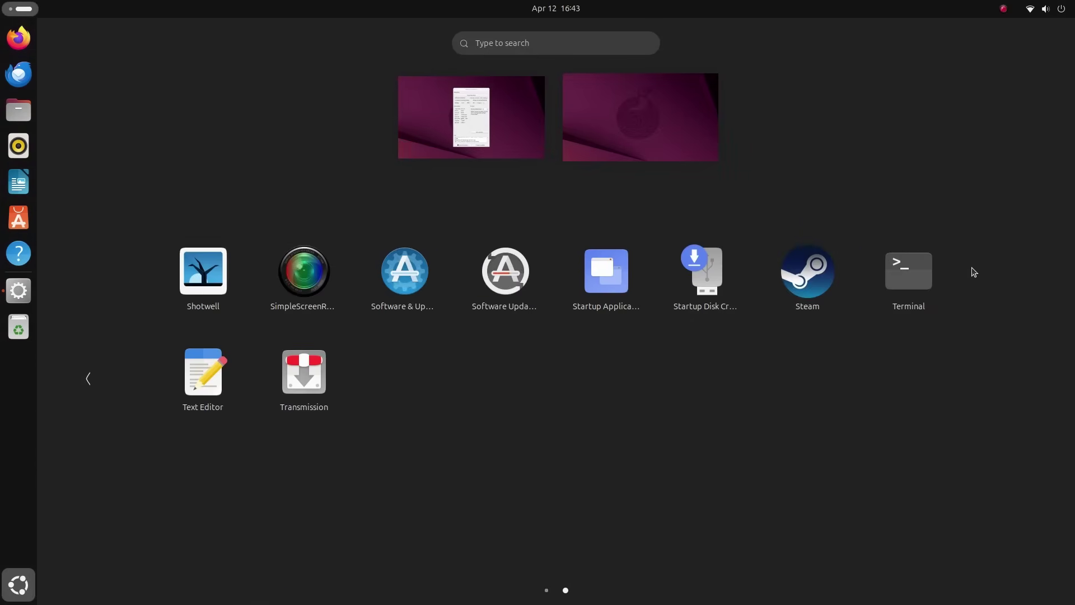
scroll(428, 303, "up", 1)
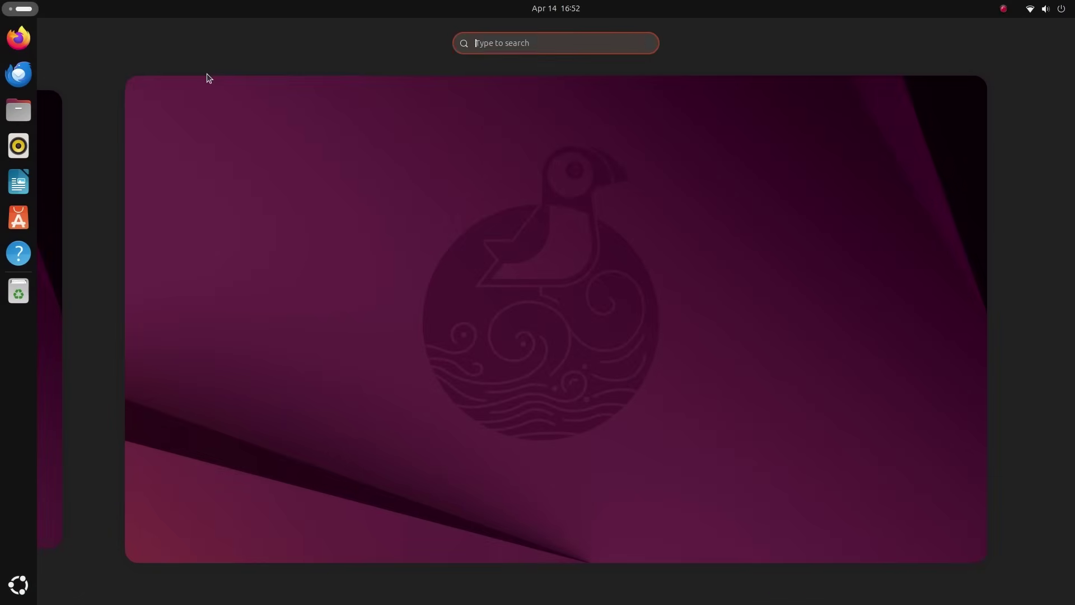
- Search for "steam" and launch Steam
type("stea")
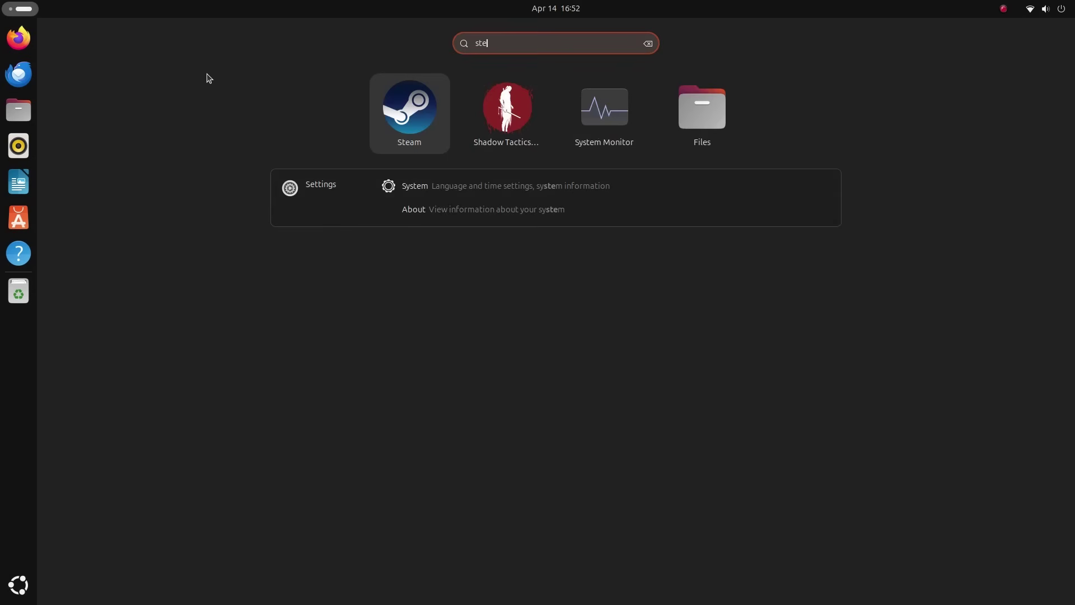
type("m")
key("Return")
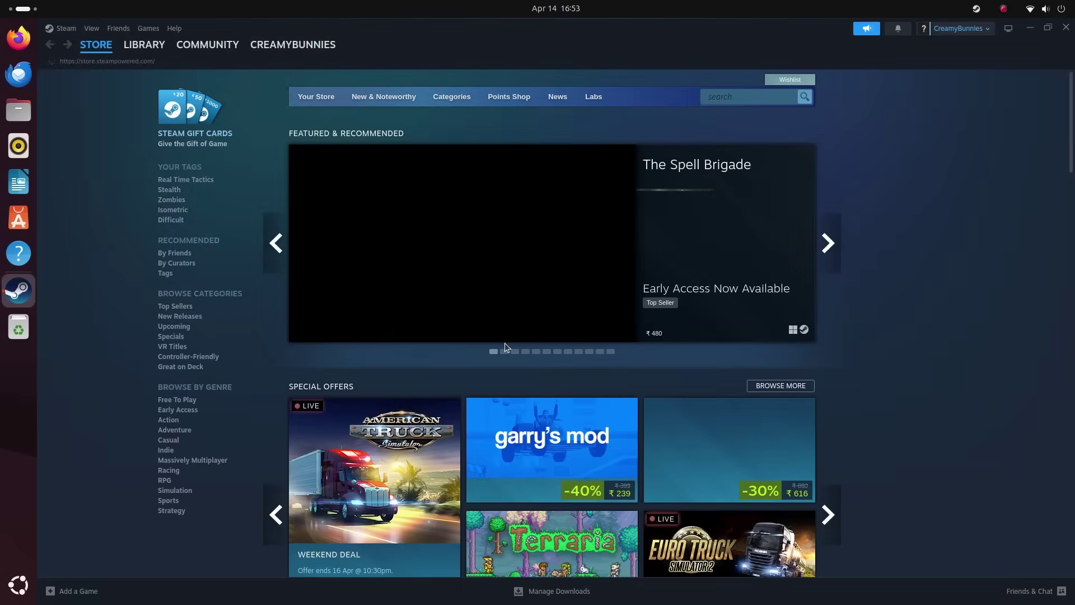
- Start Shadow Tactics: Blades of the Shogun from the Steam library, lower the volume and continue past the title screen
mouse_move(519, 338)
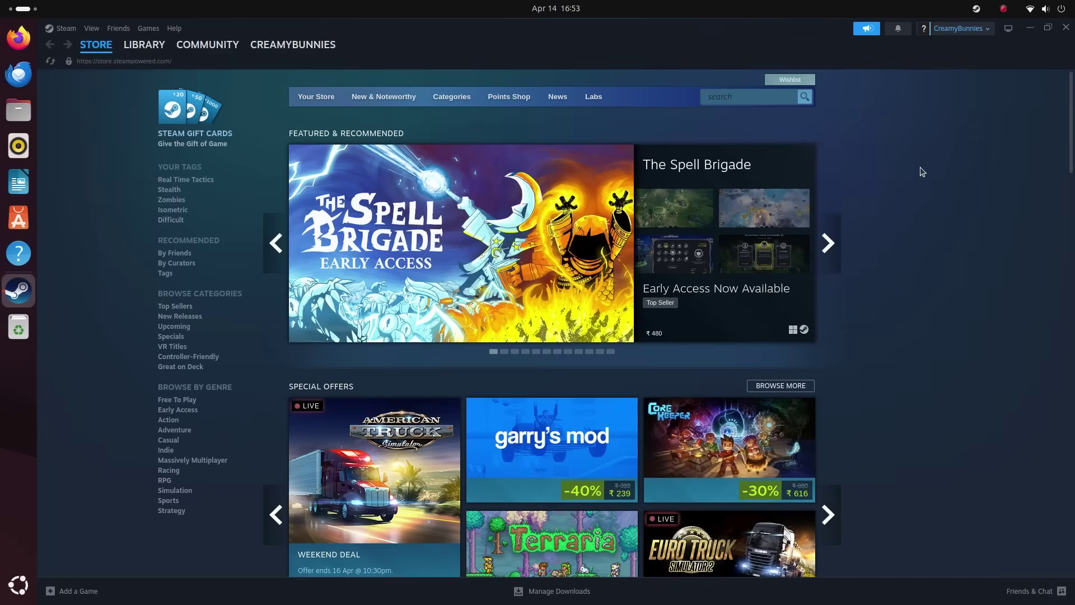
left_click(144, 44)
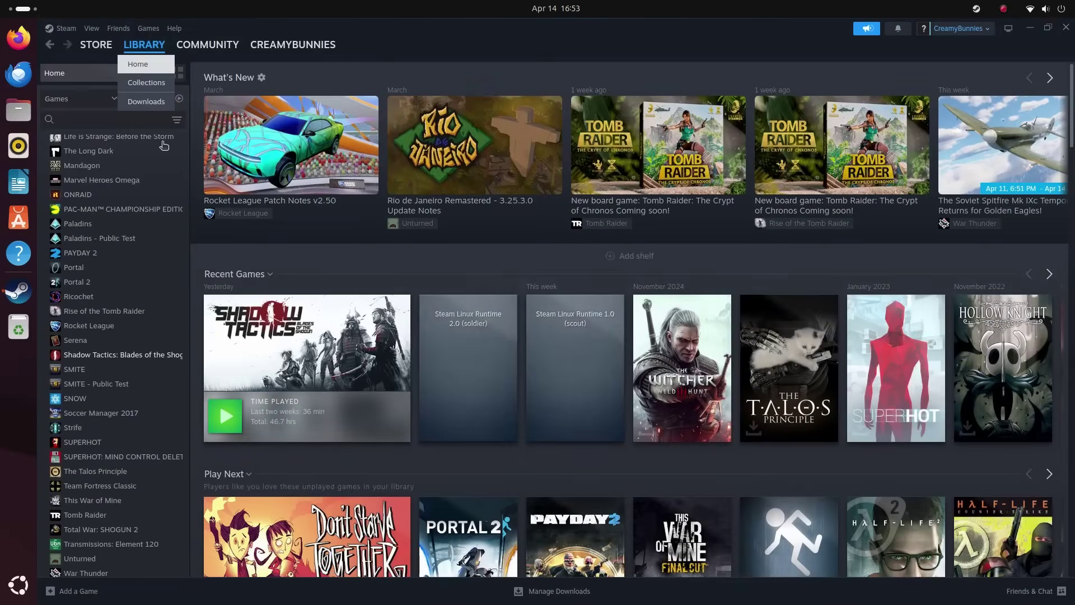
left_click(224, 424)
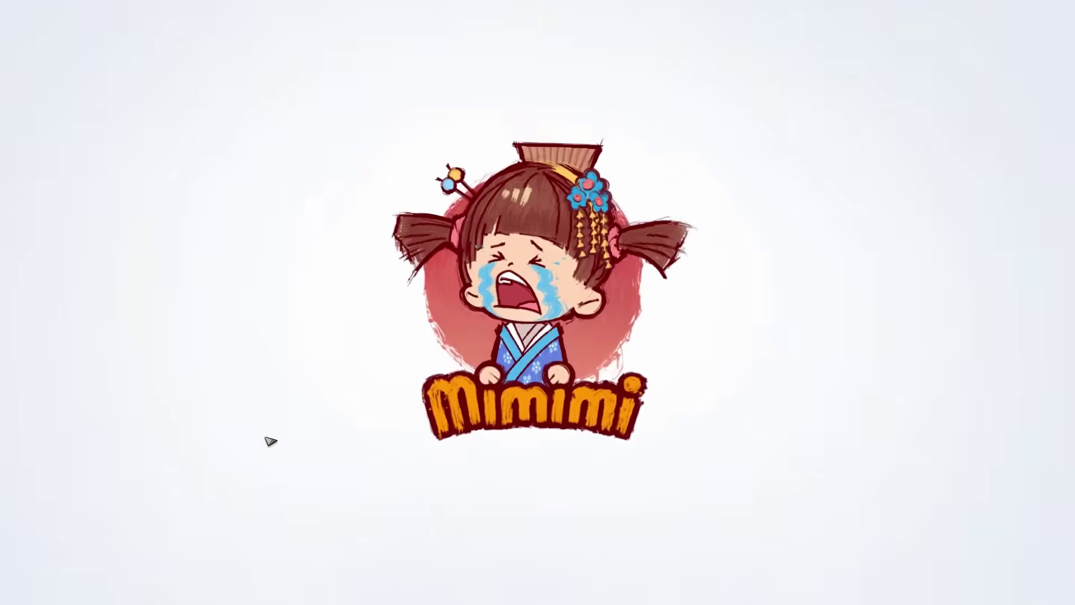
key("XF86AudioLowerVolume")
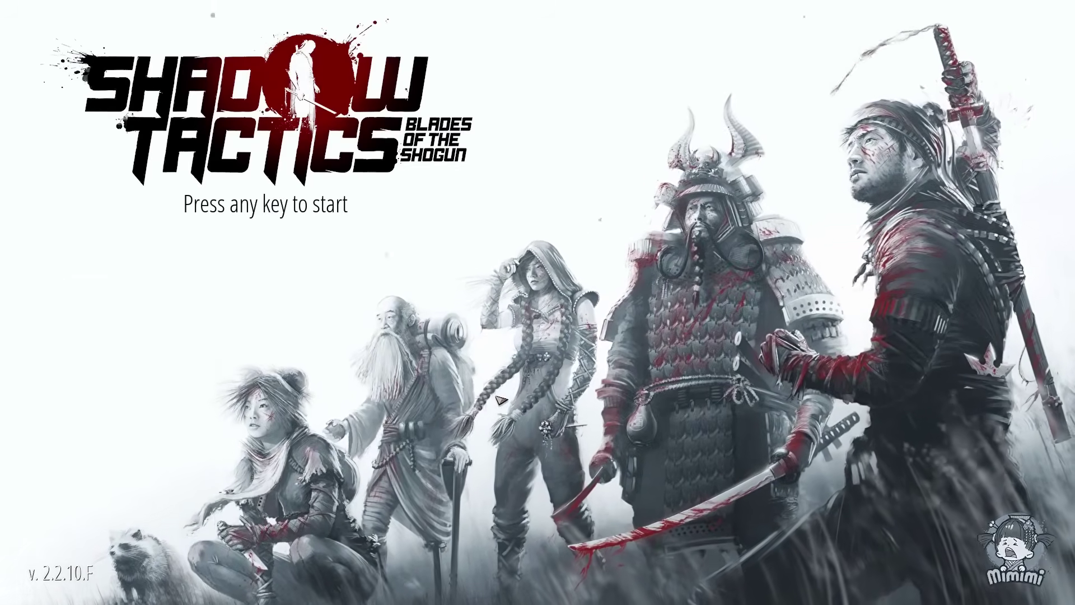
left_click(498, 398)
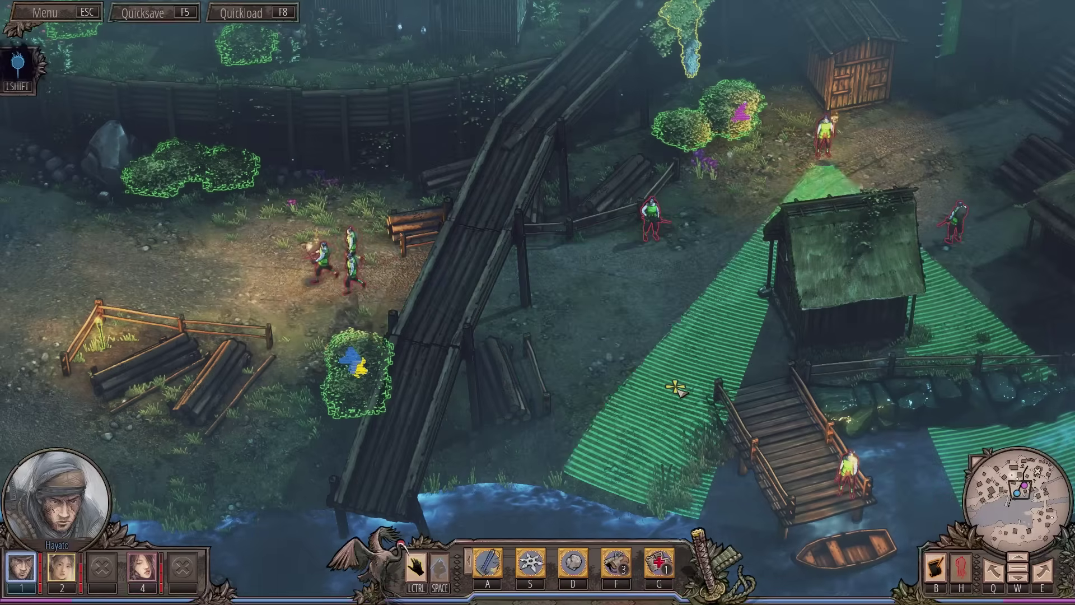
- Switch from Hayato to Aiko and plan her powder throw on the torch-lit guard beside the wooden shed in shadow mode
key("s")
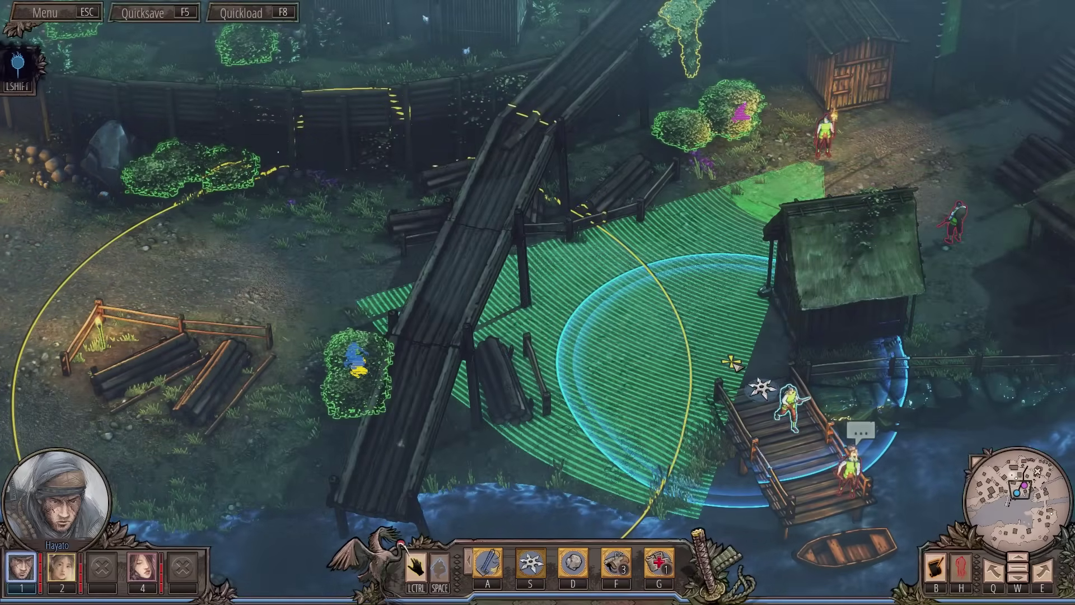
key("4")
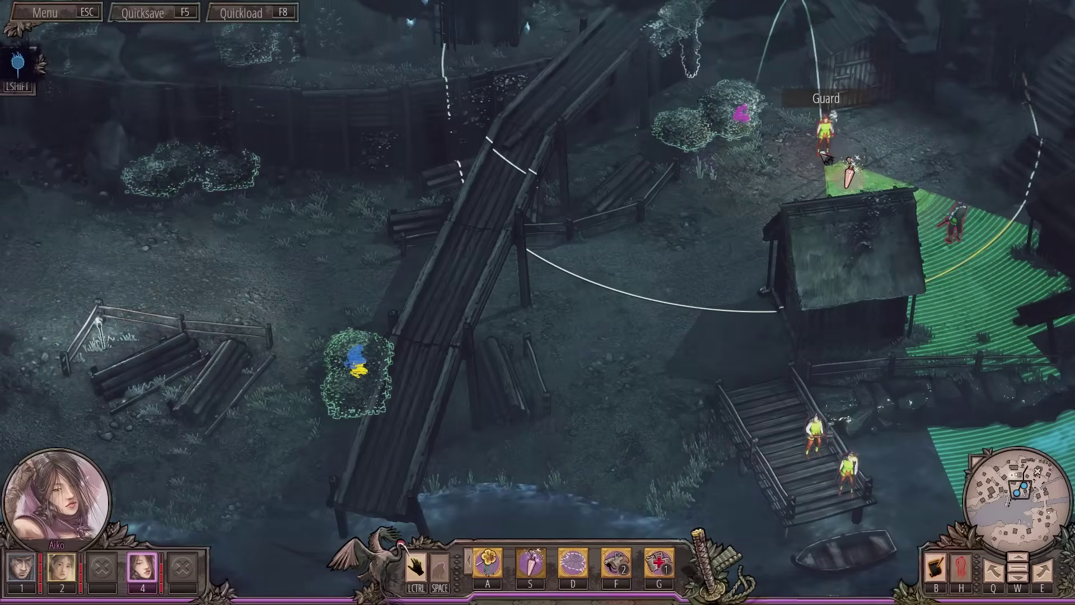
left_click(823, 156, "shift")
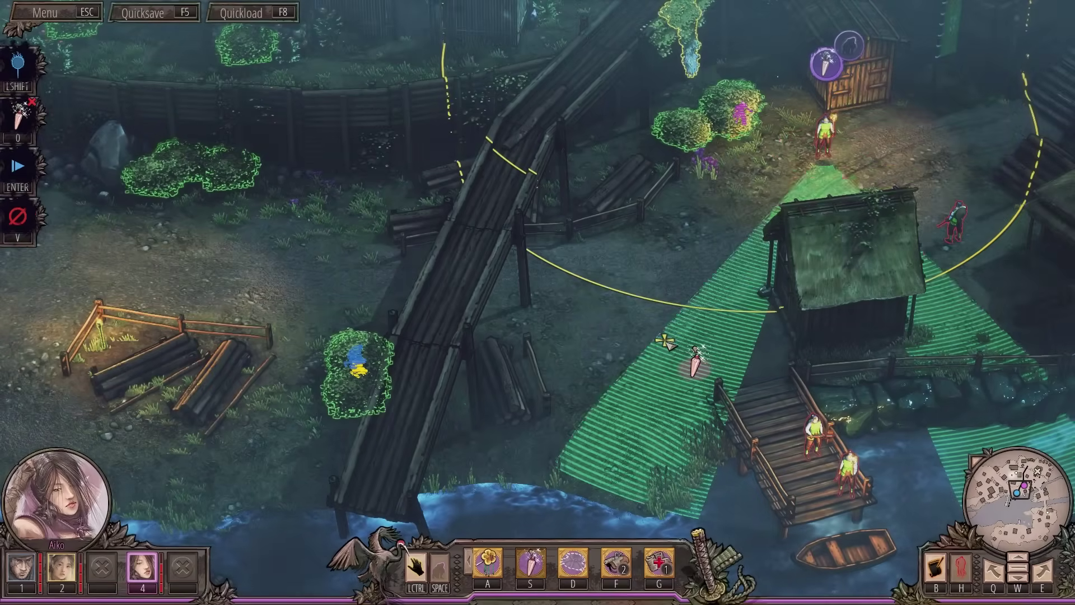
- Execute Aiko's planned powder throw and attack the patrolling guard at the land end of the pier with Hayato's shuriken
key("1")
key("s")
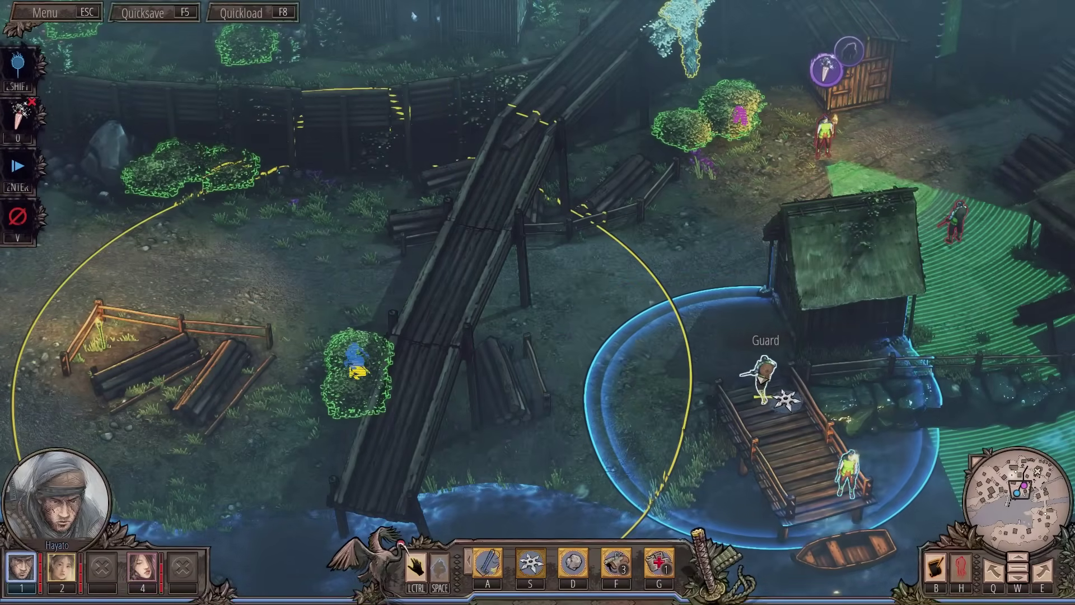
key("Return")
left_click(755, 375)
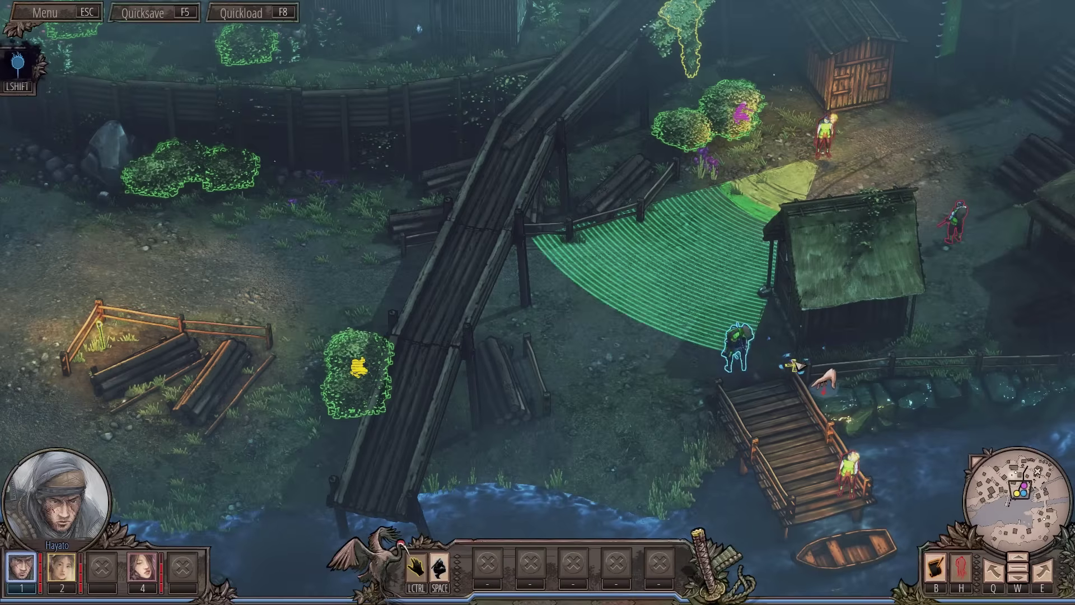
- Move Hayato down the pier and attack the remaining guard at its water end with the shuriken
left_click(813, 475)
key("s")
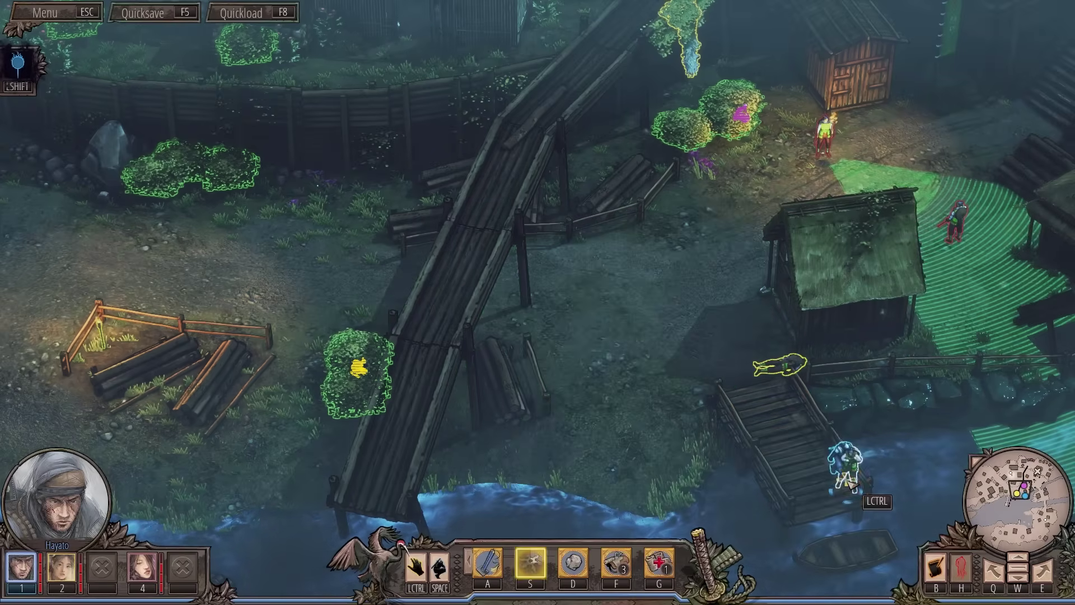
left_click(845, 467)
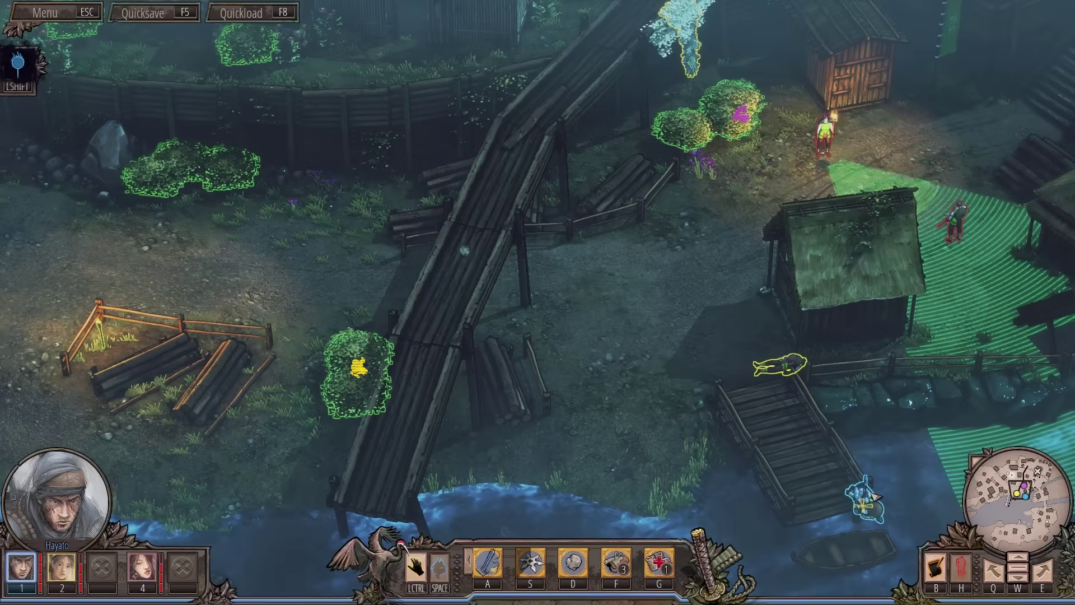
left_click(864, 571)
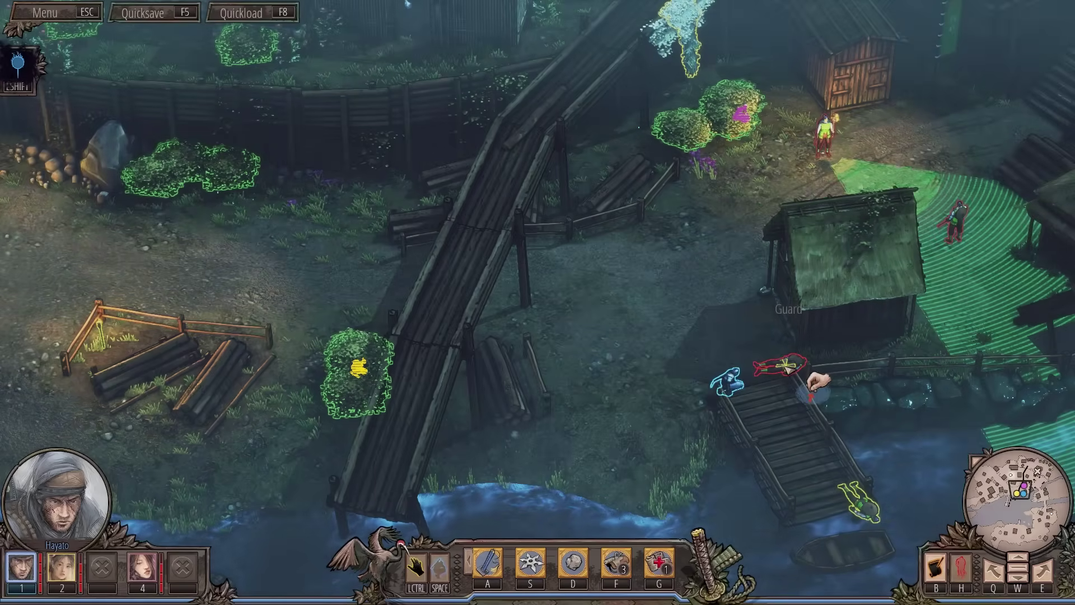
- Have Hayato handle the guards' bodies at the pier's end, planning a pick-up in shadow mode and moving him between pier and water
left_click(834, 513)
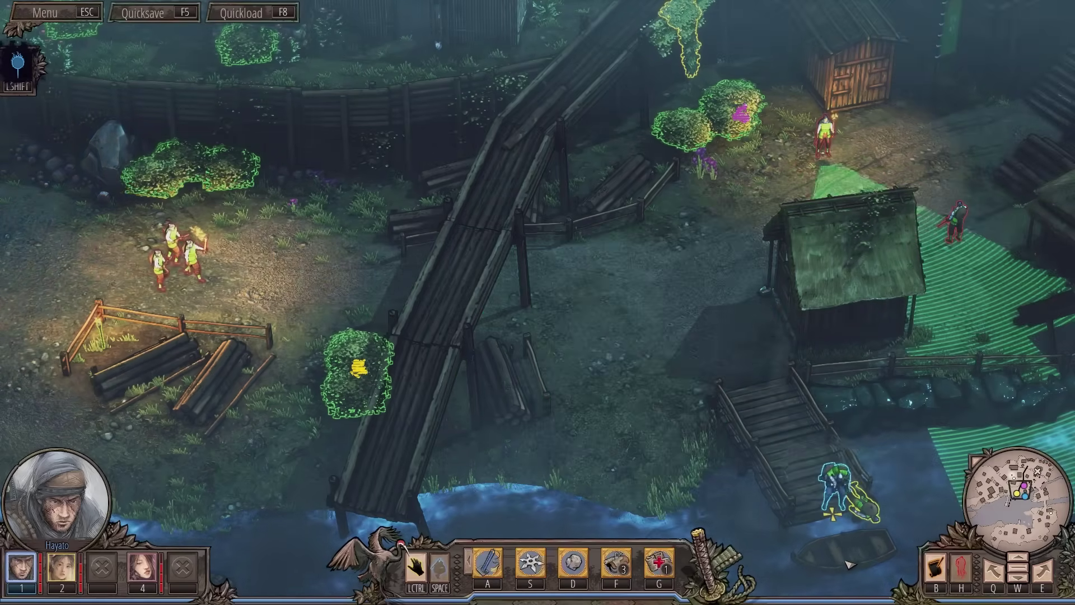
key("shift")
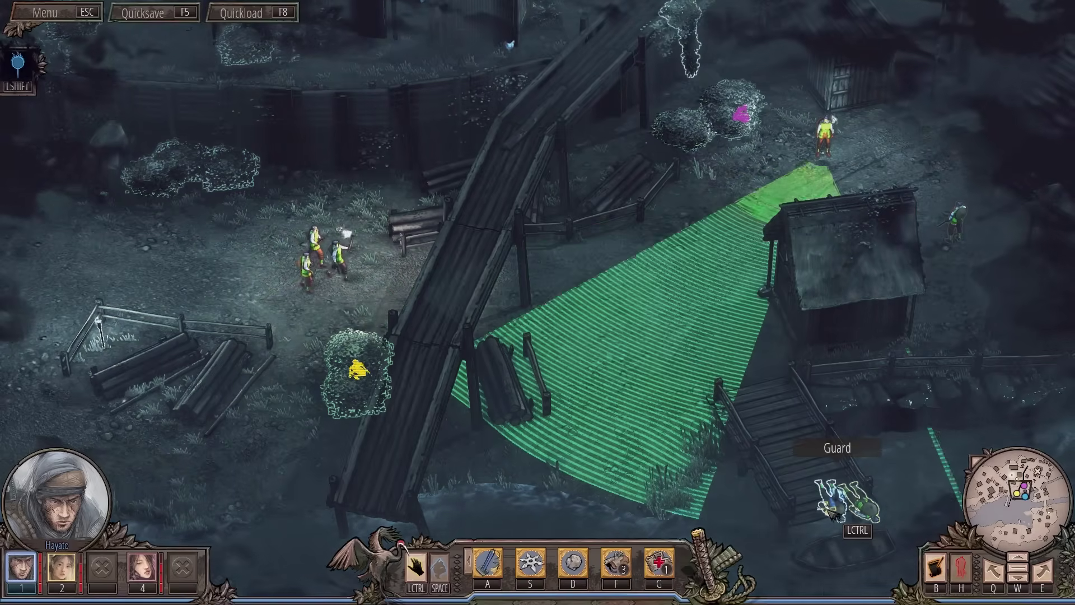
left_click(834, 507)
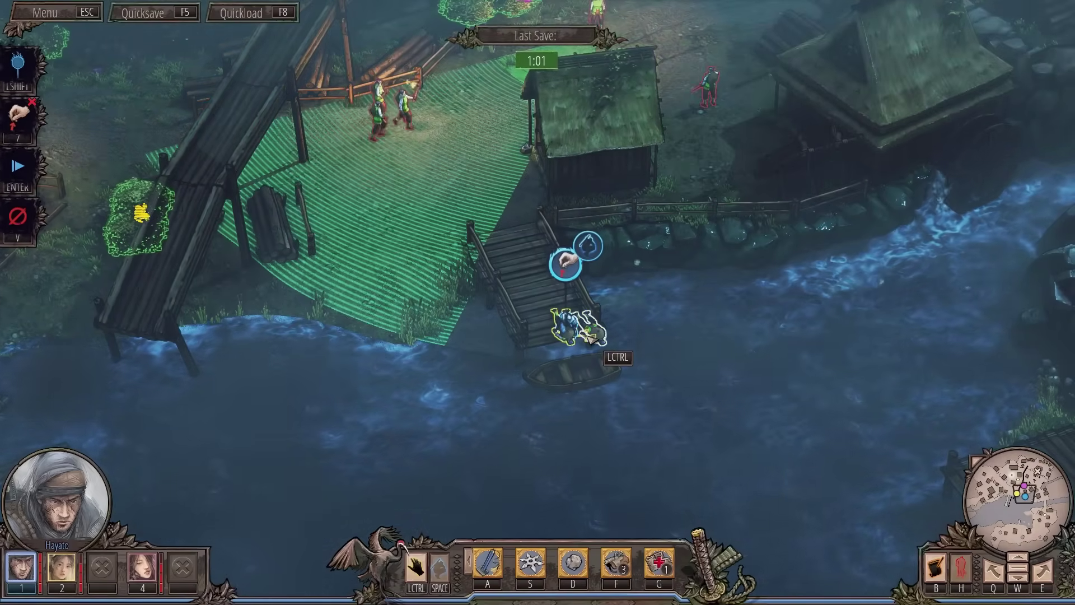
left_click(564, 330)
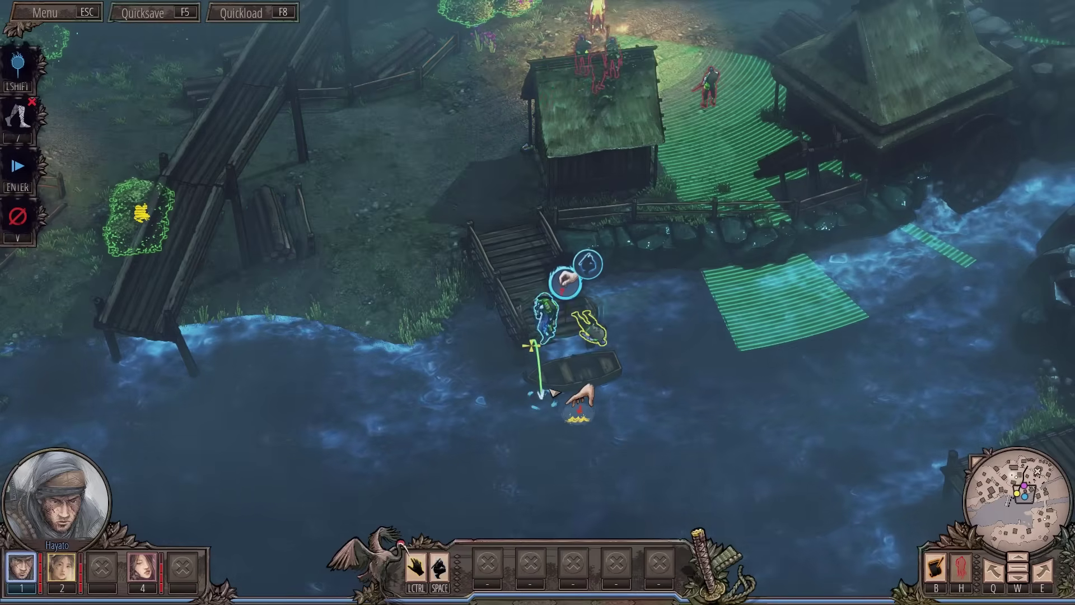
left_click(551, 392)
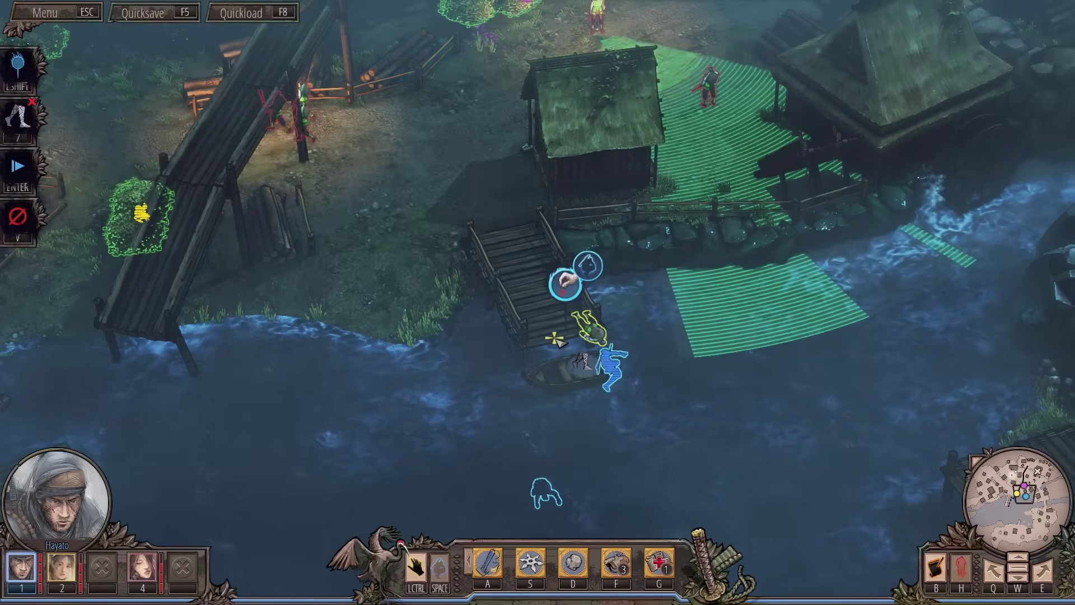
left_click(554, 338)
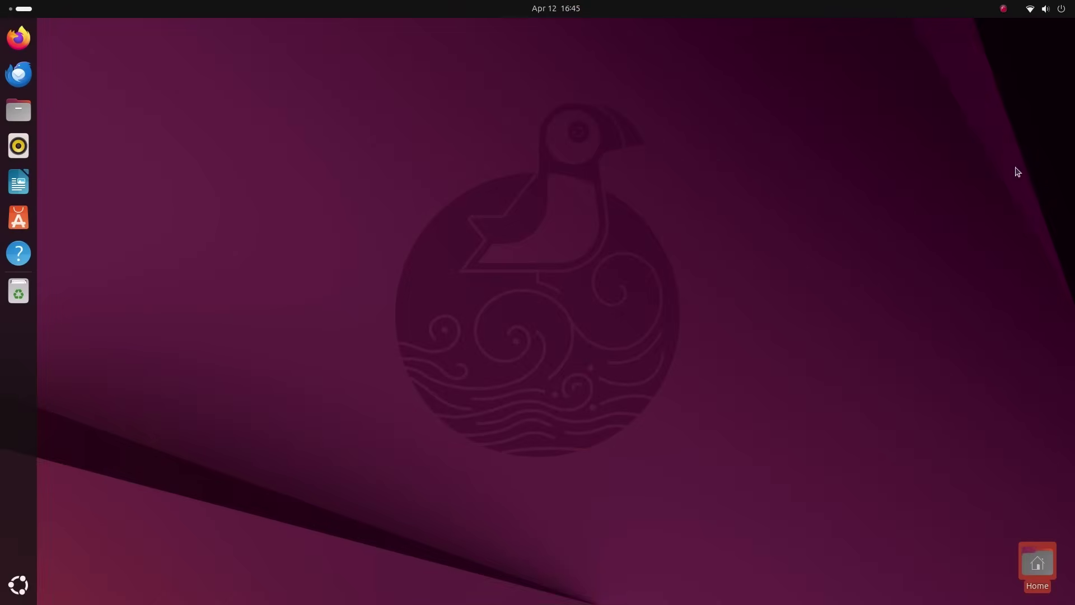
- Open the system settings from the quick settings and go to the Wellbeing page
left_click(1045, 9)
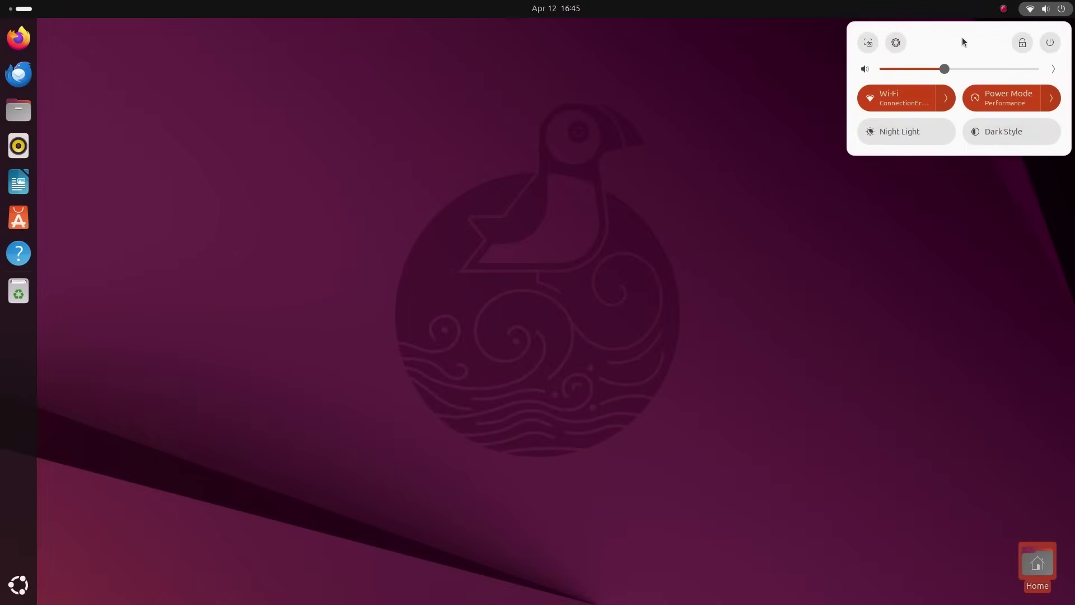
left_click(904, 49)
scroll(569, 379, "down", 2)
scroll(569, 379, "up", 2)
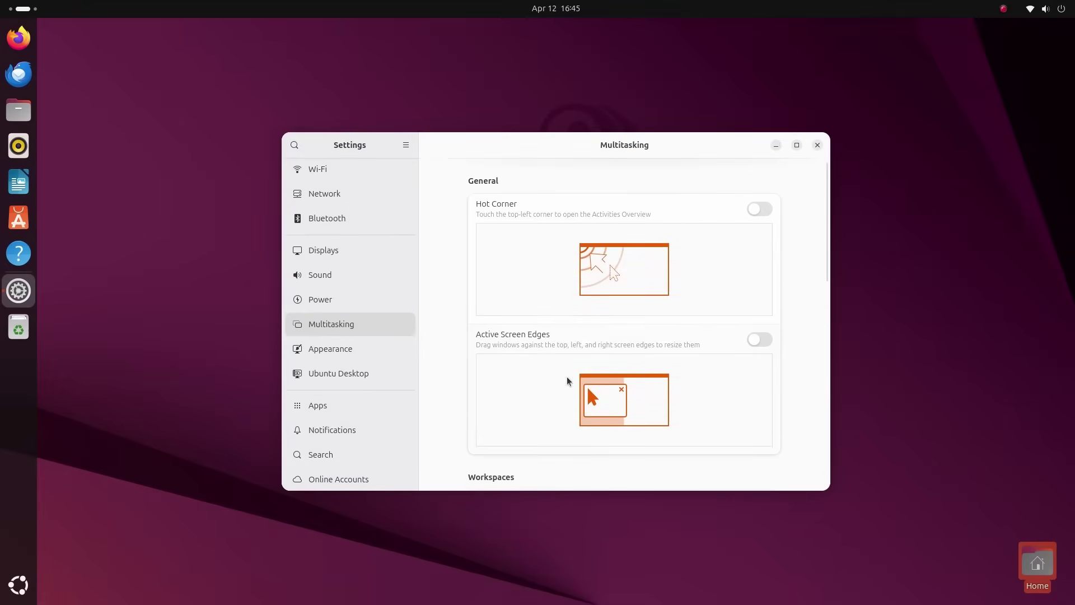
scroll(364, 374, "down", 3)
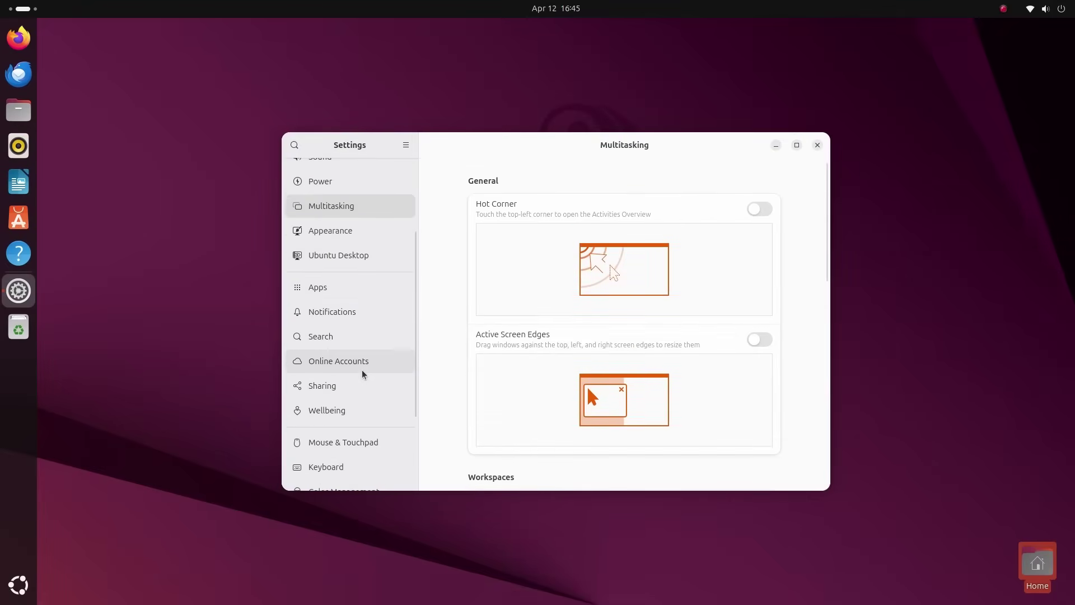
left_click(327, 410)
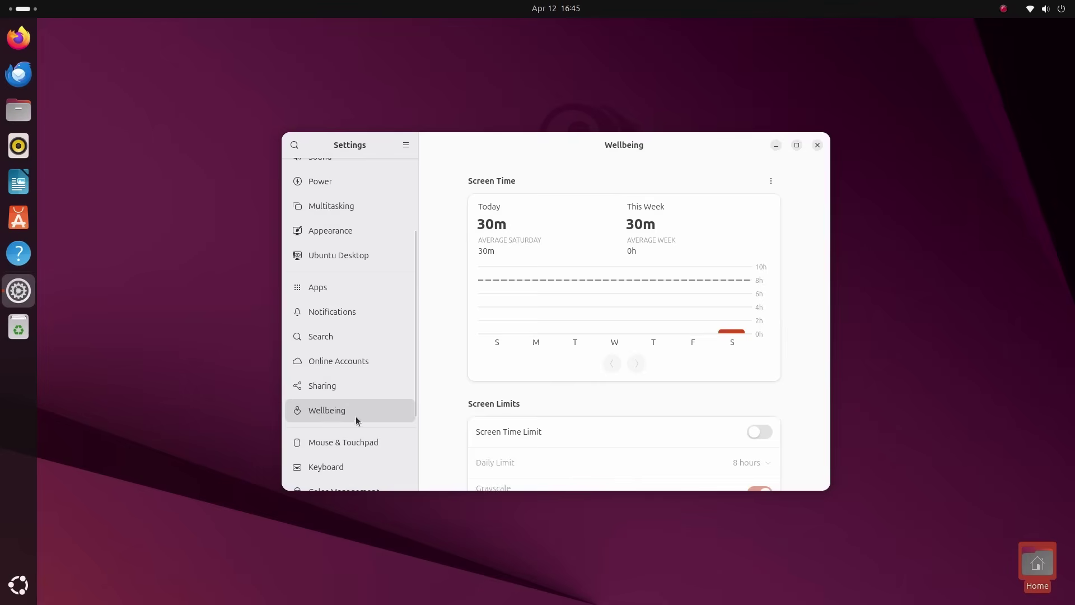
- Enlarge and reposition the Settings window, and review Wellbeing's sections and its option to disable screen time recording
left_click_drag(283, 133, 151, 39)
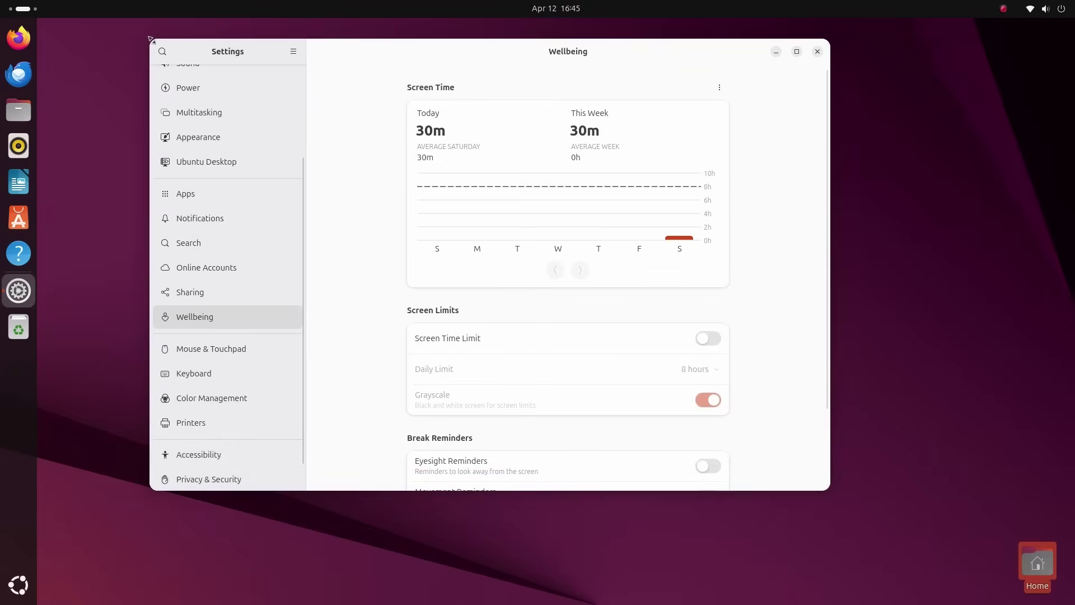
left_click_drag(536, 49, 618, 112)
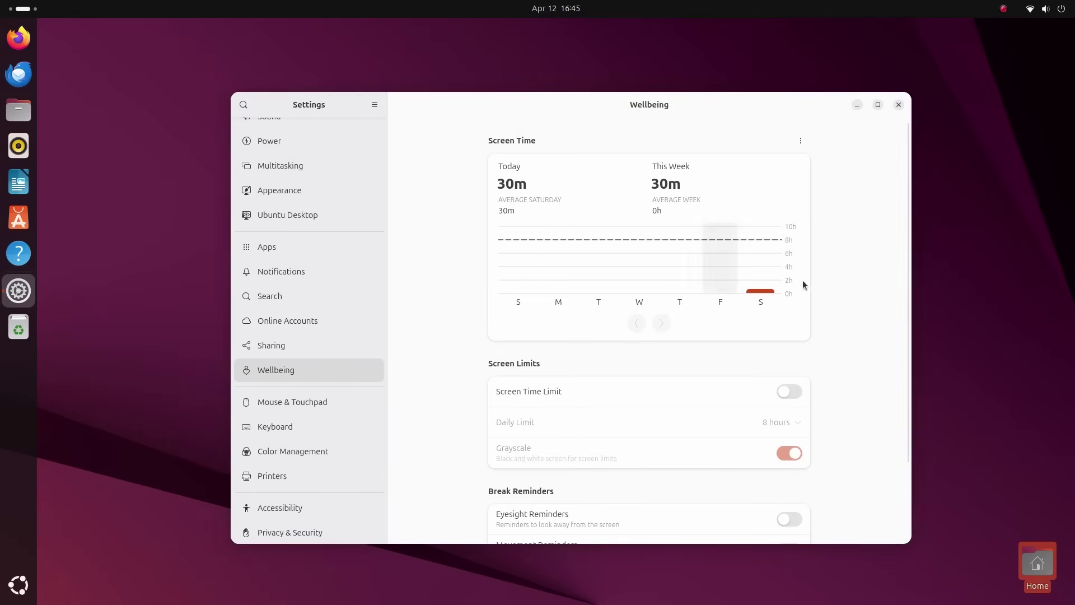
left_click(805, 142)
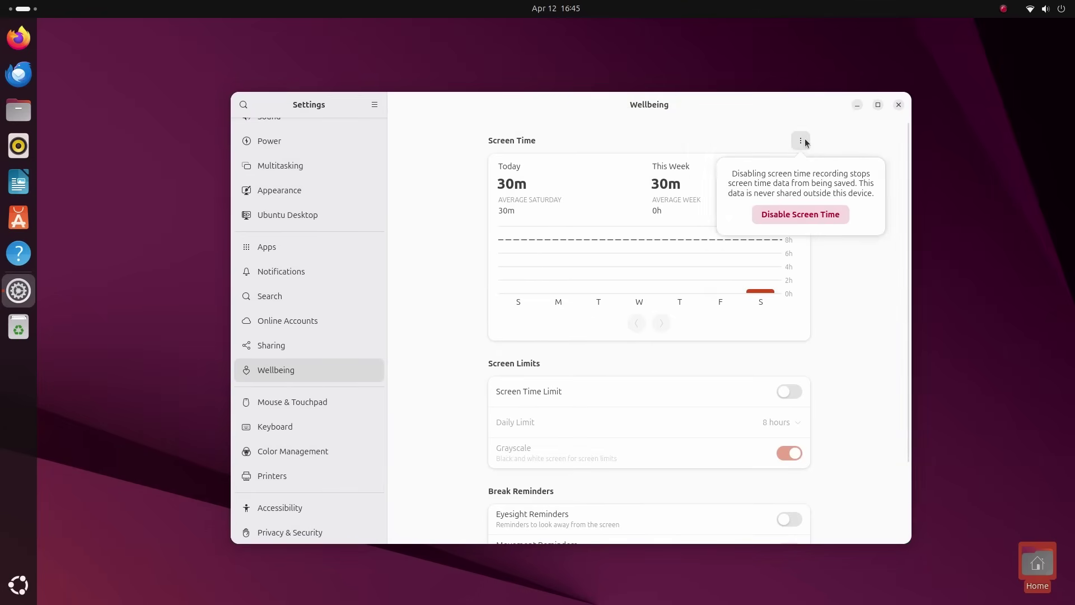
left_click(823, 274)
scroll(593, 341, "down", 3)
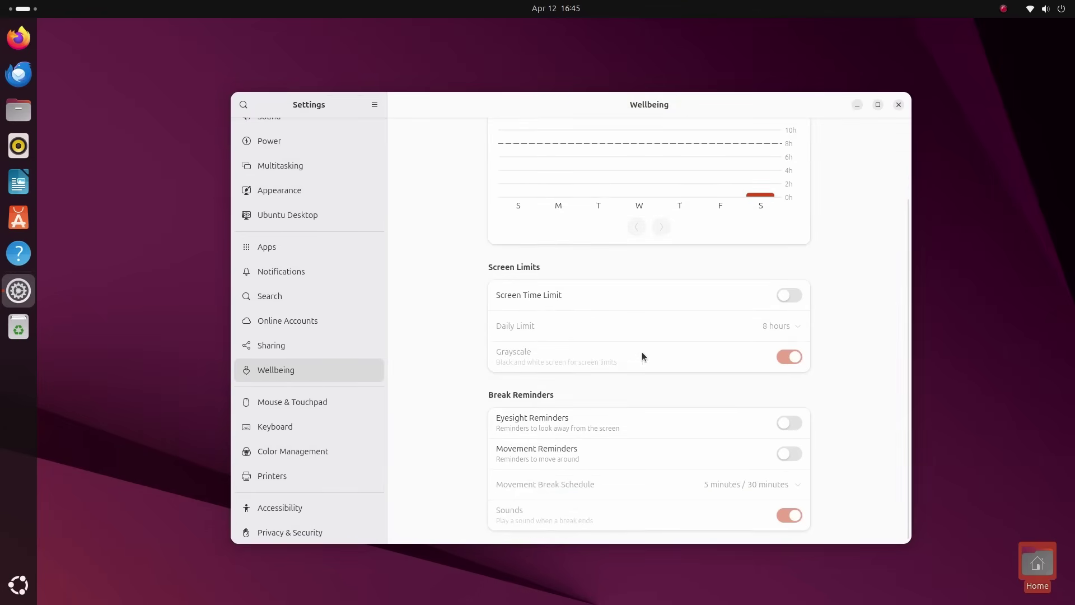
scroll(591, 432, "up", 3)
- Enable the Screen Time Limit with a daily limit of 1 minute and turn off its Grayscale option
left_click(790, 391)
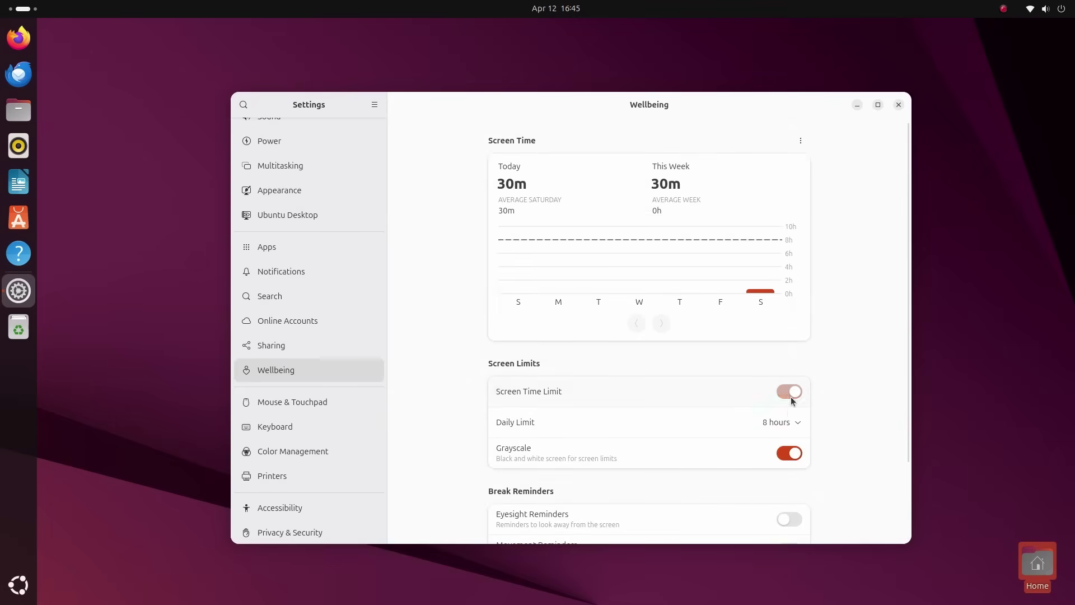
left_click(787, 421)
type("1")
key("Return")
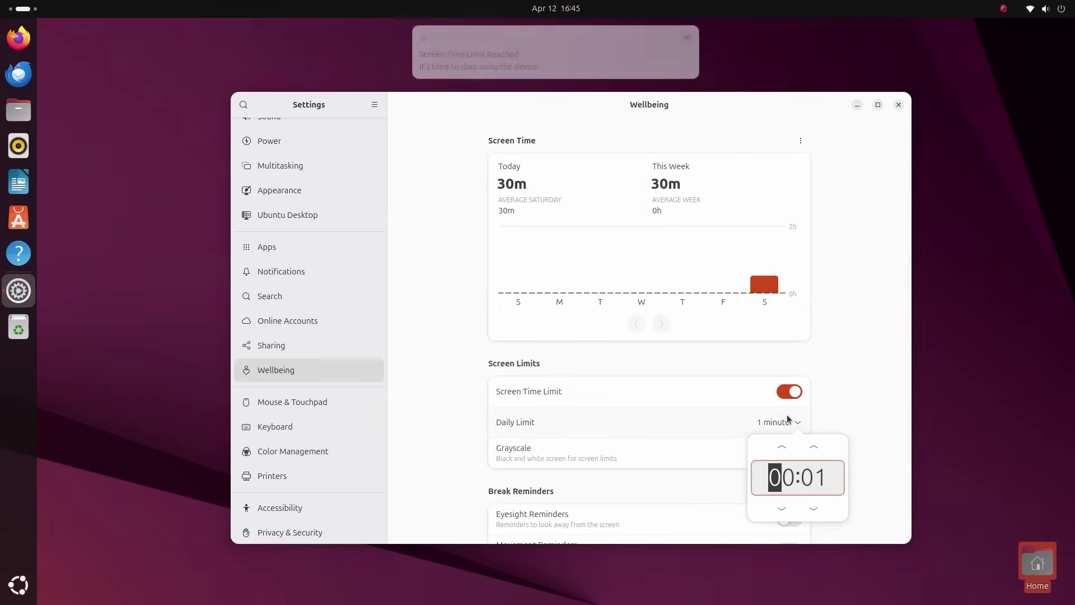
left_click(848, 355)
left_click(807, 460)
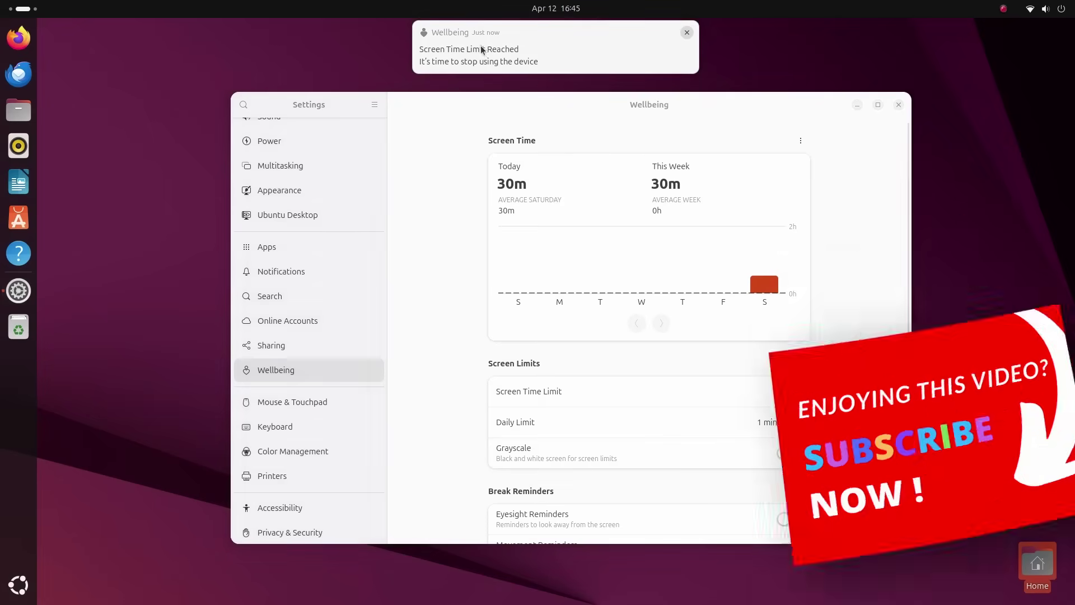
- Check the notification list, turn the Grayscale screen limit option back on and view its effect on the quick settings
left_click(560, 9)
left_click(569, 9)
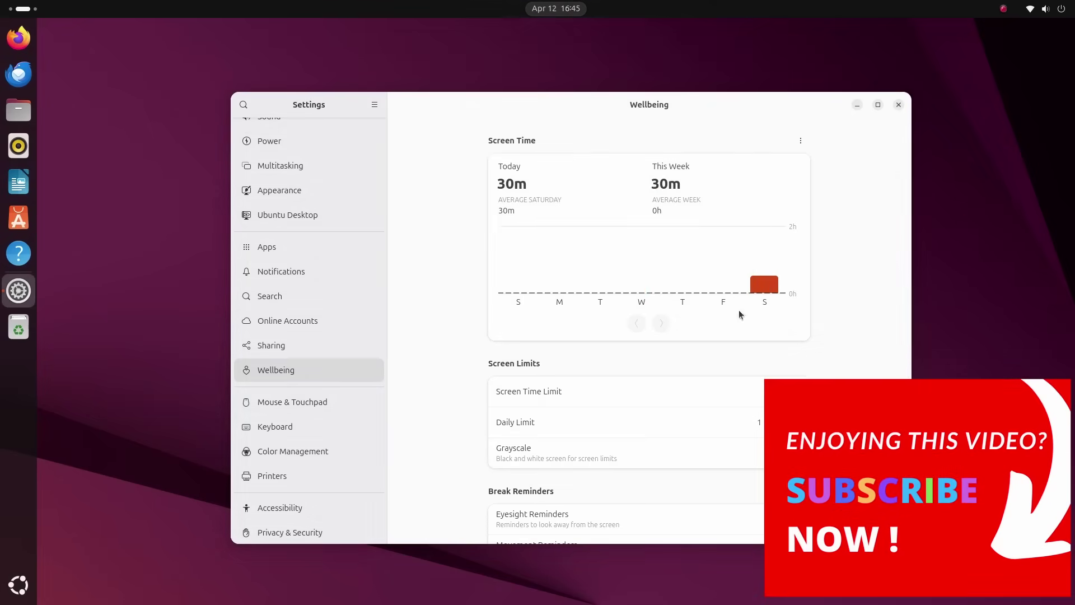
left_click(795, 394)
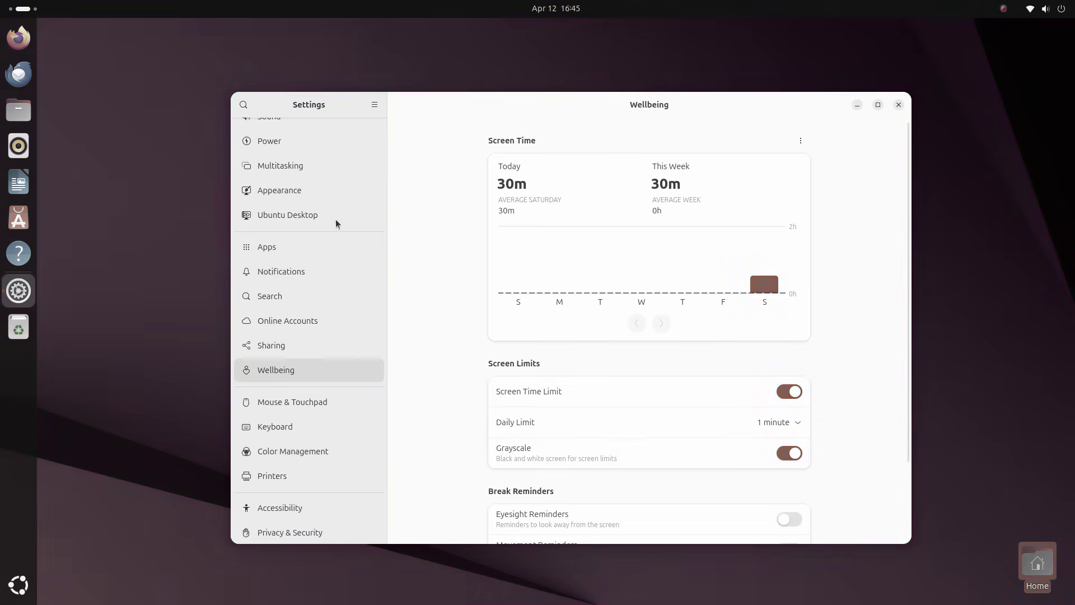
left_click(1044, 8)
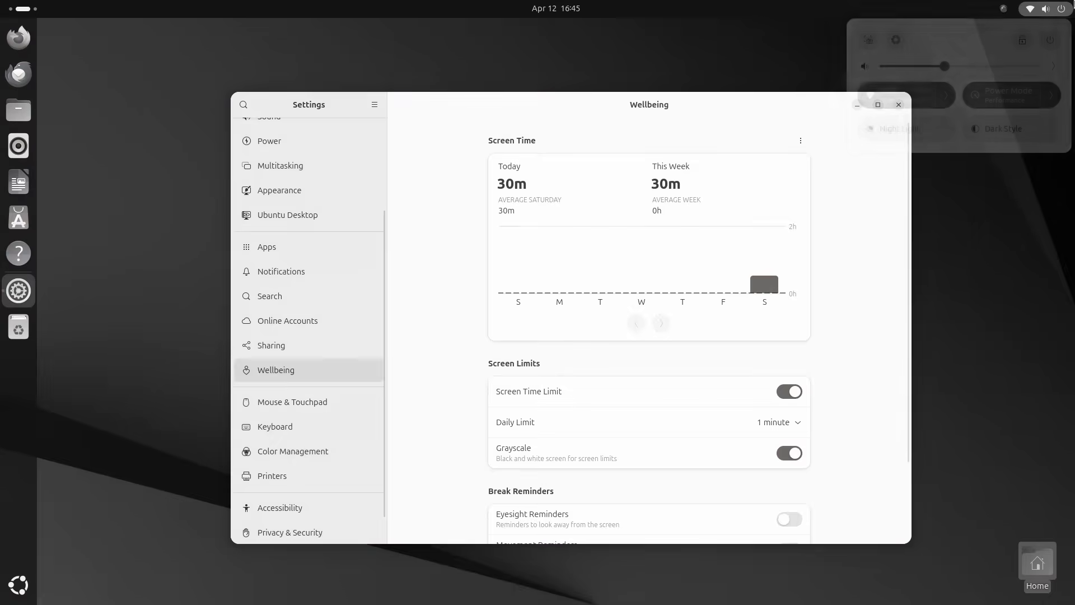
left_click(863, 442)
- Turn off the Grayscale option and the Screen Time Limit
left_click(781, 453)
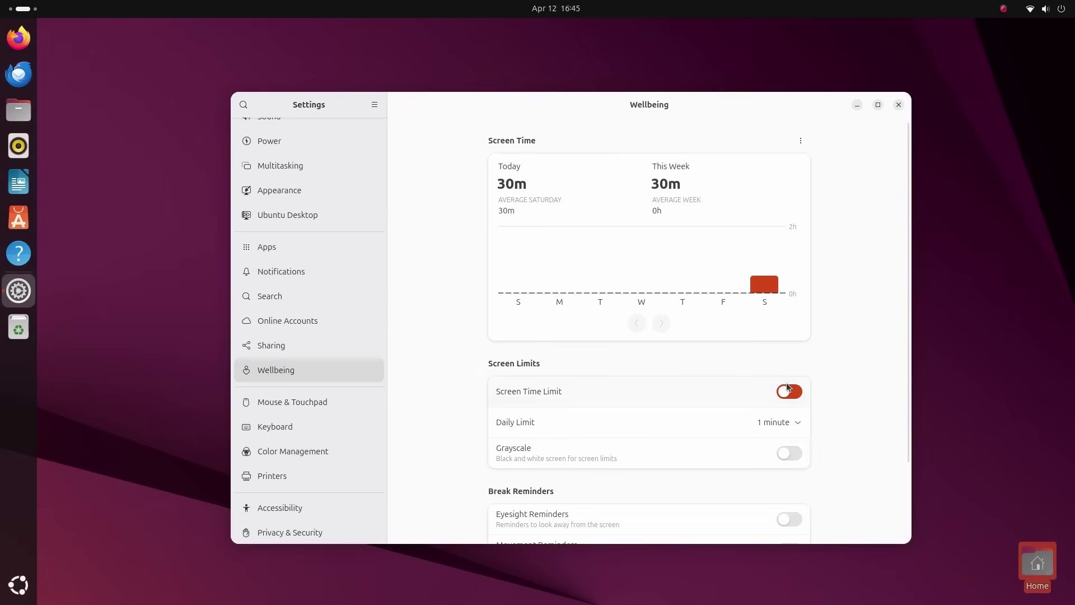
left_click(1045, 7)
left_click(810, 368)
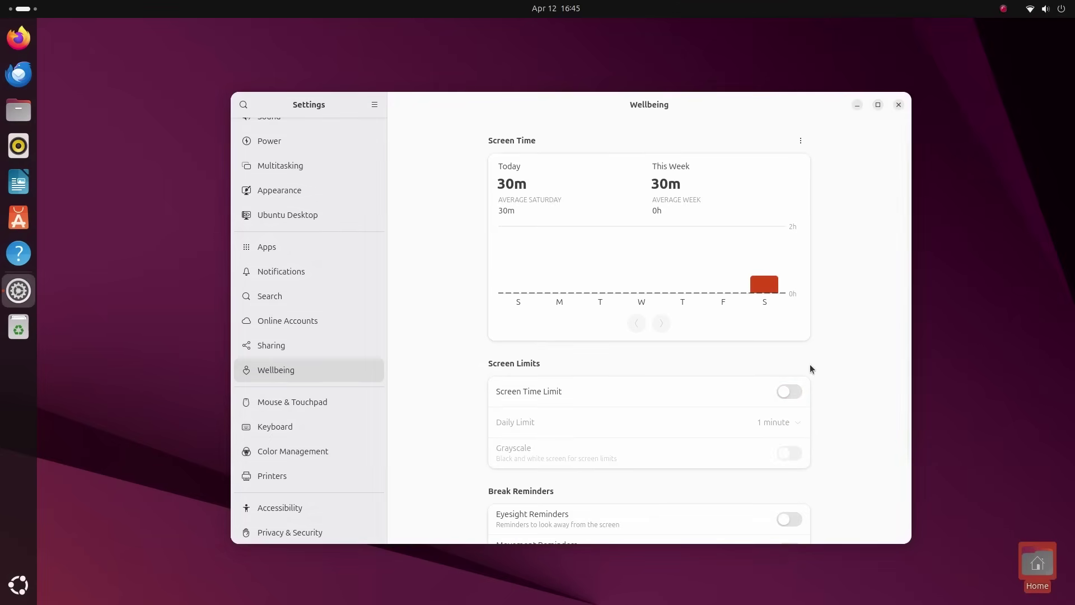
- Re-enable the Screen Time Limit with Grayscale, look at the applications overview, and turn Grayscale off
left_click(790, 453)
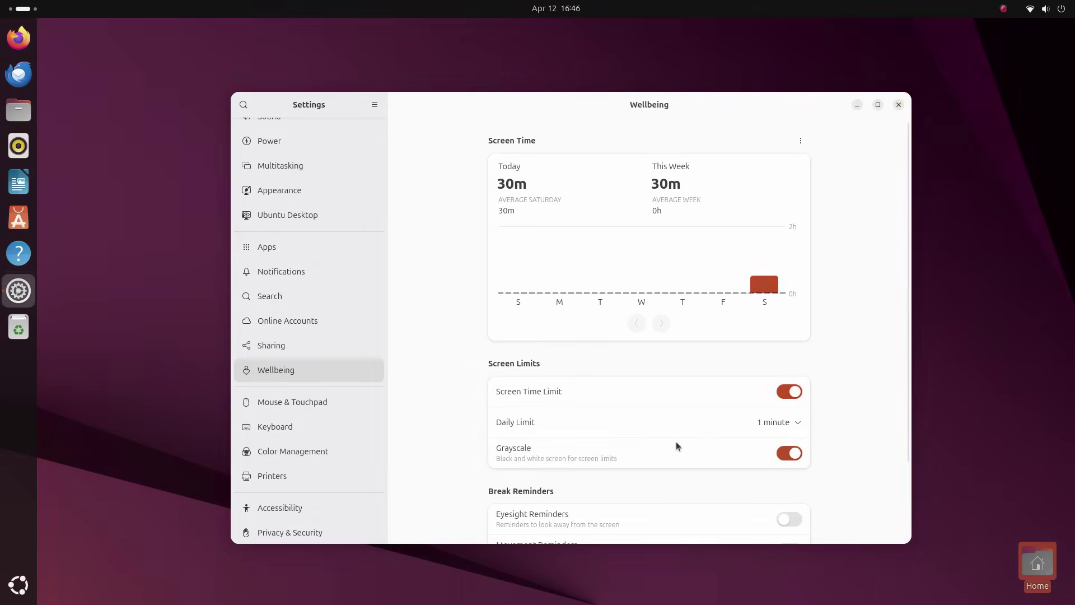
left_click(19, 584)
scroll(523, 449, "down", 1)
scroll(523, 448, "up", 1)
left_click(559, 133)
left_click(790, 453)
- Turn off the Screen Time Limit and enable Movement Reminders, trying a 3 minutes / 30 minutes schedule before choosing 5 minutes / 30 minutes
scroll(824, 446, "down", 3)
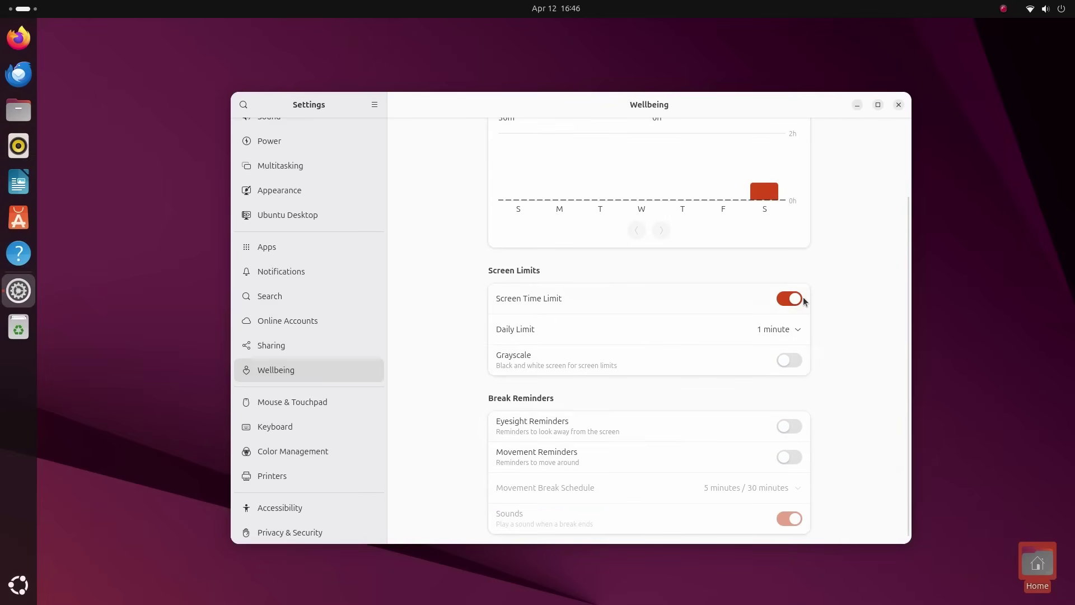
scroll(787, 433, "down", 1)
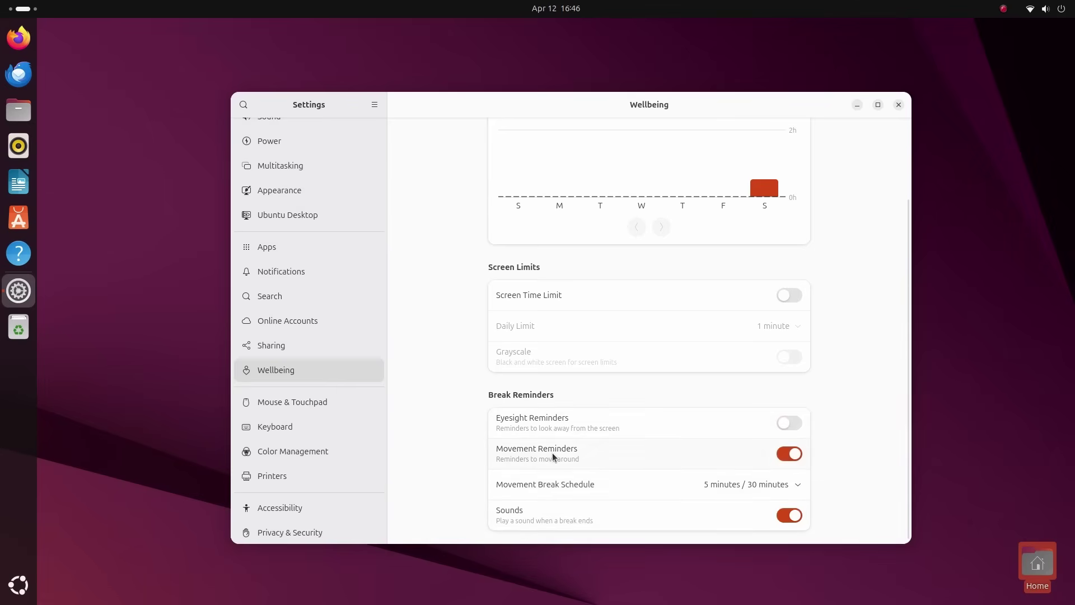
left_click(790, 487)
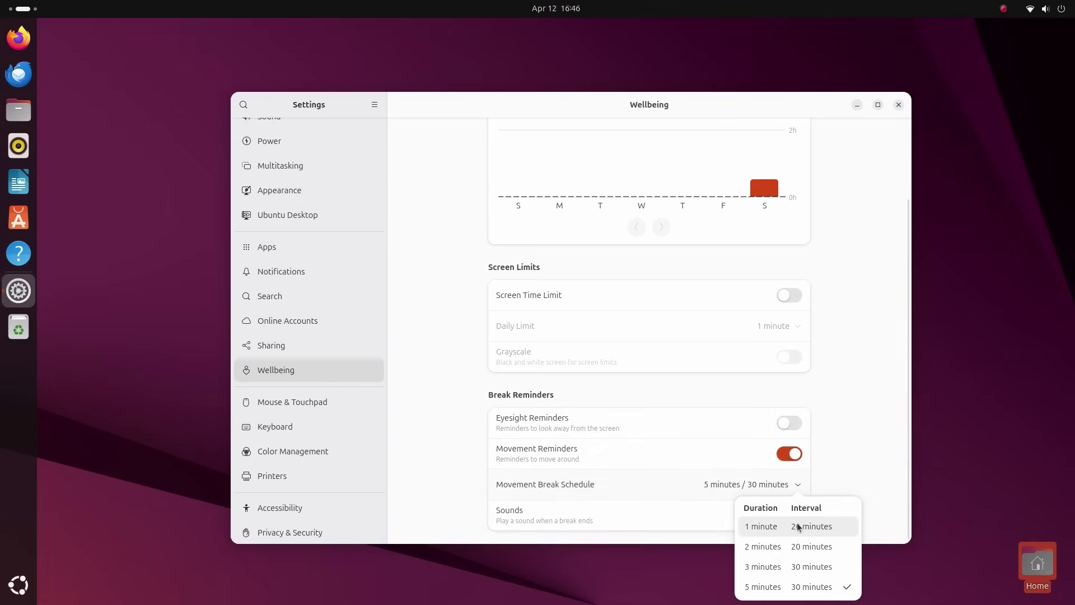
left_click(822, 571)
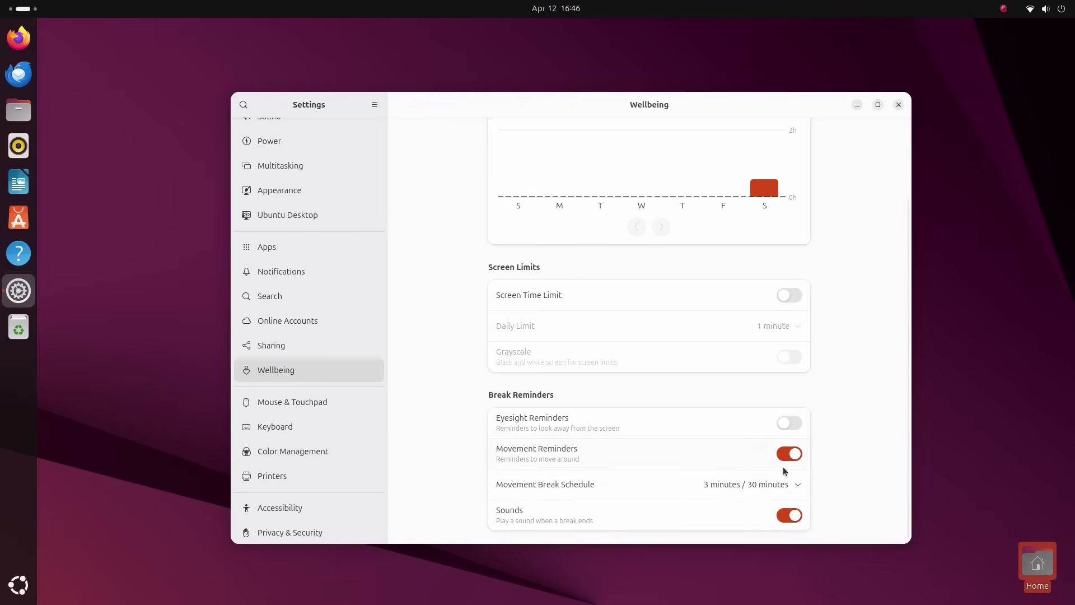
left_click(785, 488)
left_click(806, 588)
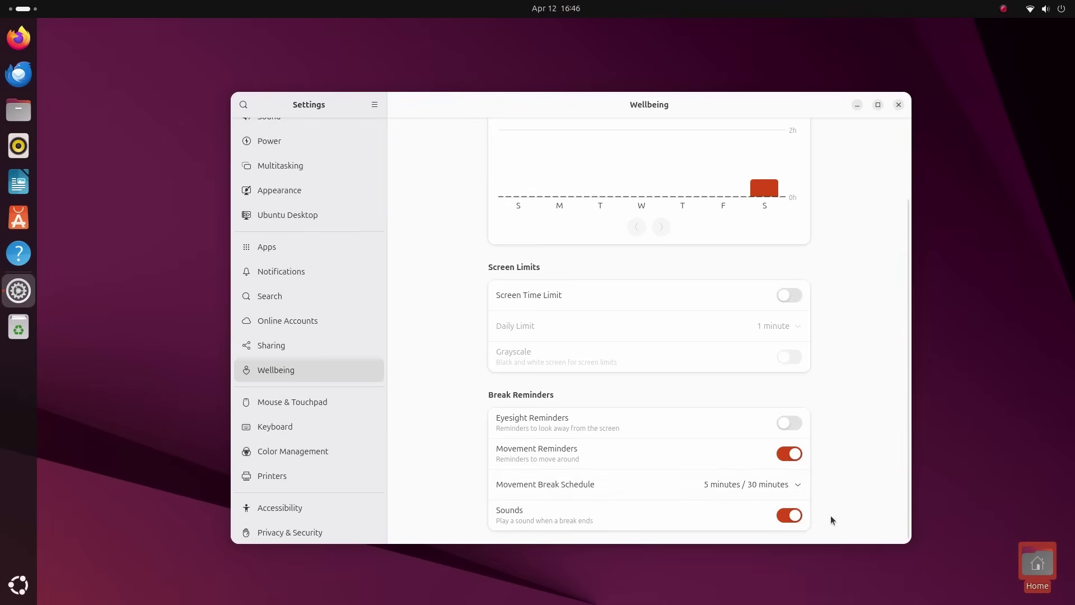
- Review the Wellbeing page, including its option to disable screen time recording, and minimise and restore the Settings window
scroll(845, 501, "up", 3)
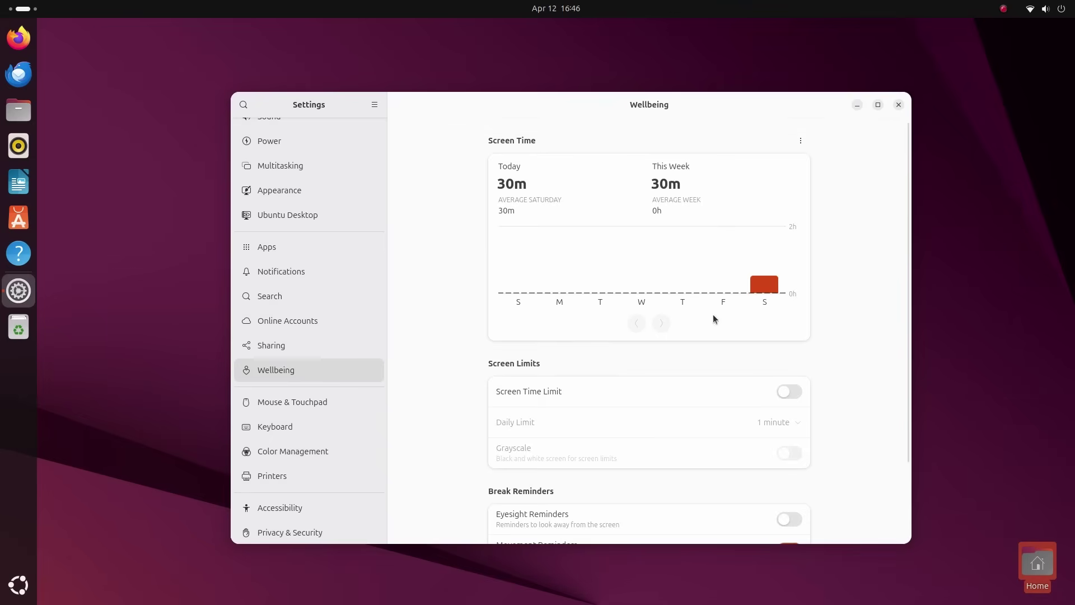
scroll(757, 291, "down", 3)
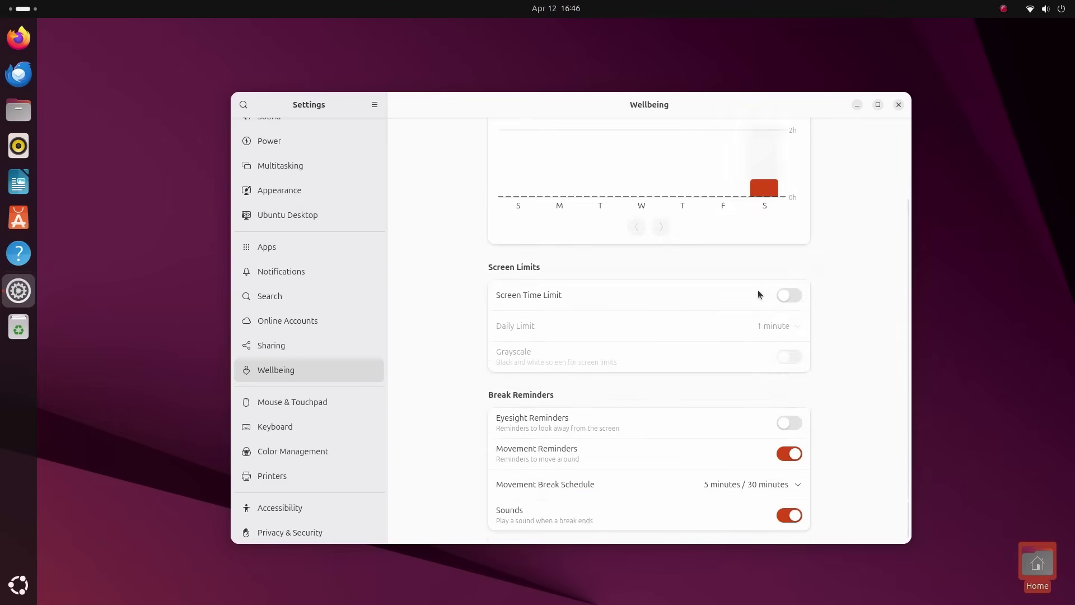
scroll(759, 285, "up", 3)
left_click(799, 141)
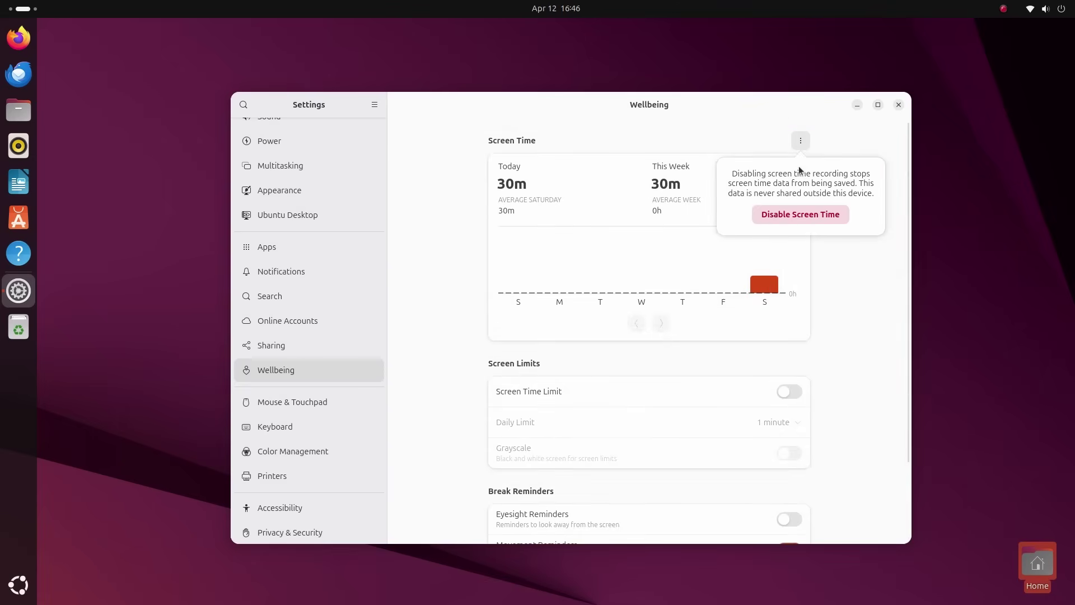
left_click(805, 216)
left_click(650, 294)
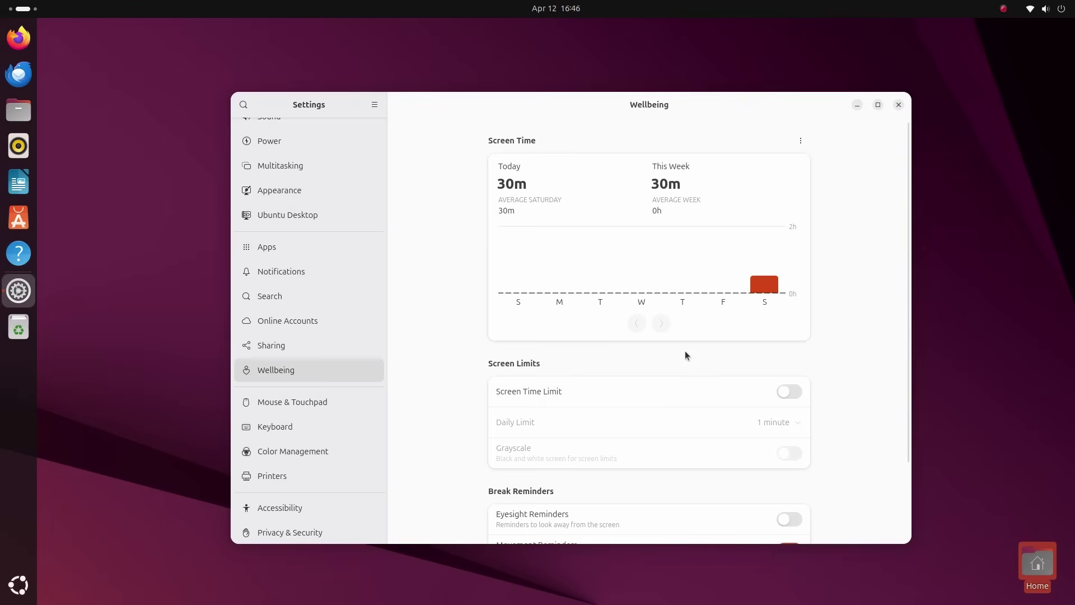
scroll(704, 429, "down", 3)
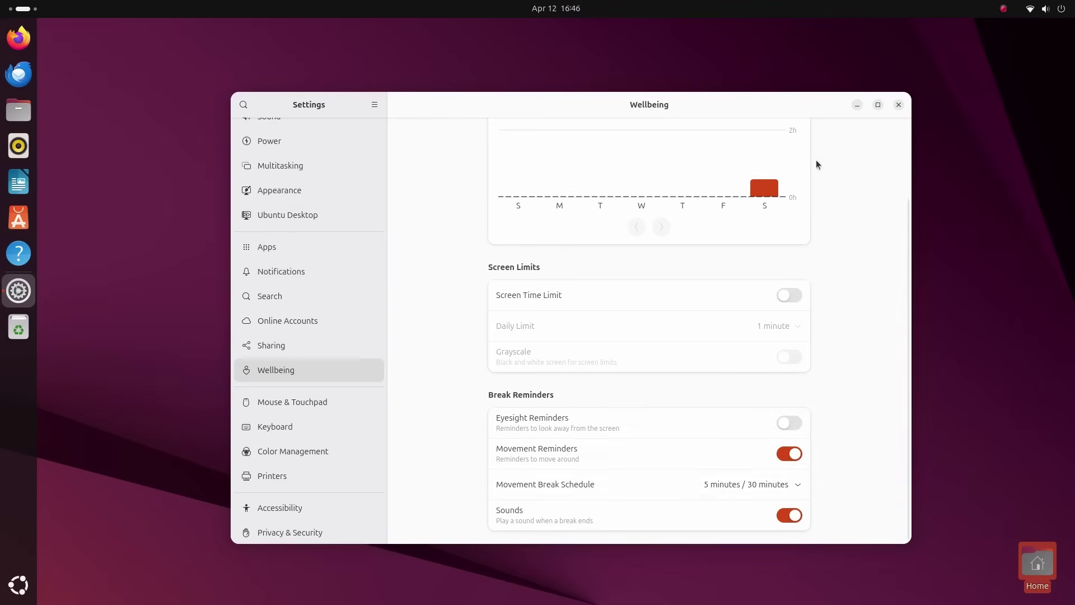
left_click(857, 105)
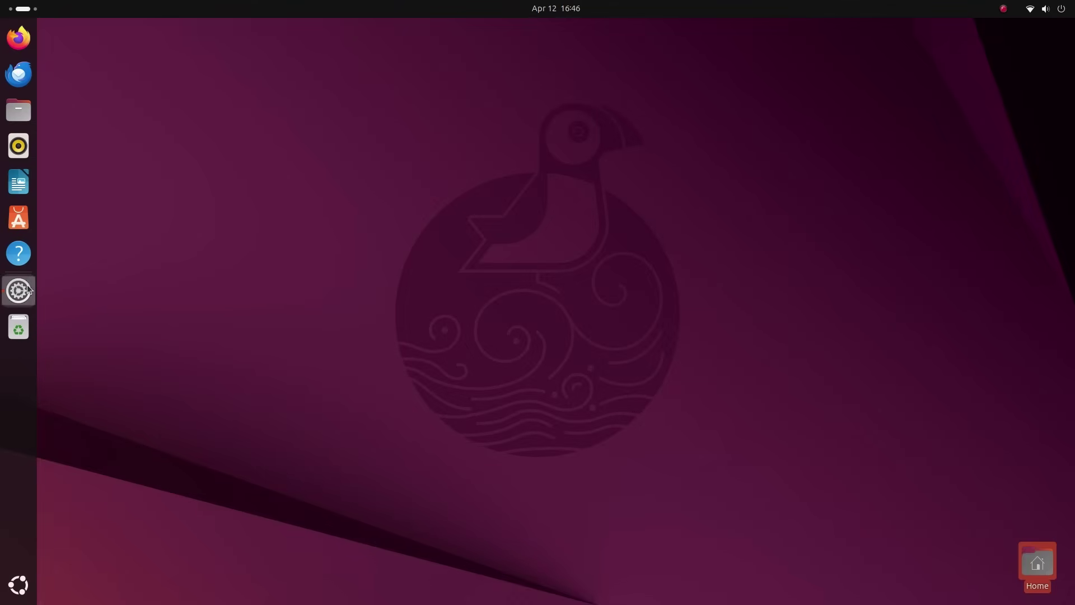
left_click(27, 285)
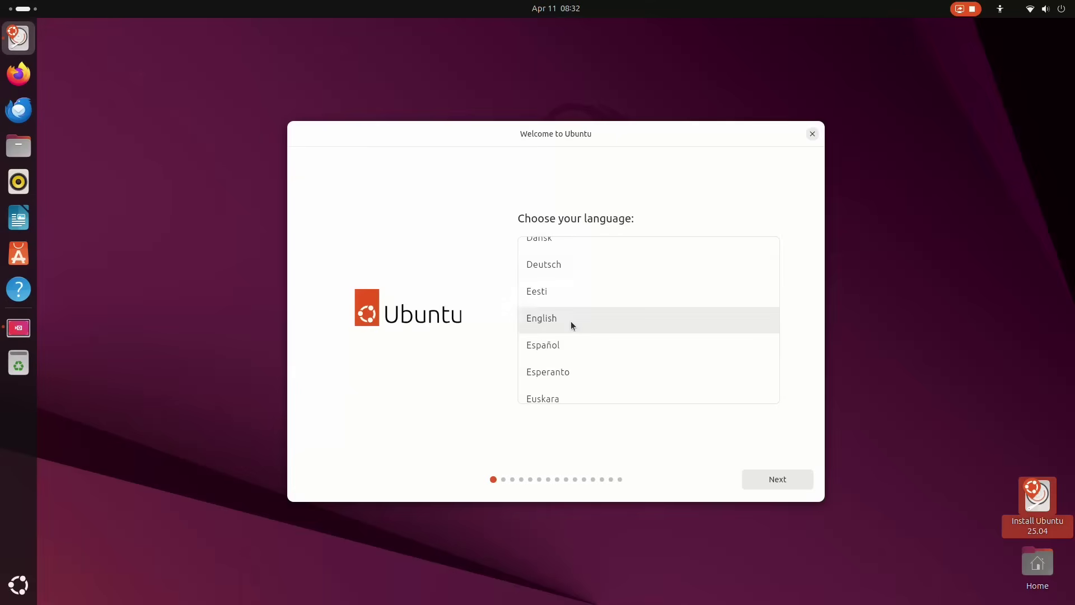
- Continue the Ubuntu installer in English and view the Seeing and Hearing accessibility options
left_click(781, 480)
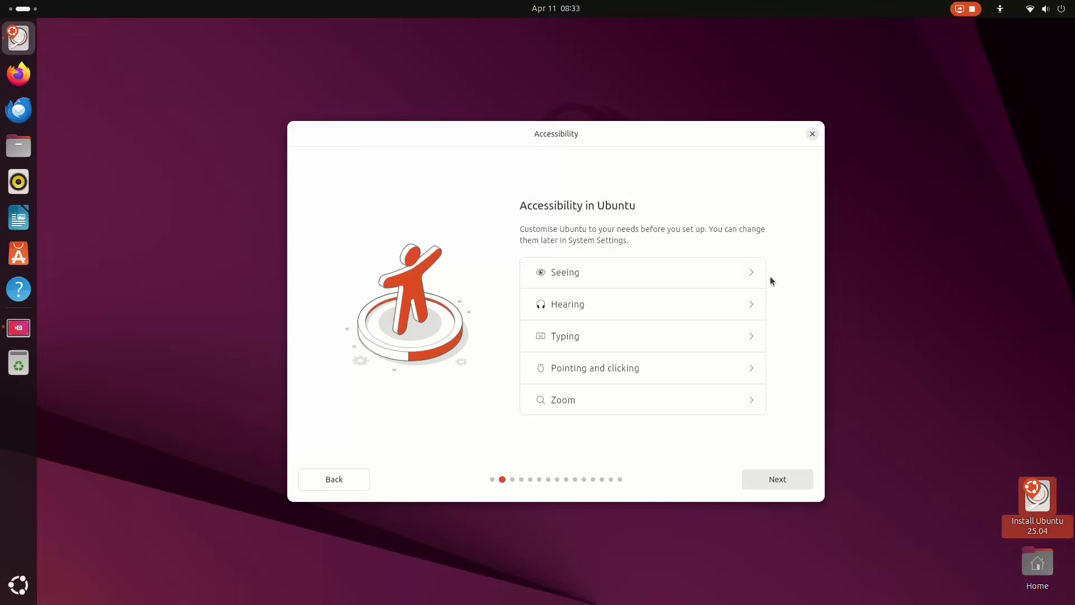
left_click(751, 273)
left_click(751, 245)
left_click(755, 303)
left_click(754, 287)
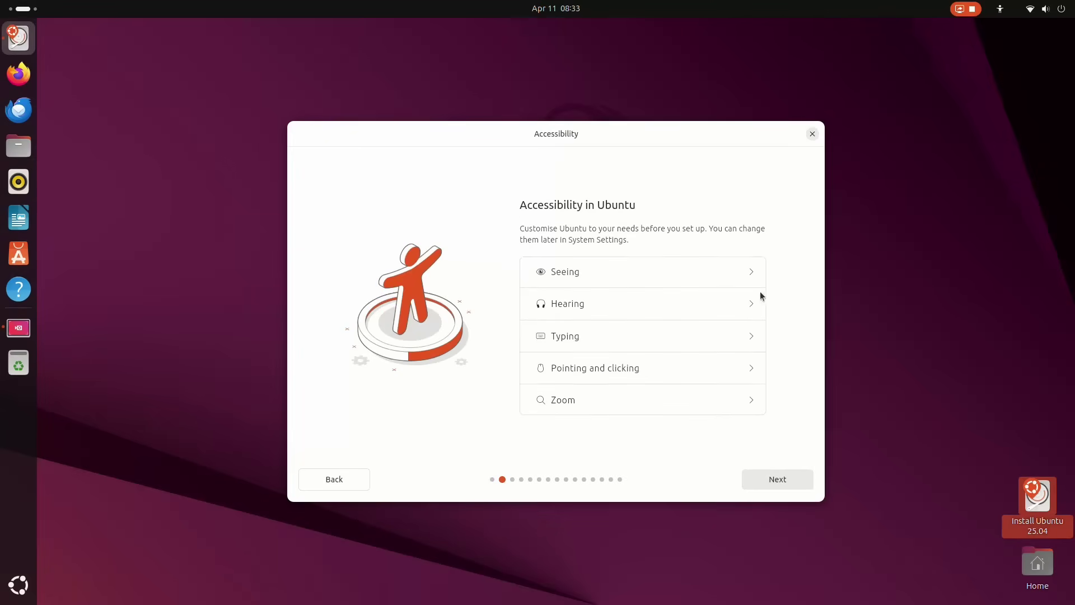
- Proceed past the accessibility options, browse the keyboard layouts and accept English (US) as layout and variant
left_click(778, 487)
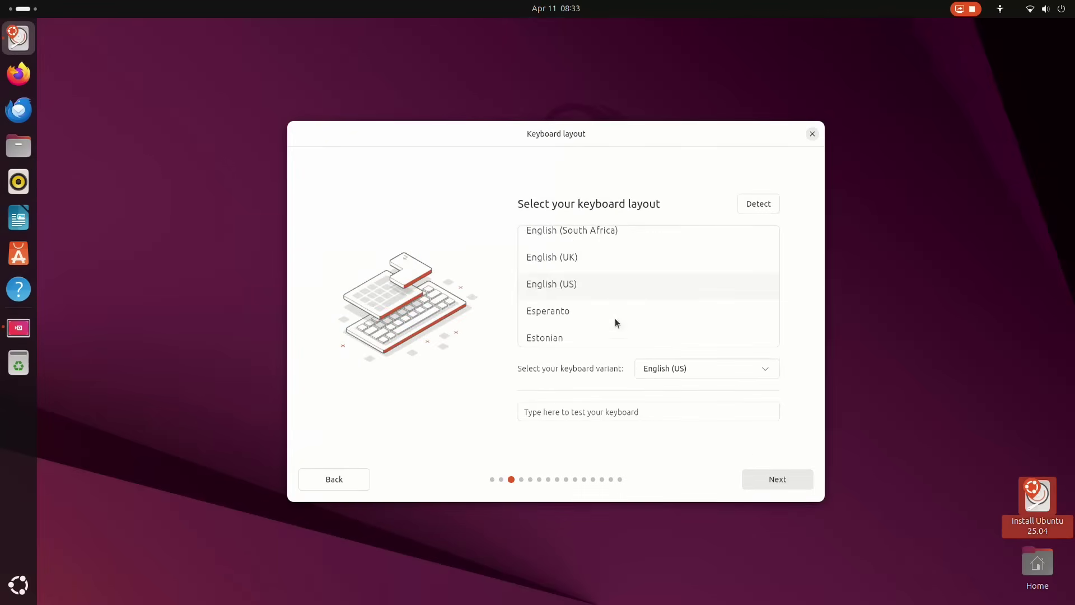
scroll(588, 280, "up", 3)
scroll(586, 280, "up", 2)
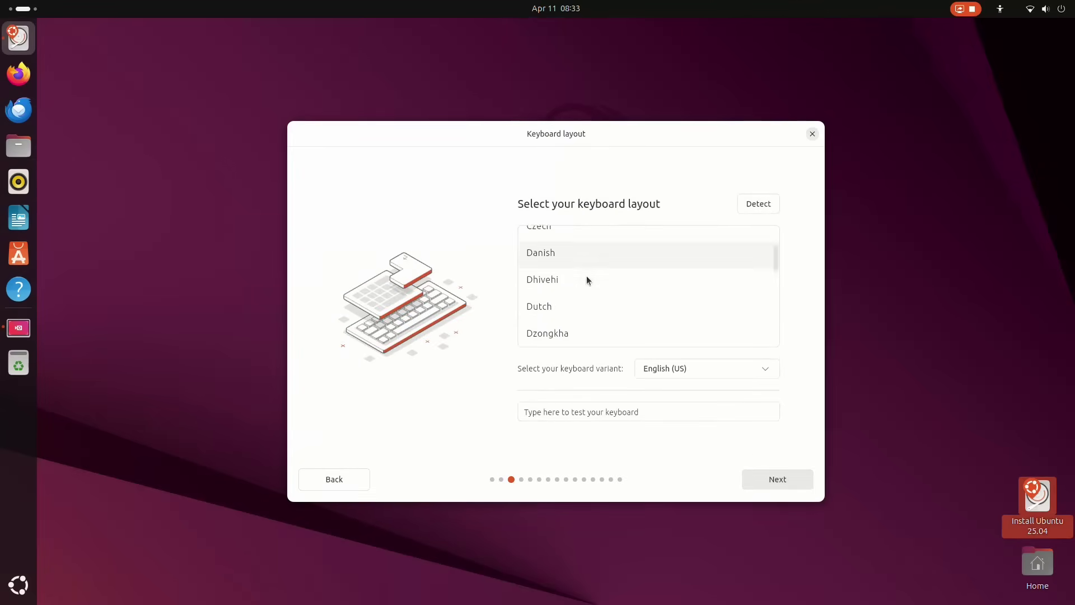
scroll(586, 280, "down", 5)
scroll(625, 301, "down", 2)
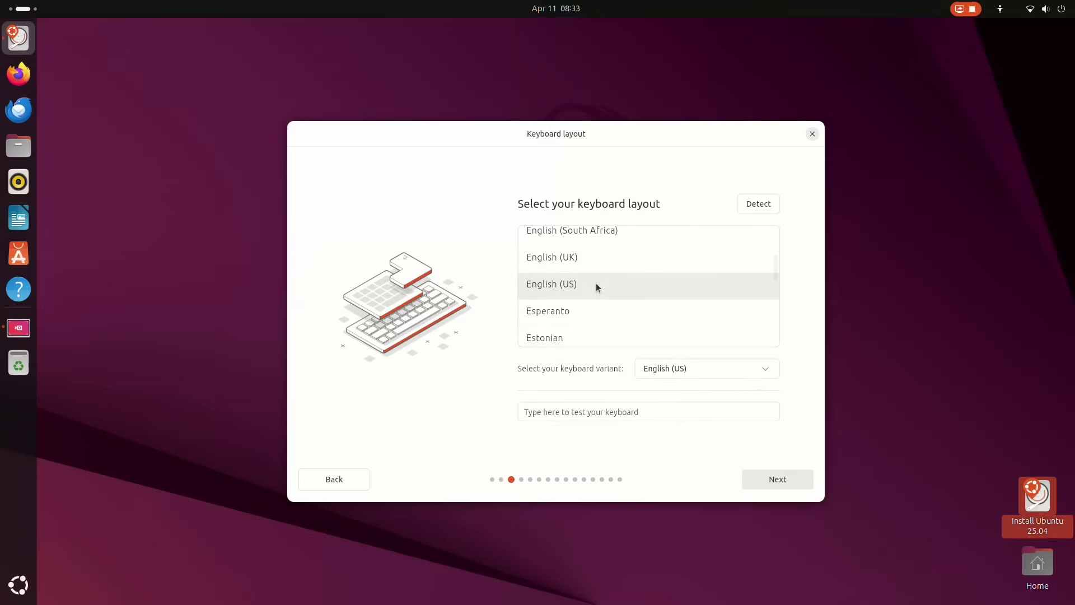
left_click(784, 475)
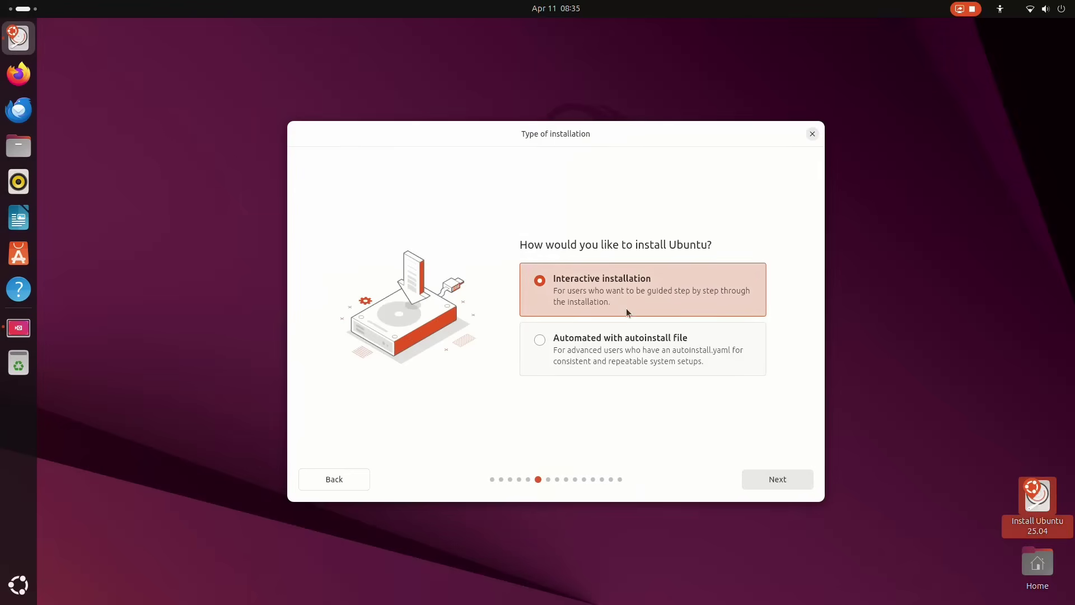
- Try the automated autoinstall option, return to Interactive installation and proceed to the next installer page
left_click(666, 348)
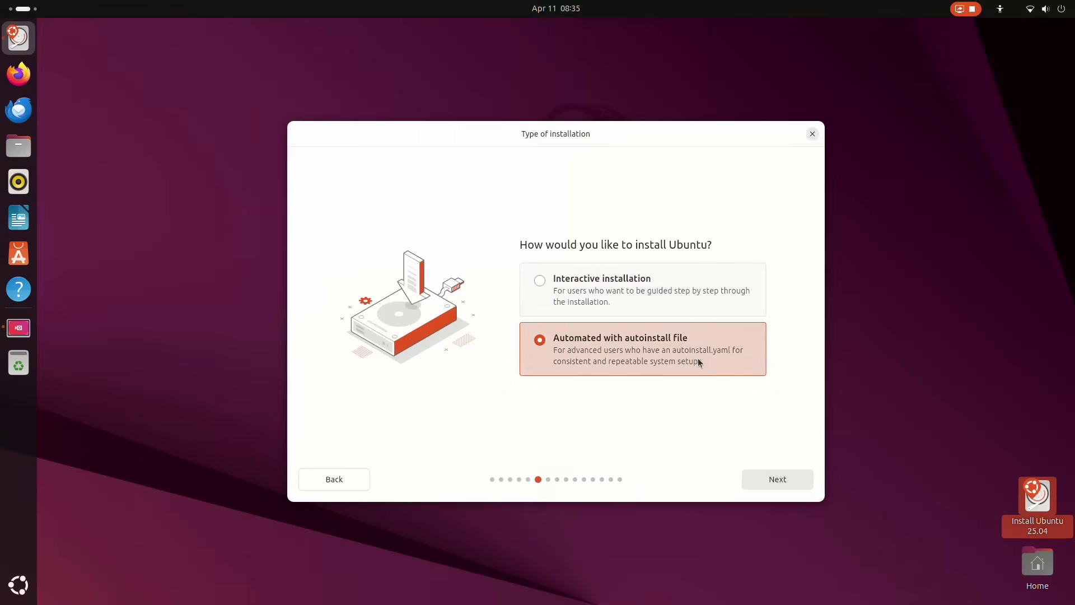
key("Up")
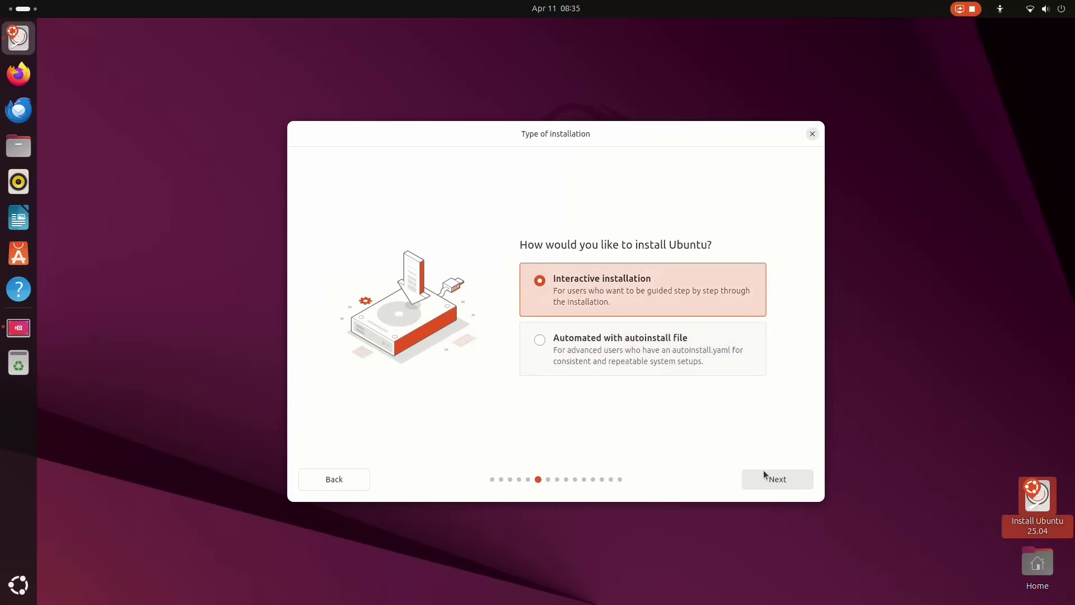
left_click(763, 473)
- Try the extended app selection, keep the Default selection, and enable third-party graphics and Wi-Fi software plus additional media format support
left_click(604, 355)
left_click(667, 304)
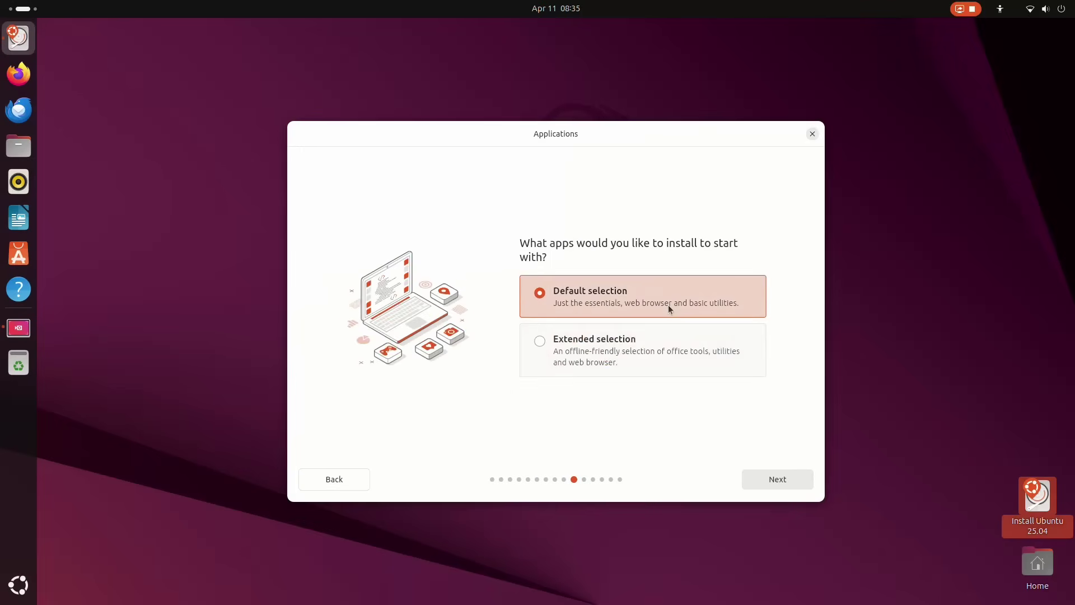
left_click(780, 478)
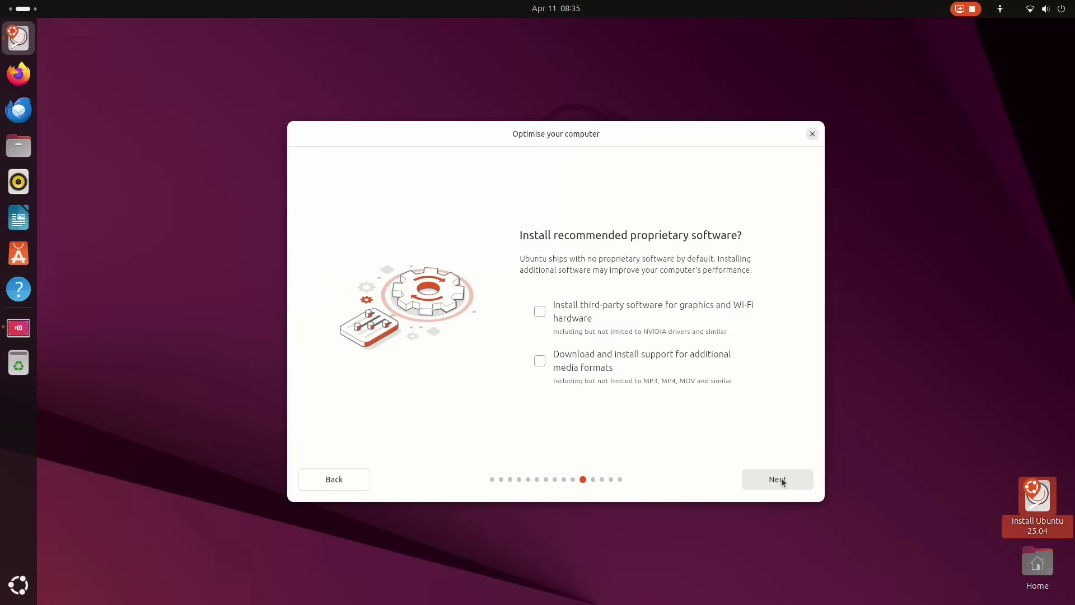
left_click(672, 328)
left_click(616, 379)
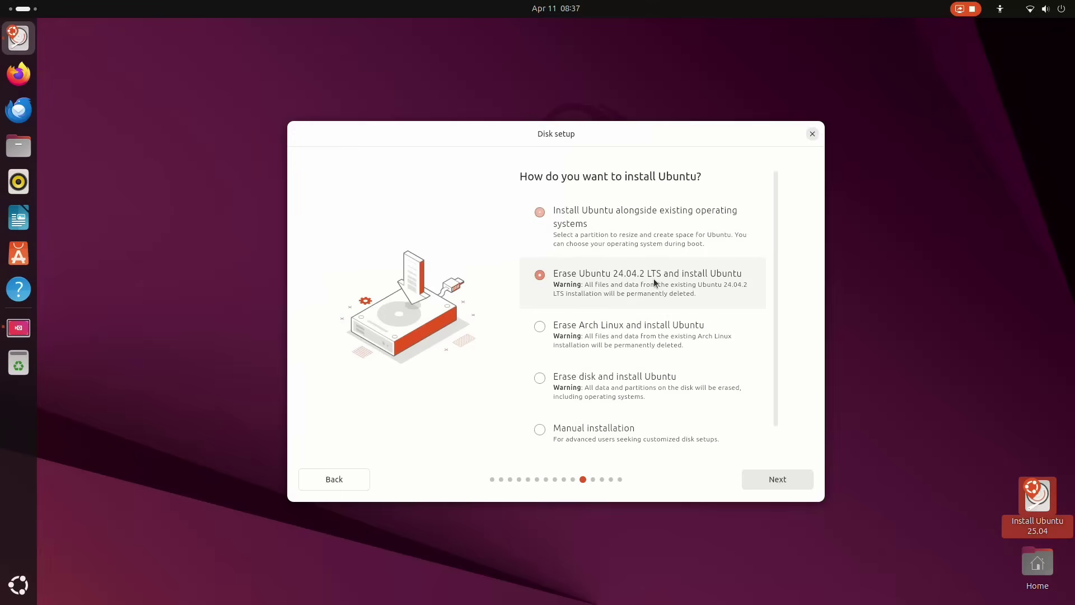
- Try out the disk setup choices, including erasing Ubuntu 24.04.2 LTS, Arch Linux or the whole disk, manual installation and installing alongside
left_click(697, 282)
left_click(666, 325)
scroll(662, 364, "down", 1)
left_click(662, 364)
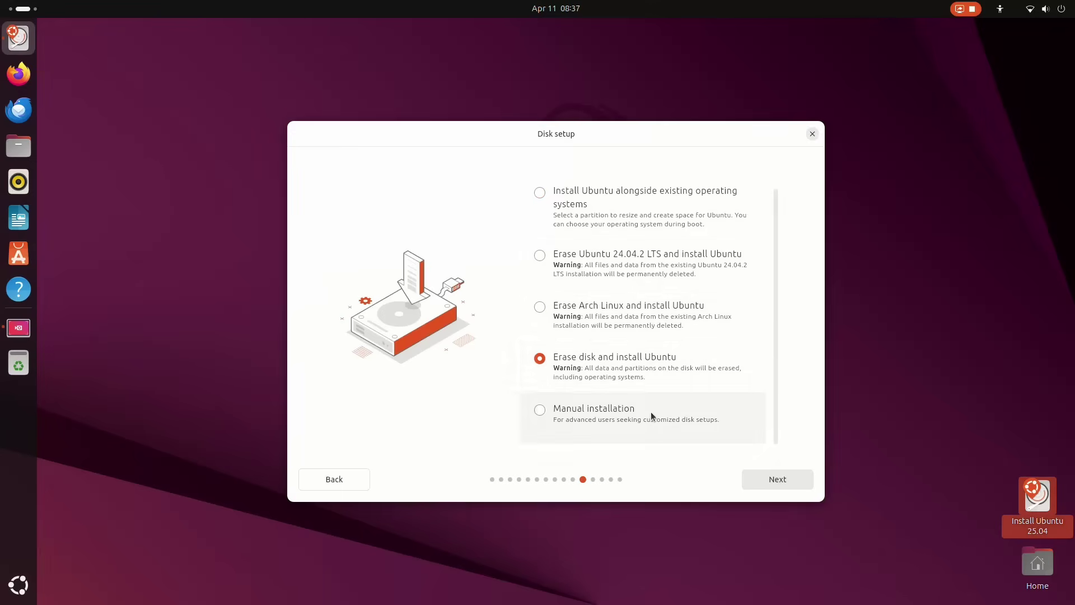
left_click(653, 413)
scroll(626, 309, "up", 1)
left_click(638, 224)
left_click(631, 280)
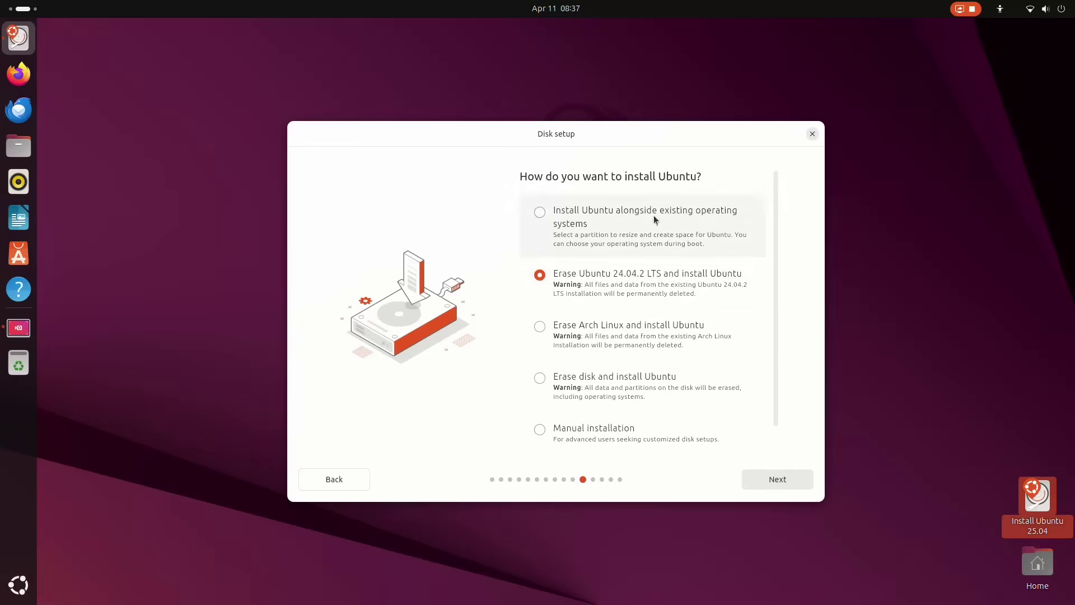
- Choose Manual installation for the disk setup and review the full partition list
scroll(671, 358, "down", 1)
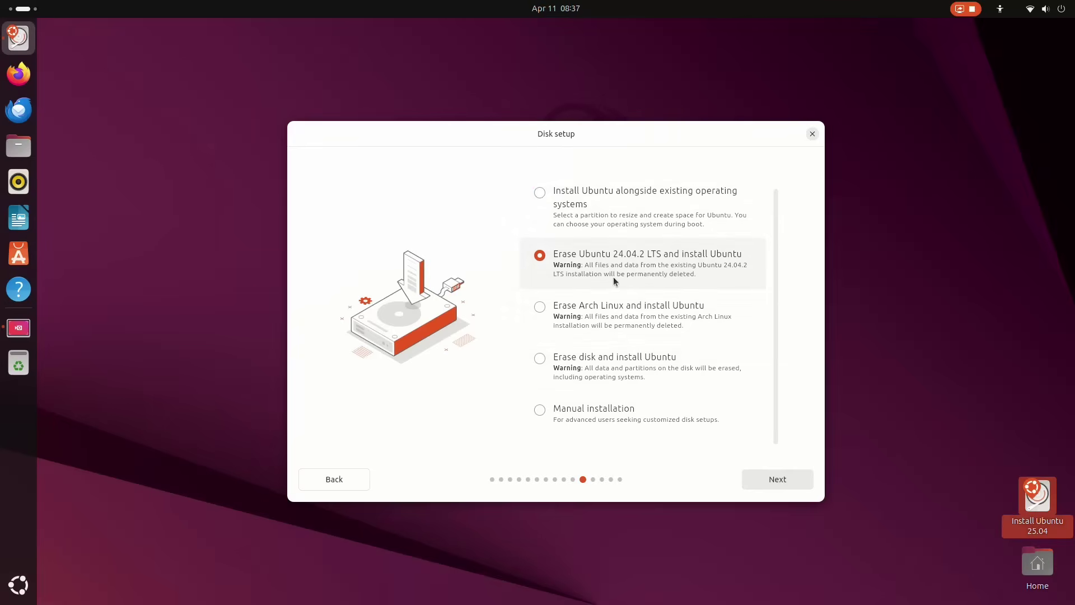
left_click(636, 424)
left_click(787, 480)
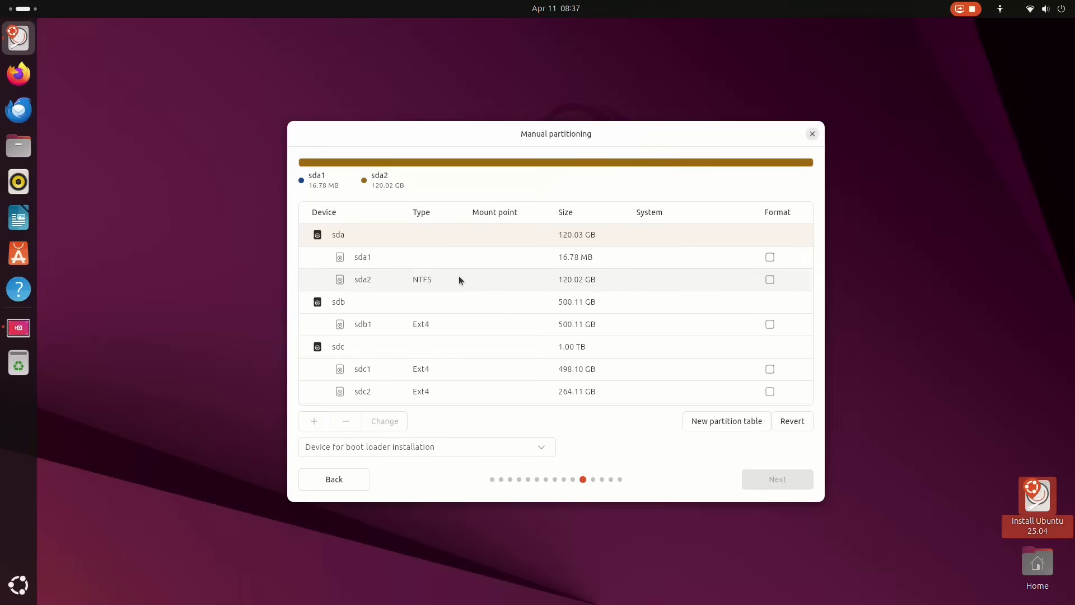
scroll(451, 278, "down", 3)
scroll(451, 279, "down", 2)
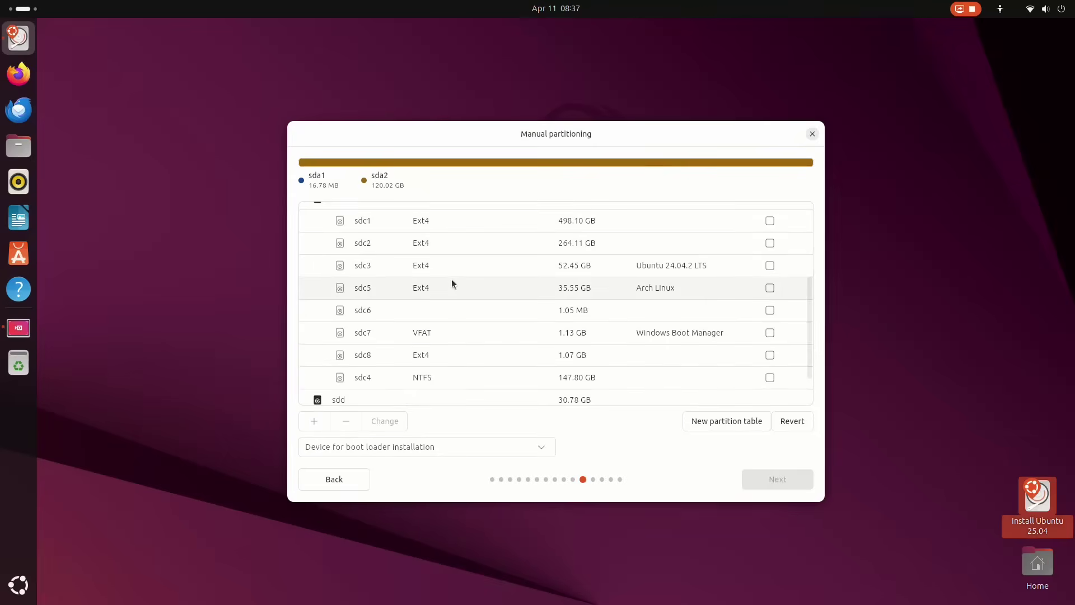
scroll(452, 279, "down", 1)
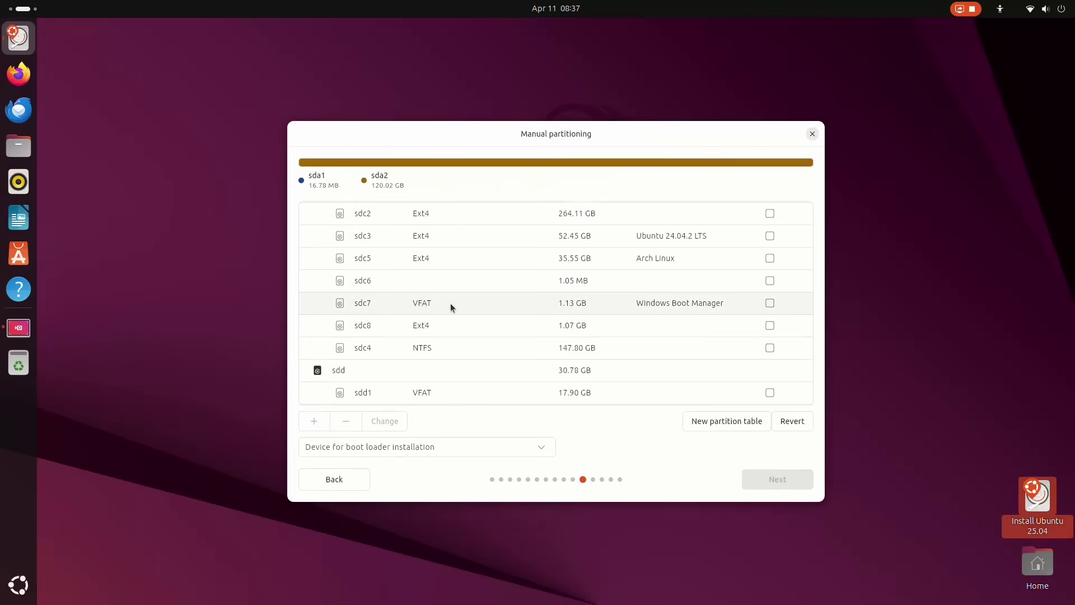
- Try to set the mount point of the Windows Boot Manager partition sdc7 to /boot/efi
left_click(450, 303)
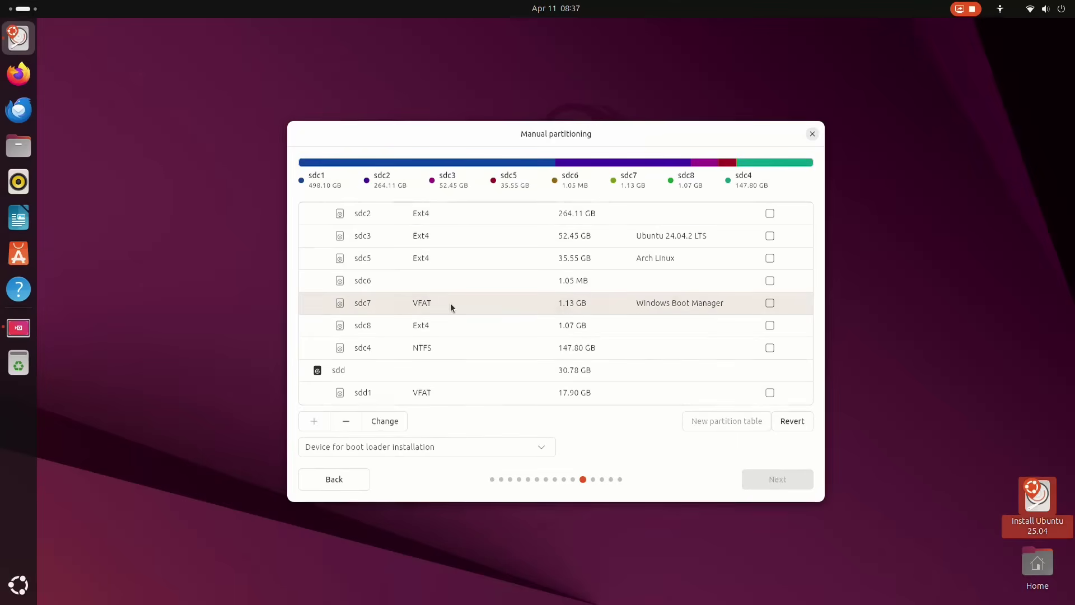
left_click(391, 422)
left_click(531, 336)
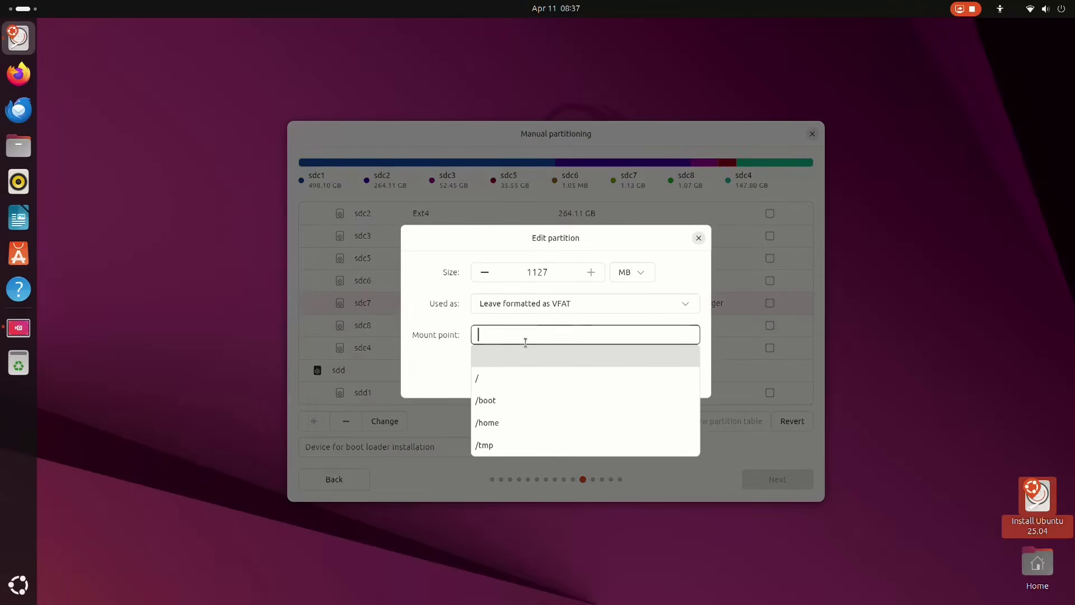
left_click(515, 399)
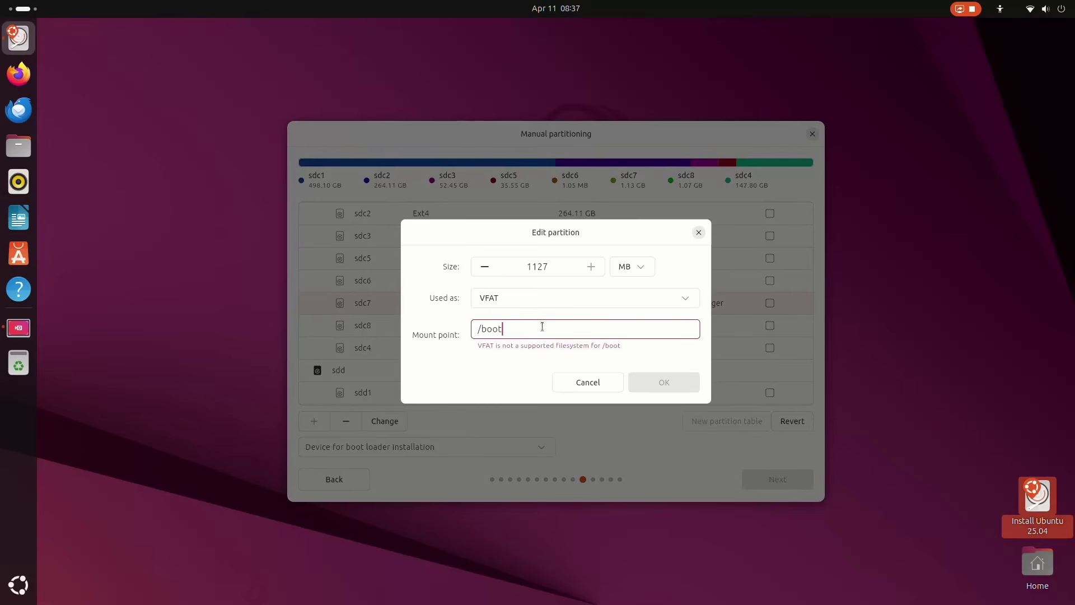
type("/efi")
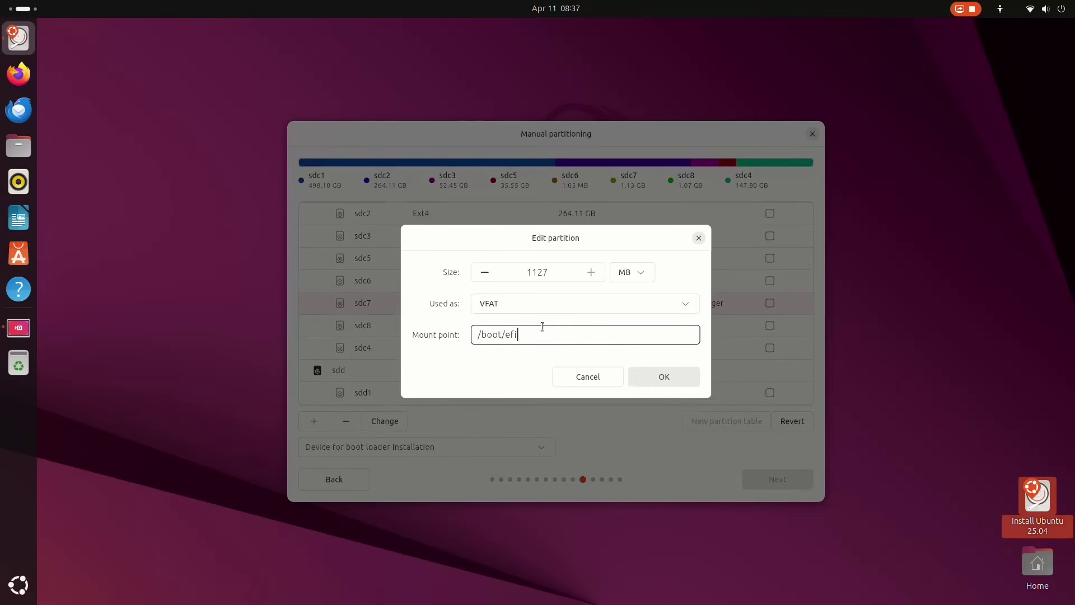
left_click(664, 377)
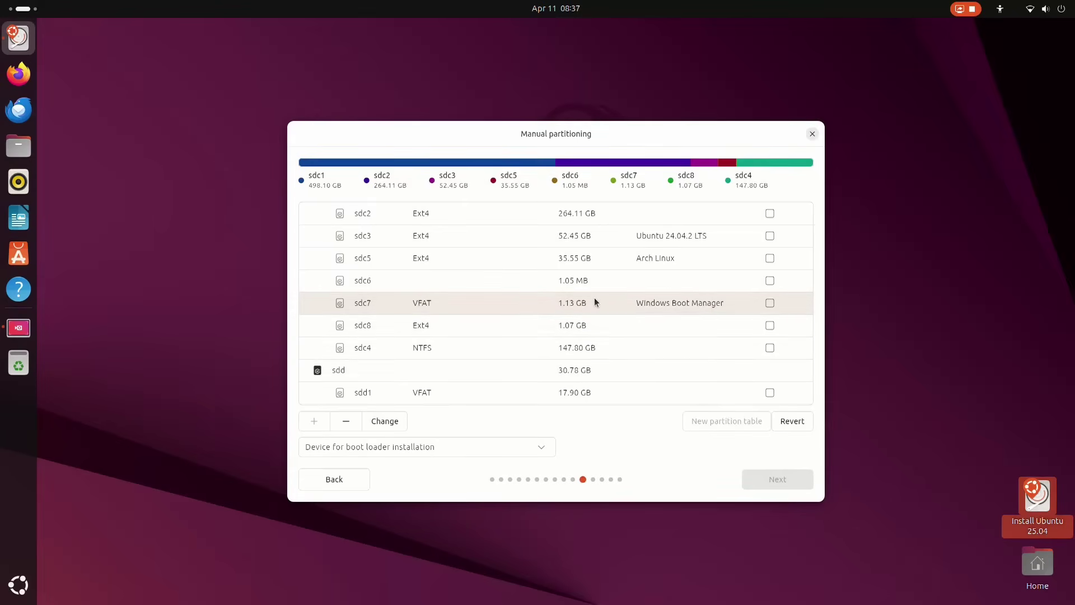
- Reopen partition sdc7 for editing and enter /boot/ as its mount point
left_click(385, 421)
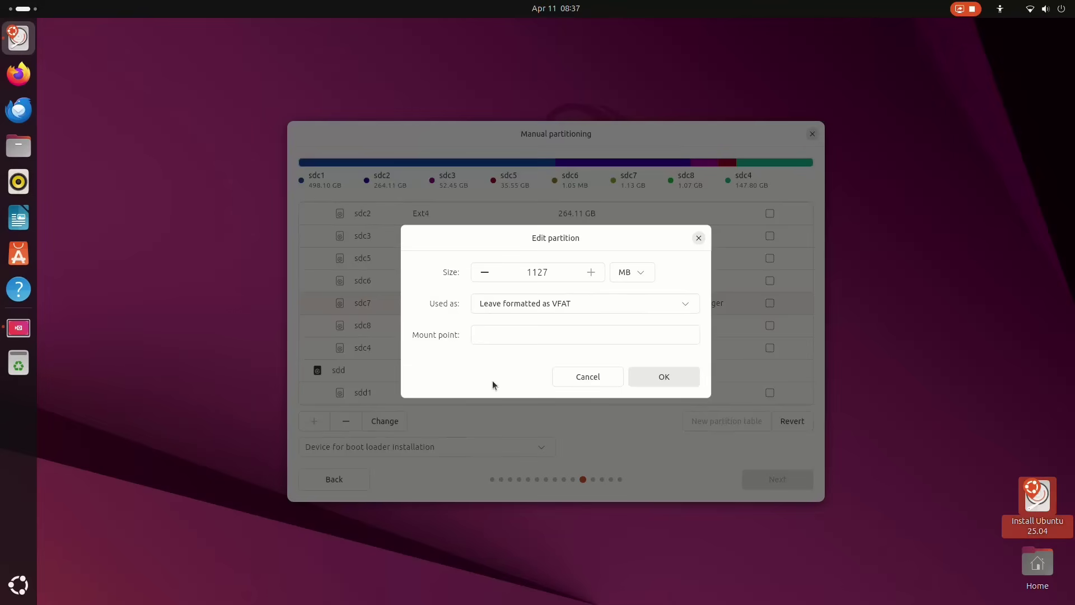
left_click(535, 339)
type("/boo")
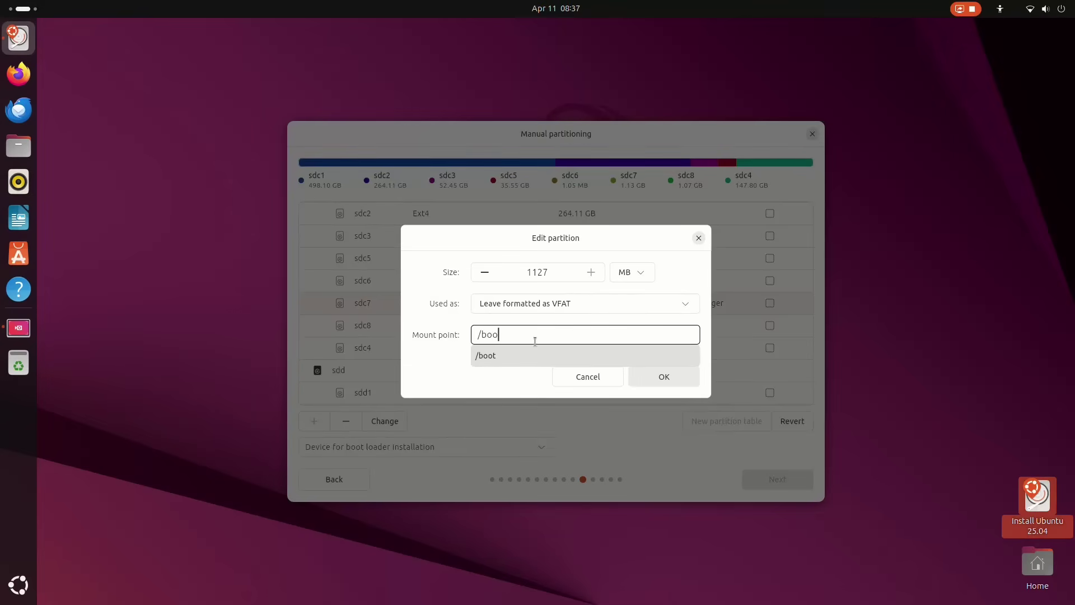
type("t/")
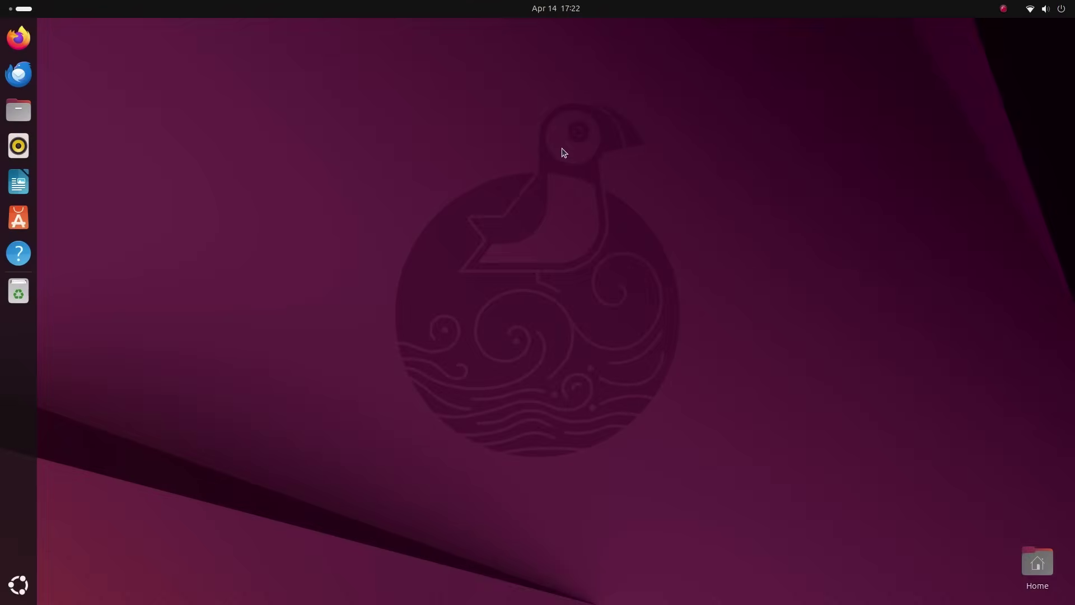
- Open a terminal on the installed Ubuntu desktop, enlarge its text and move the window nearer the screen centre
key("ctrl+alt+t")
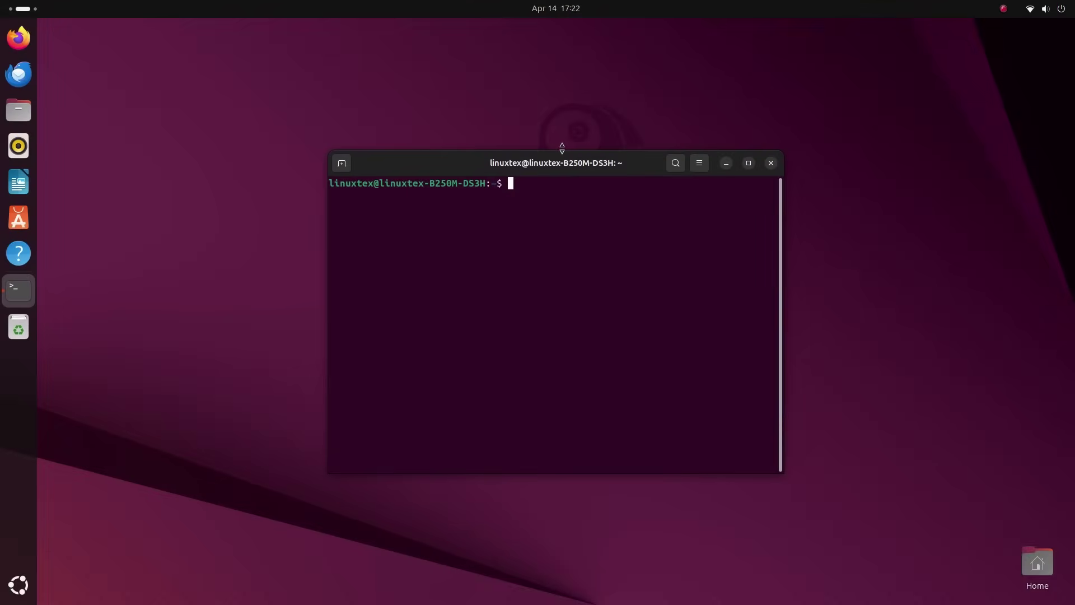
key("ctrl+plus")
key("ctrl+plus")
left_click_drag(632, 162, 516, 89)
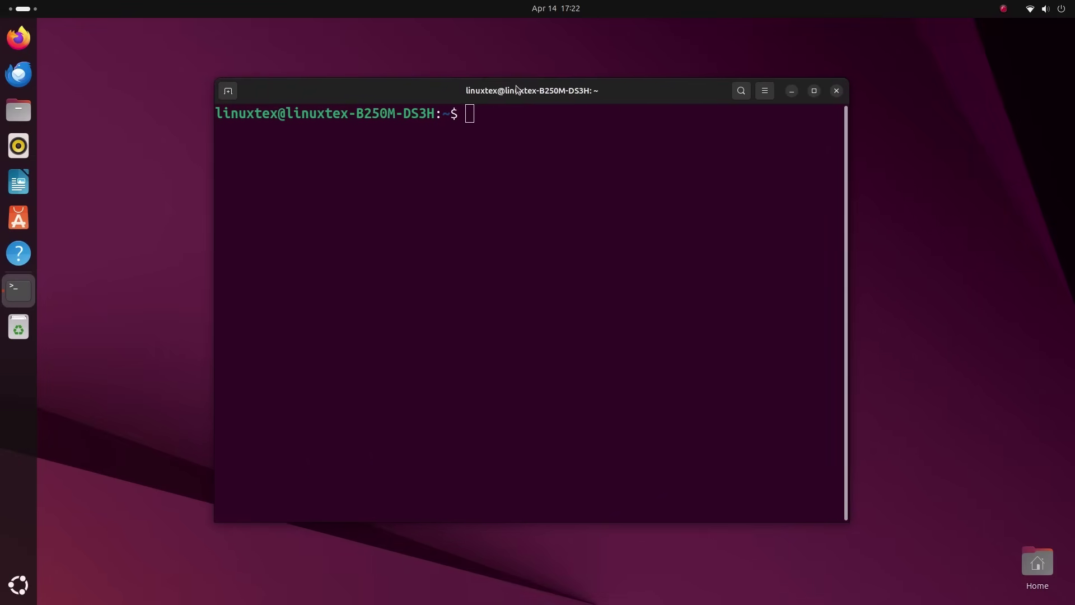
- Check the installed version with apt --version and highlight the version number
type("apt --version")
key("Return")
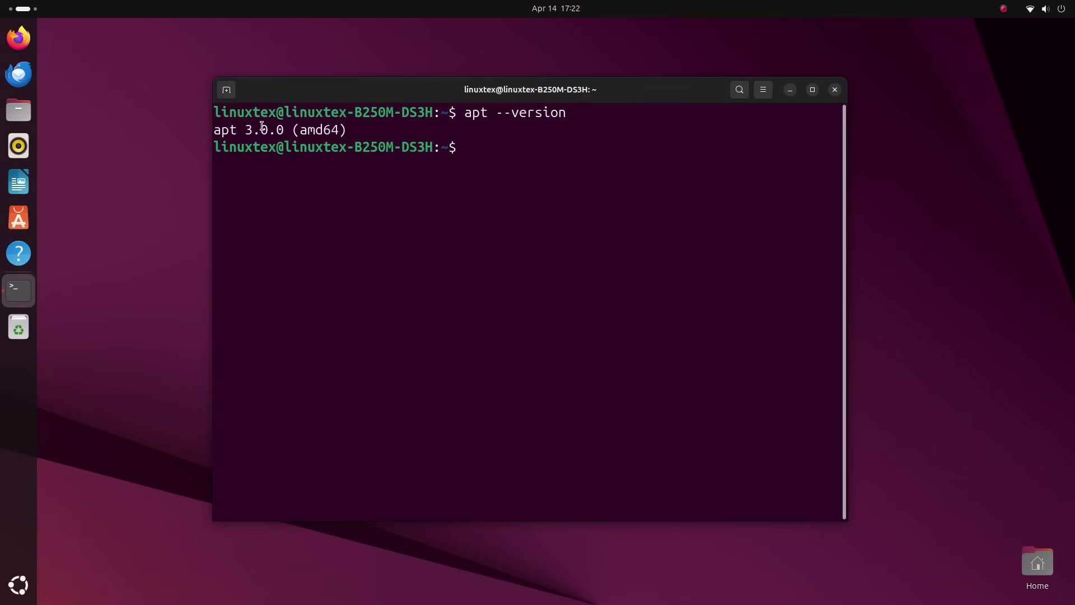
left_click_drag(247, 126, 301, 130)
left_click(555, 256)
- Refresh the package lists with sudo apt update, authenticating with the account password
type("sudo apt update")
key("Return")
key("Return")
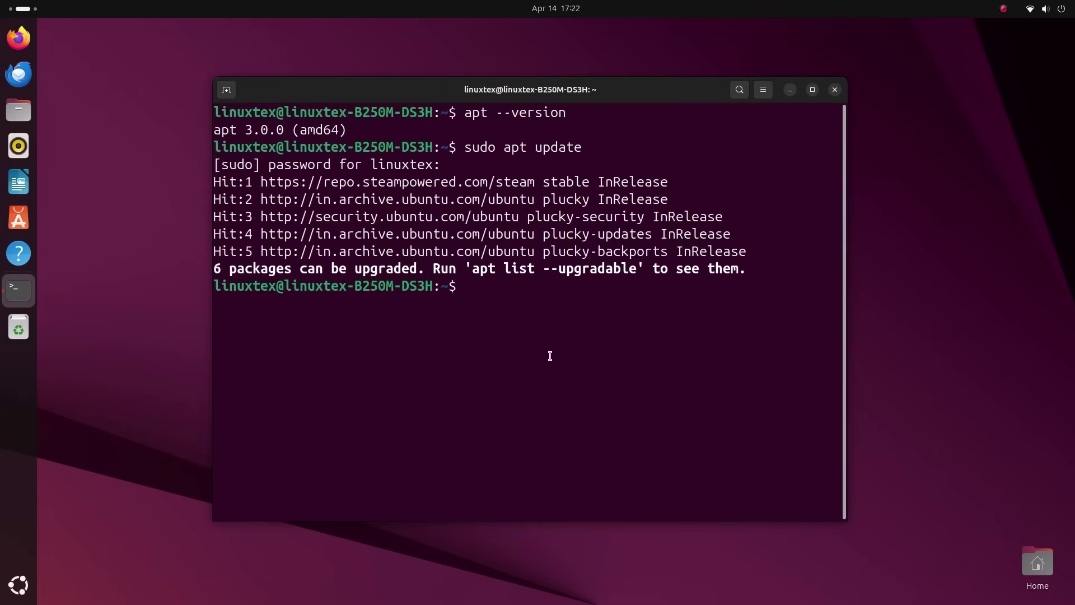
- Clear the terminal and run sudo apt upgrade
type("clear")
key("Return")
type("sudo apt upgrade")
key("Return")
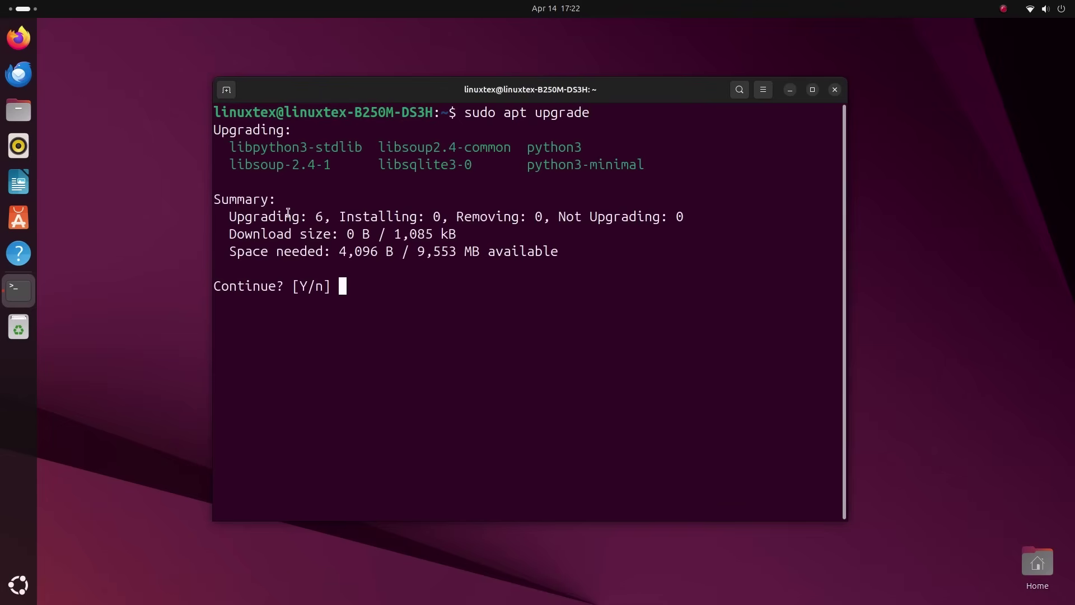
- Highlight the package figures and the needed and available disk space in the upgrade summary
left_click_drag(233, 214, 331, 236)
left_click(418, 213)
left_click_drag(336, 254, 479, 255)
left_click(421, 254)
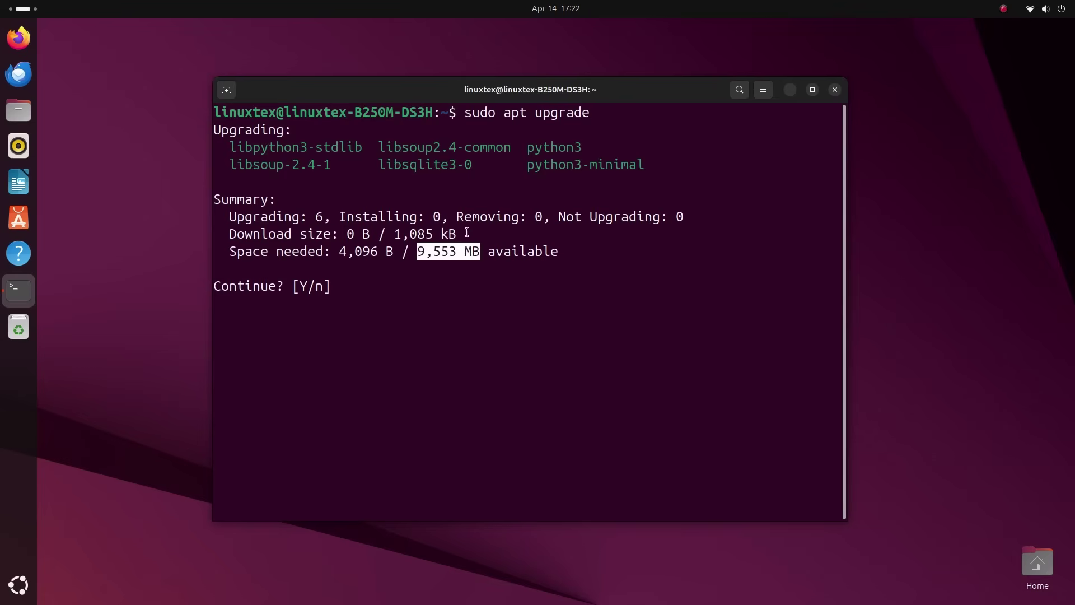
double_click(513, 248)
left_click(404, 341)
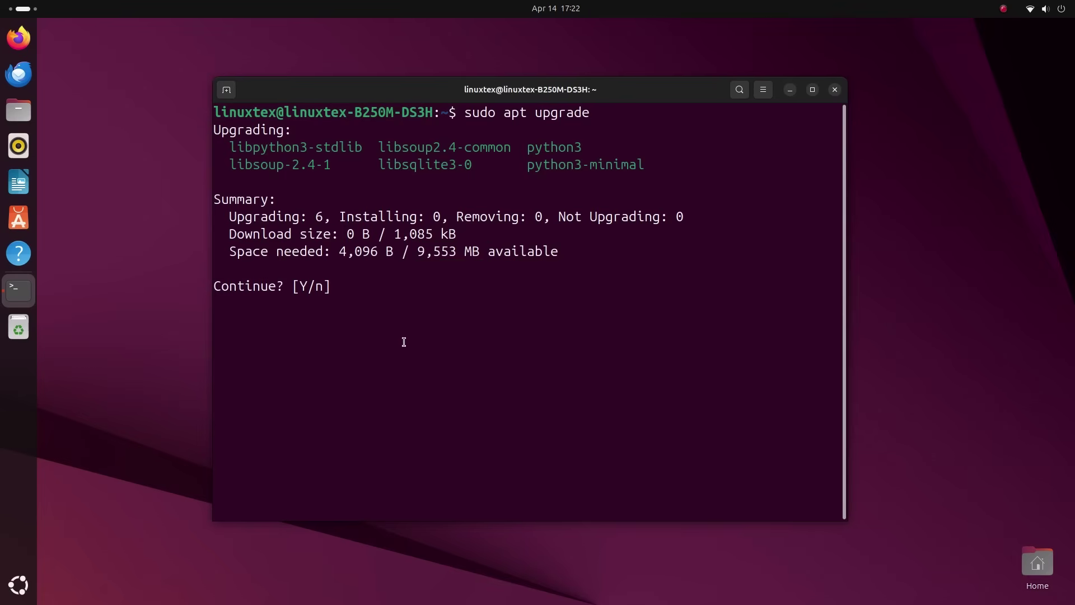
- Decline the upgrade and clear the terminal
type("n")
key("Return")
type("clear")
key("Return")
- Run sudo apt install for Kdenlive, review the package list and highlight the Installing and Not Upgrading figures in the summary
type("sudo apt install kdenl")
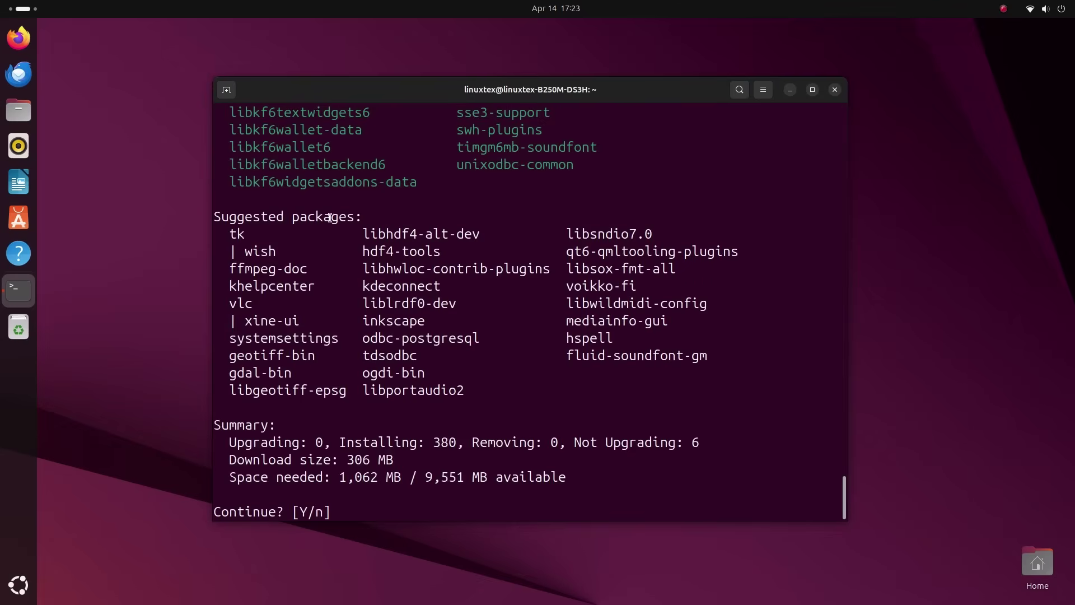
scroll(445, 345, "up", 15)
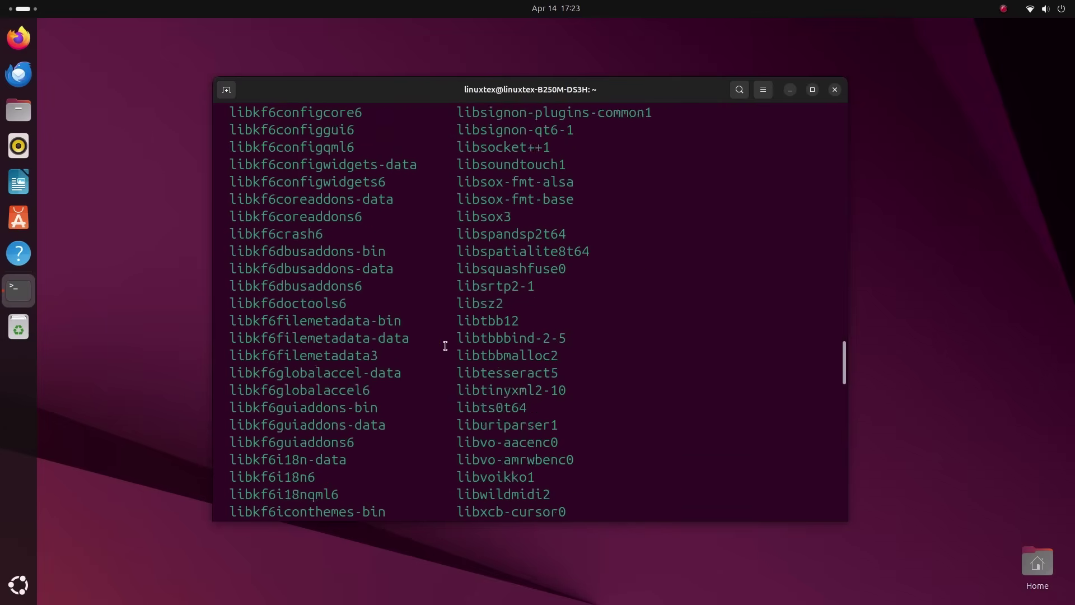
scroll(445, 346, "down", 12)
scroll(496, 336, "down", 3)
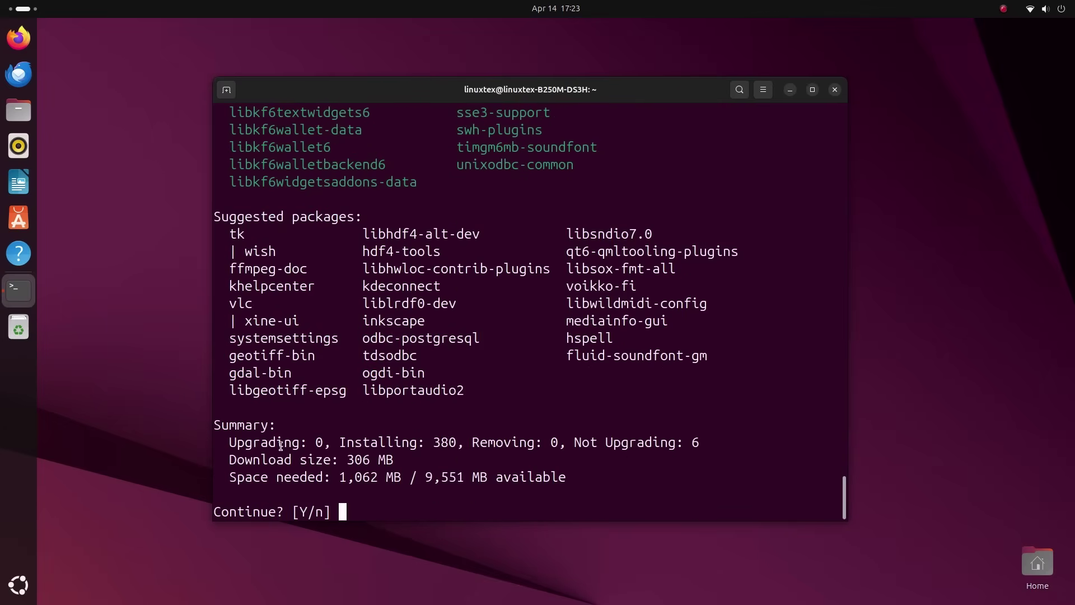
double_click(446, 441)
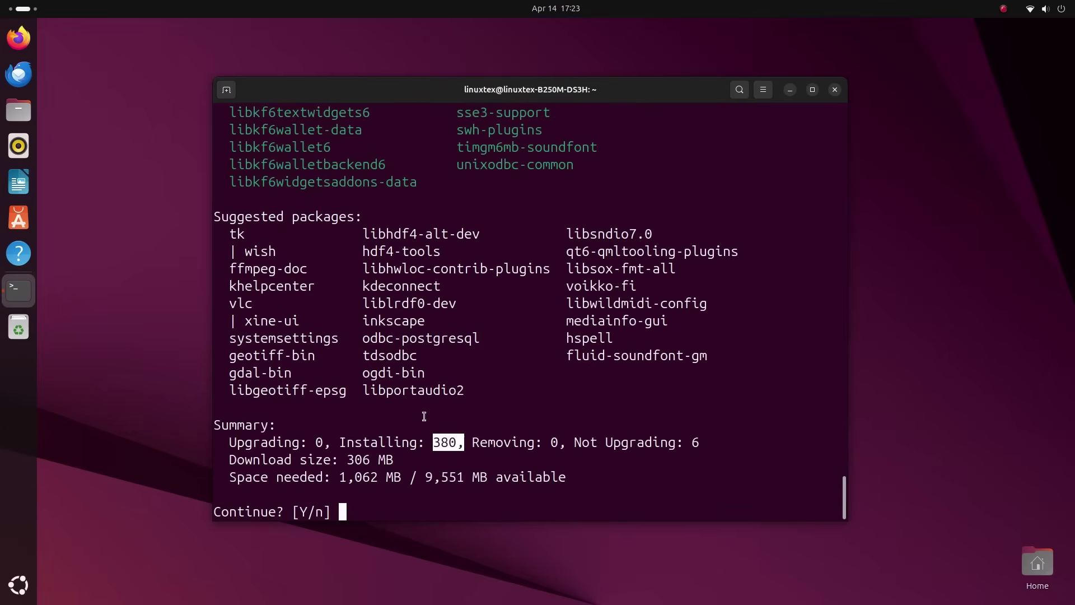
double_click(695, 443)
- Decline the Kdenlive installation and clear the terminal
type("n")
key("Return")
type("clear")
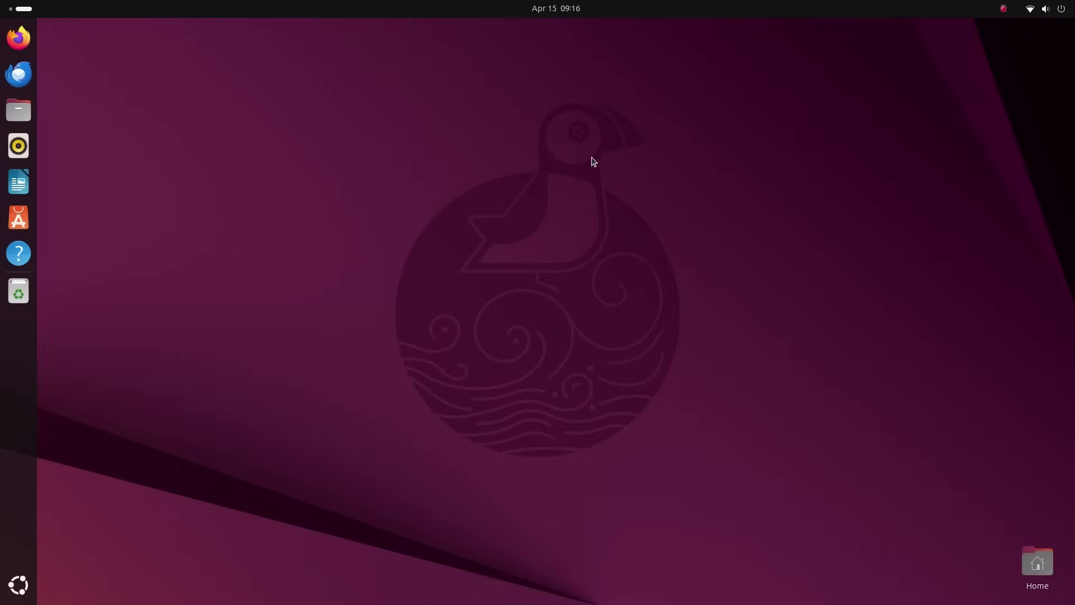
- Open the system Settings and view the Wi-Fi and Network pages
left_click(1044, 8)
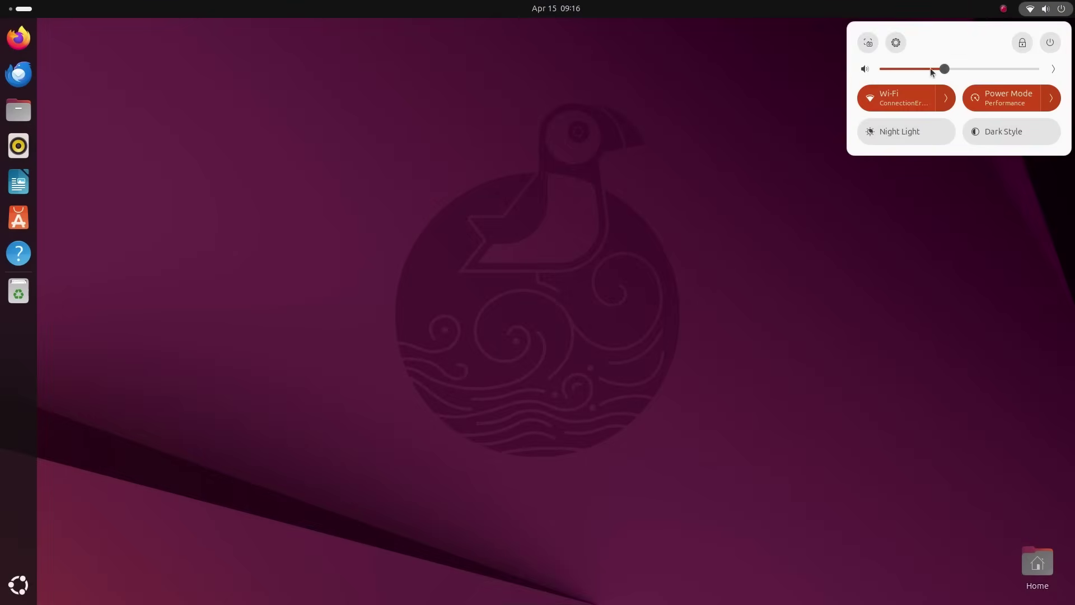
left_click(896, 43)
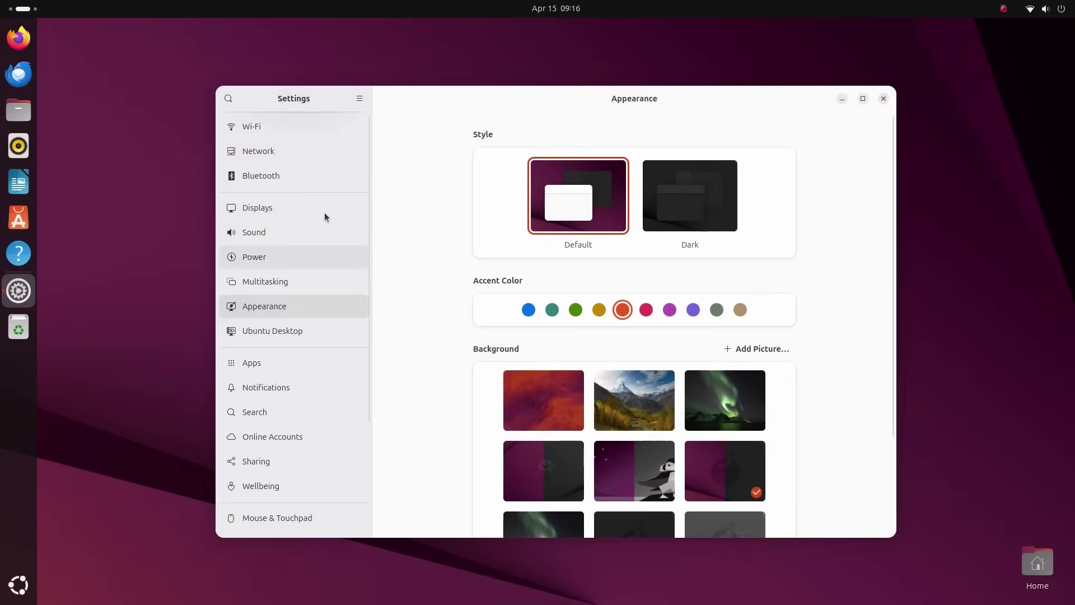
left_click(281, 130)
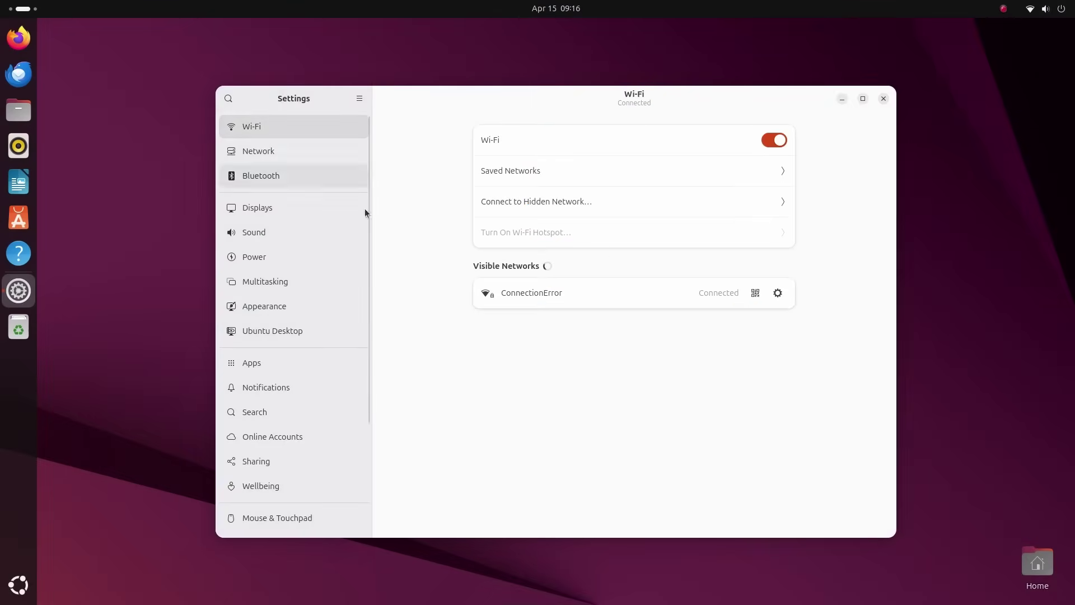
left_click(312, 156)
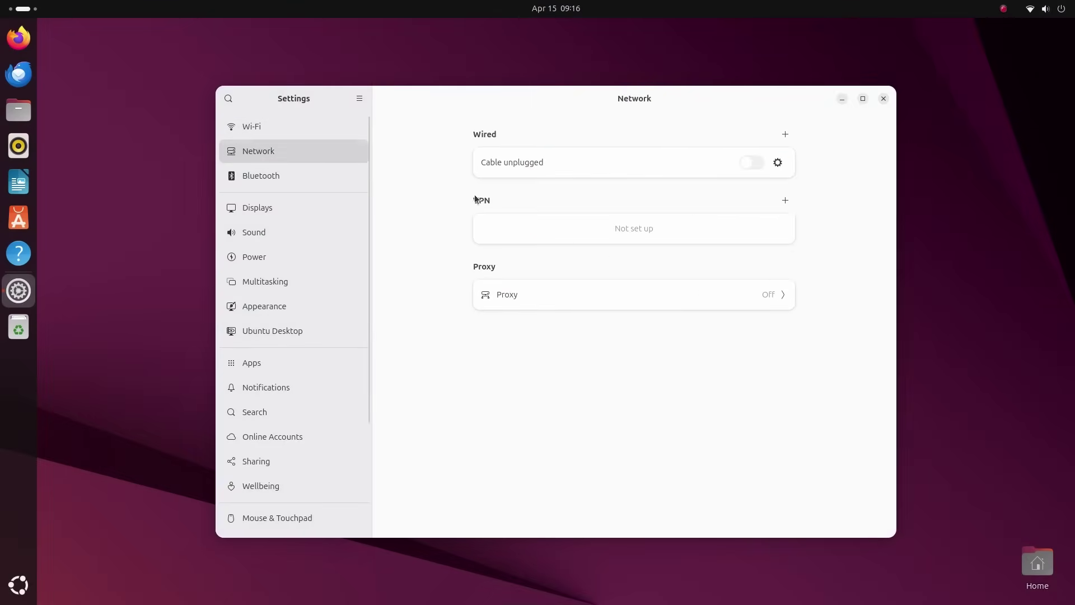
- View the Bluetooth page, and look through the orientation, resolution and refresh rate options on the Displays page
left_click(305, 168)
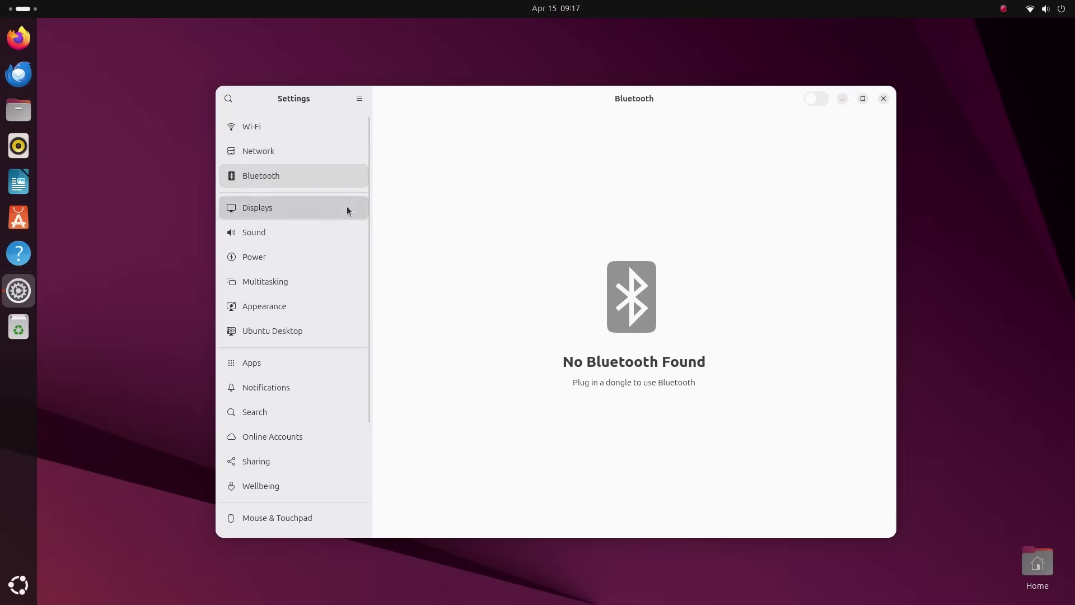
left_click(347, 208)
left_click(783, 140)
left_click(767, 165)
left_click(770, 169)
left_click(657, 226)
left_click(776, 206)
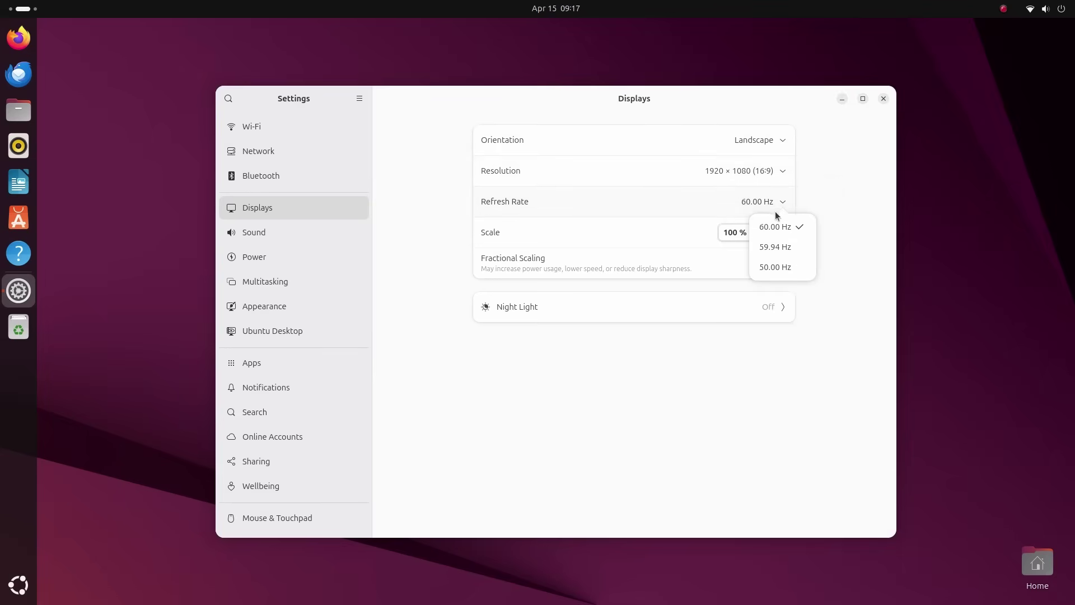
left_click(876, 300)
- Turn on Fractional Scaling for the display and look through the available scale options
left_click(775, 263)
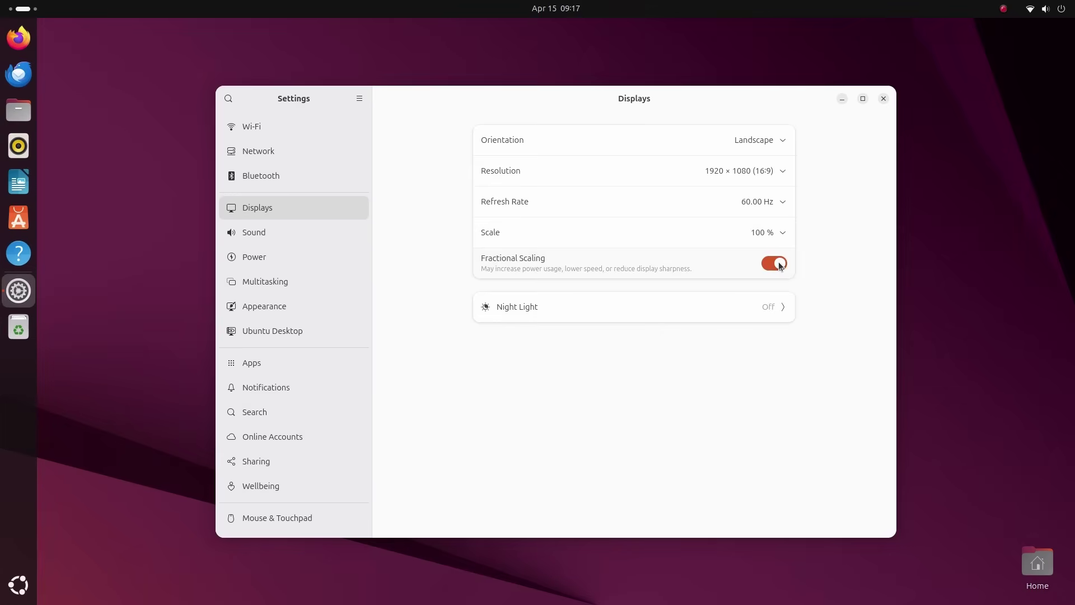
left_click(777, 232)
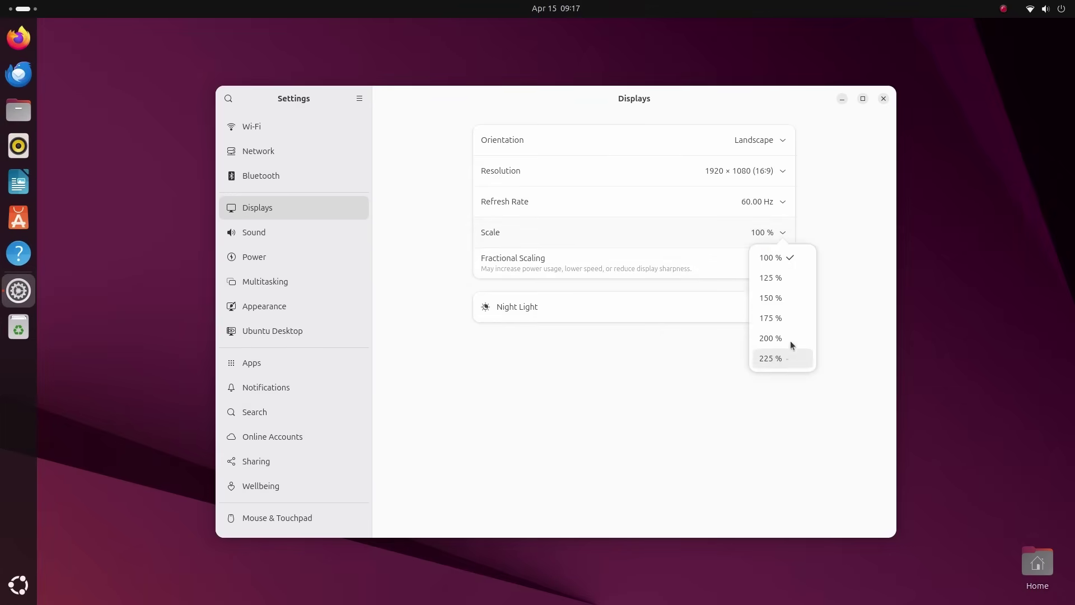
left_click(827, 235)
- Try switching Fractional Scaling off and toggling Night Light on and off, and discard the pending display changes
left_click(773, 264)
left_click(664, 301)
left_click(766, 175)
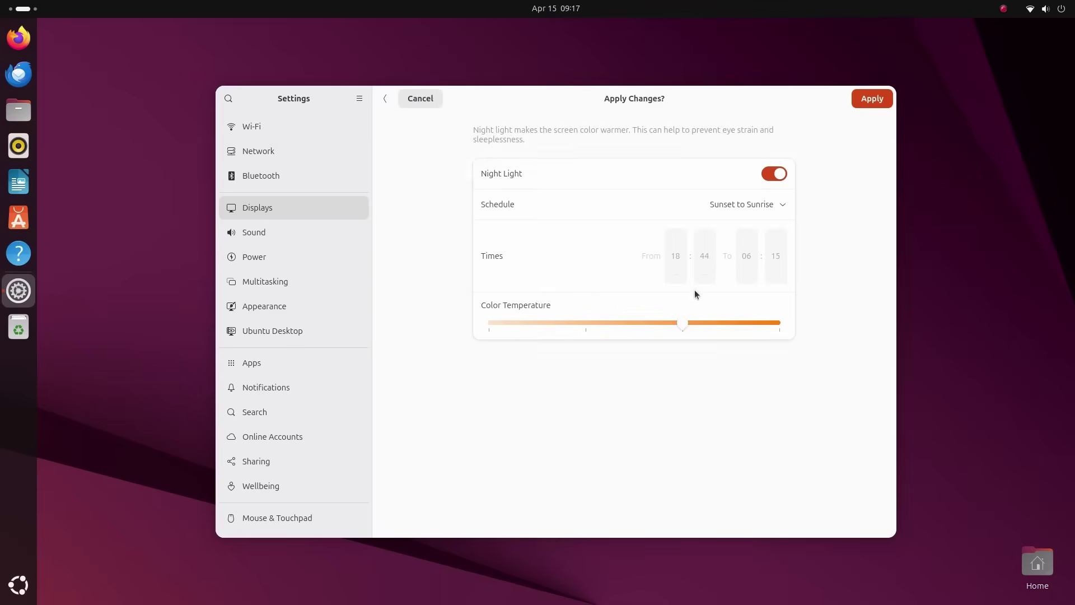
left_click(771, 175)
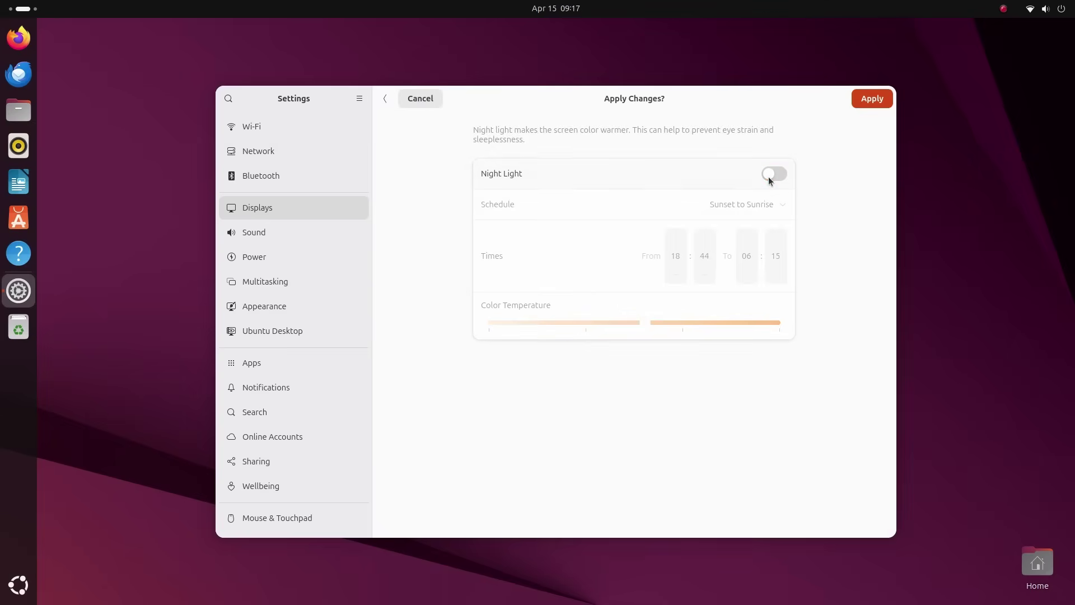
left_click(436, 104)
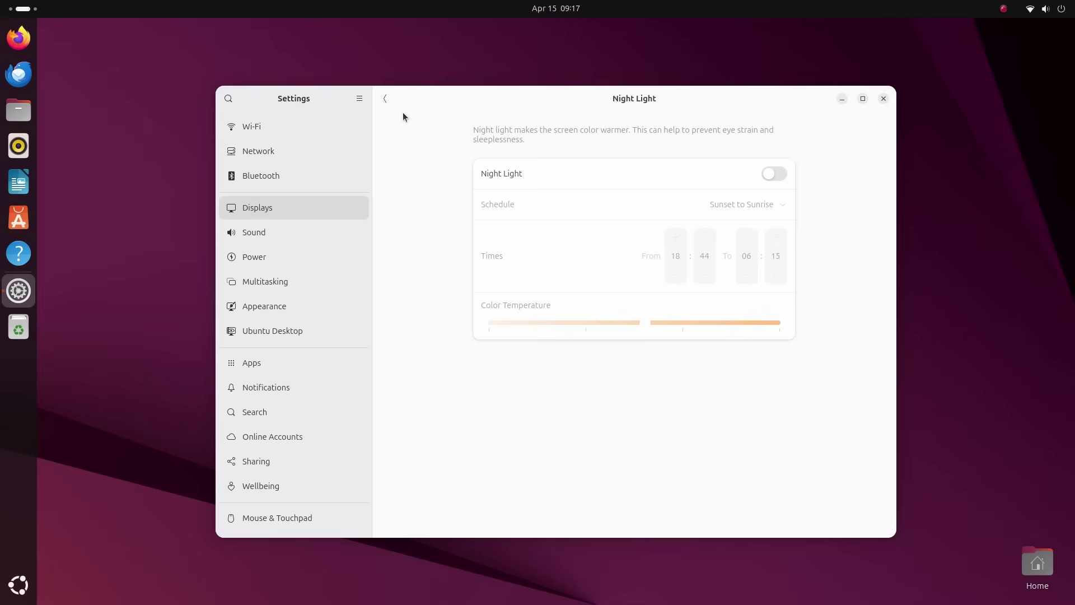
left_click(388, 101)
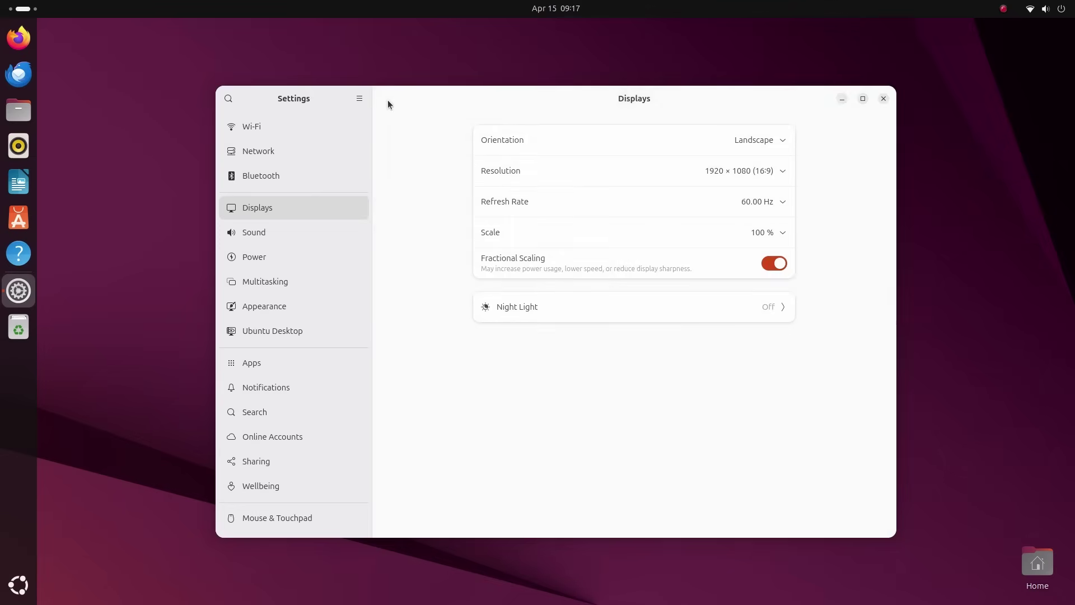
- Look at the output device choices on the Sound page and raise the output volume slightly
left_click(327, 229)
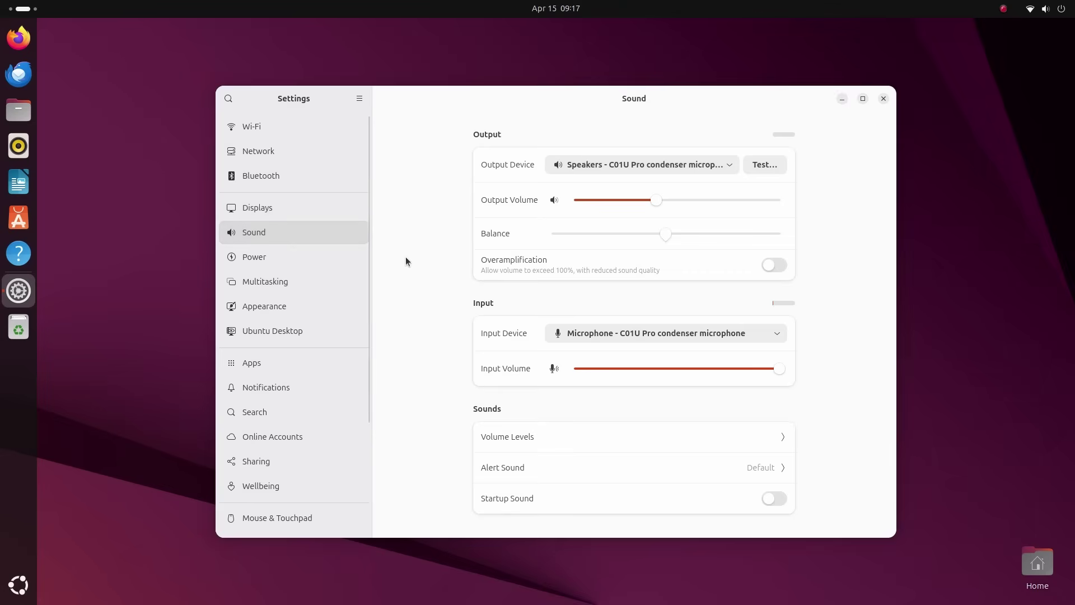
left_click(728, 162)
left_click(727, 162)
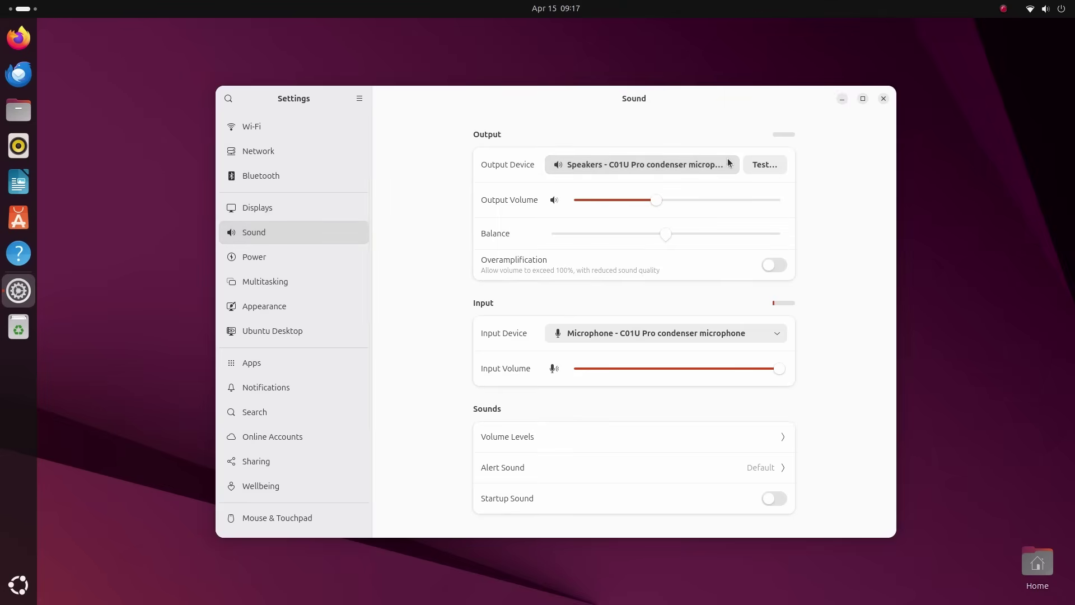
left_click_drag(649, 200, 644, 202)
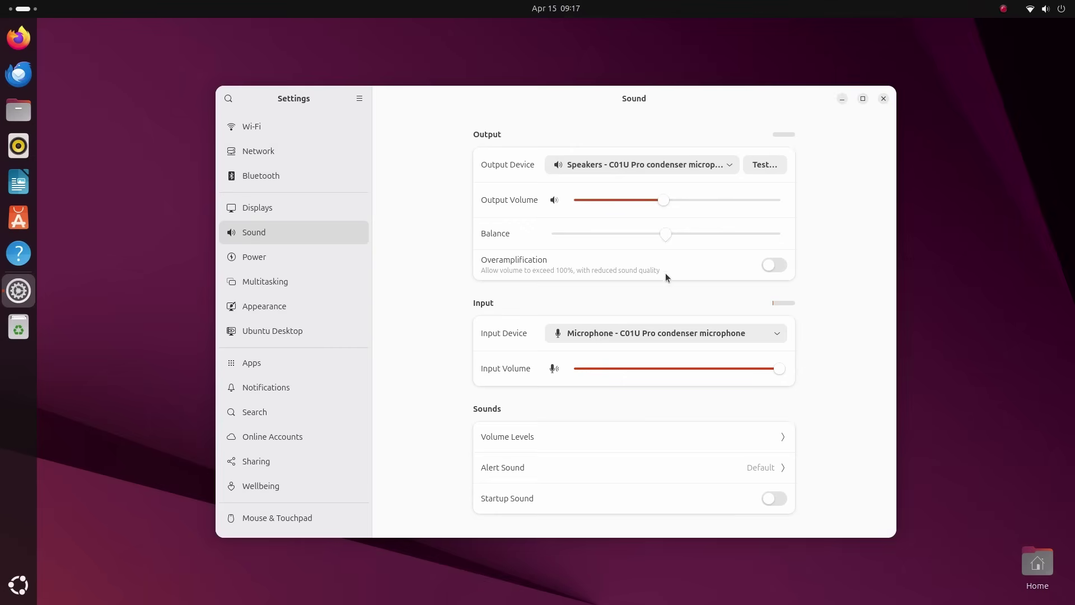
- Look through the sound input devices, the per-app Volume Levels and the Alert Sound options
left_click(758, 333)
left_click(758, 333)
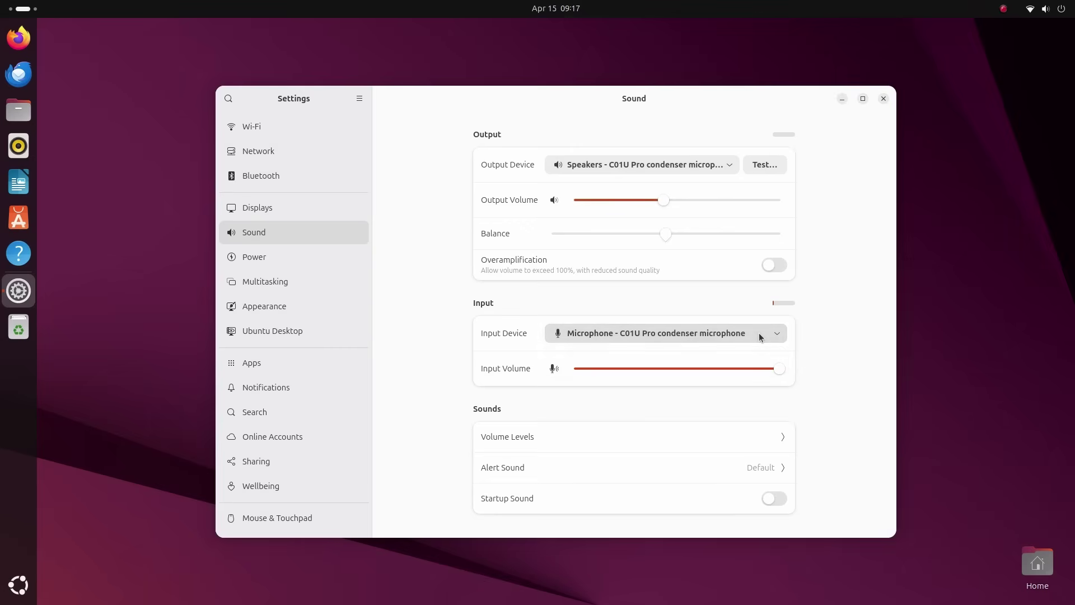
left_click(751, 438)
left_click(385, 101)
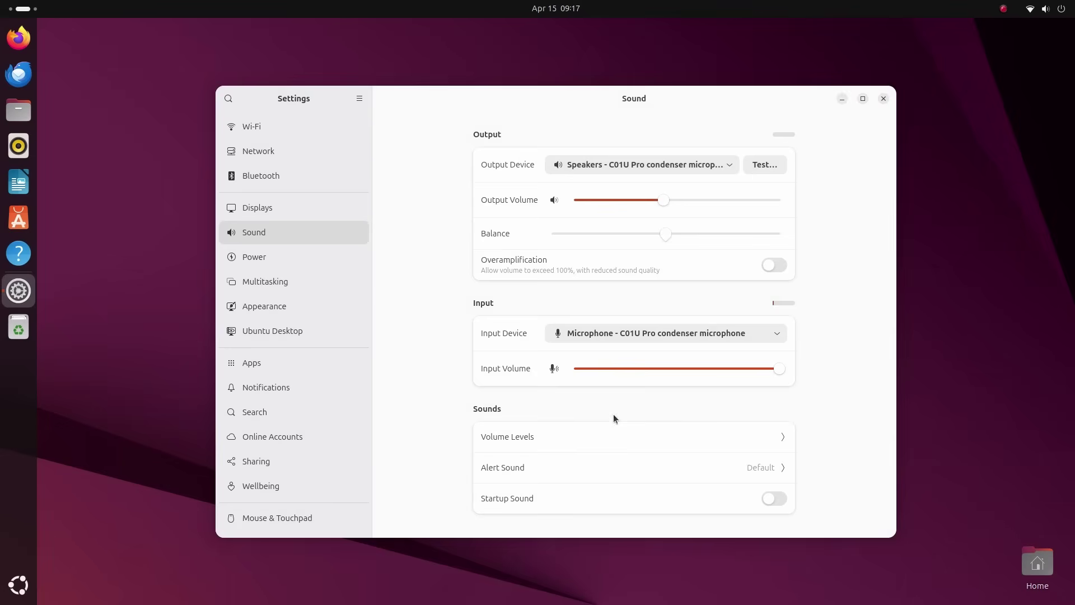
left_click(605, 462)
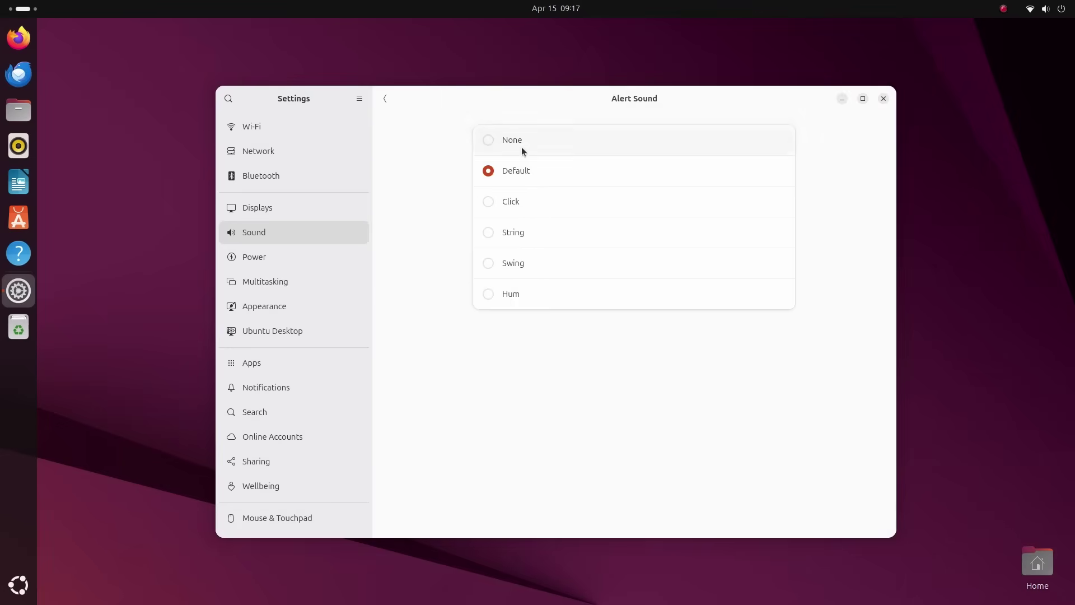
left_click(386, 100)
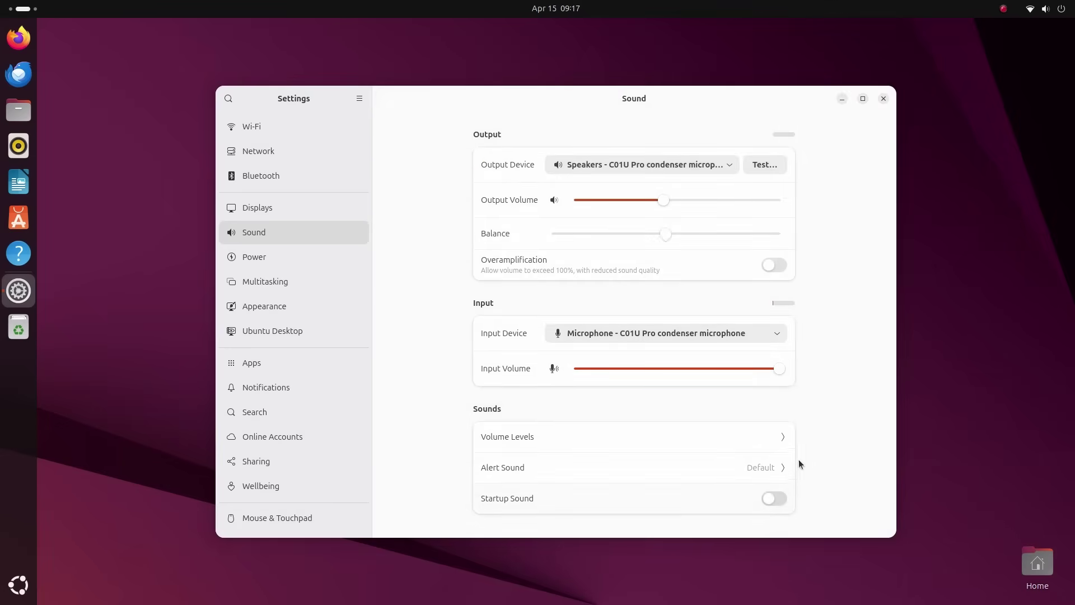
- On the Power page, try the Balanced mode, return to Performance and view the Automatic Screen Blank delay options
left_click(323, 258)
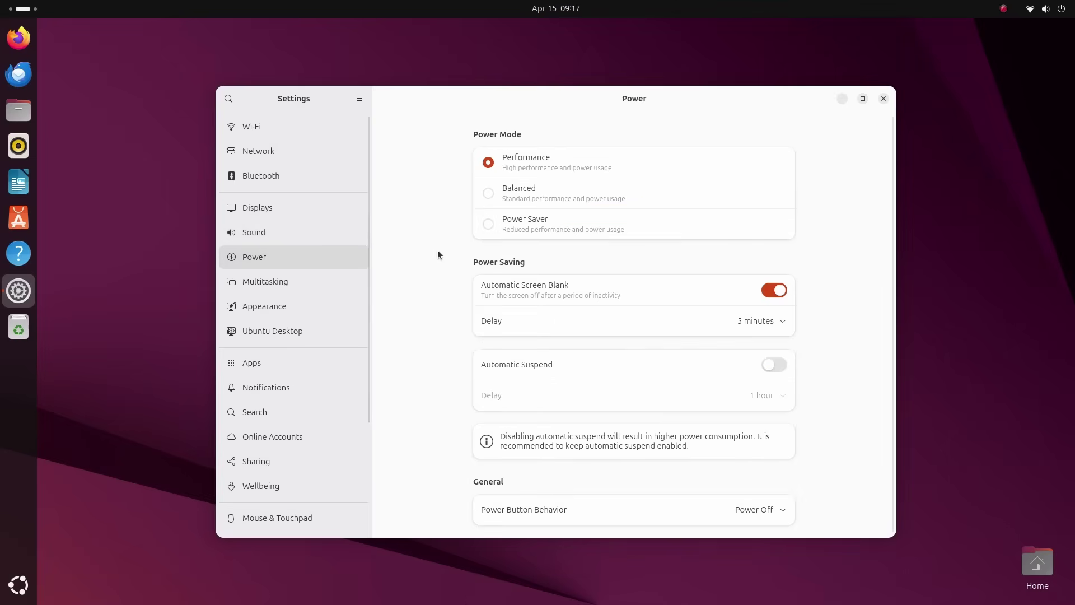
left_click(544, 182)
left_click(545, 166)
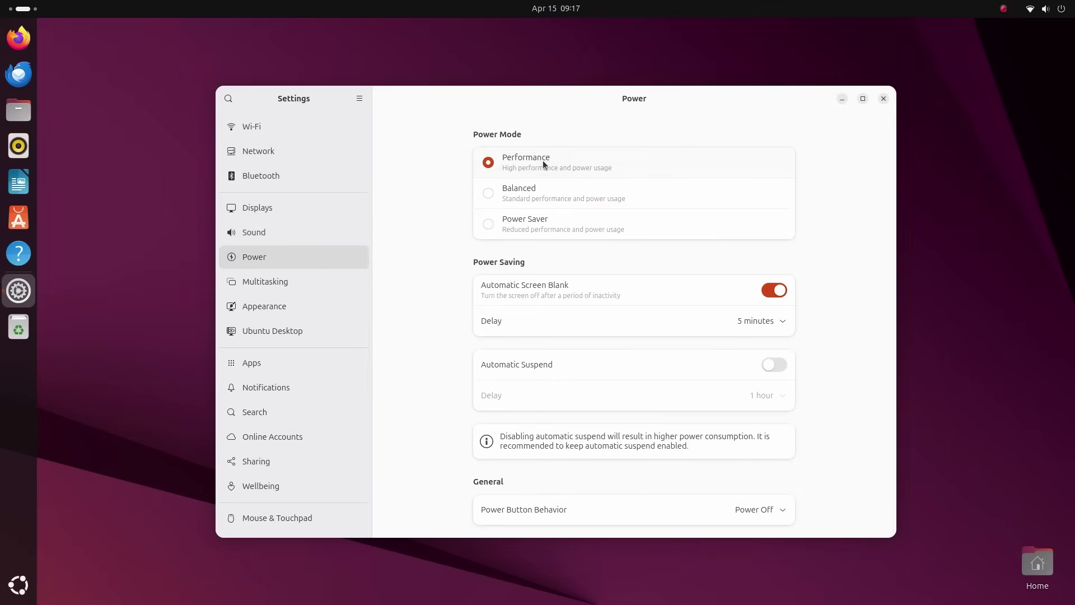
left_click(774, 326)
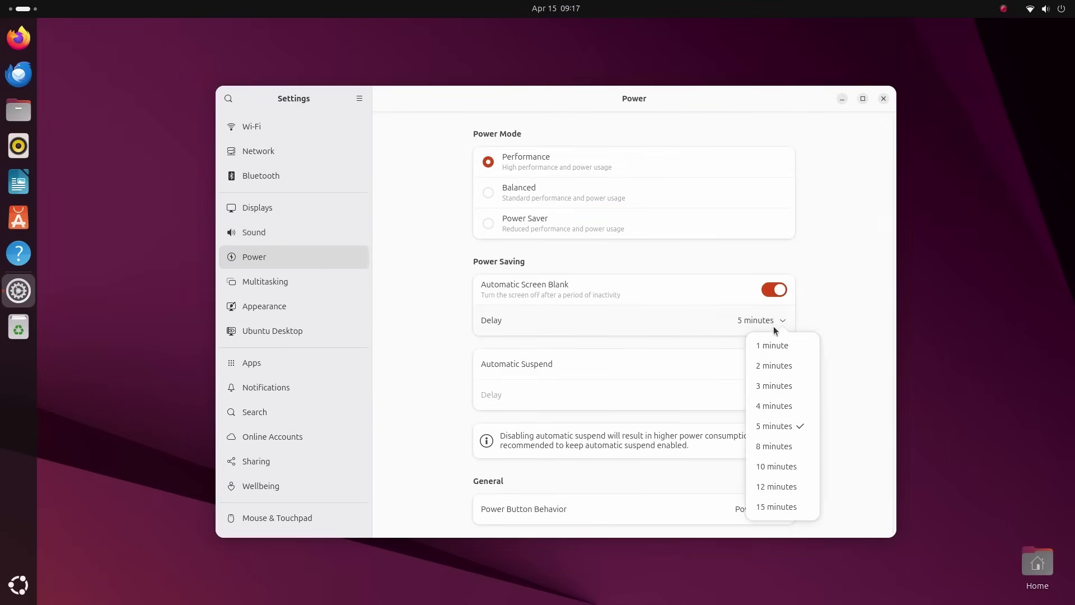
left_click(855, 341)
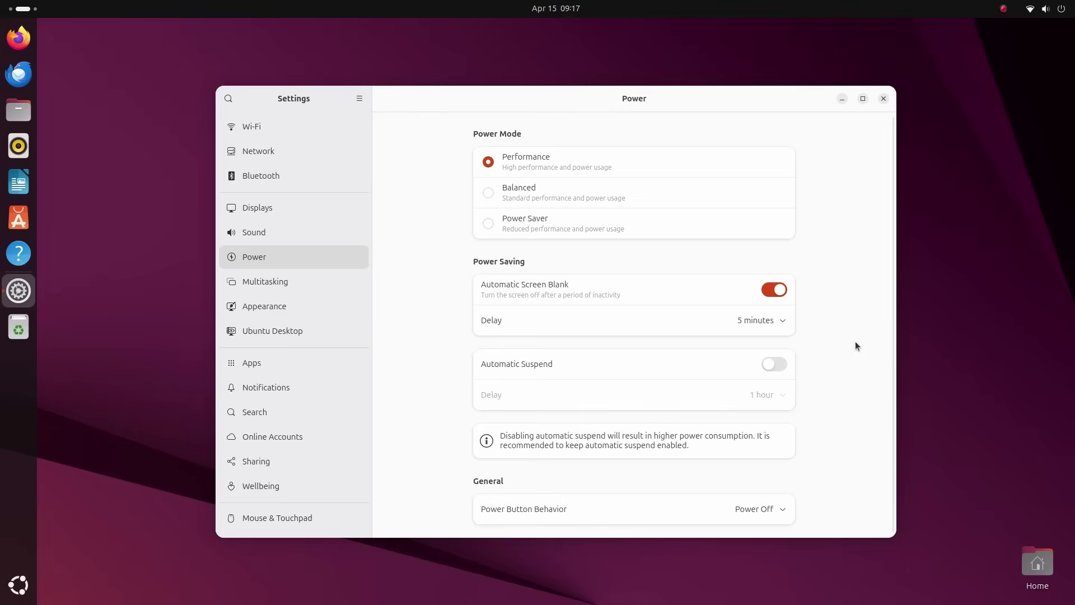
- Enable Automatic Suspend with a 15 minutes delay and set the Power Button Behavior to Suspend
left_click(778, 364)
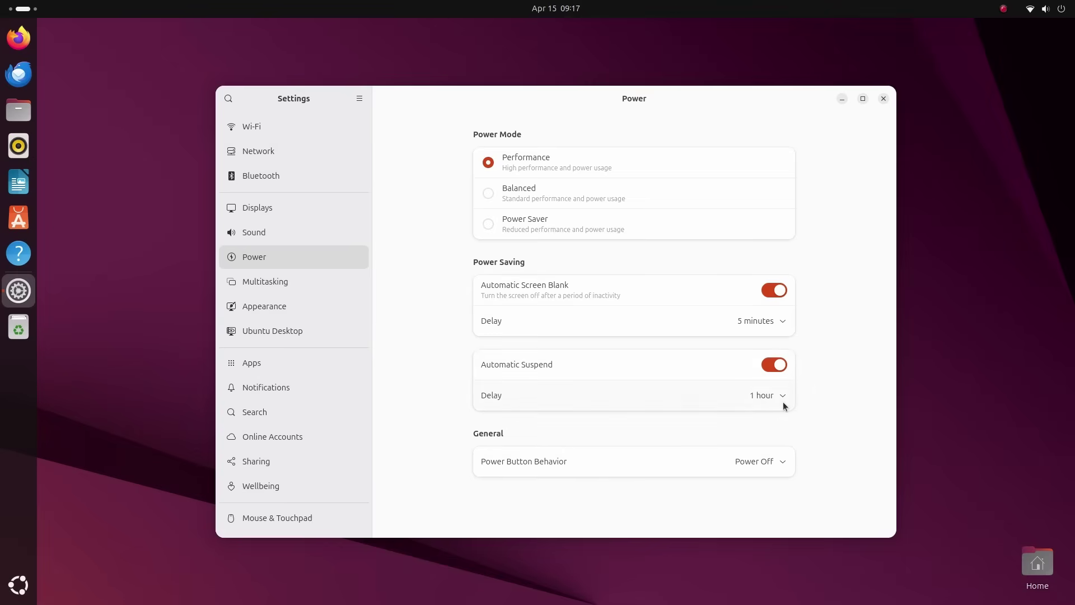
left_click(783, 398)
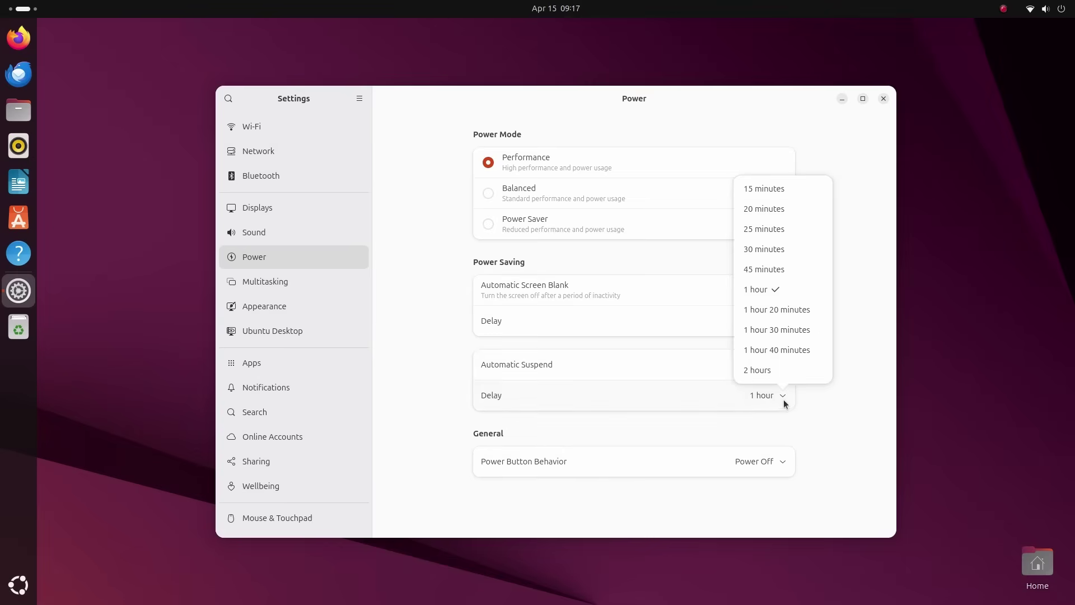
left_click(806, 188)
left_click(776, 461)
left_click(782, 487)
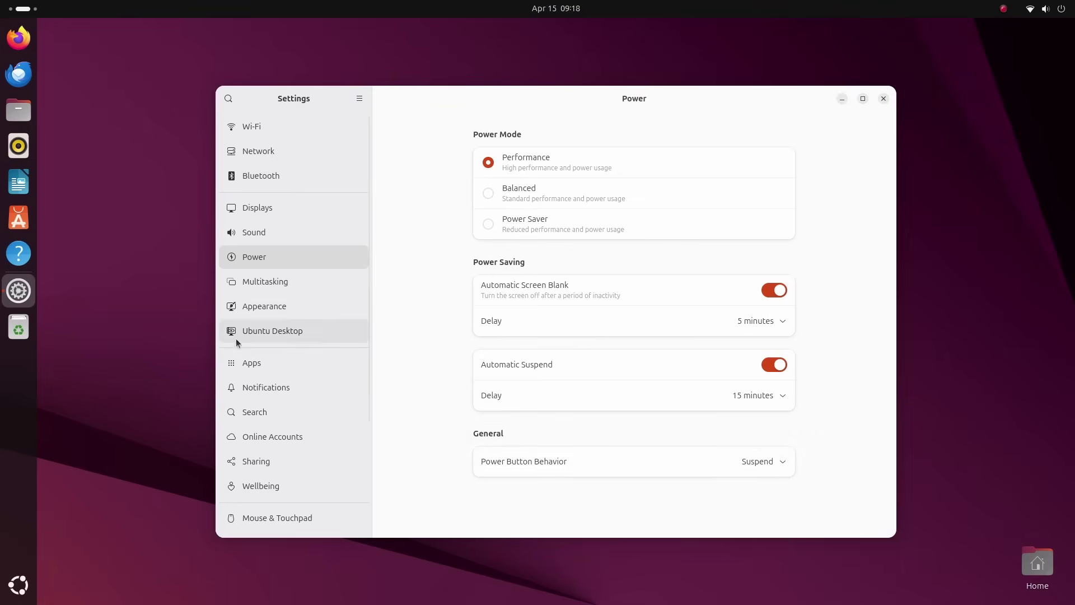
- Enable Hot Corner in the Multitasking settings and test it by opening the Activities Overview and returning to Settings
left_click(262, 287)
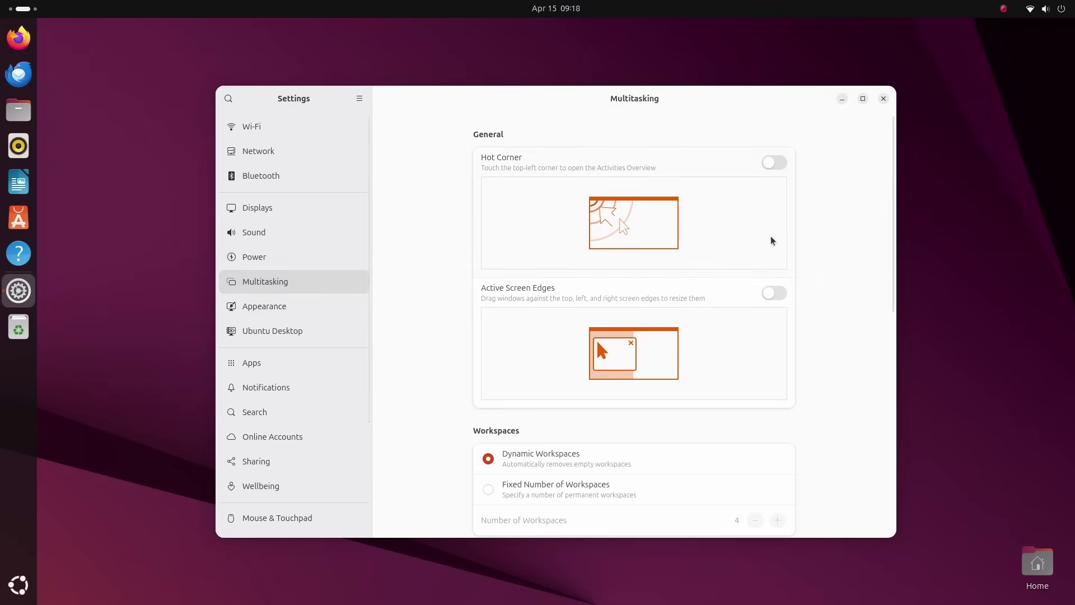
left_click(774, 163)
mouse_move(1, 1)
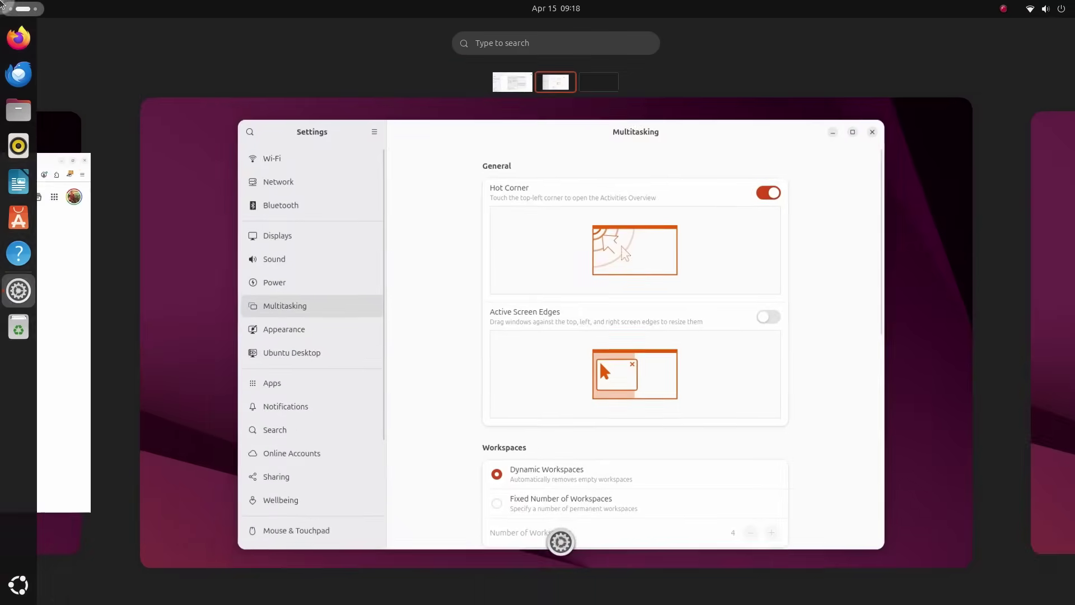
left_click(325, 192)
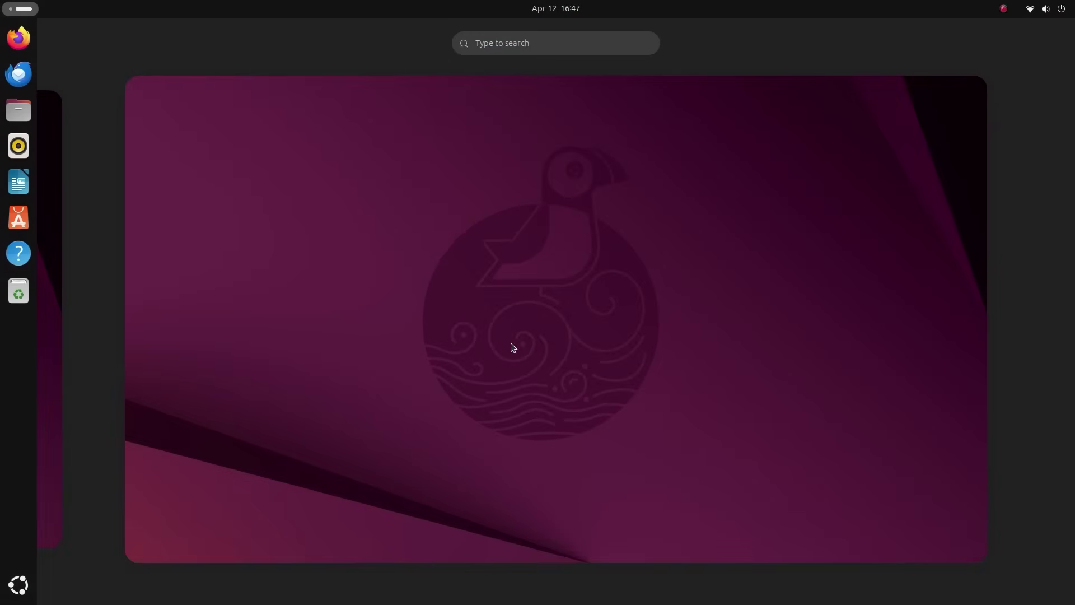
- Search the applications for "nvid", launch NVIDIA X Server Settings and move its window toward the desktop's upper left
type("nvid")
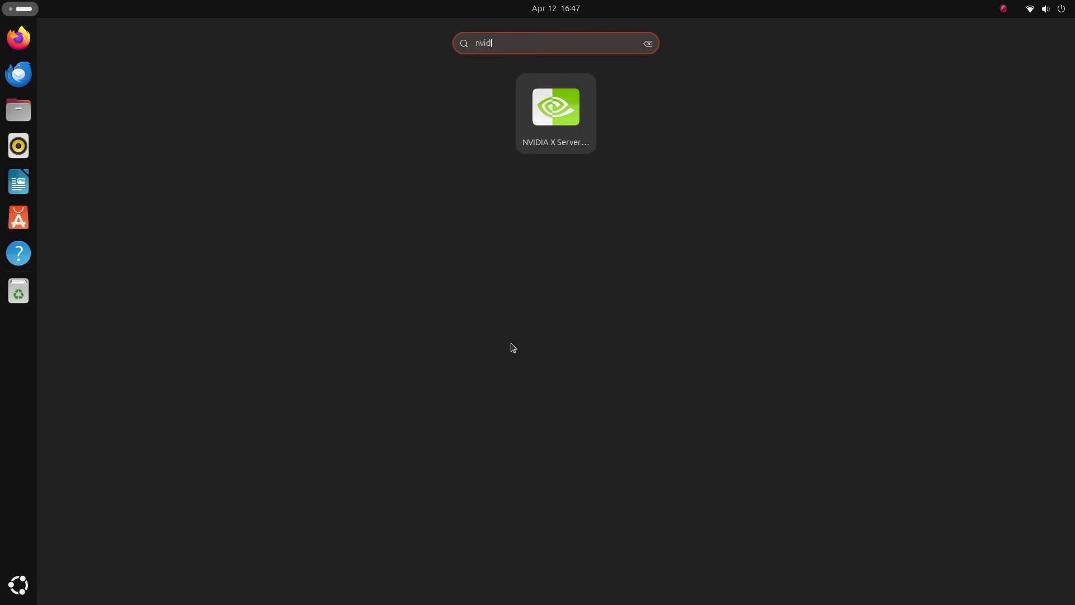
left_click(545, 145)
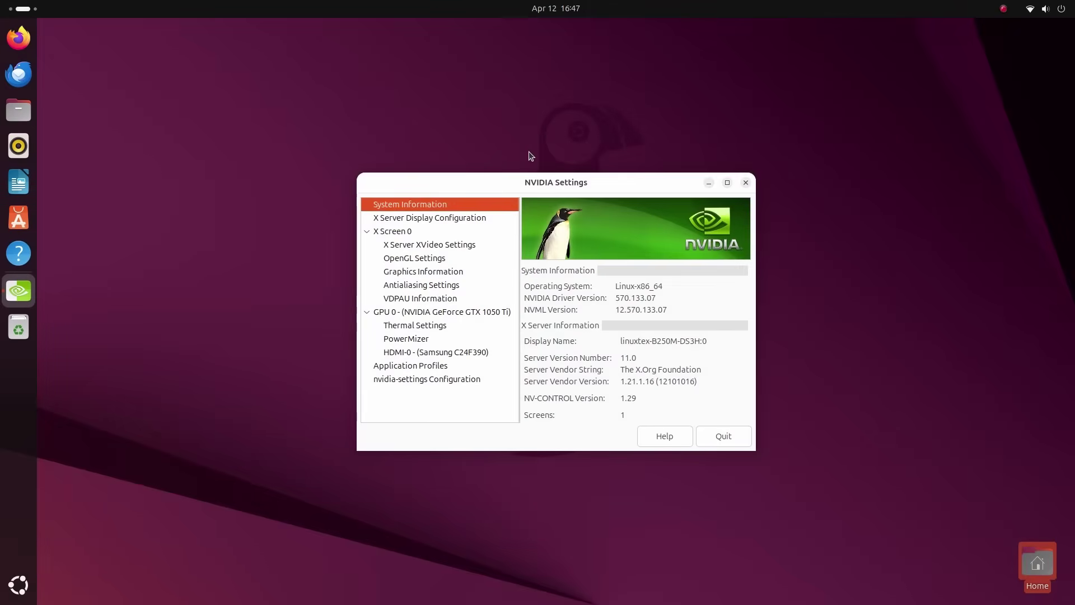
left_click_drag(526, 189, 408, 116)
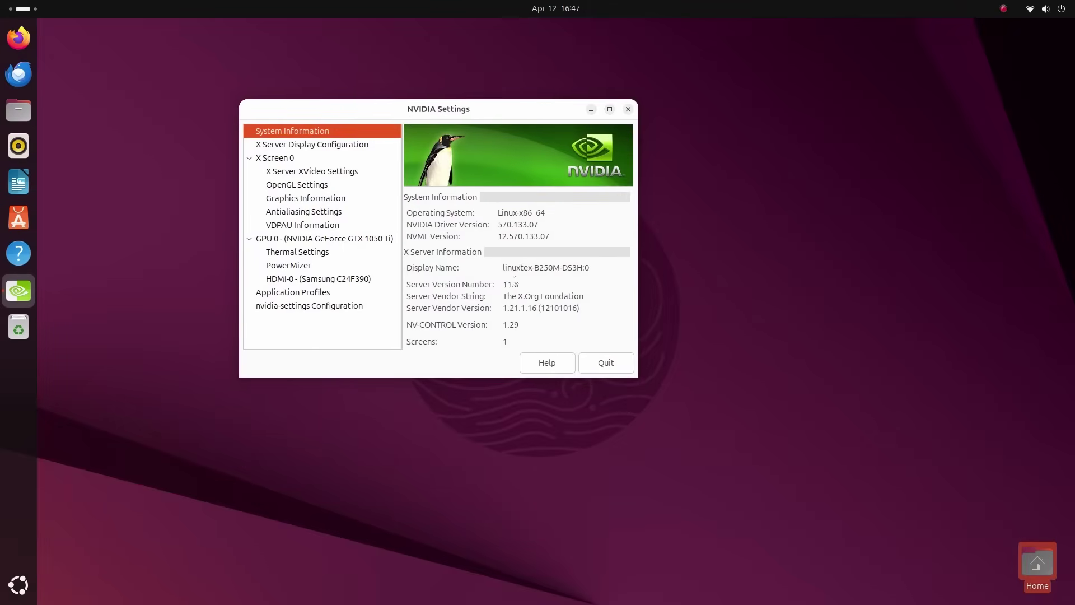
- Look through the selection, configuration, resolution, rotation and reflection options under X Server Display Configuration without changing them
left_click(329, 145)
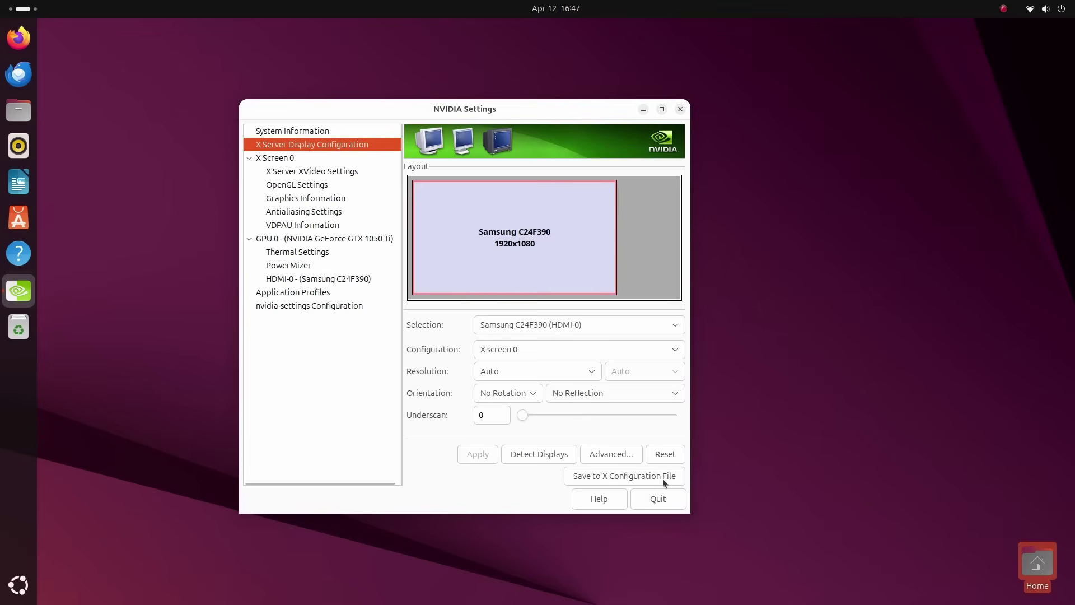
left_click(524, 331)
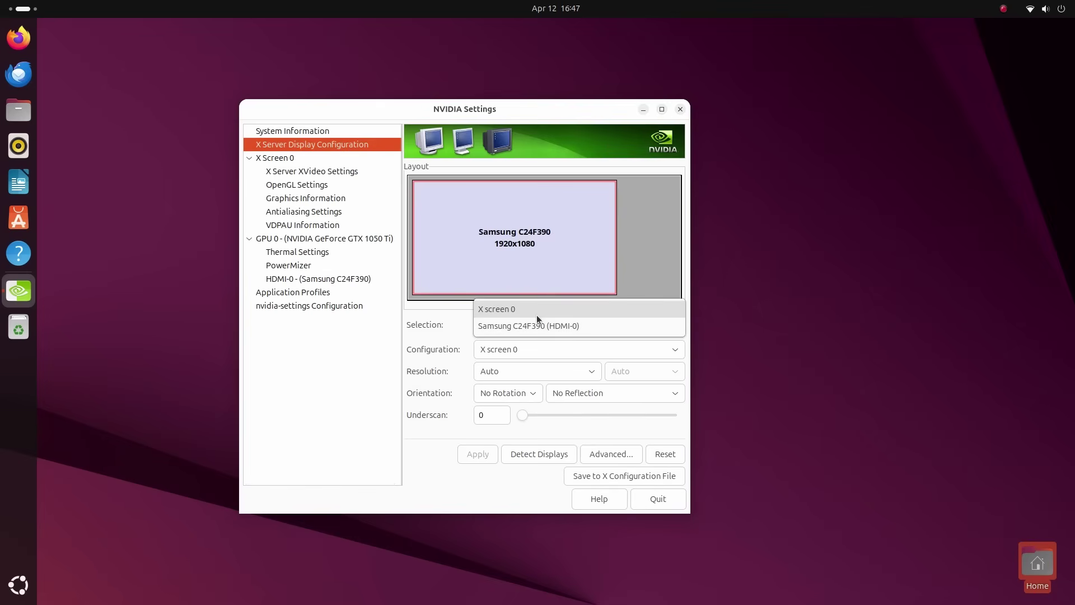
left_click(535, 330)
left_click(570, 351)
left_click(569, 351)
left_click(532, 371)
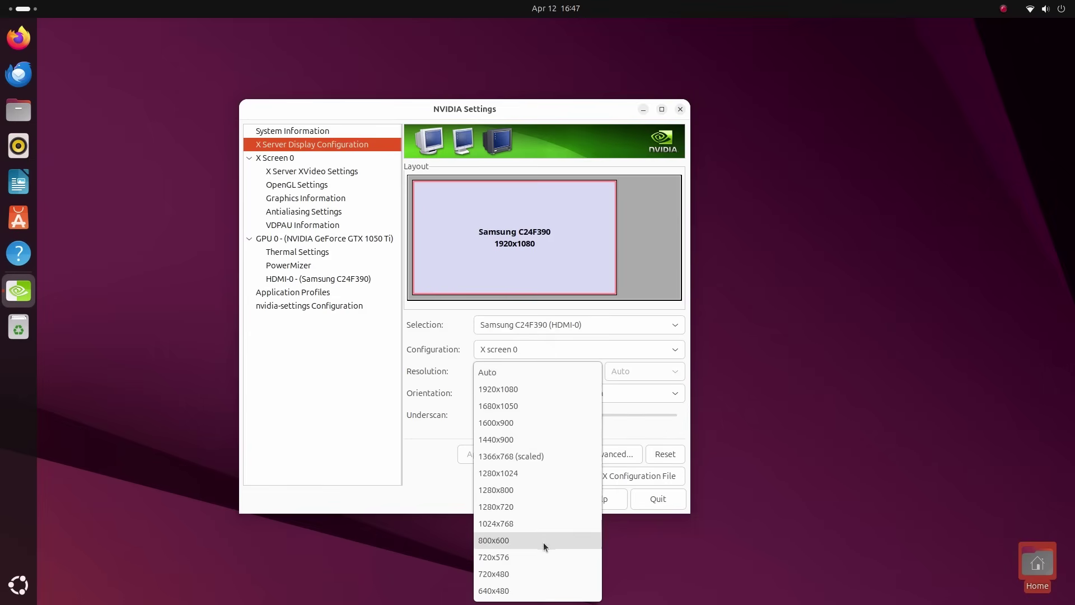
left_click(434, 454)
left_click(515, 400)
left_click(518, 397)
left_click(570, 396)
left_click(570, 397)
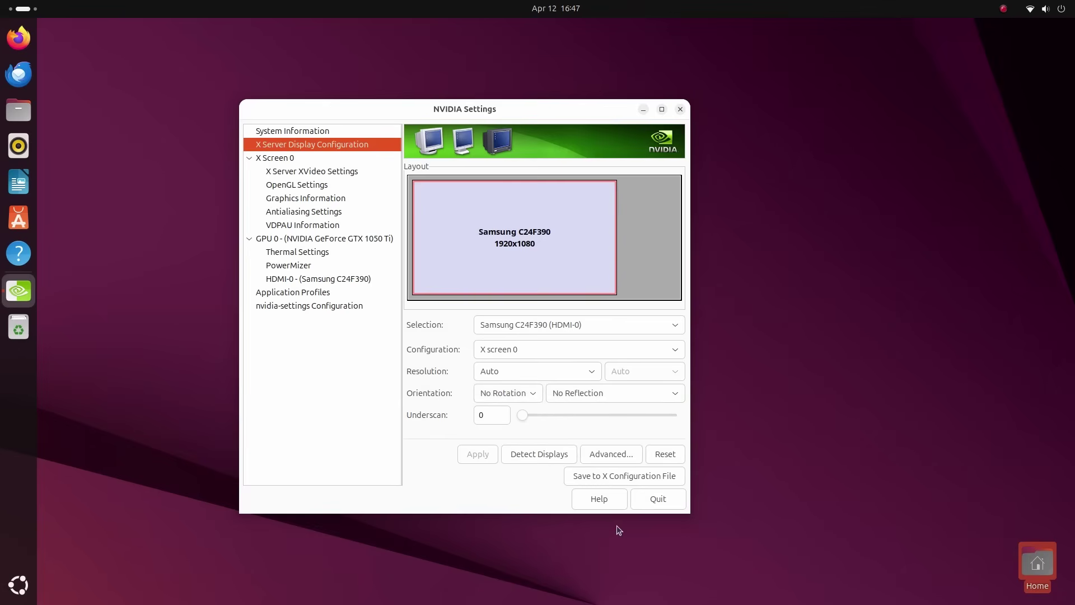
- View the X Screen 0 information, the X Server XVideo Settings and the OpenGL Settings
left_click(300, 159)
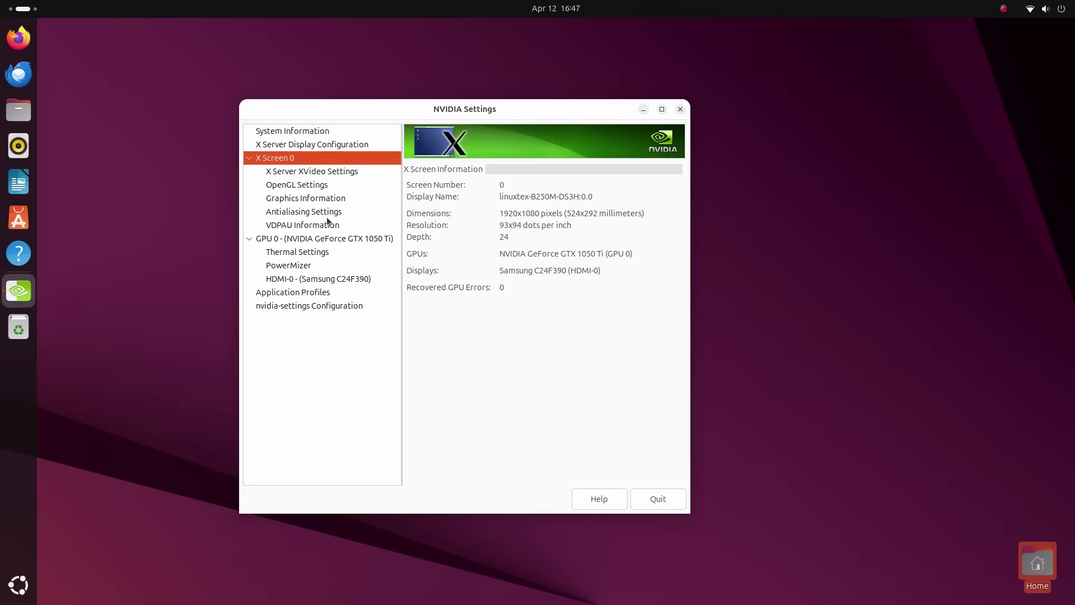
left_click(307, 173)
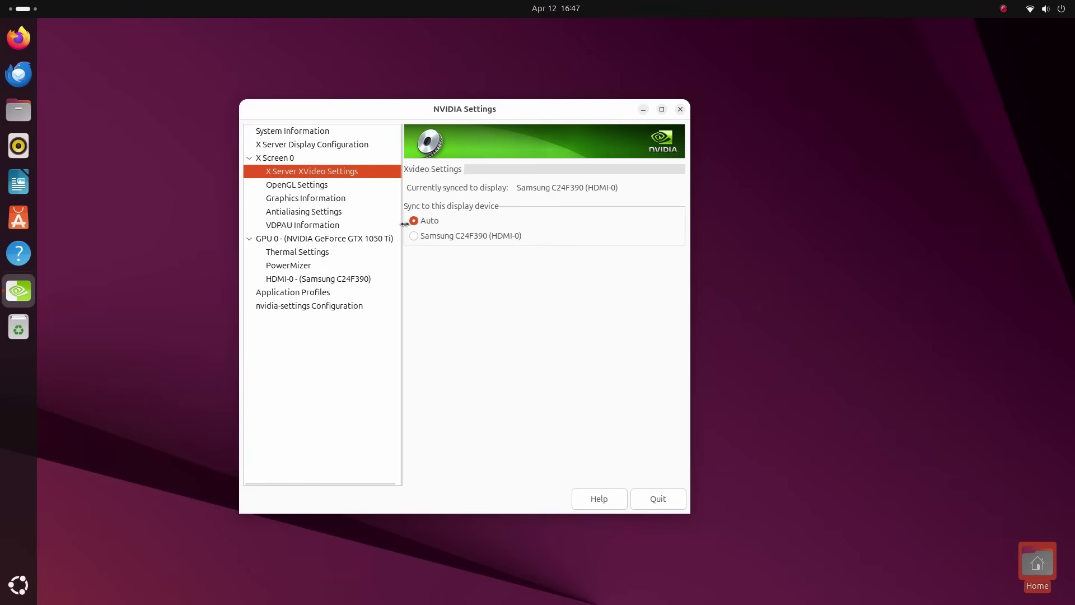
left_click(315, 185)
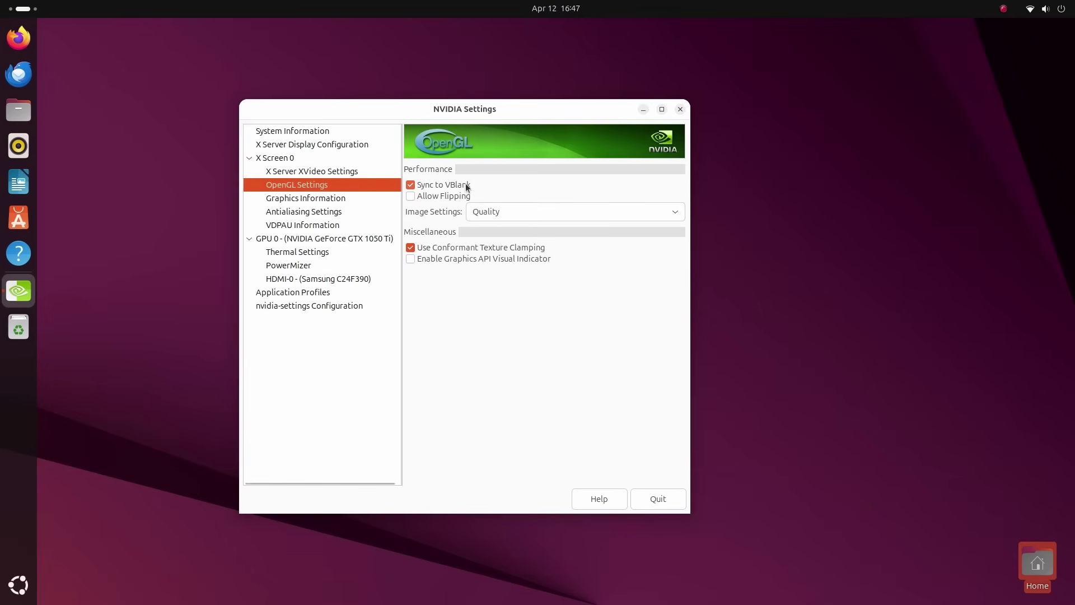
- Check the Image Settings choices under OpenGL Settings without changing the selected option
left_click(520, 210)
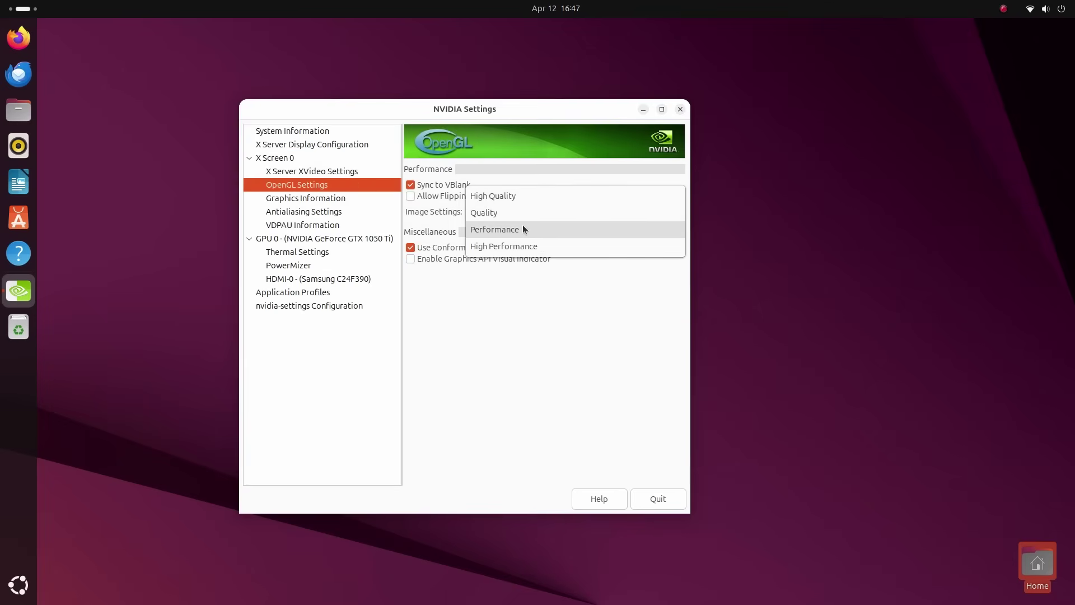
left_click(524, 294)
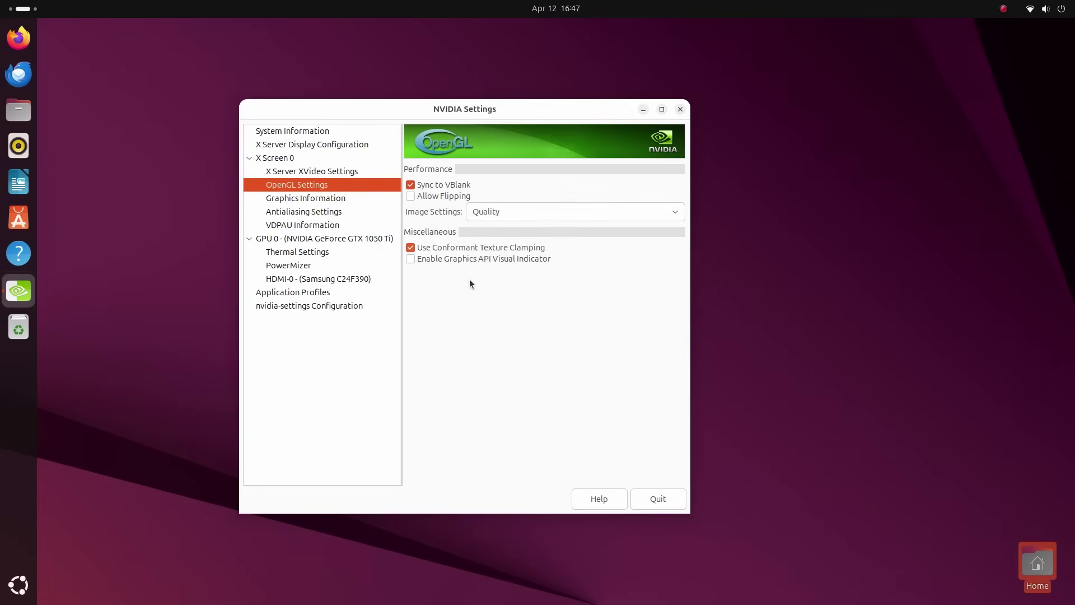
- View the Graphics Information pages for GLX, Server GLX, Client GLX, OpenGL and EGL
left_click(355, 201)
scroll(529, 215, "down", 2)
scroll(509, 200, "up", 2)
left_click(475, 175)
left_click(532, 175)
left_click(585, 178)
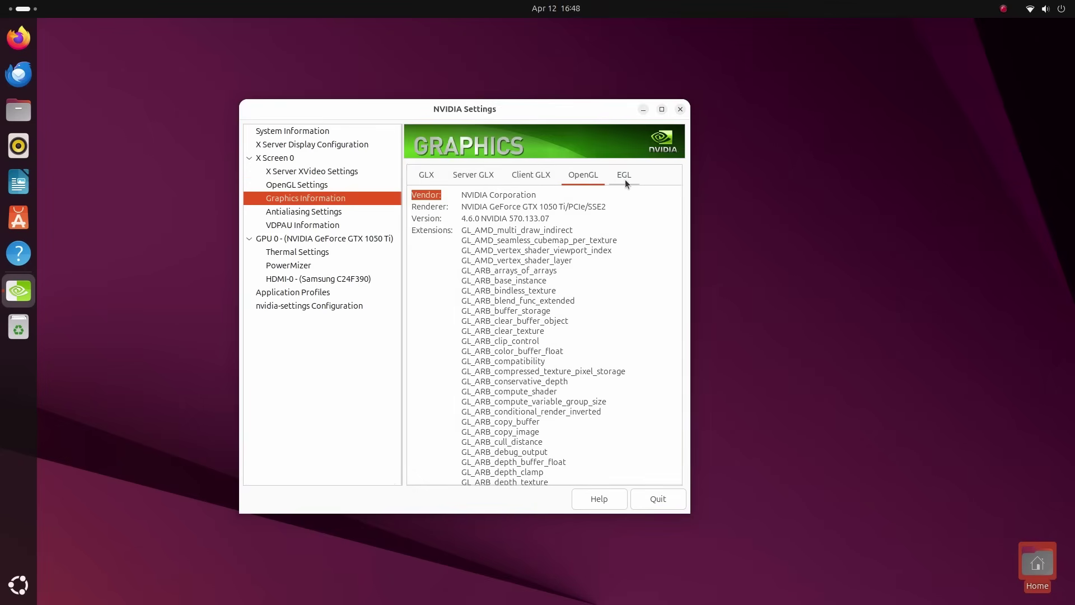
left_click(625, 178)
- View the Antialiasing Settings and look through the application settings choices without changing them
left_click(310, 218)
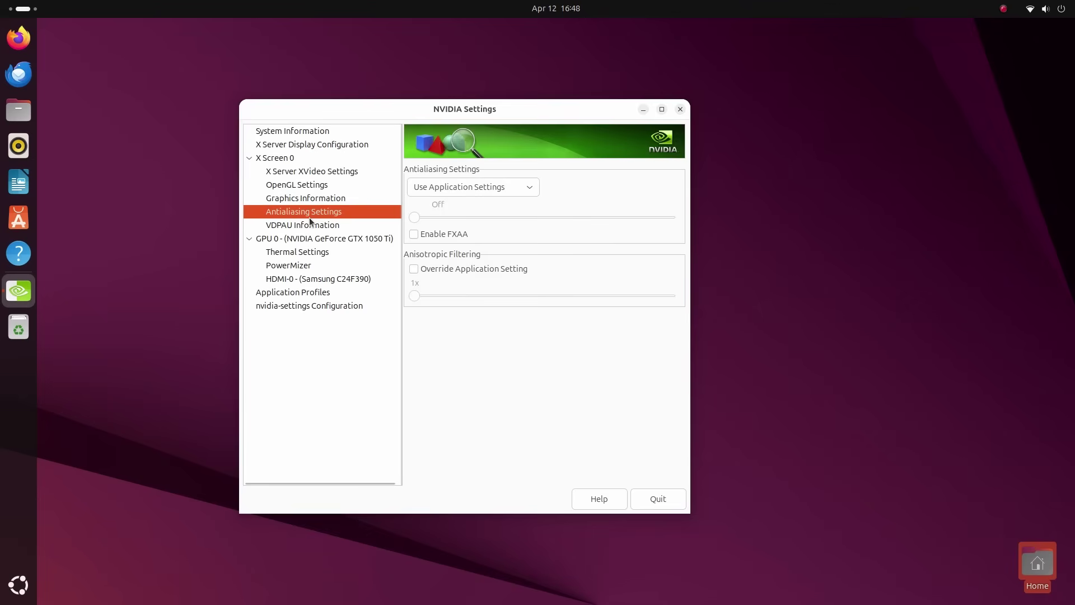
left_click(509, 189)
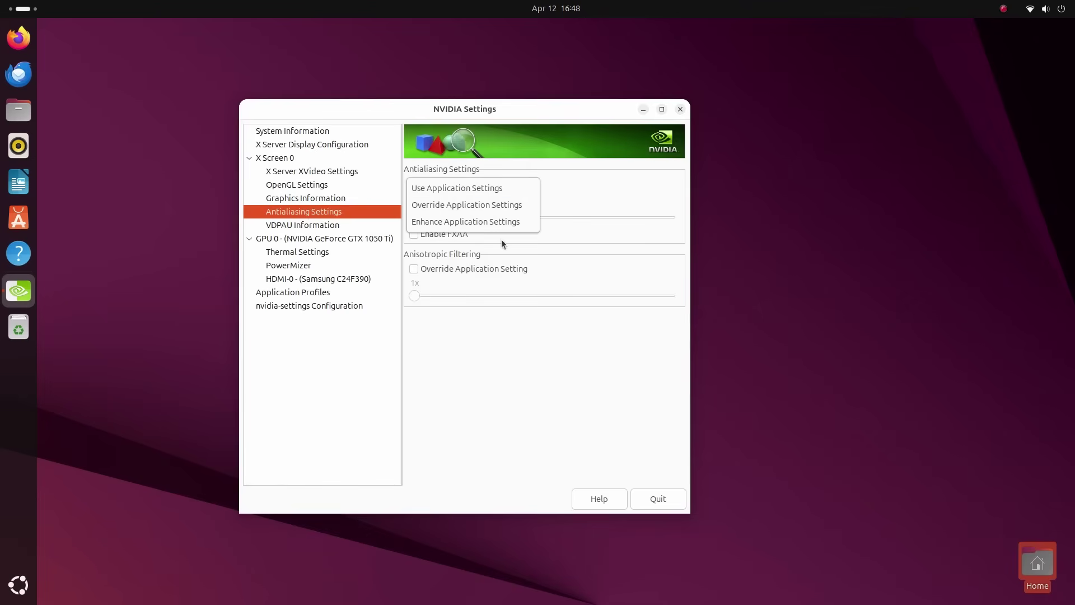
left_click(490, 367)
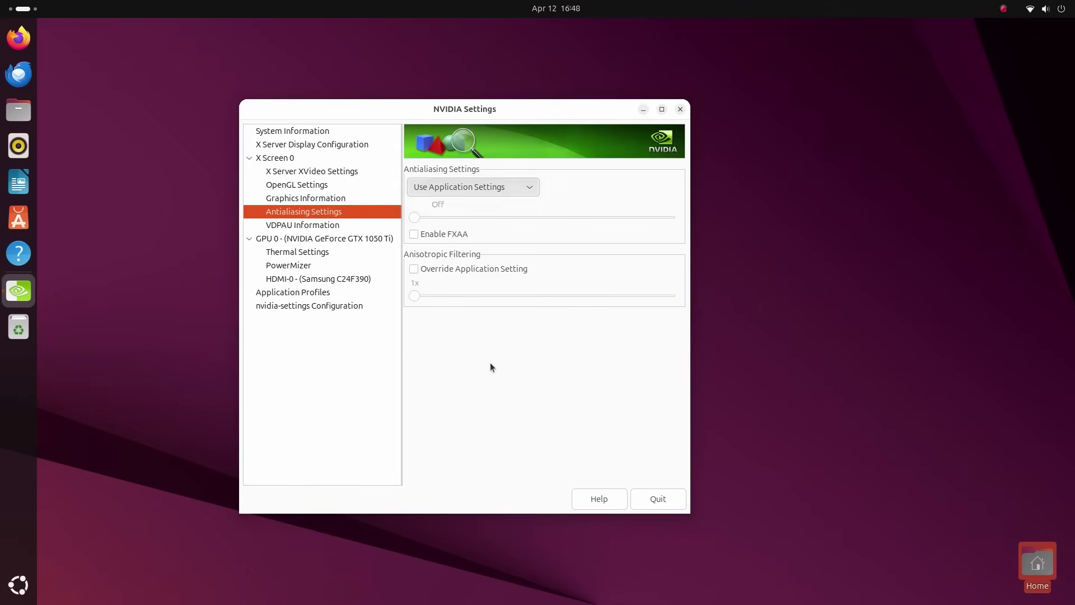
- View the VDPAU Information, covering Base Information, Surface Limits, Decoder Limits and Video Mixer
left_click(328, 225)
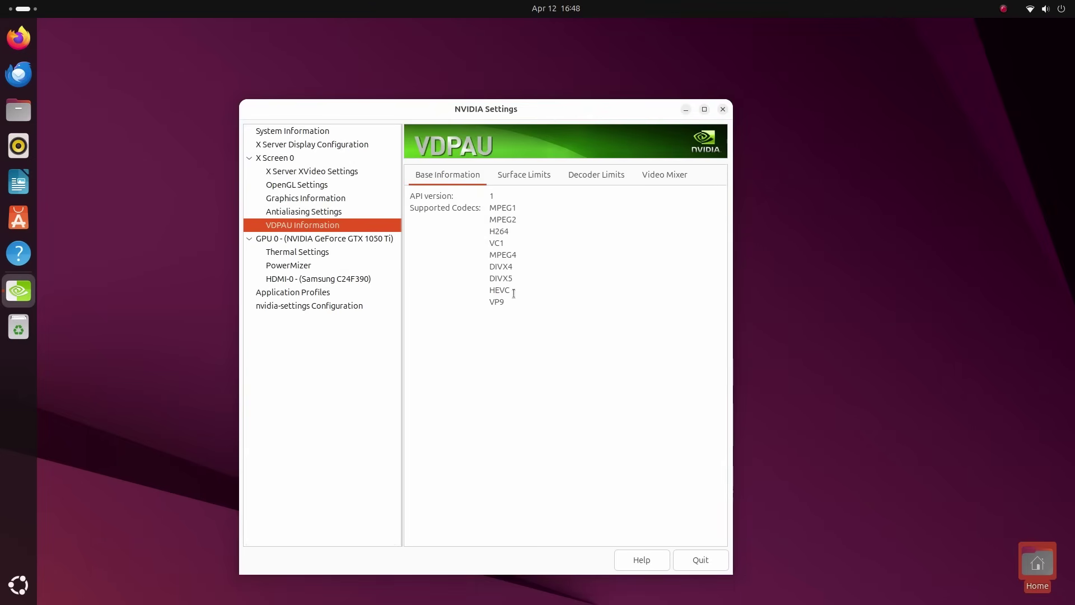
left_click(525, 179)
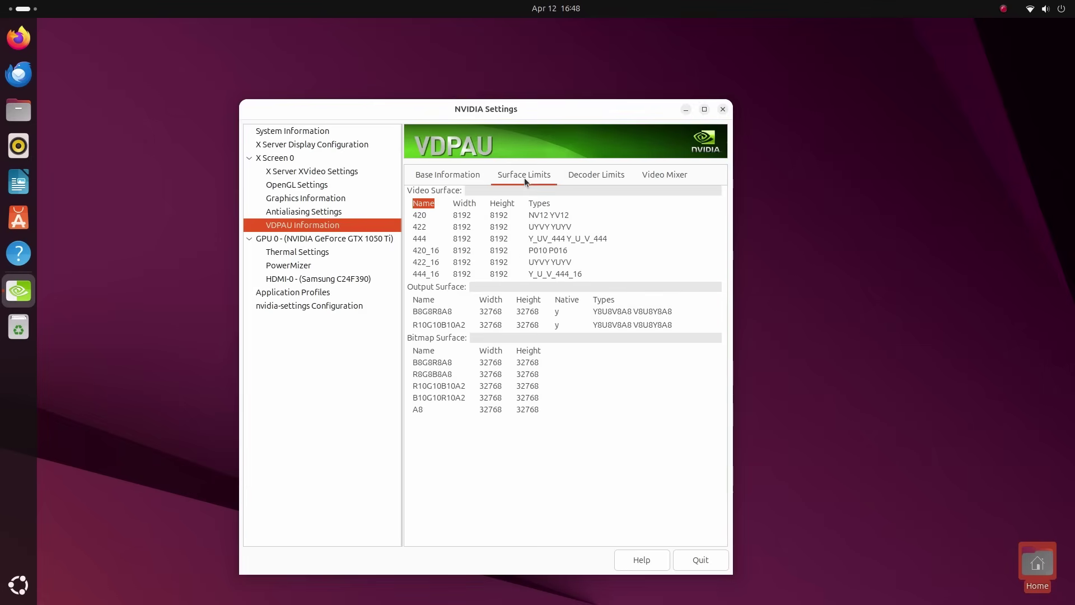
left_click(583, 181)
left_click(662, 178)
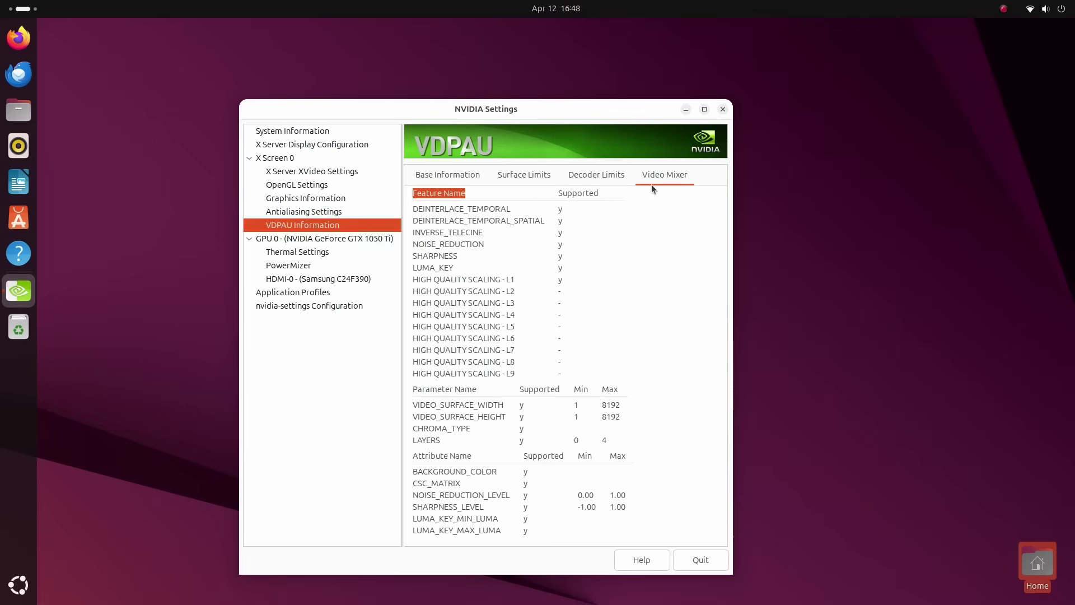
- View the GPU 0 graphics card information, highlighting the used dedicated memory and bus type values
left_click(289, 239)
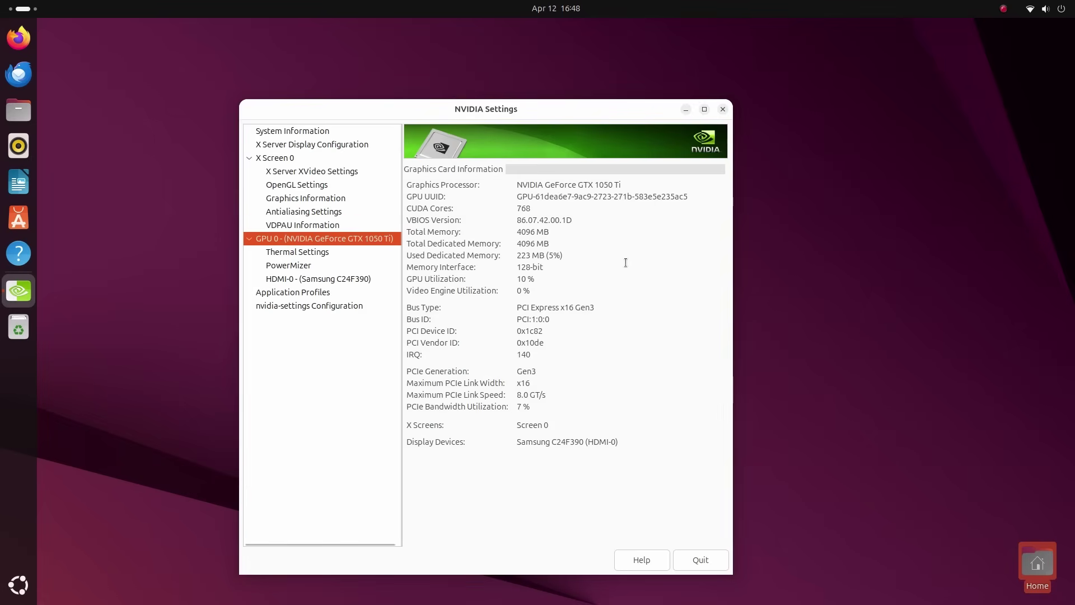
left_click(539, 257)
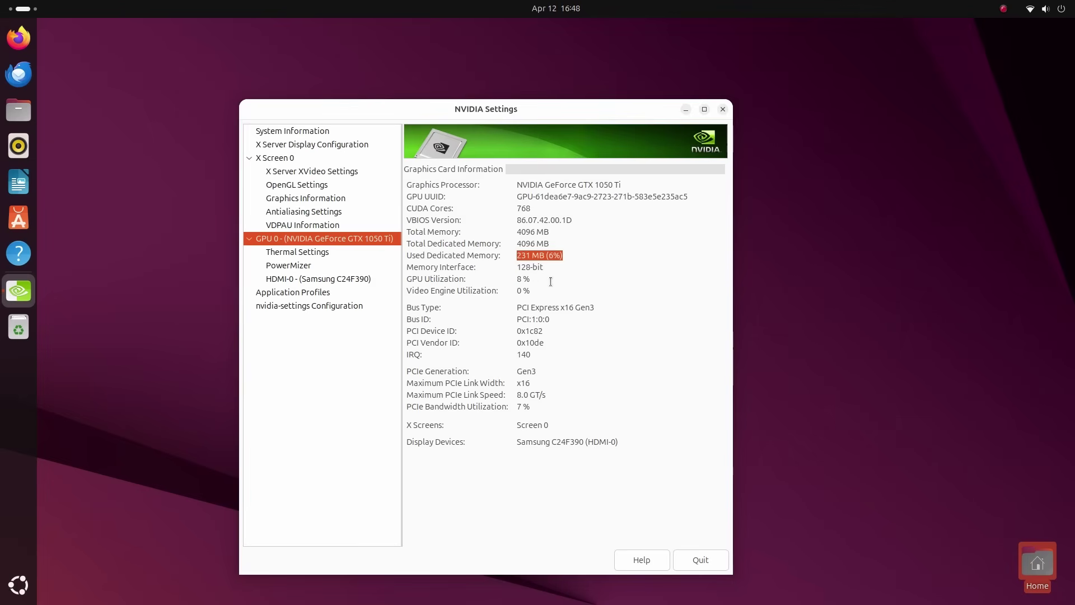
left_click(544, 309)
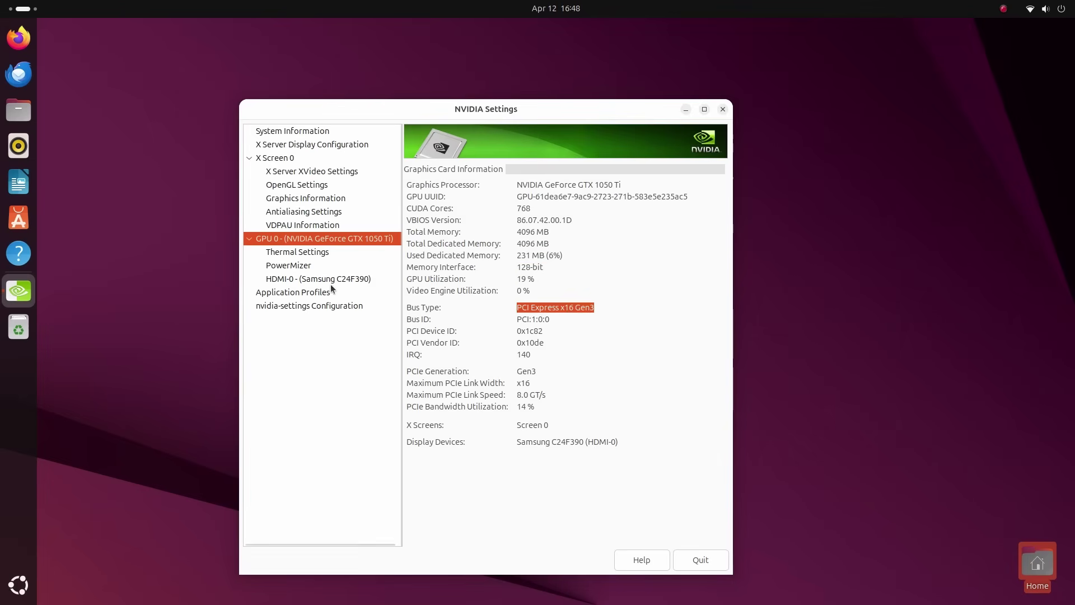
- View the GPU's Thermal Settings and switch Enable GPU Fan Settings on and off again
left_click(334, 252)
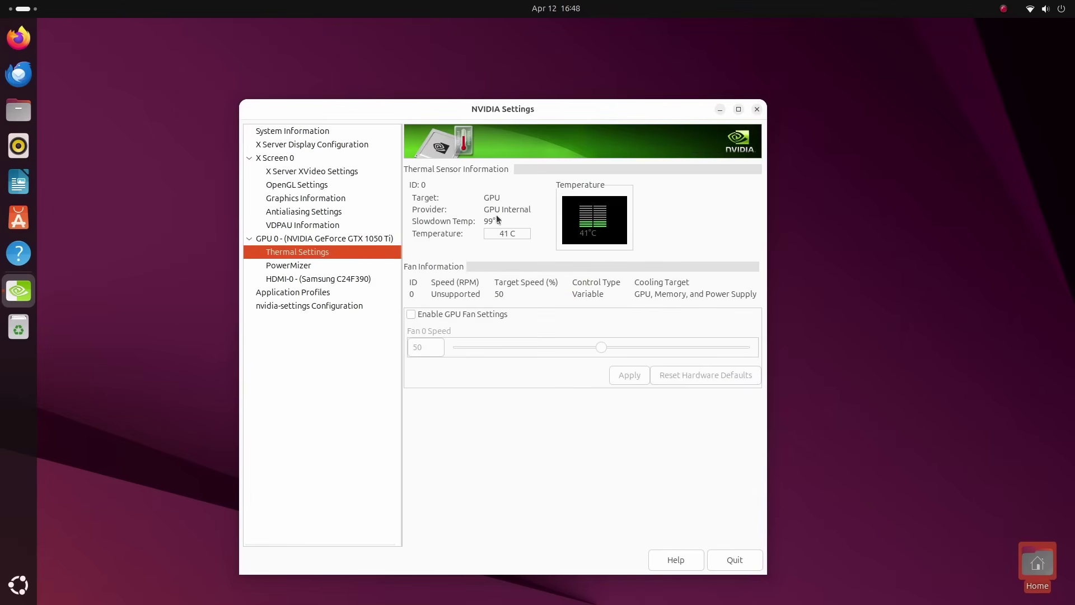
left_click(422, 316)
left_click(462, 313)
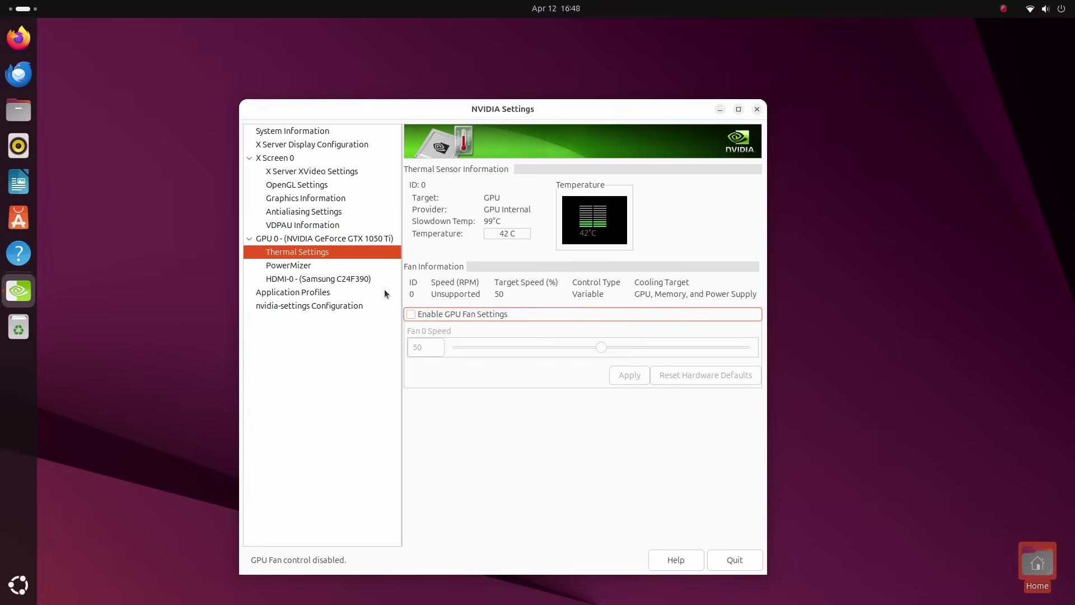
- View the PowerMizer page and the Information and Controls pages of the HDMI-0 display
left_click(320, 265)
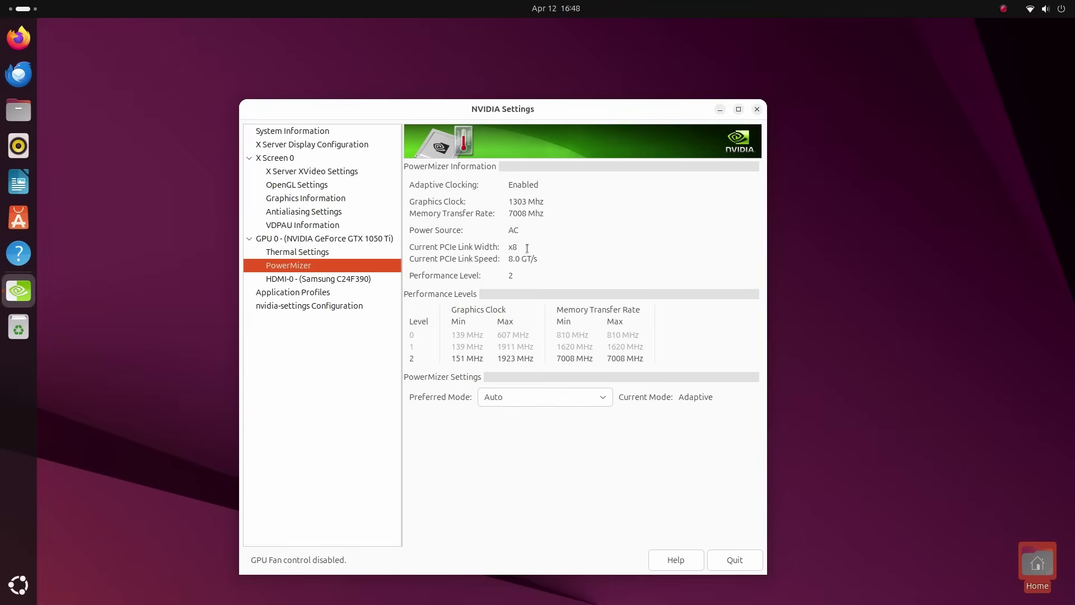
left_click(331, 279)
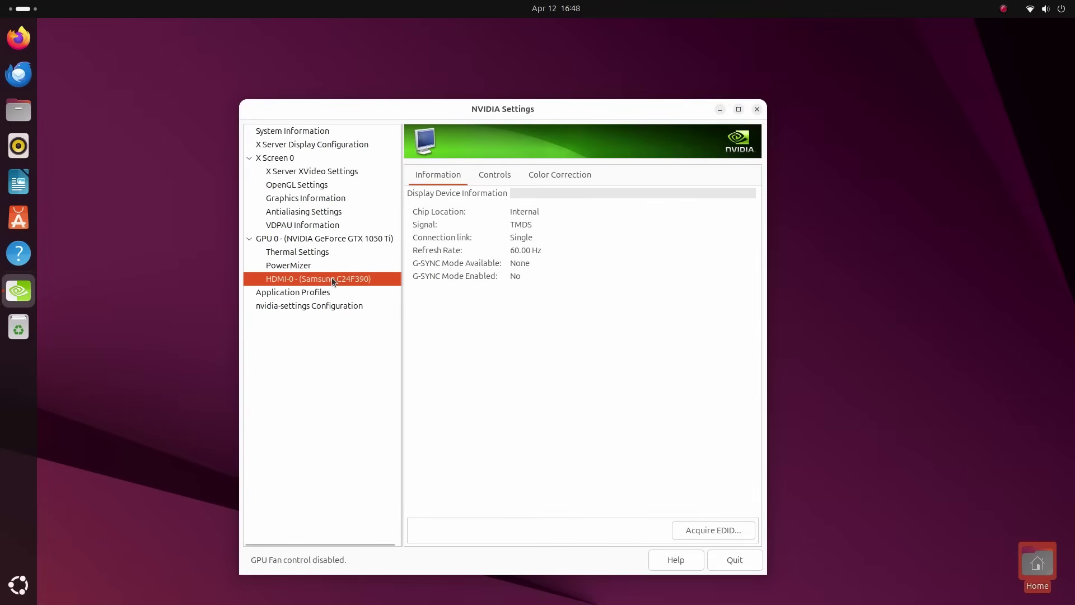
left_click(497, 175)
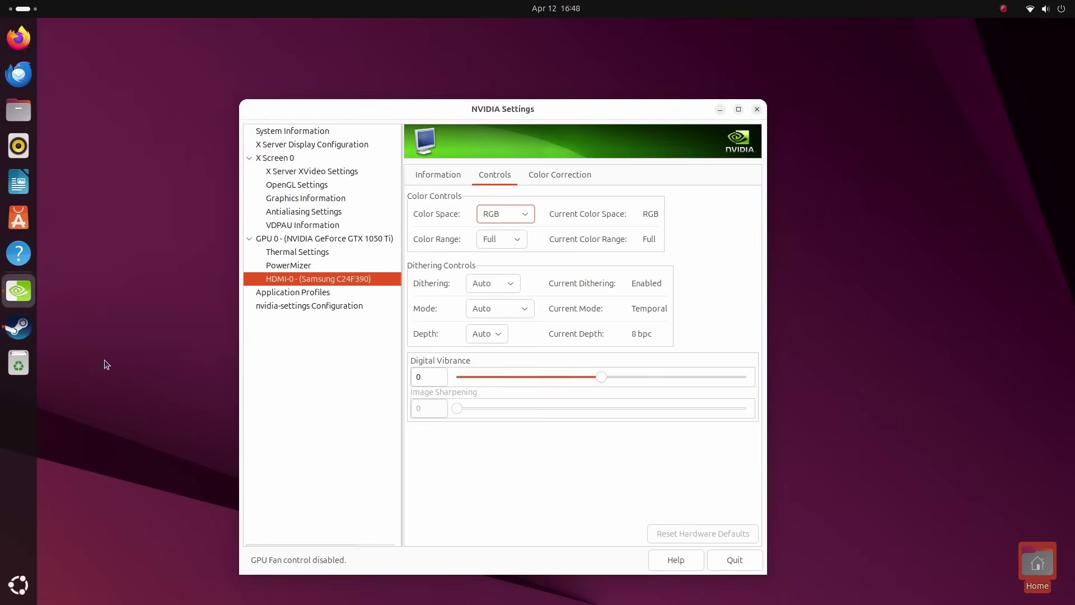
- Quit the Steam application that is running in the dock
right_click(24, 334)
left_click(89, 476)
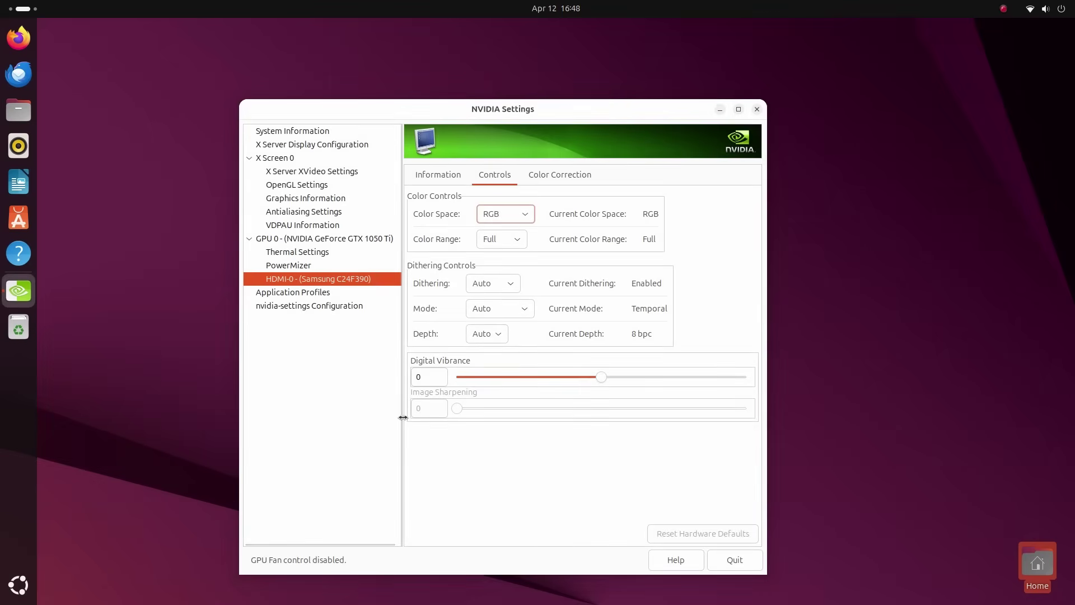
- View the HDMI-0 display's Color Correction page and return through Controls to Information
left_click(578, 173)
left_click(498, 175)
left_click(431, 176)
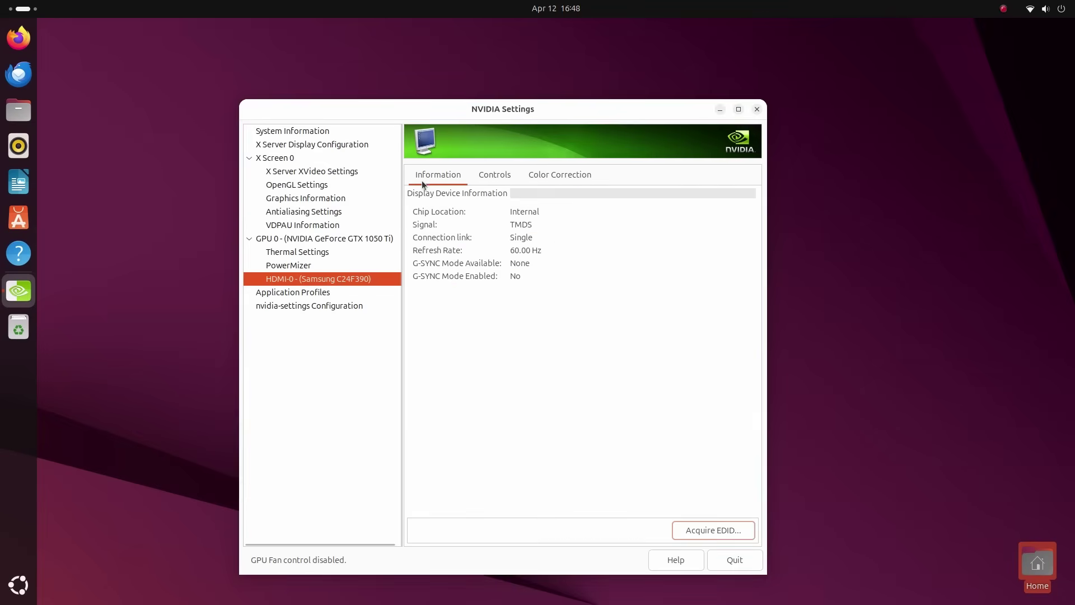
- View the Application Profiles and nvidia-settings Configuration pages, and close NVIDIA Settings
left_click(343, 292)
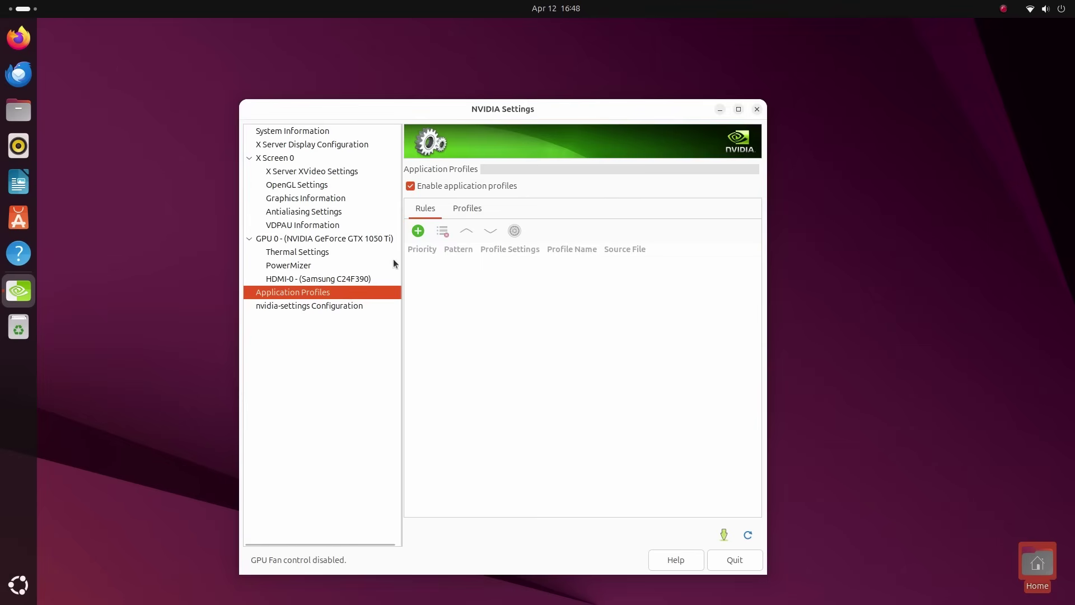
left_click(362, 308)
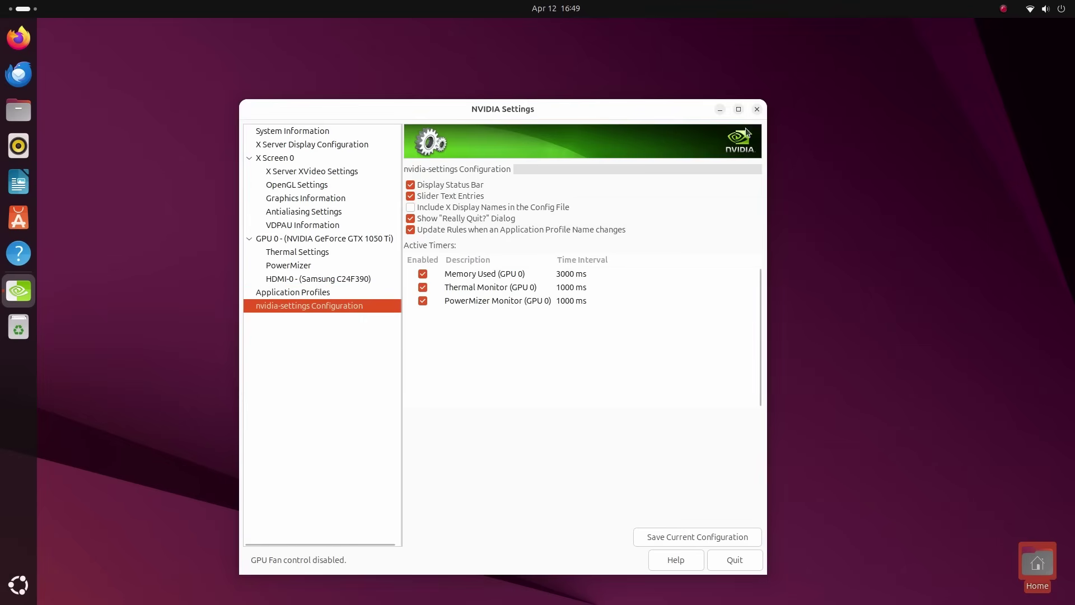
left_click(755, 111)
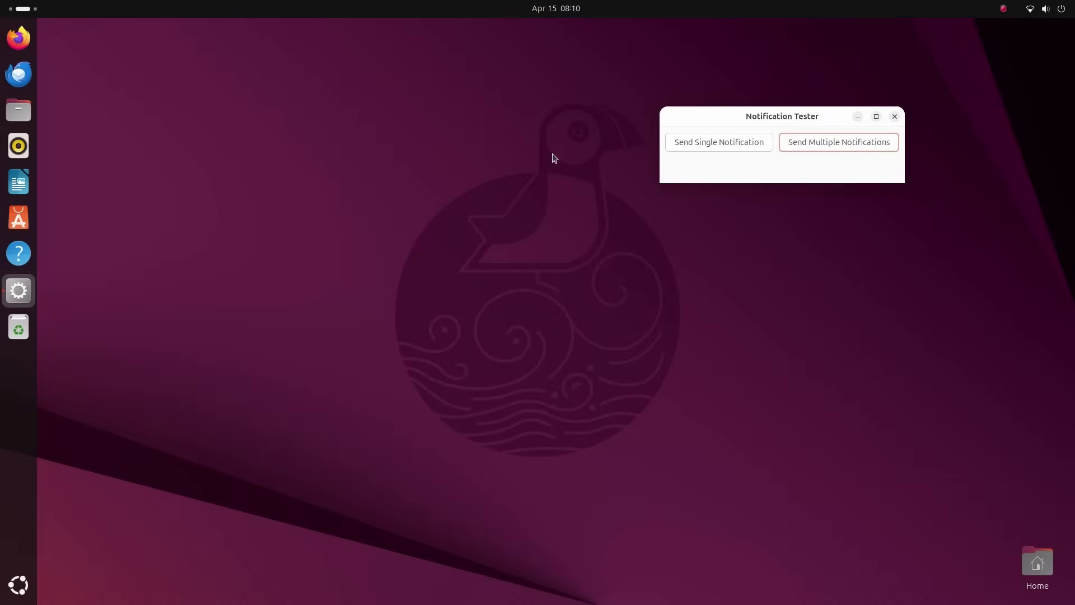
- Show and hide the desktop's notification list, and move the Notification Tester window toward the desktop's lower right
left_click(566, 9)
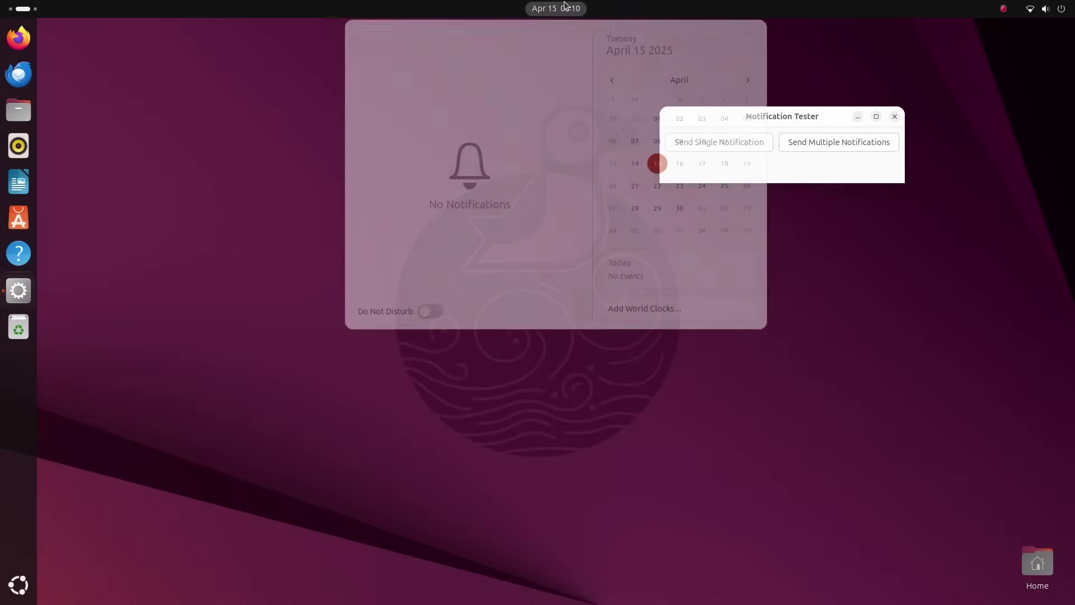
left_click(738, 421)
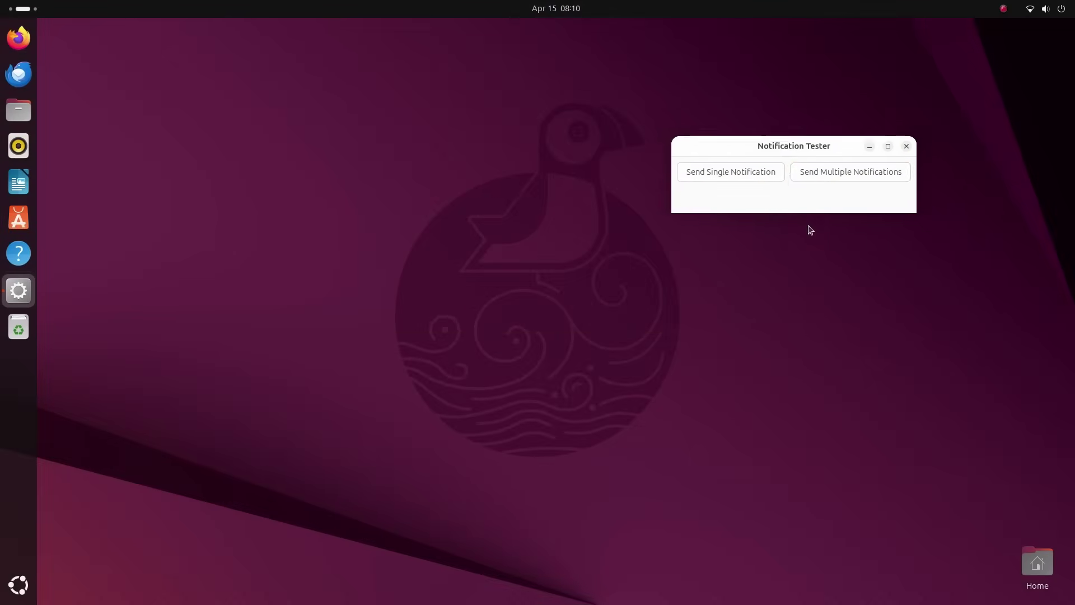
left_click_drag(861, 521, 877, 434)
left_click(561, 9)
left_click(561, 8)
- Send a single test notification from Notification Tester and view it in the notification list
left_click(814, 465)
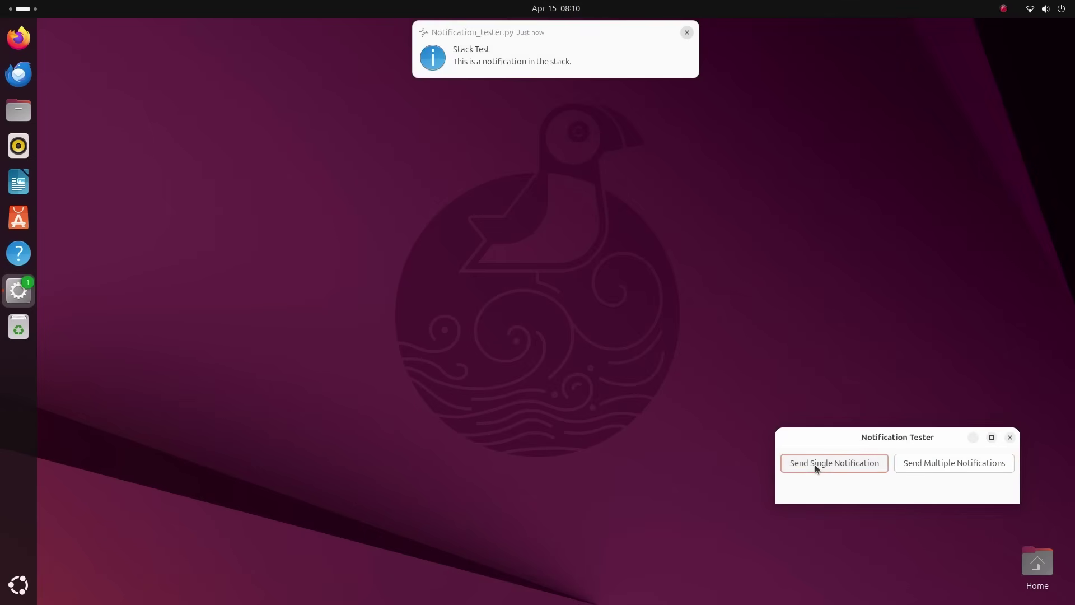
left_click(547, 6)
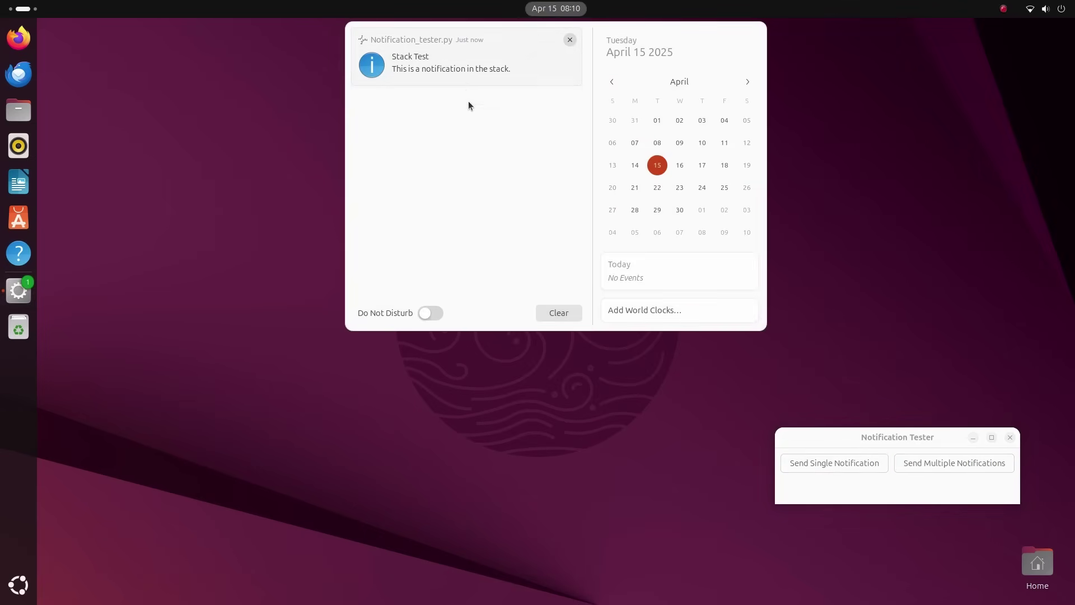
left_click(837, 463)
- Send two more single test notifications, viewing the stack in the notification list after each one
left_click(837, 464)
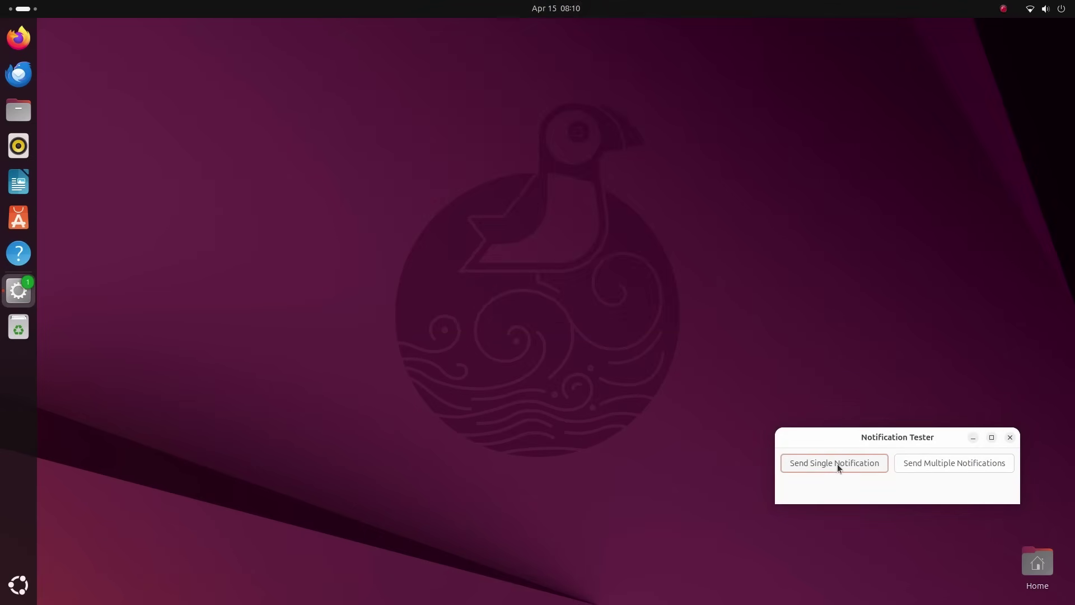
key("super+v")
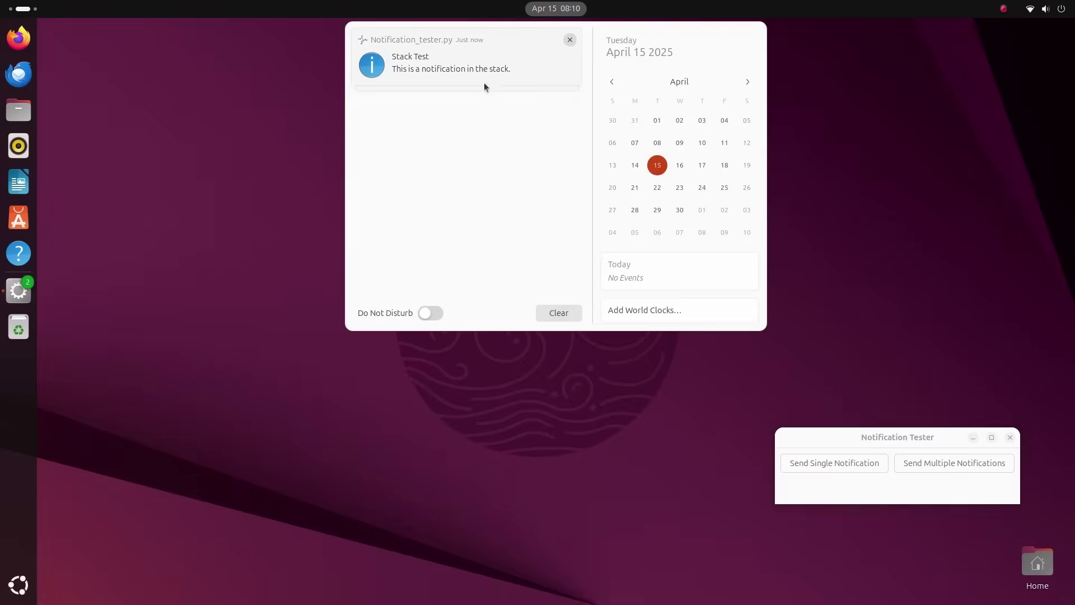
left_click(885, 396)
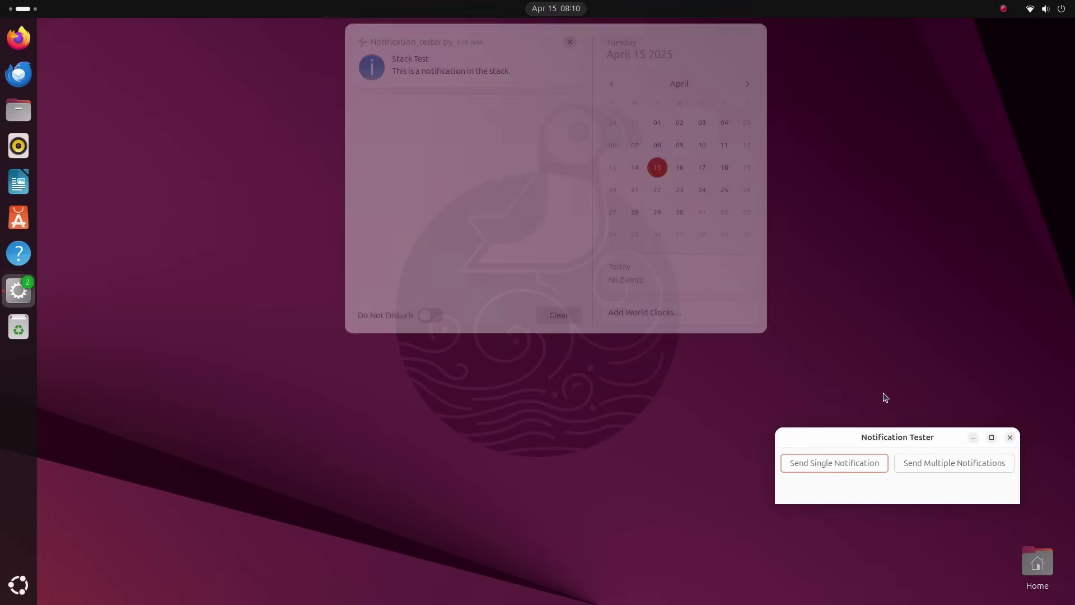
left_click(865, 462)
left_click(557, 8)
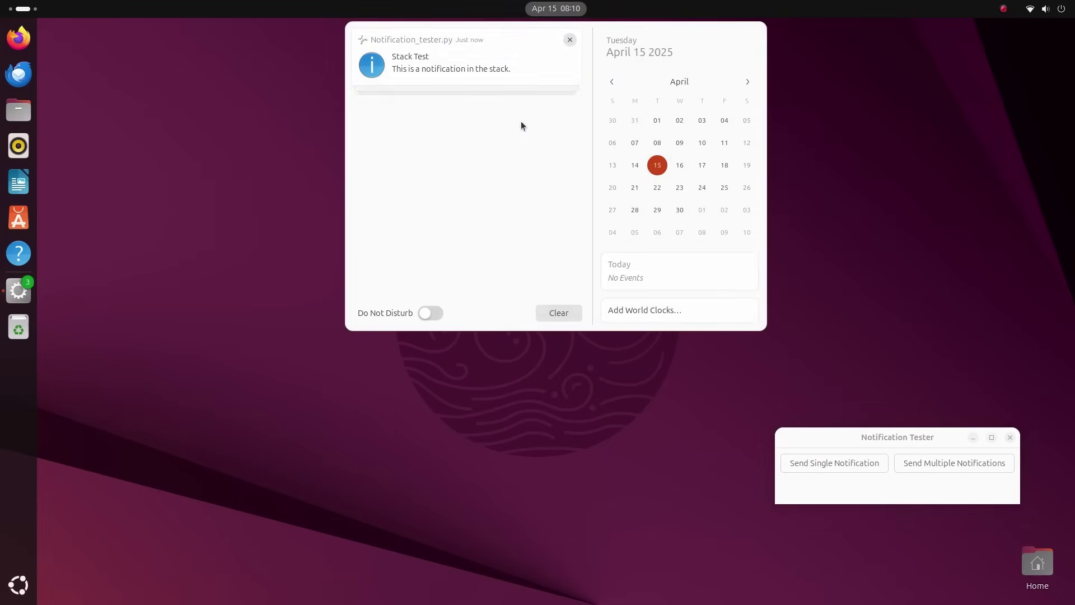
- Expand and collapse the Notification_tester.py stack, expand it again to dismiss the second notification, and collapse it
left_click(445, 68)
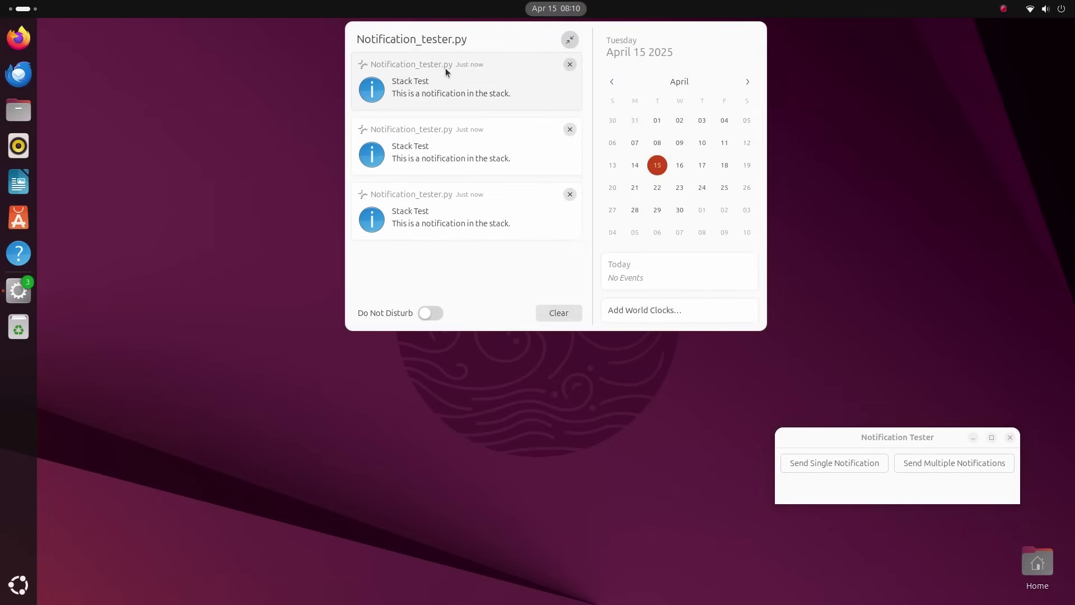
left_click(575, 46)
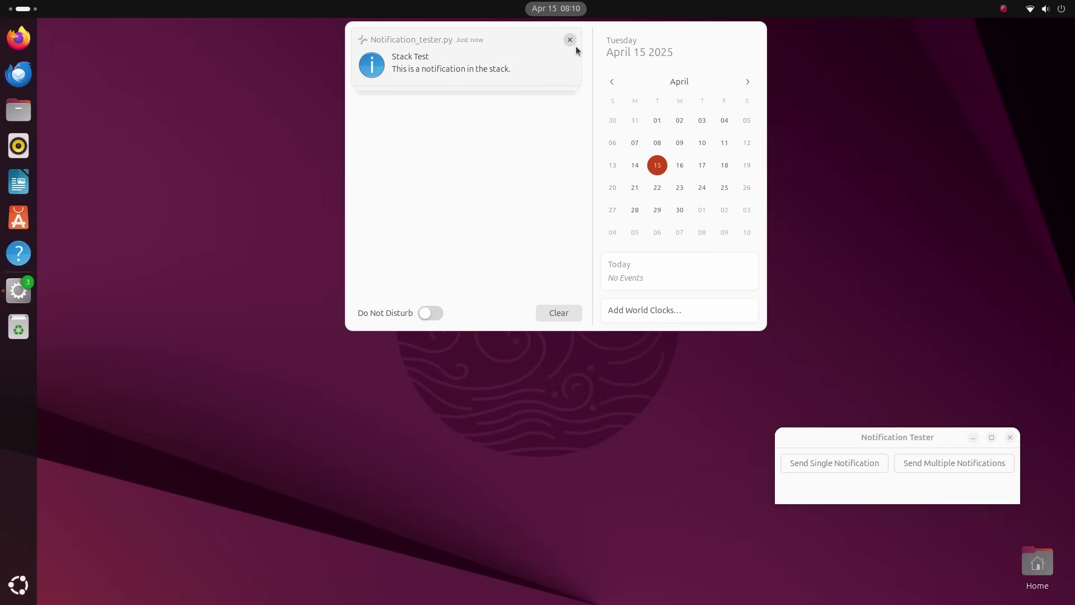
left_click(475, 76)
left_click(569, 130)
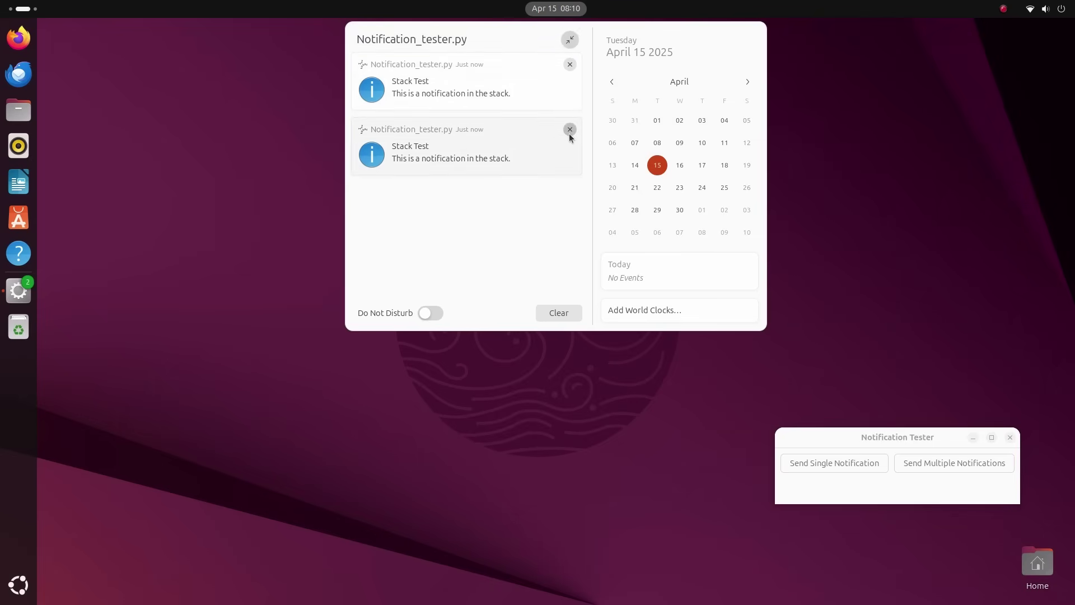
left_click(568, 40)
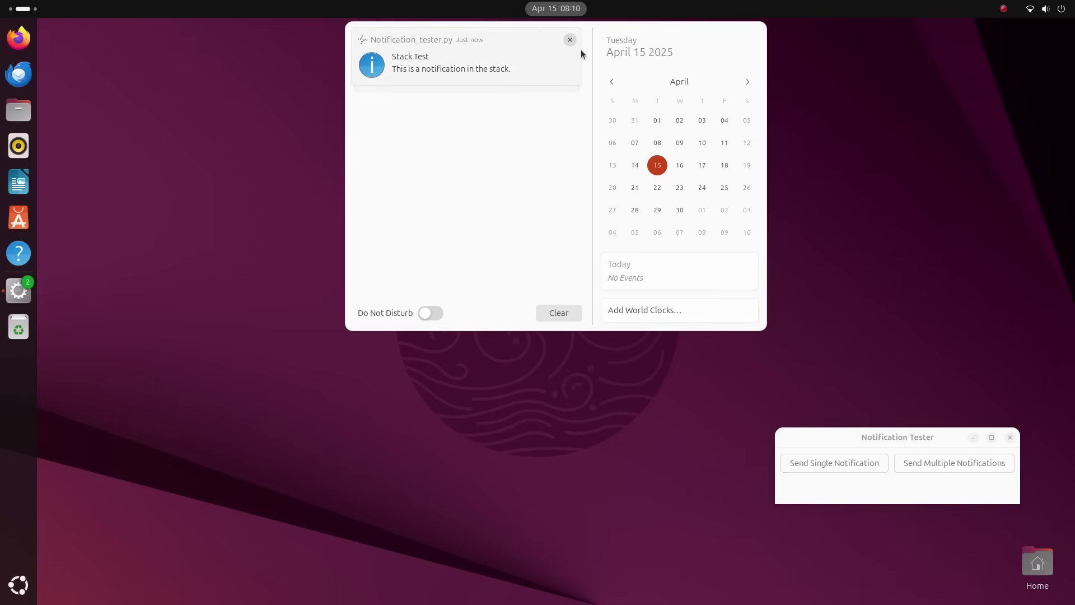
- Close the notification list and open a terminal window
left_click(535, 469)
key("ctrl+alt+t")
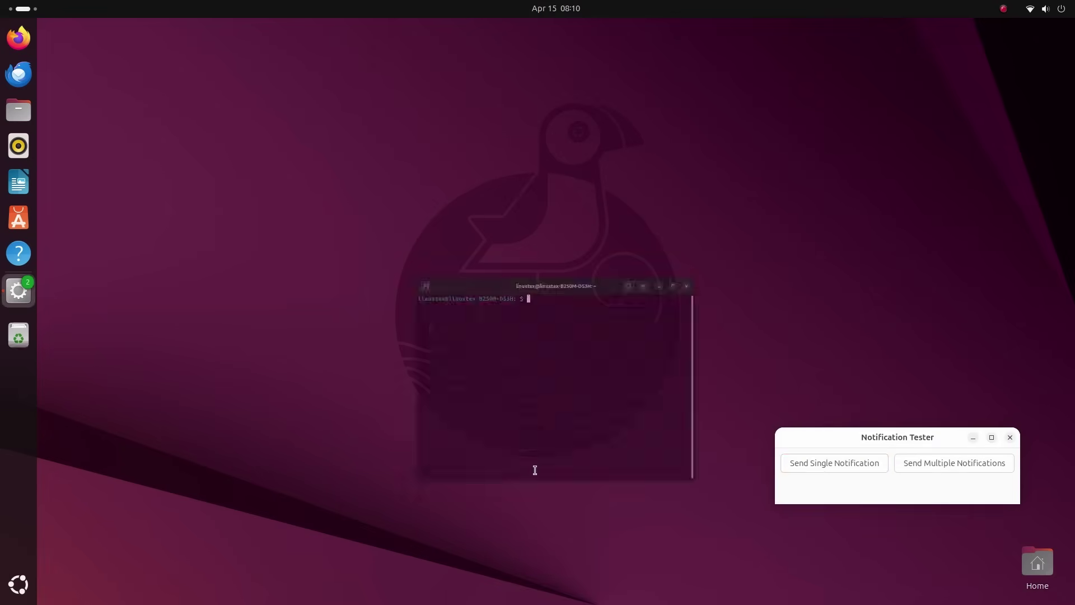
- Run the earlier notify-send "hi" command in the terminal and view the notification list
key("Up")
key("Up")
key("Up")
key("Up")
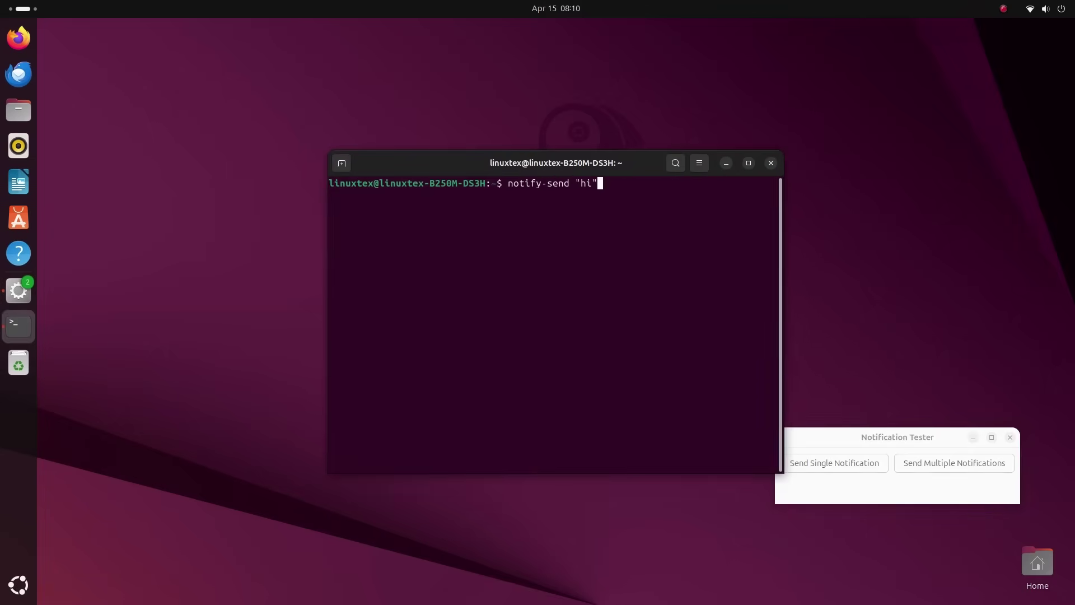
key("Down")
left_click(535, 4)
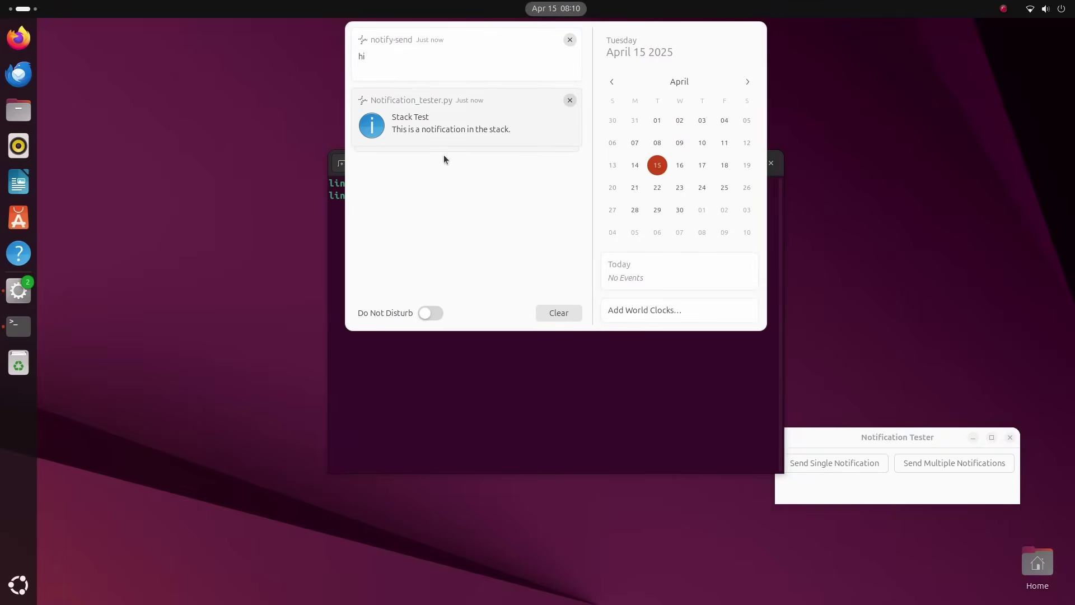
- Dismiss the notify-send notification and close both the notification list and the terminal window
left_click(569, 39)
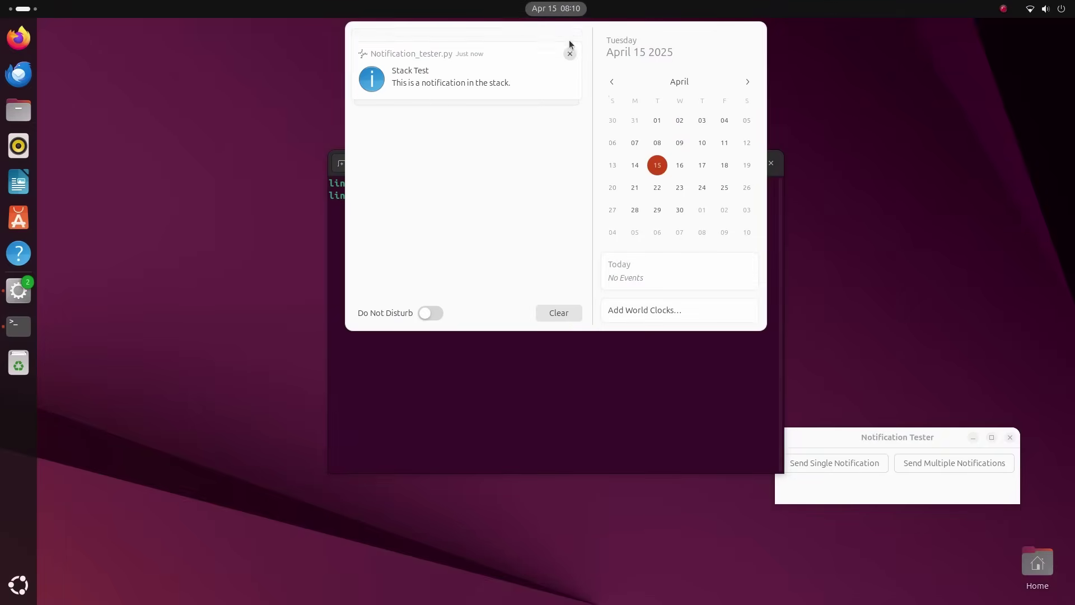
left_click(623, 338)
left_click(770, 163)
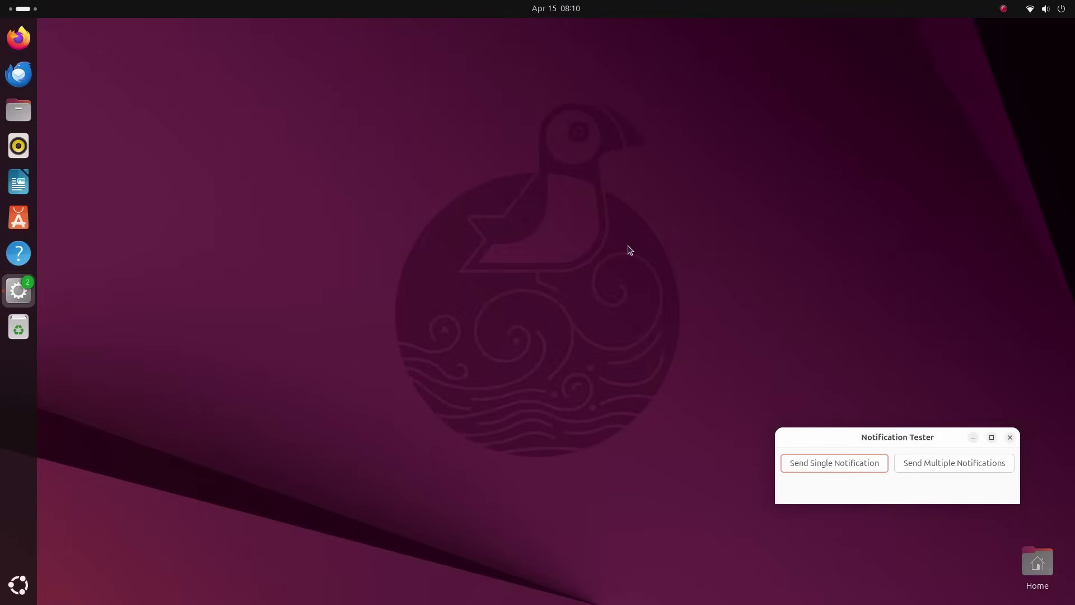
- Open a new terminal window and send a desktop notification with notify-send "hi"
key("ctrl+alt+t")
type("notify-send \"hi\"")
key("Return")
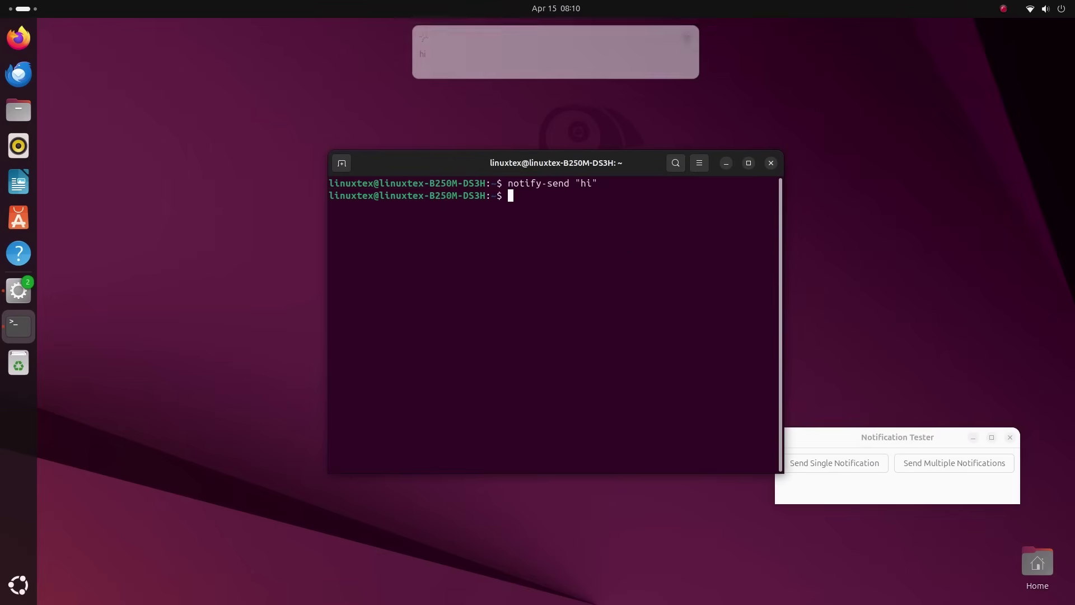
- Move the terminal window away from the screen's center, then view the notification list and close it
left_click_drag(529, 183, 470, 154)
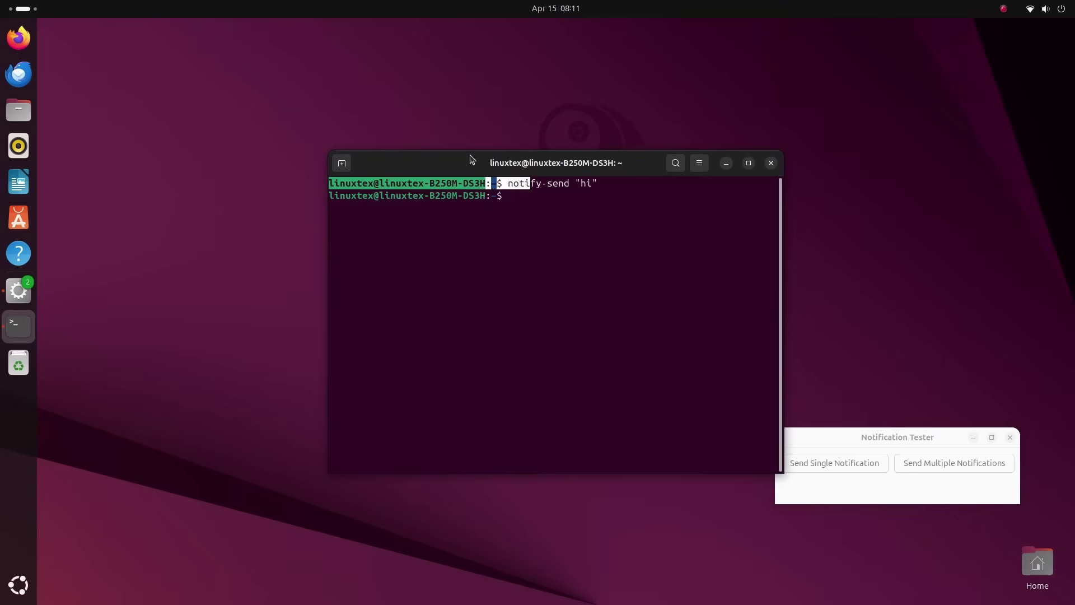
left_click_drag(589, 168, 418, 127)
left_click(555, 9)
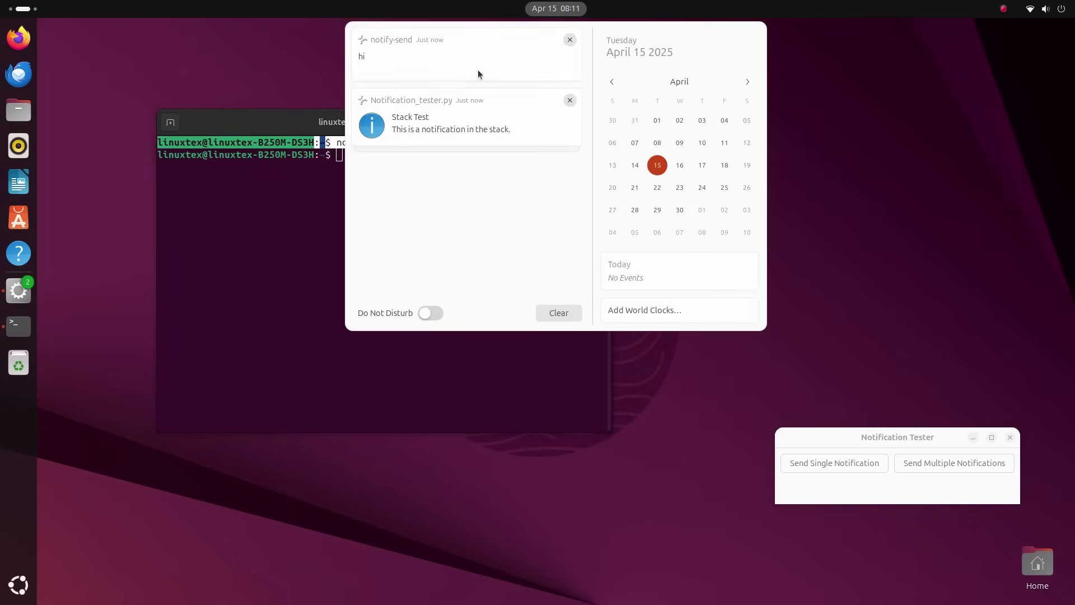
left_click(848, 460)
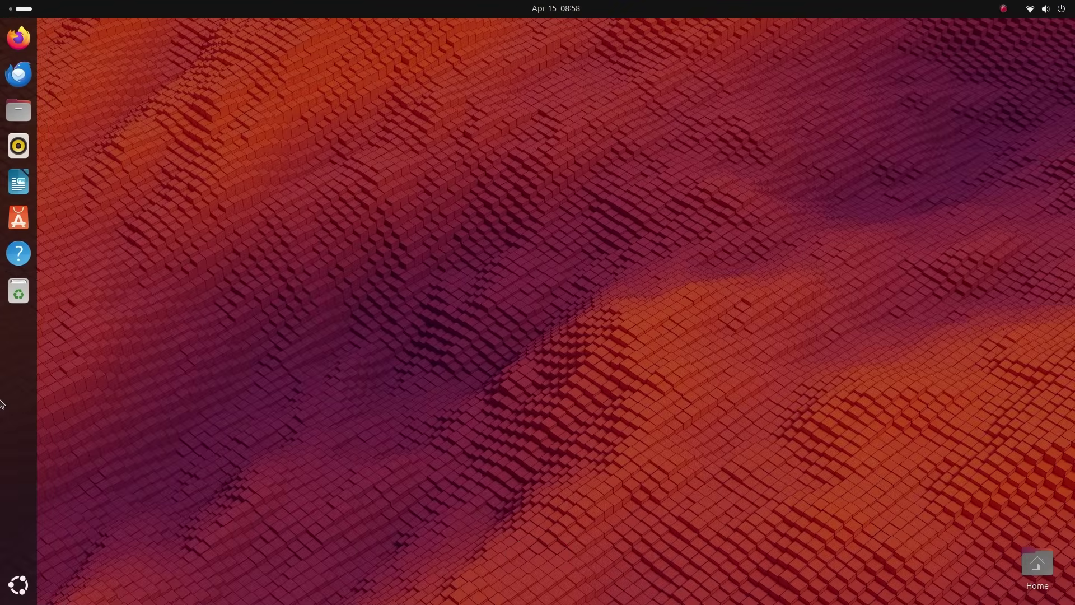
- Open the Marcus Aurelius - Meditations PDF from the Documents folder in Files
left_click(18, 110)
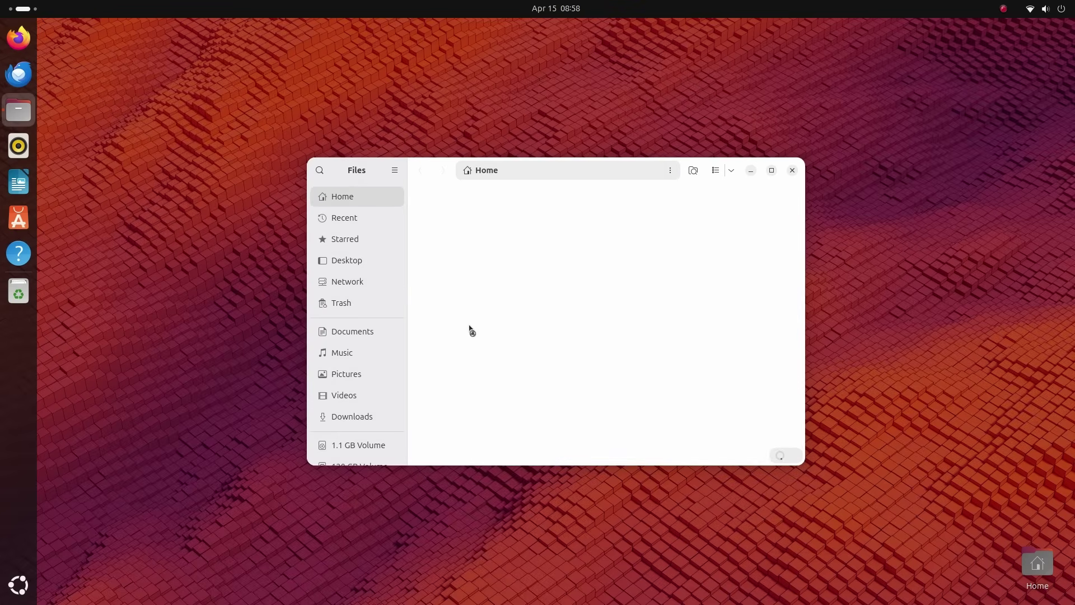
double_click(518, 219)
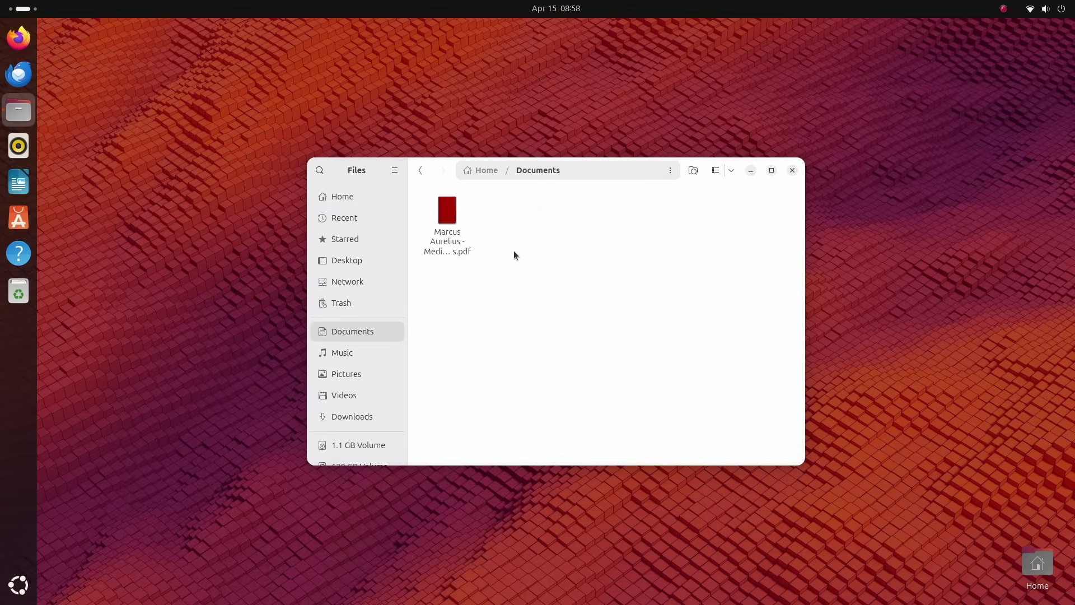
double_click(448, 250)
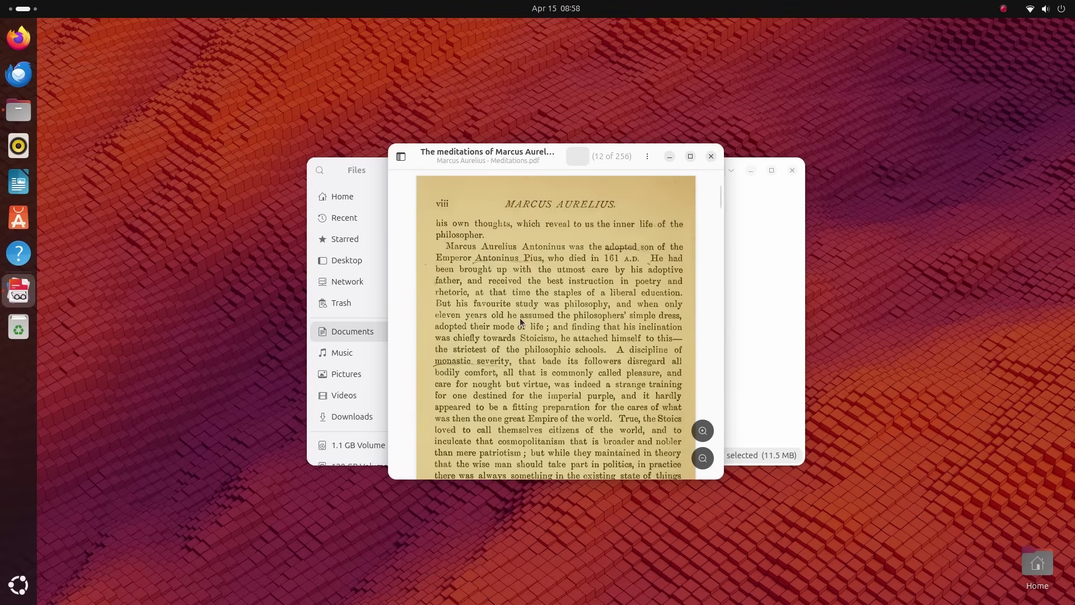
- Enlarge the document window and reposition it so that the page thumbnails and a full-width page fit on screen
left_click_drag(724, 144, 917, 14)
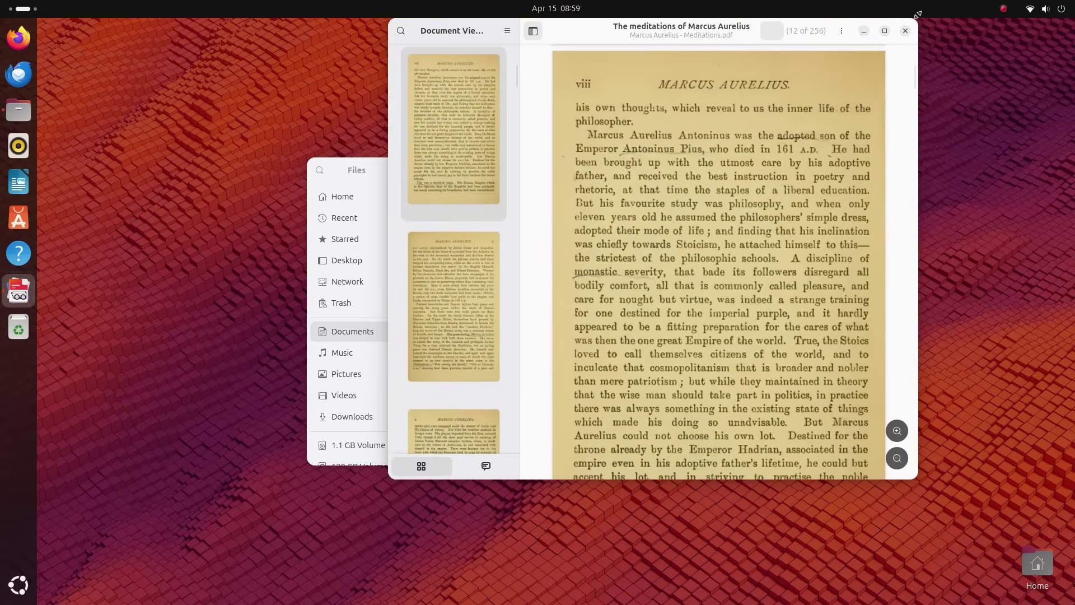
left_click_drag(658, 41, 437, 70)
left_click_drag(690, 510, 858, 581)
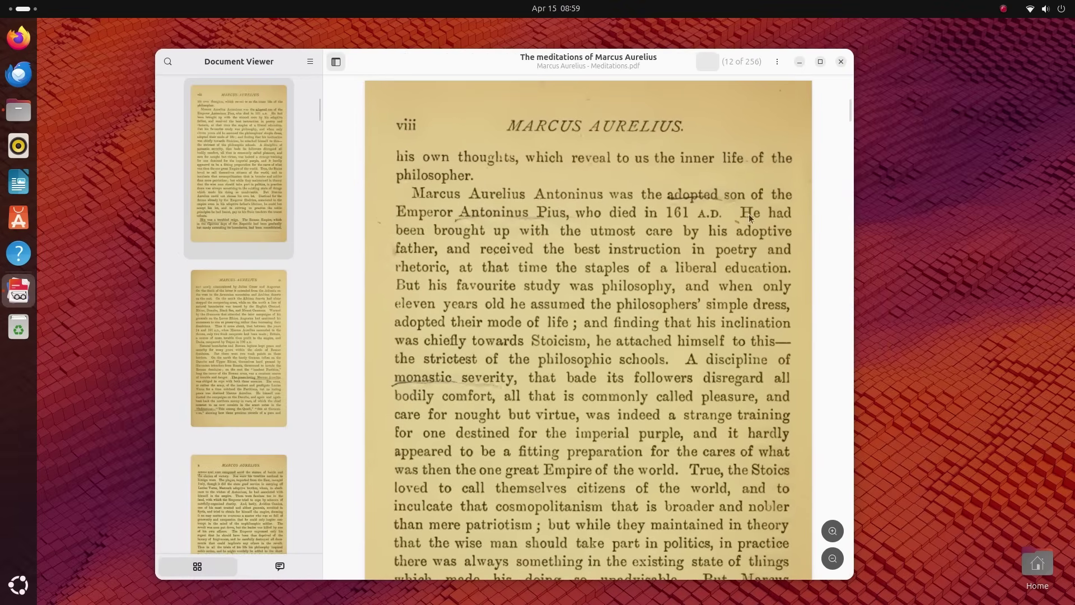
- Look over the document's options, and read the What's New notes for version 48.0 in the viewer's About dialog
left_click(777, 62)
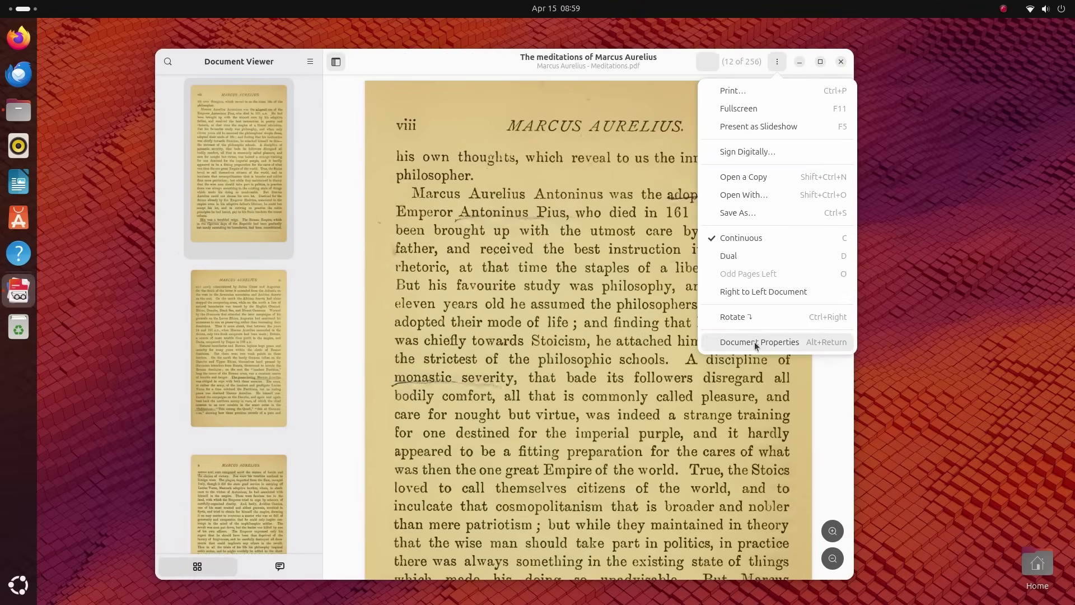
left_click(440, 56)
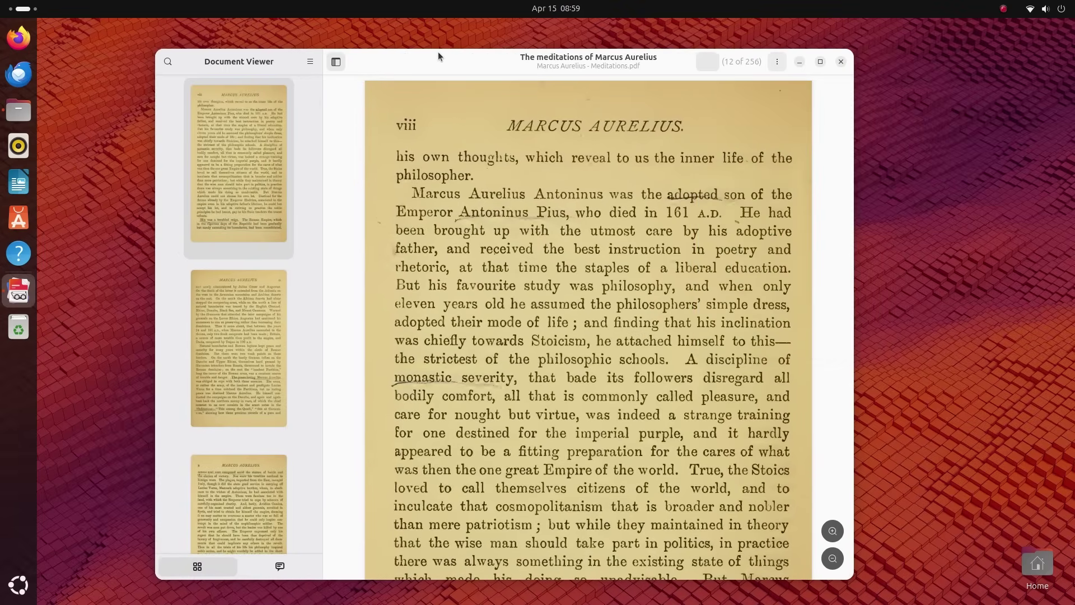
left_click(309, 62)
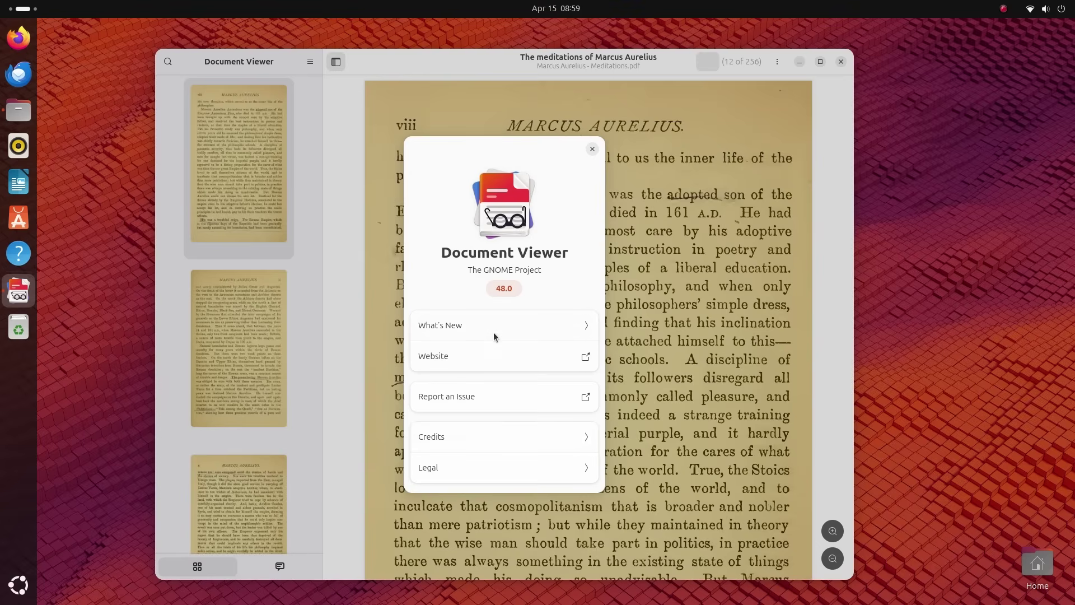
left_click(494, 334)
double_click(426, 191)
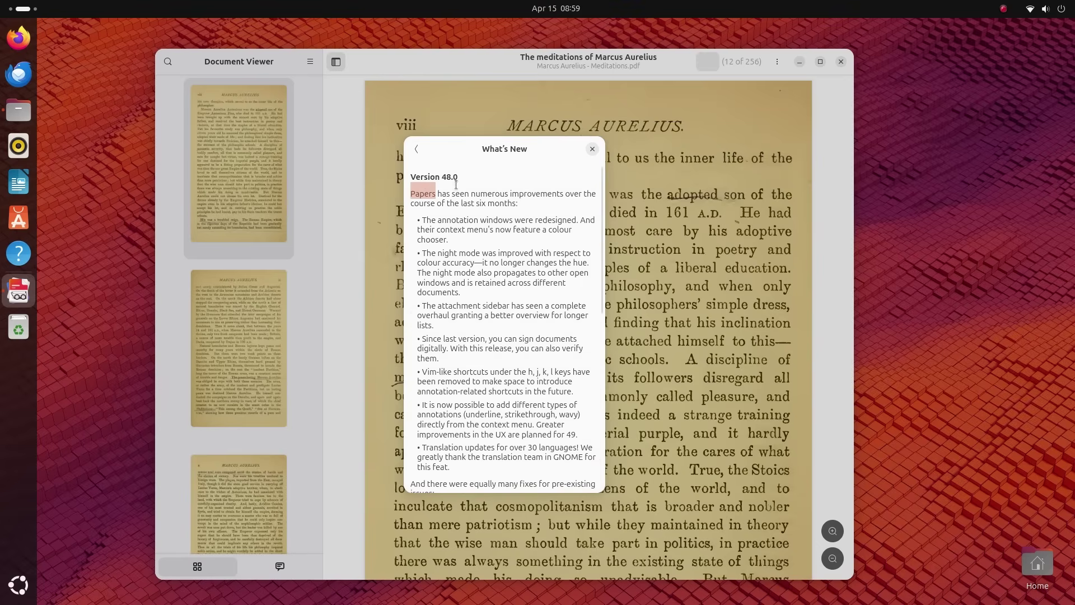
left_click(592, 149)
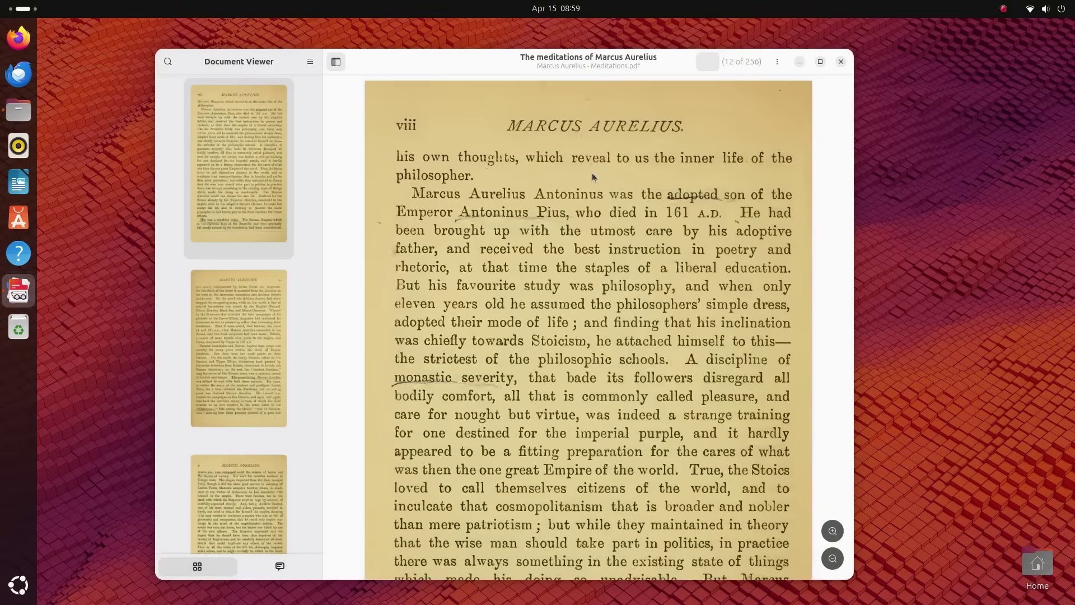
- Hide the thumbnail sidebar, show it again, and read further down the current page
left_click(338, 60)
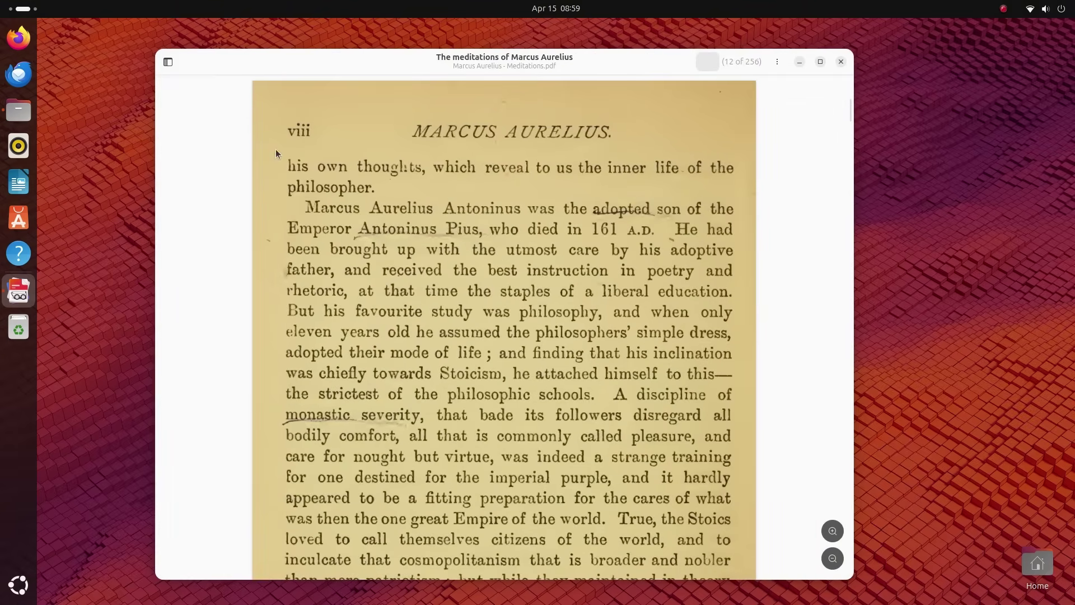
left_click(167, 63)
scroll(457, 333, "down", 5)
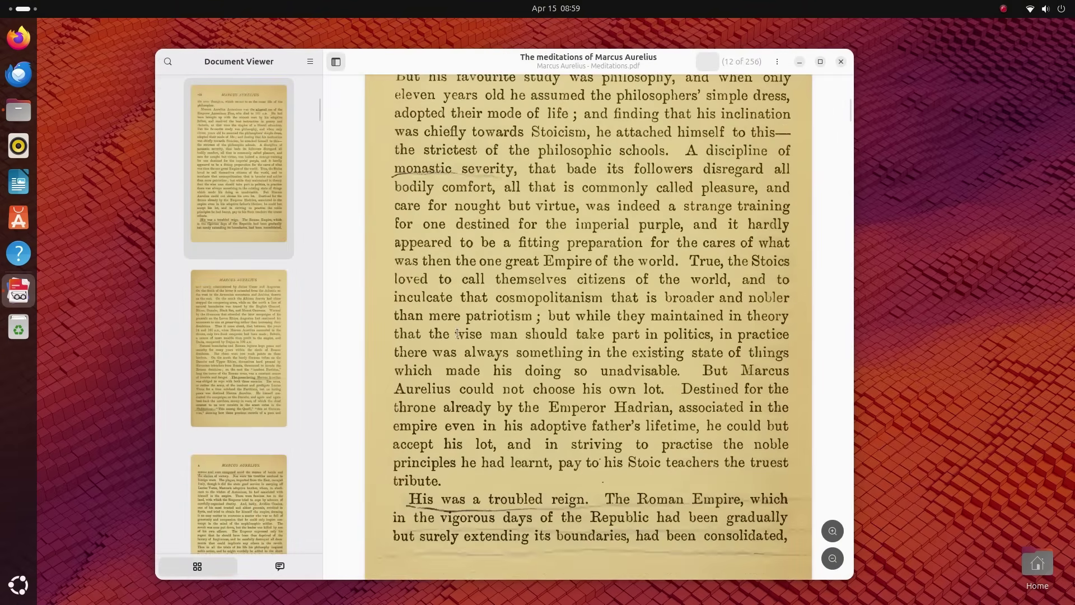
- Browse the following pages of the book using the page thumbnails, continuing to page 20
left_click(274, 335)
scroll(536, 315, "down", 7)
scroll(537, 312, "down", 18)
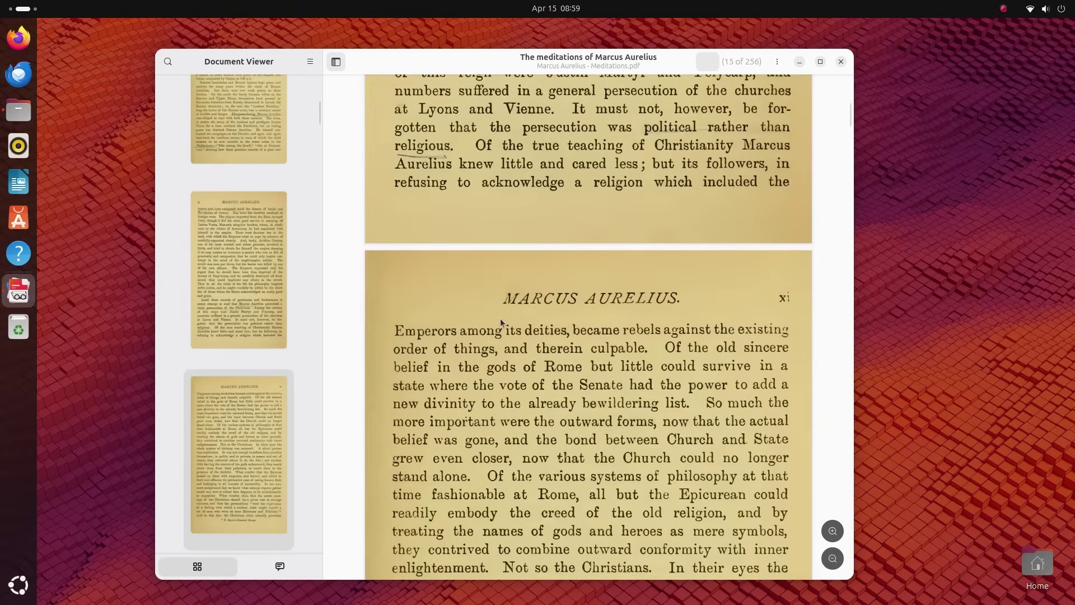
scroll(499, 320, "down", 3)
scroll(594, 352, "down", 7)
scroll(267, 352, "down", 8)
left_click(268, 353)
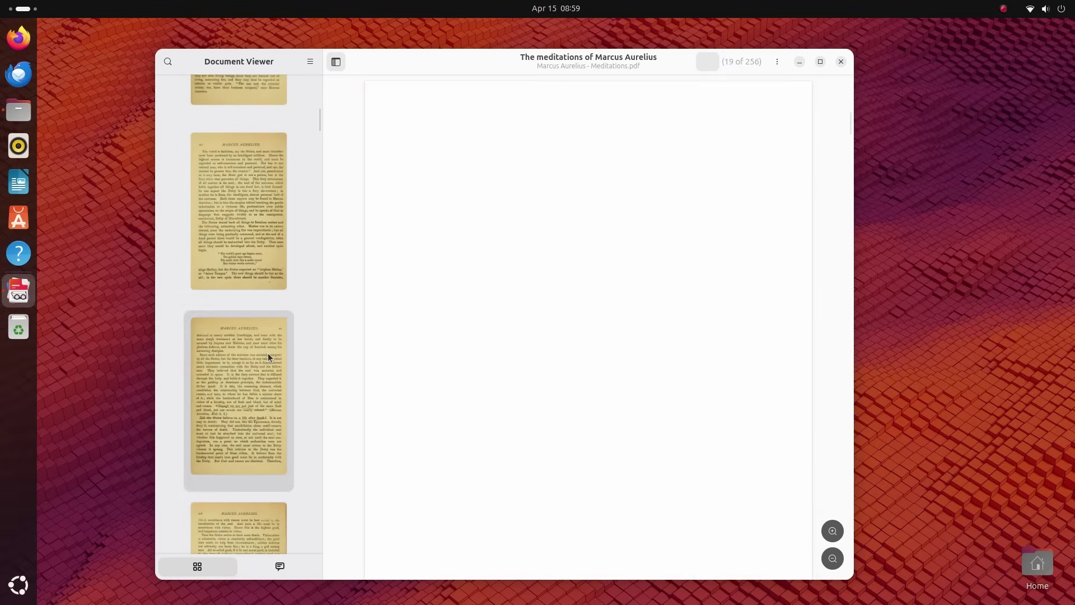
scroll(515, 318, "down", 12)
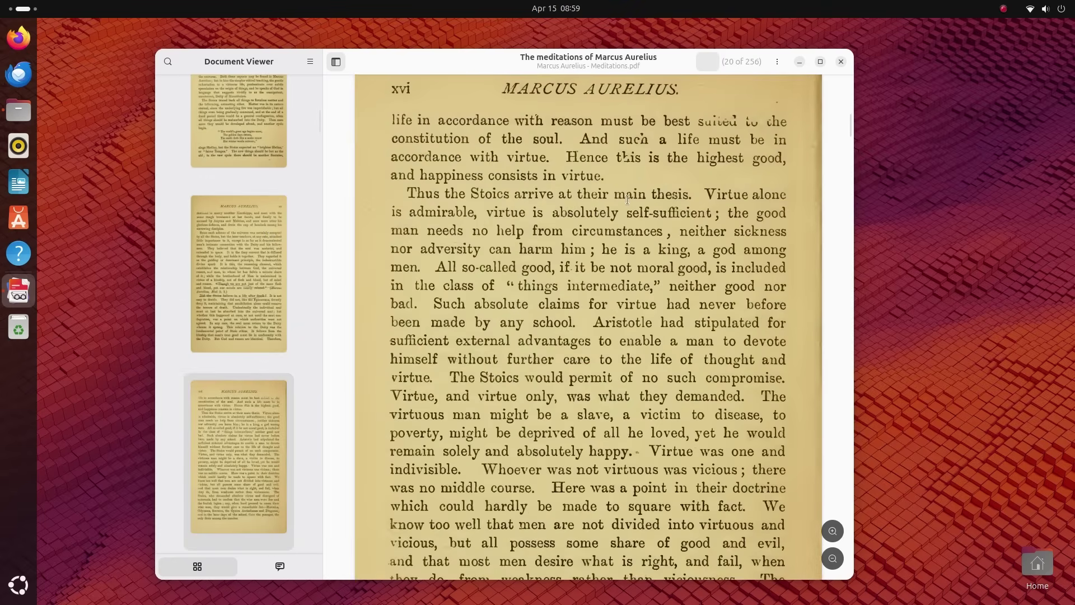
- Add a text annotation reading "Everybody should read this book!" to page 20 and close the note
right_click(653, 171)
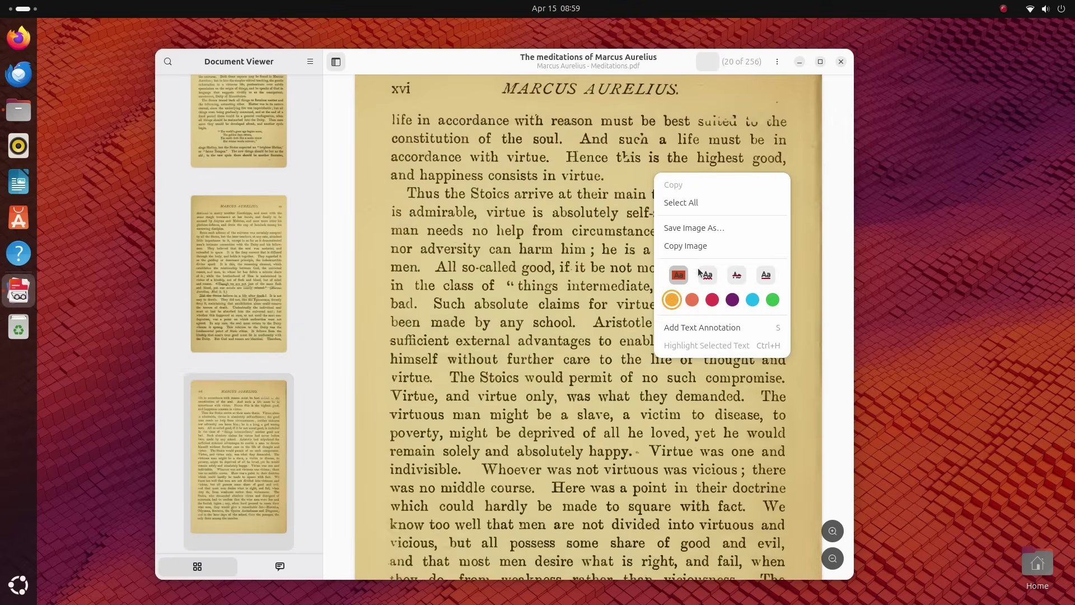
left_click(728, 327)
left_click(732, 322)
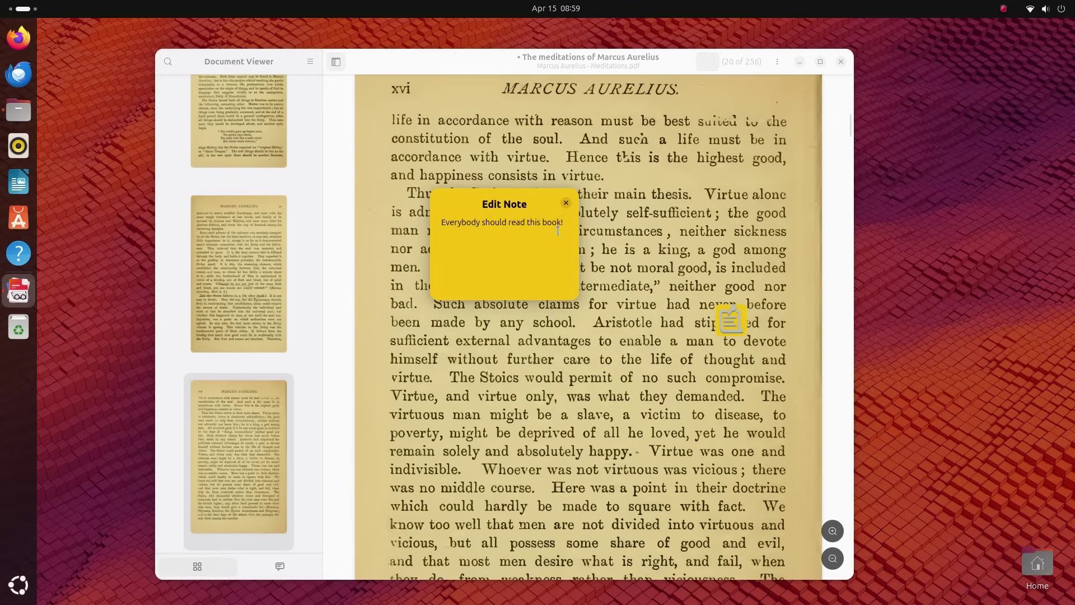
left_click(565, 204)
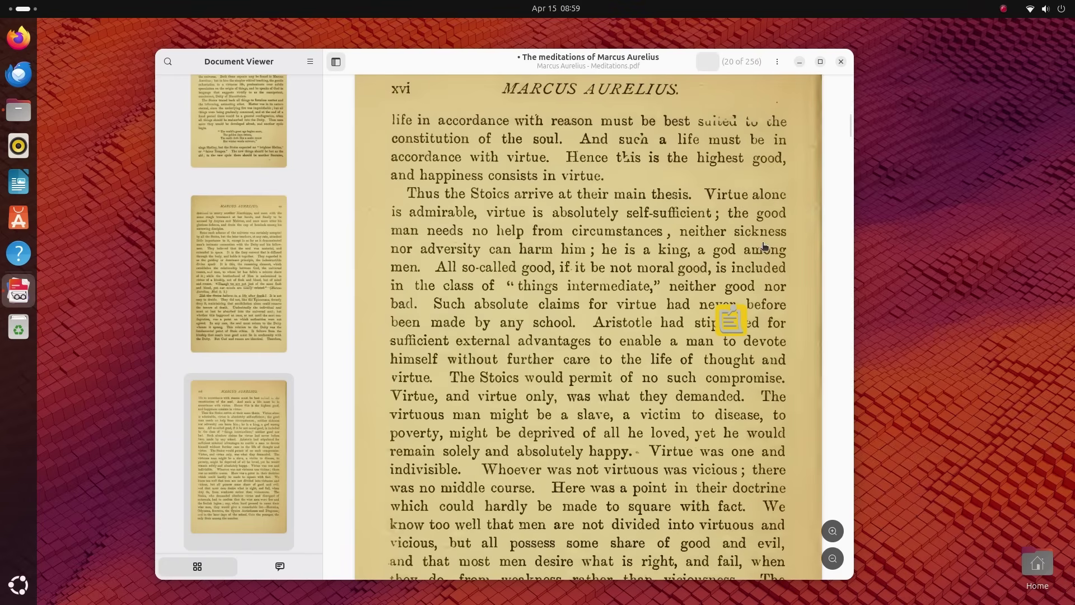
- Move the annotation up beside the "neither sickness" line, then reopen its note to view it and close it
left_click_drag(731, 319, 754, 235)
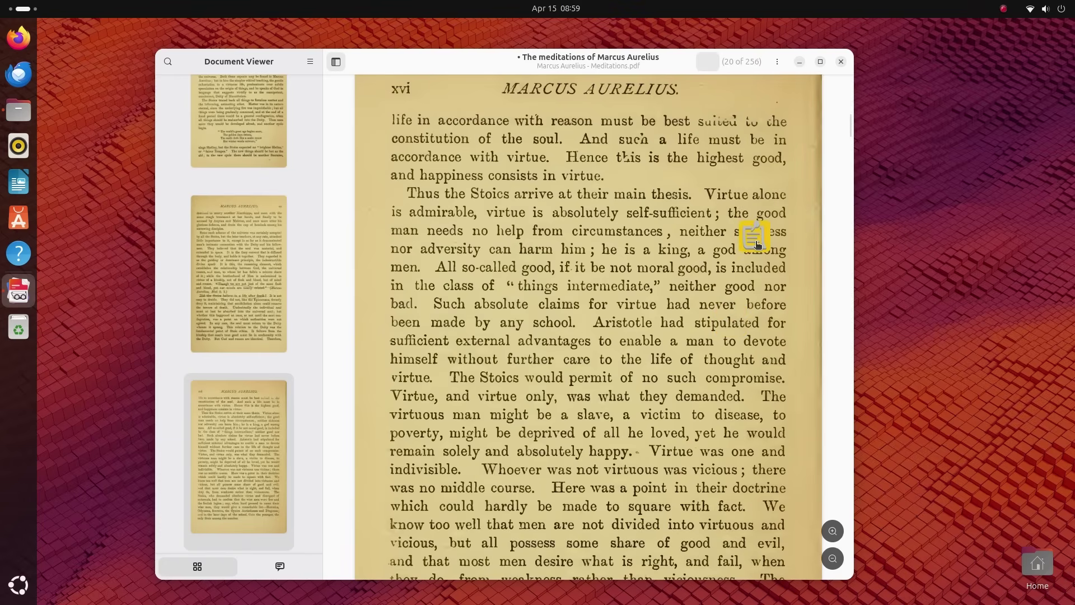
mouse_move(757, 245)
left_click(757, 240)
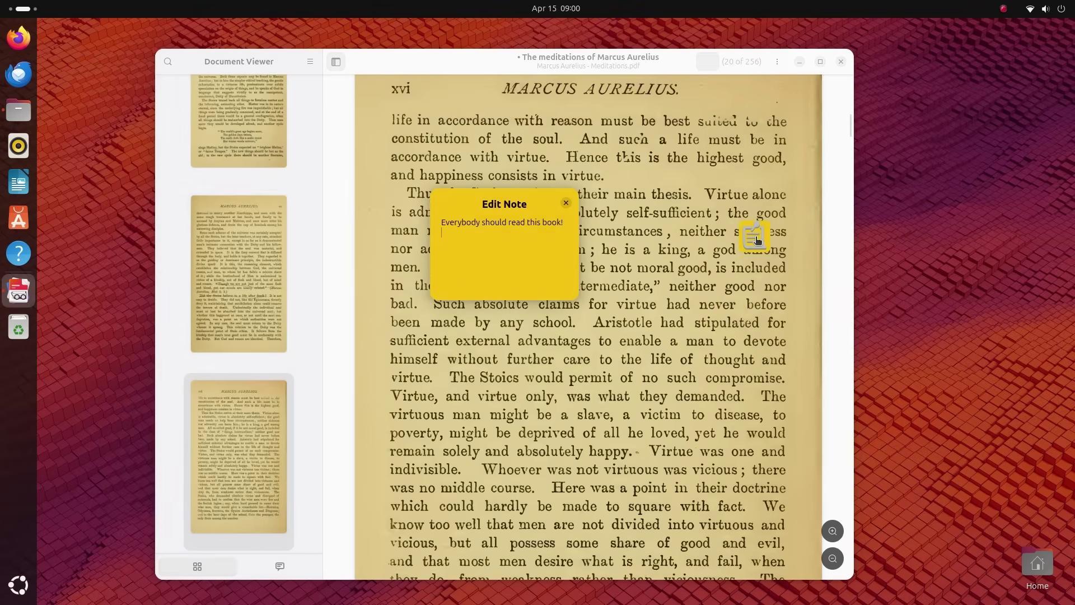
left_click(564, 203)
- Remove the text annotation from page 20
right_click(747, 238)
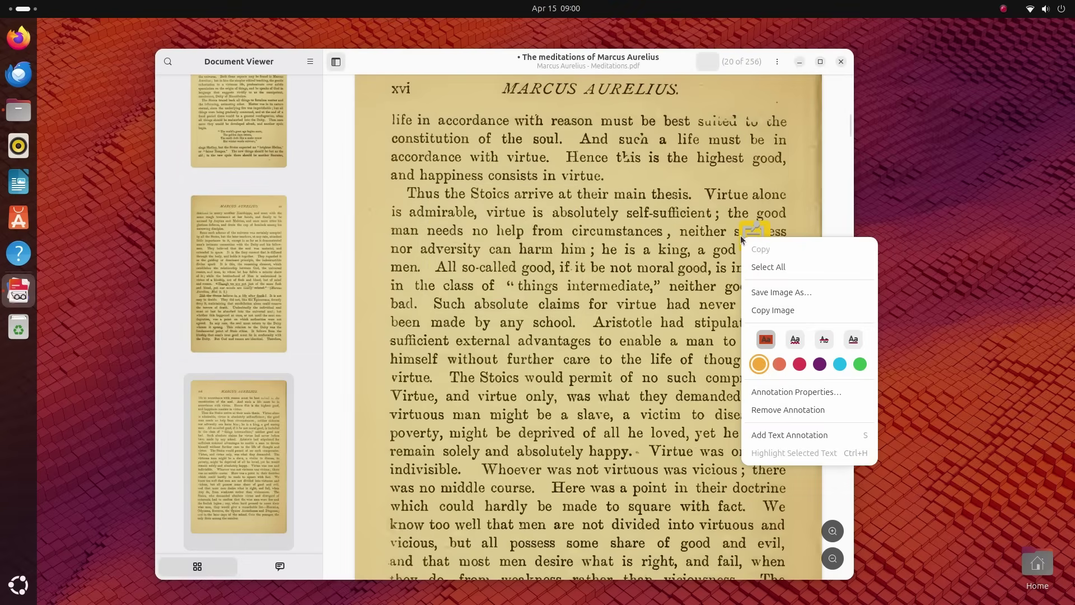
left_click(815, 407)
- Advance to page 21, maximize the document window, and switch to fullscreen view and back
scroll(574, 347, "down", 4)
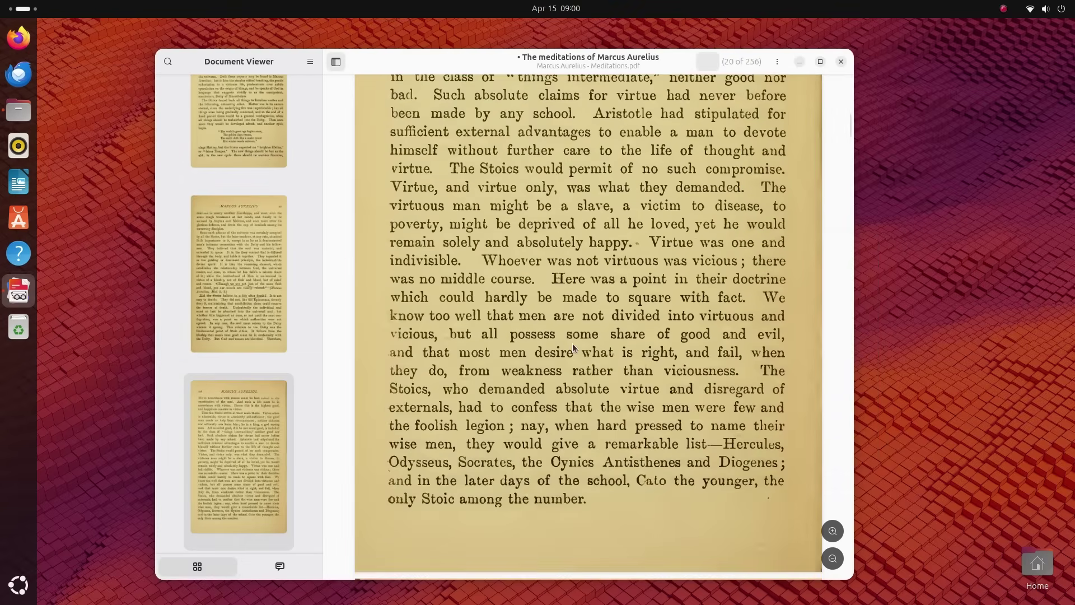
scroll(574, 347, "down", 10)
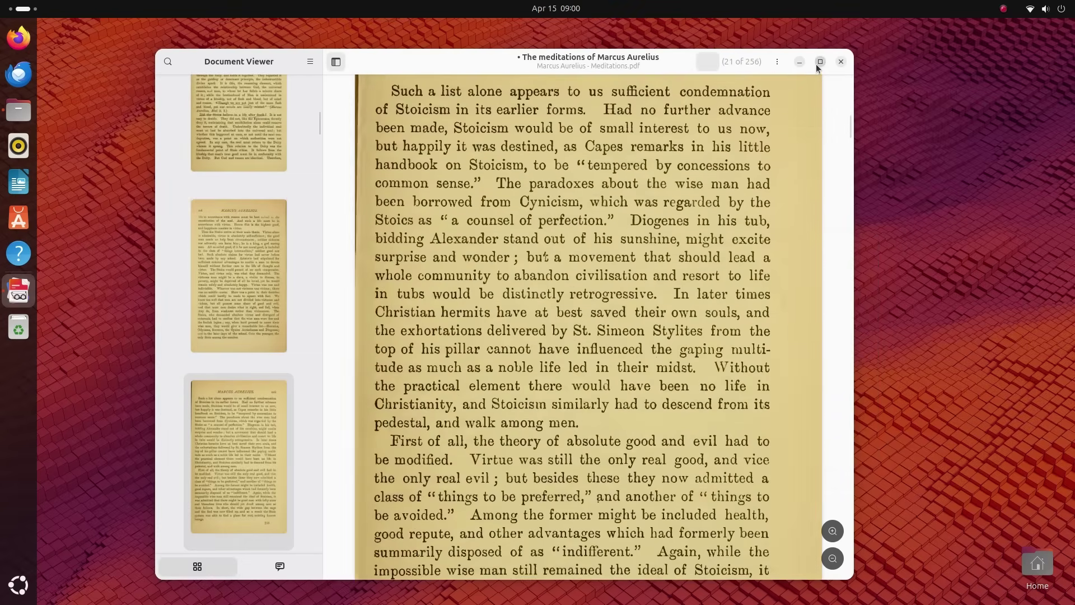
left_click(818, 64)
left_click(999, 32)
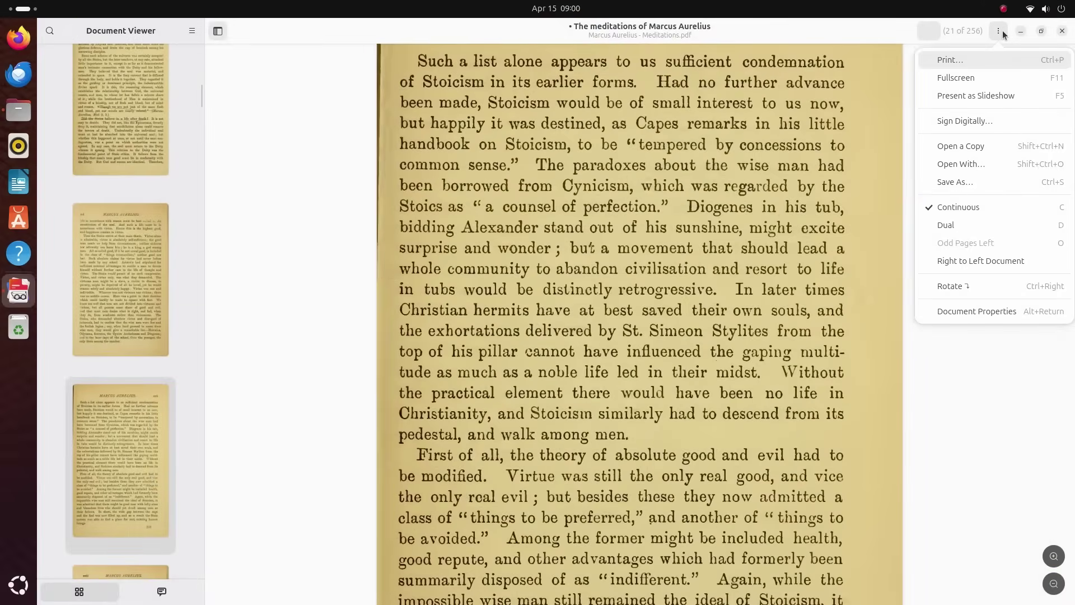
left_click(995, 78)
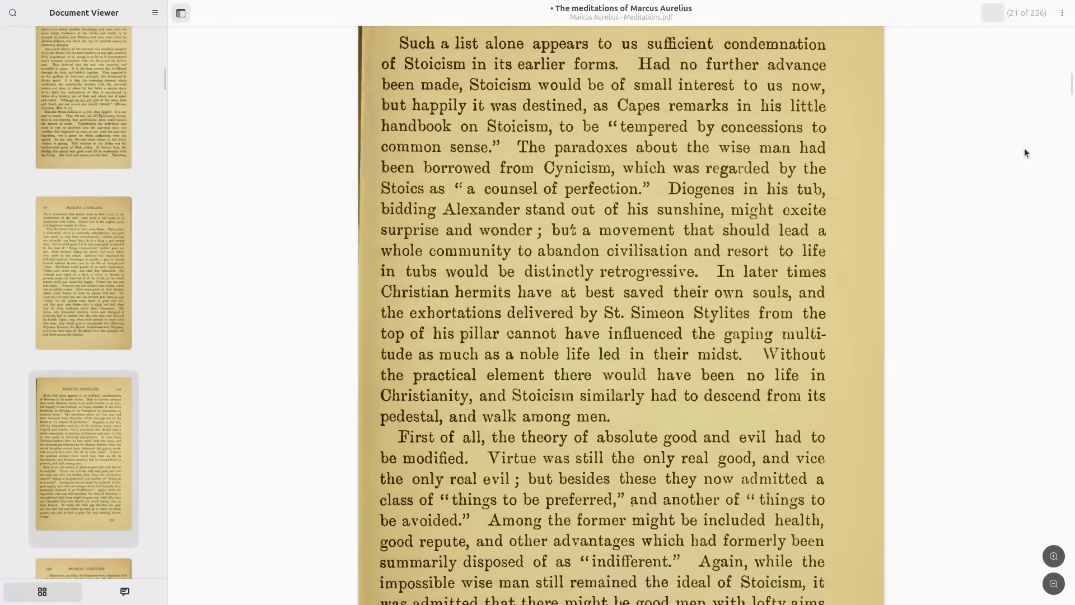
key("Escape")
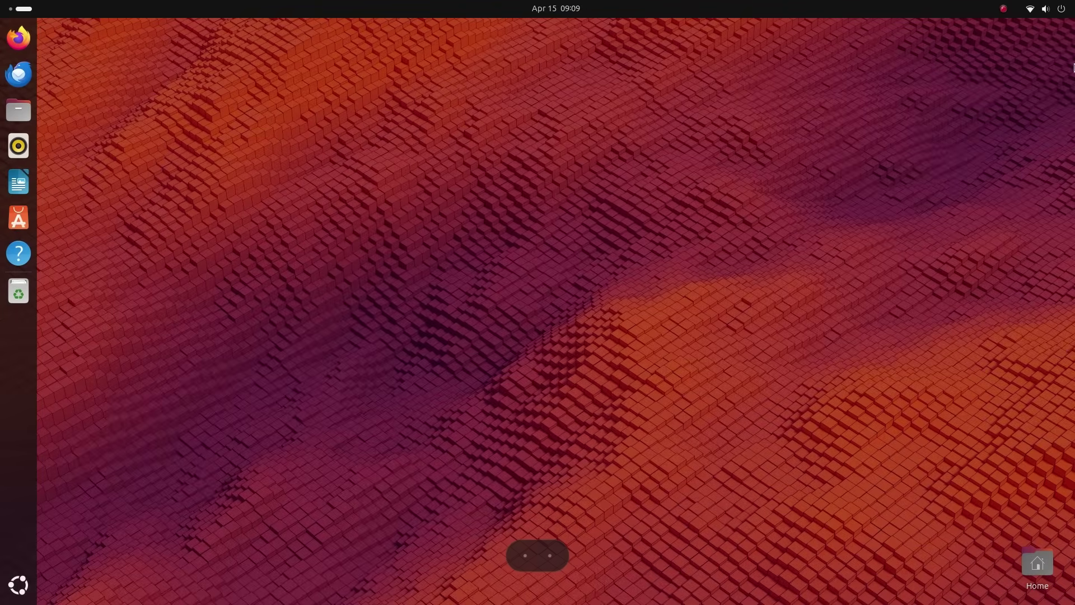
- Open the Location page of the Privacy & Security settings and turn on Automatic Device Location
left_click(1044, 9)
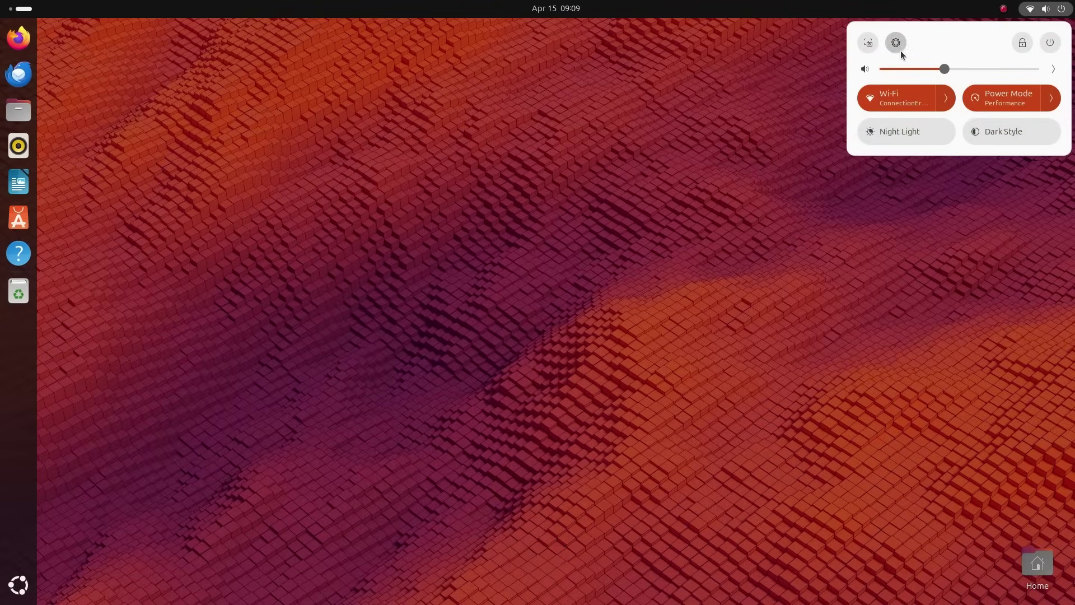
left_click(899, 48)
scroll(295, 369, "down", 5)
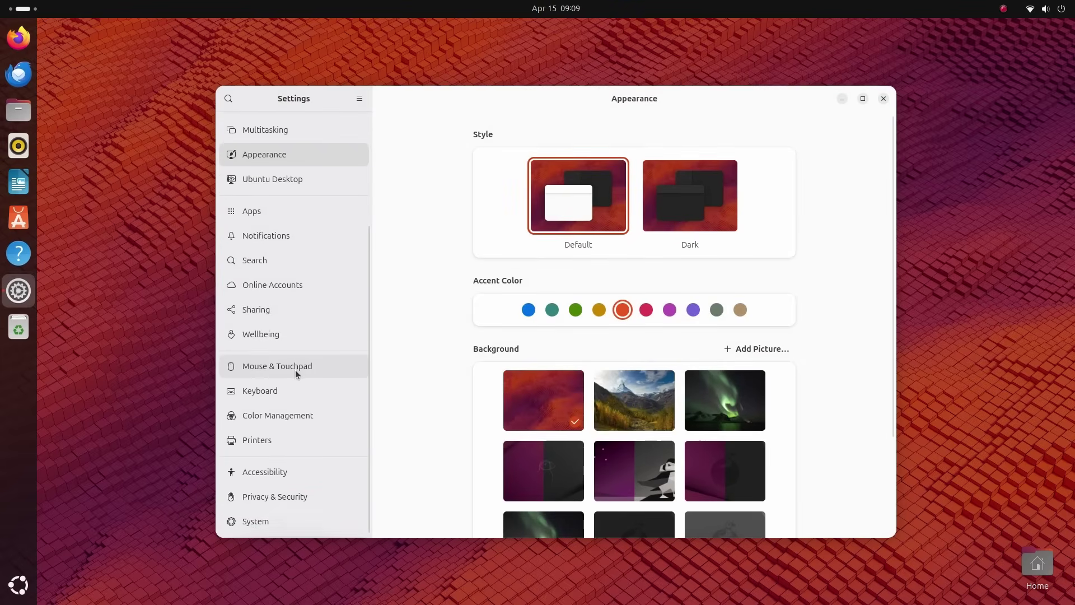
left_click(274, 495)
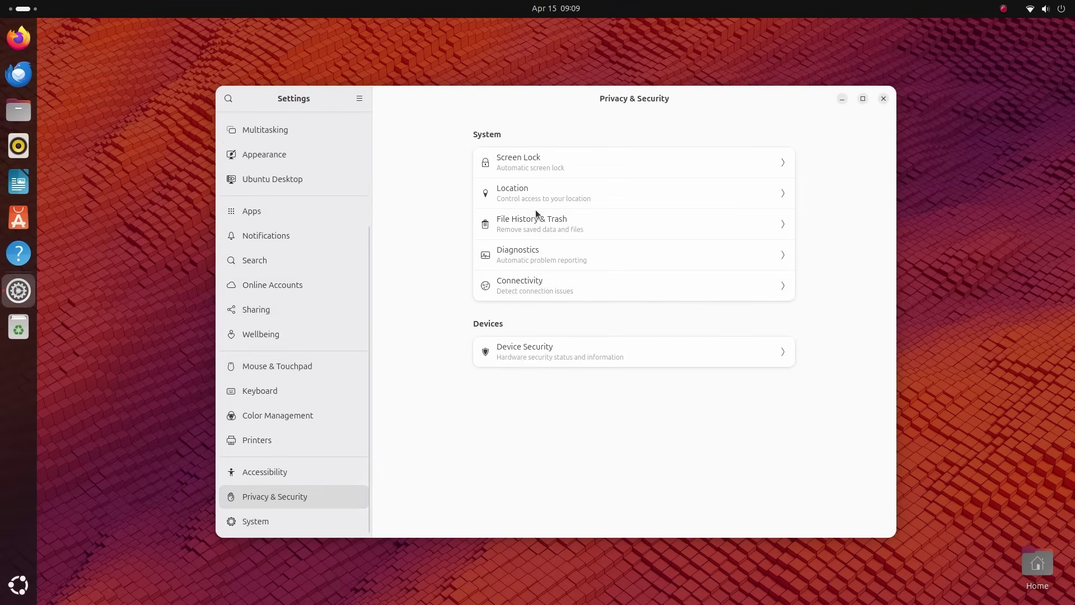
left_click(541, 189)
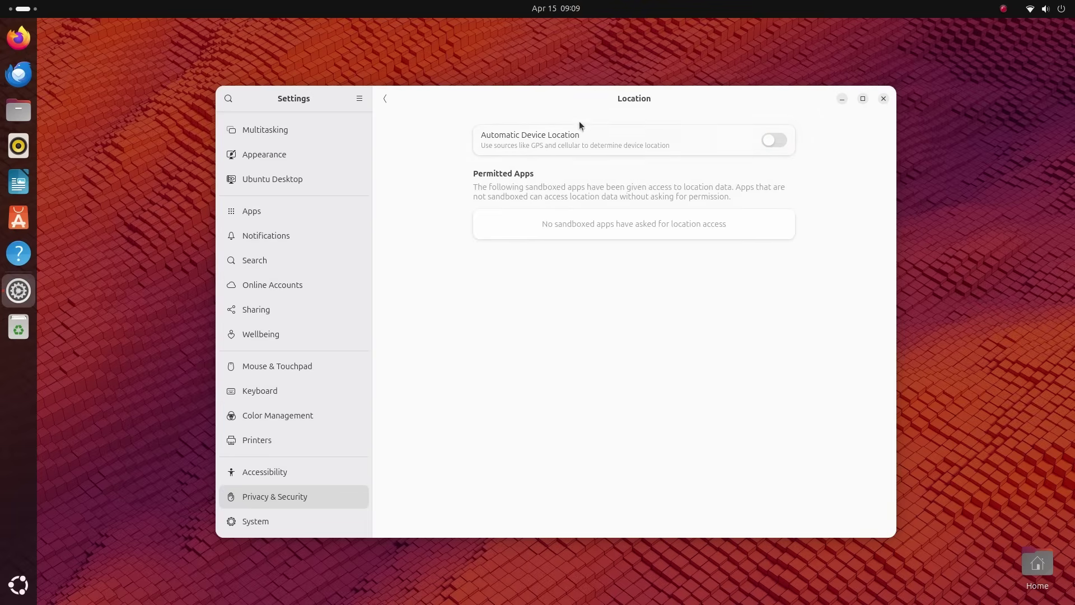
left_click(770, 140)
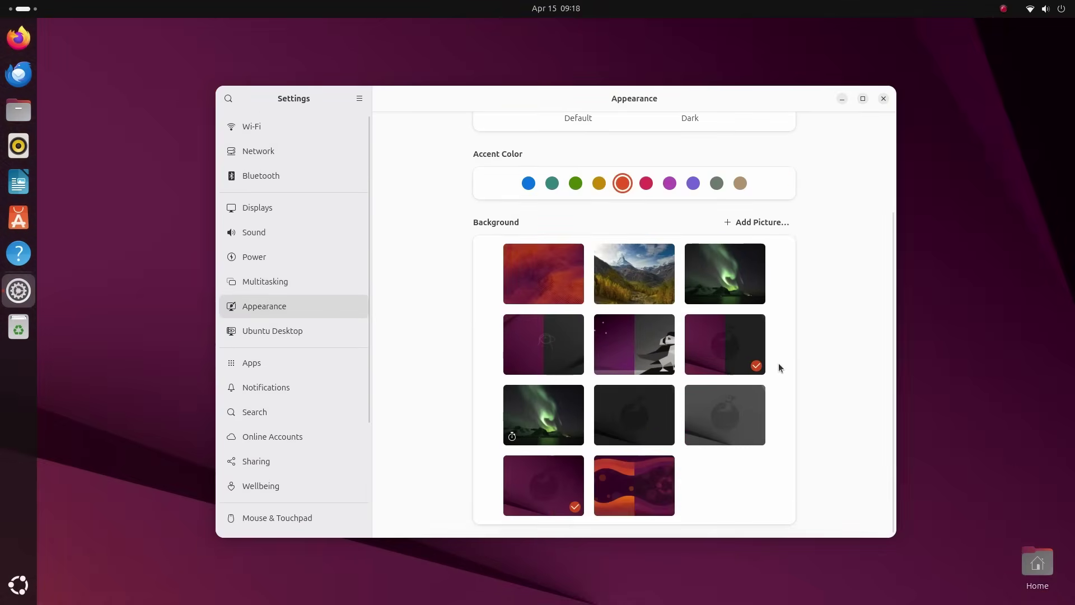
- Try the purple accent color in the Appearance settings, and return to orange
left_click(692, 311)
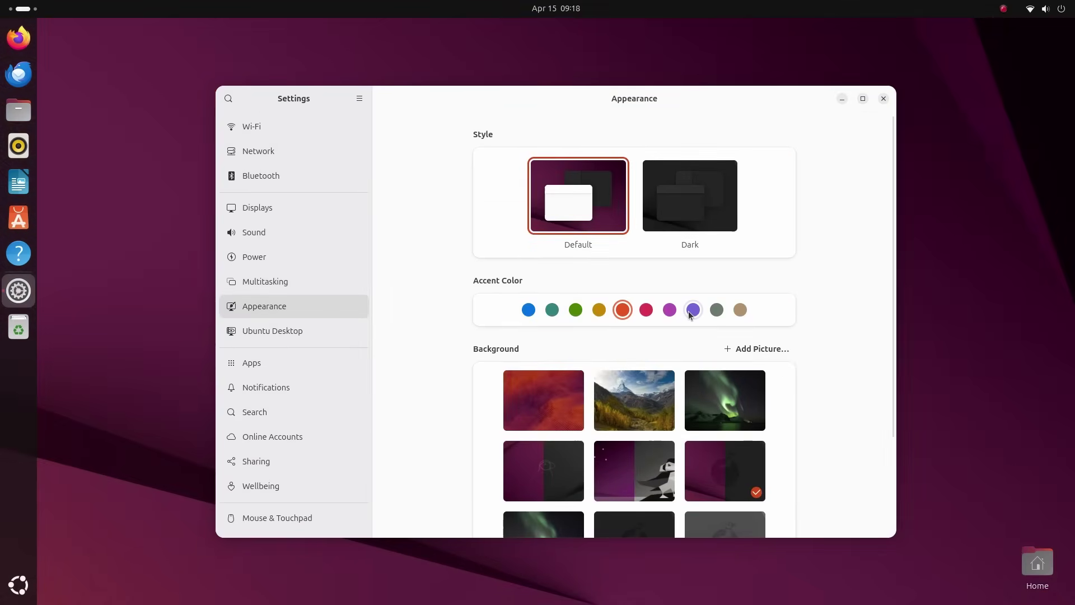
left_click(623, 310)
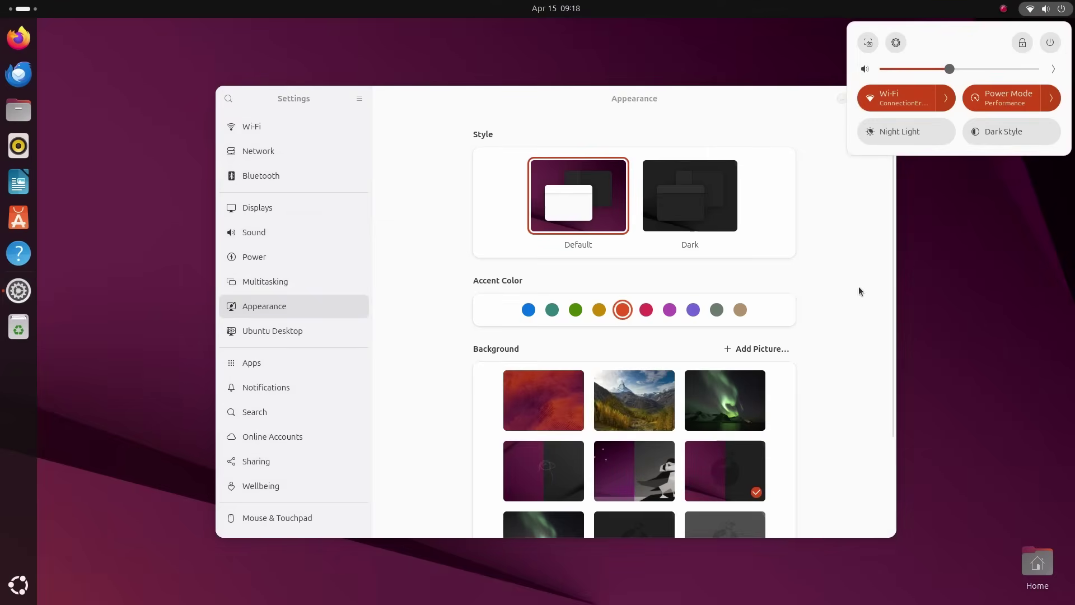
- In the Ubuntu Desktop settings, switch the desktop icon size to Large and back to Normal, and hide and restore the Home folder
left_click(314, 323)
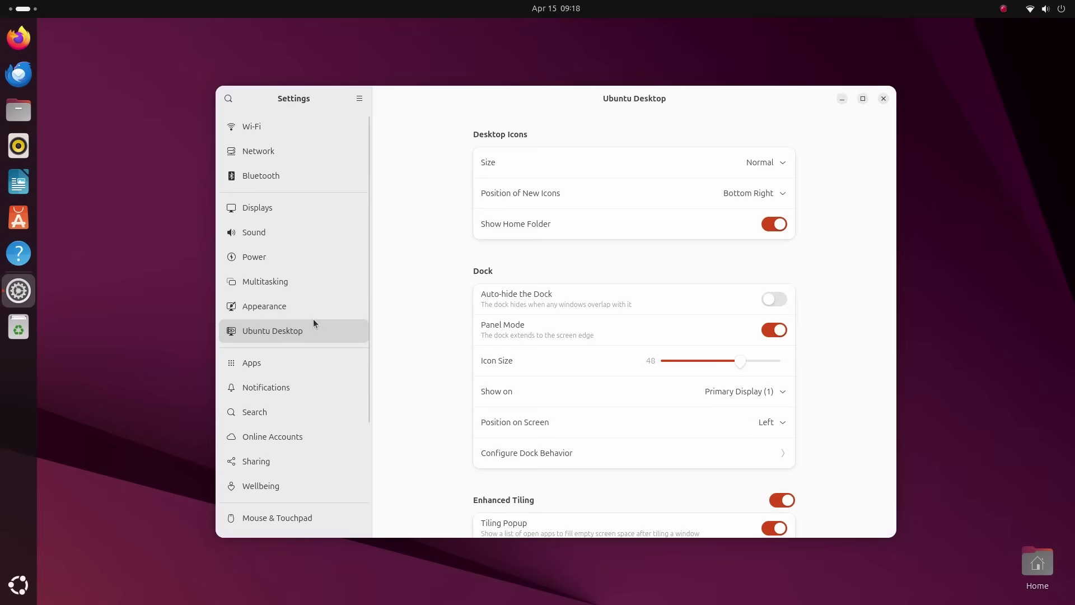
left_click(769, 164)
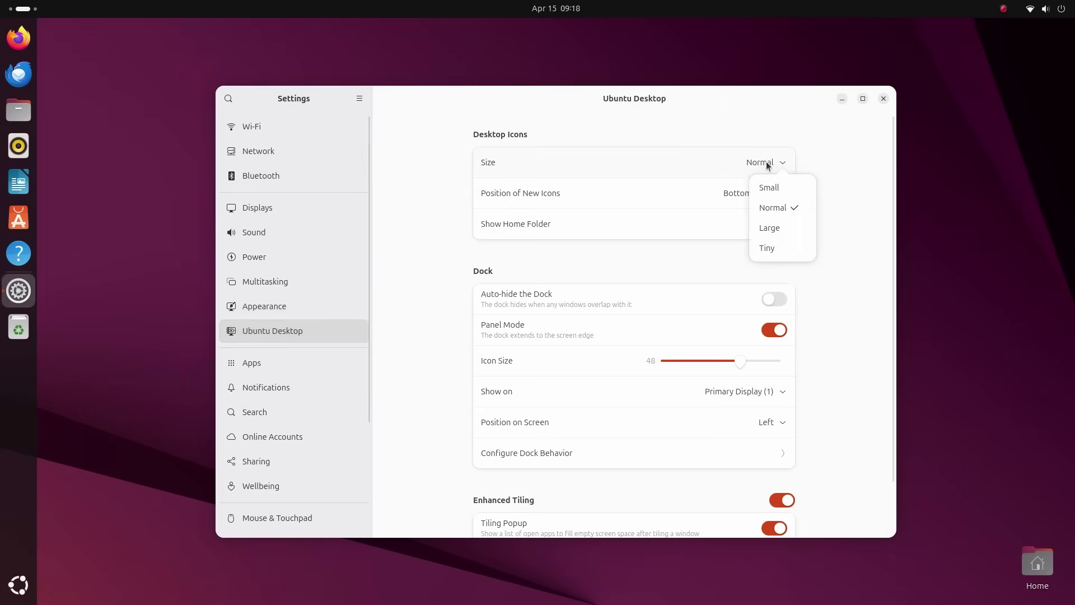
left_click(780, 224)
left_click(779, 164)
left_click(782, 208)
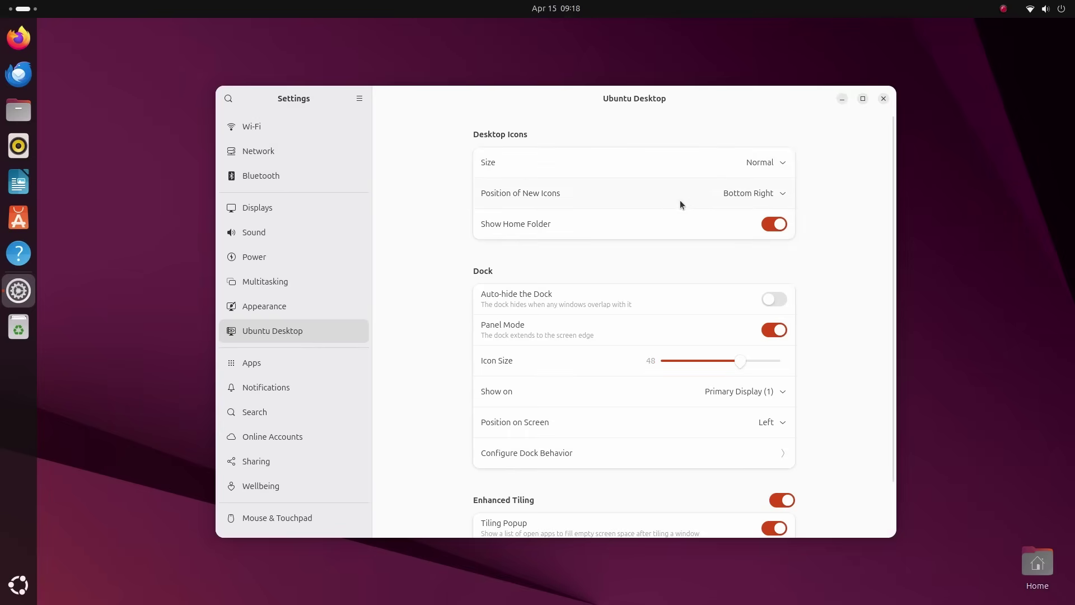
left_click(776, 226)
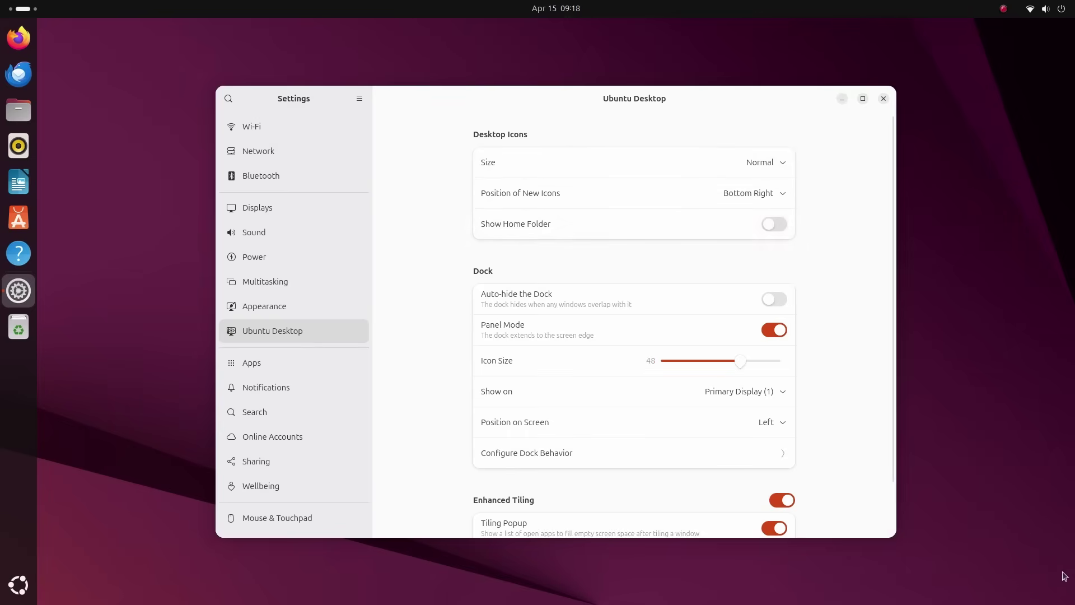
left_click(775, 224)
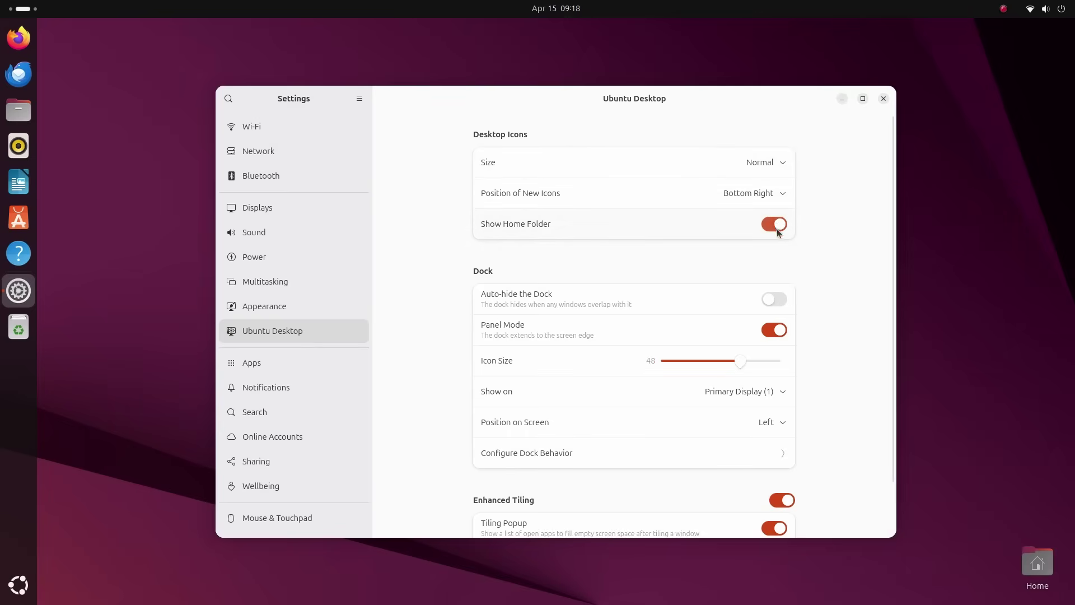
- Try Auto-hide the Dock, shifting the Settings window slightly, and turn the option off again
left_click(774, 299)
left_click_drag(610, 97, 632, 103)
left_click(787, 304)
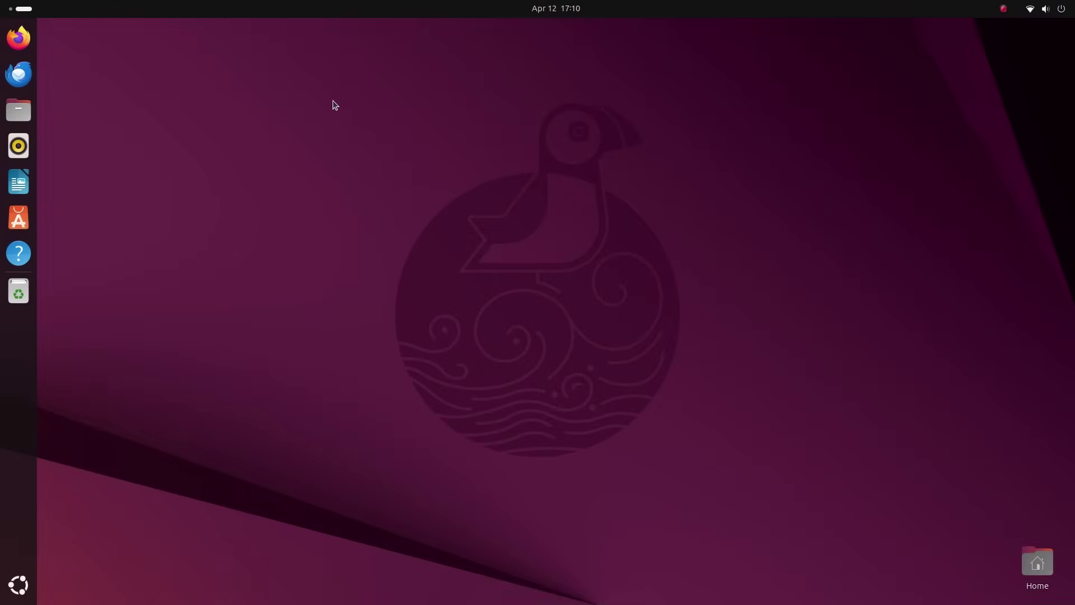
- Check the kernel release in a terminal with "uname -r" and briefly highlight the leading version digits in the output
key("ctrl+alt+t")
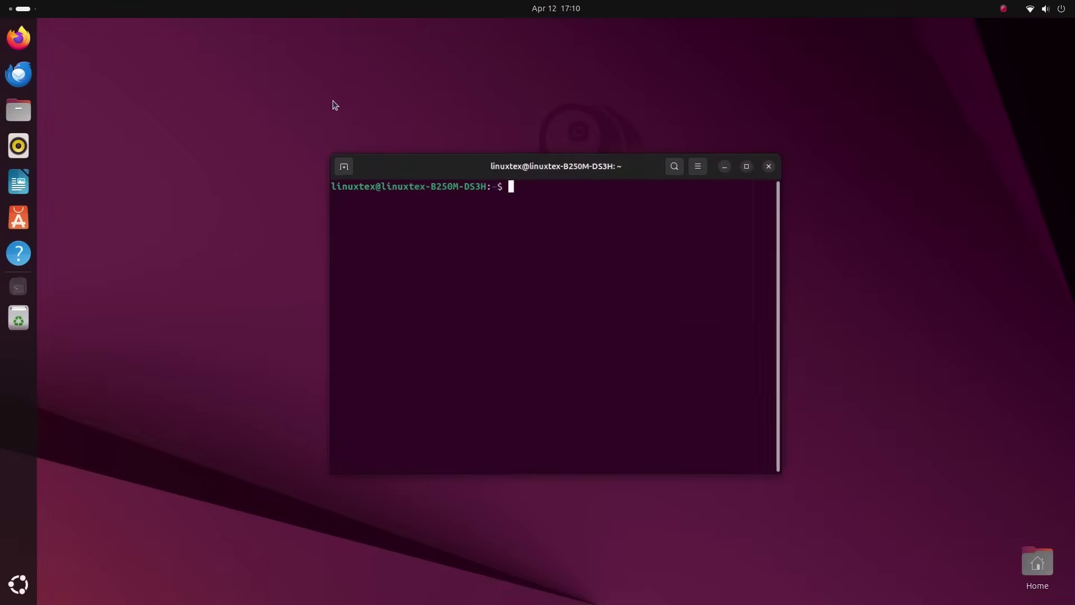
type("uname -r")
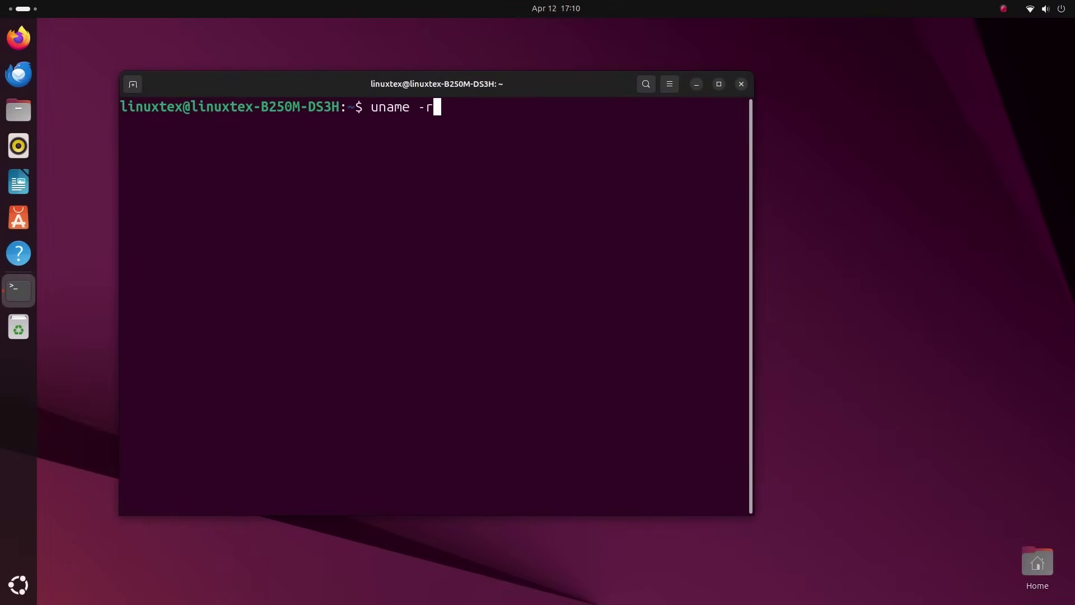
key("Return")
mouse_move(150, 126)
left_mouse_down()
mouse_move(120, 126)
mouse_move(152, 128)
left_mouse_up()
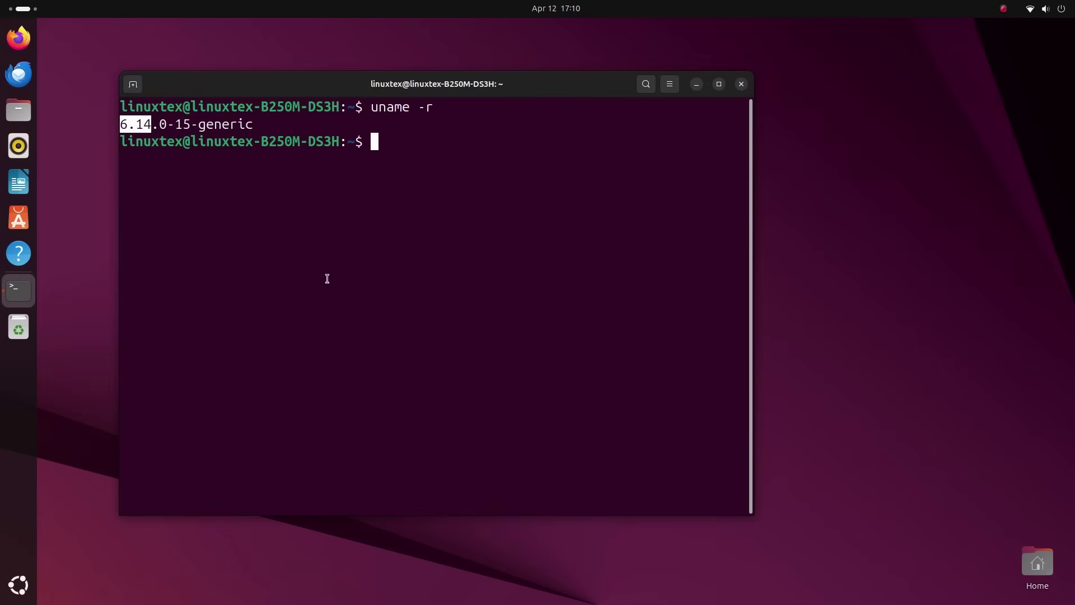
left_click(352, 257)
- Display the full system information with "uname -a" and exit the terminal
type("uname -a")
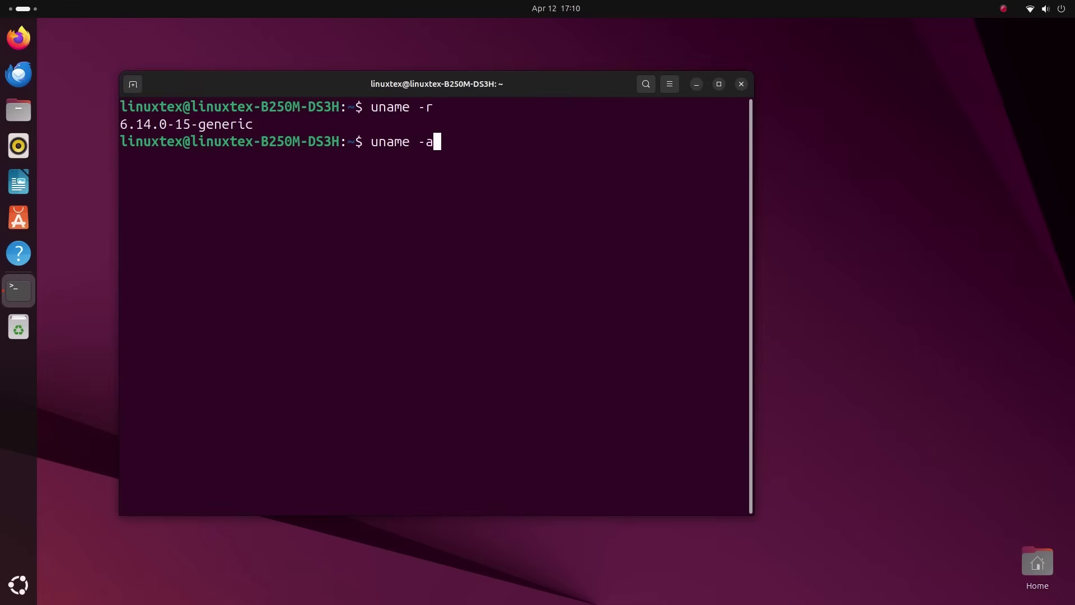
key("Return")
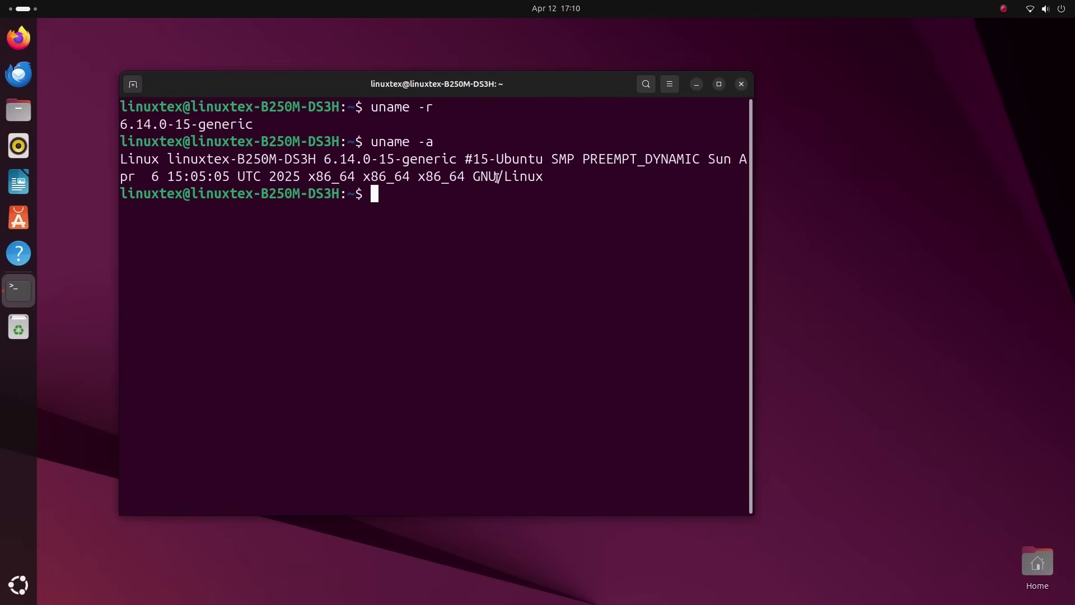
type("exit")
key("Return")
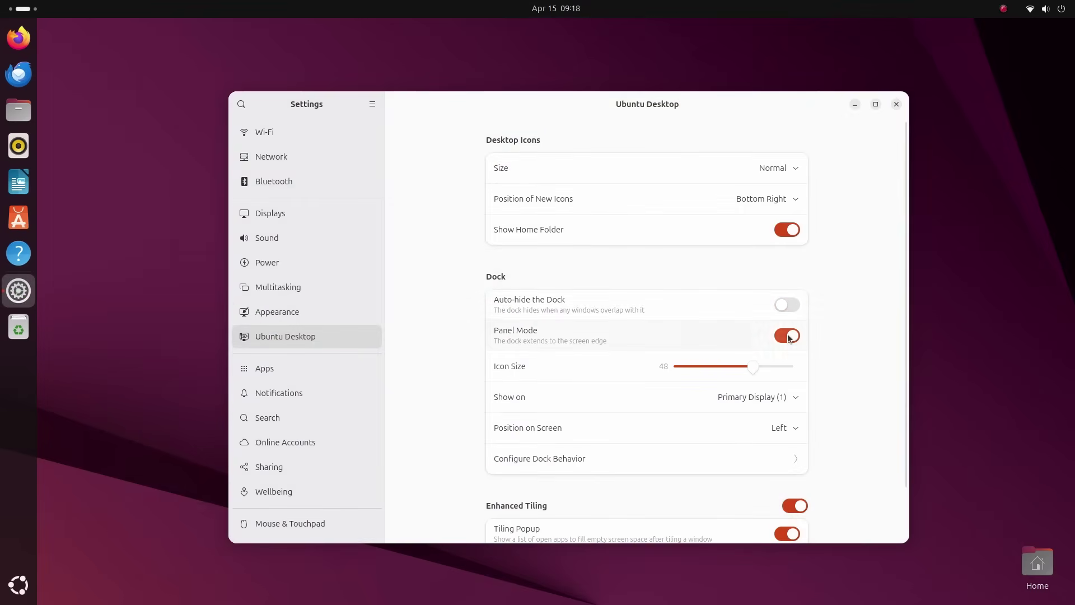
- Turn off the dock's Panel Mode, set its position to Bottom, and move the Settings window up clear of it
left_click(789, 336)
left_click(785, 427)
left_click(798, 477)
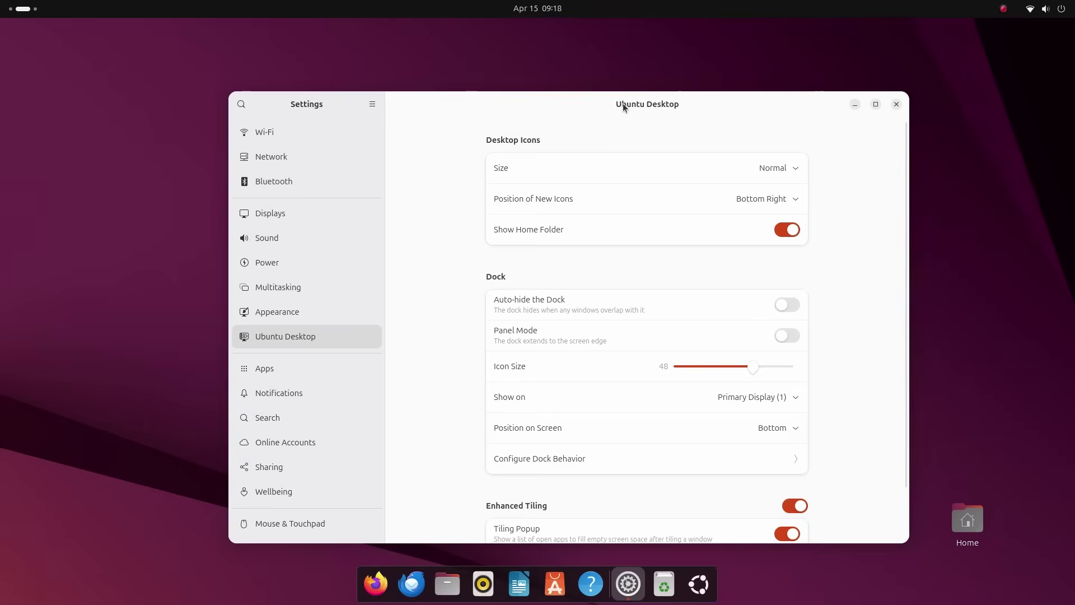
left_click_drag(624, 106, 615, 43)
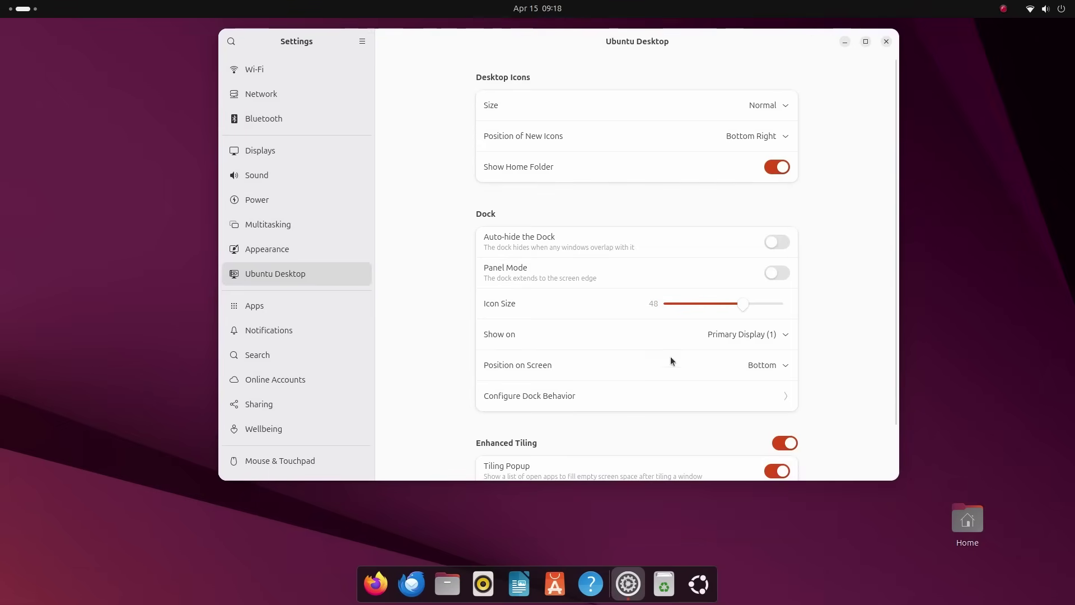
- Turn the dock's Panel Mode back on and set its position on screen to Left
left_click(776, 272)
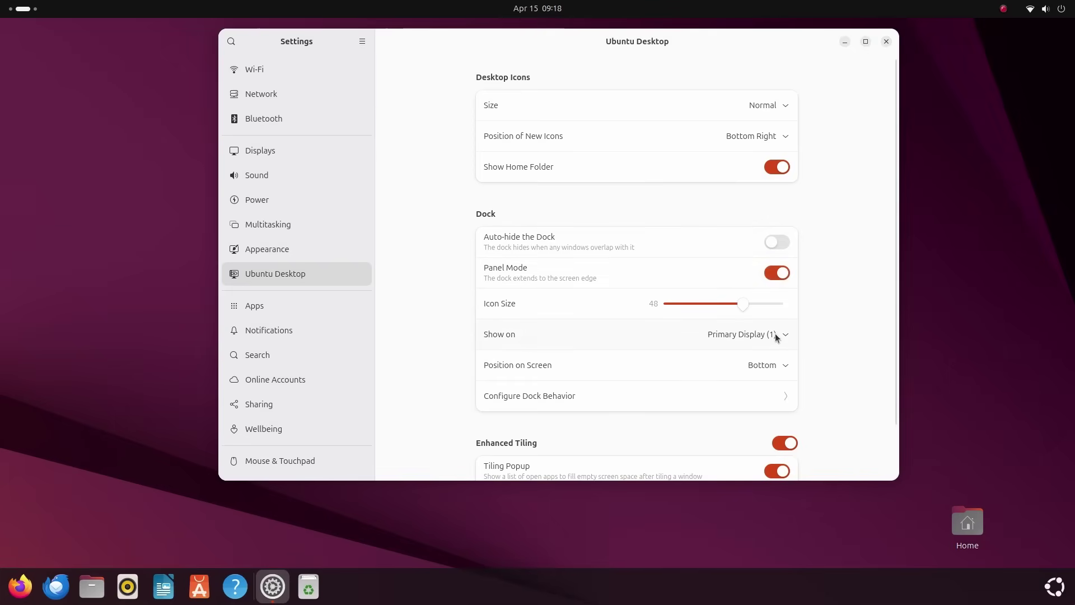
left_click(768, 371)
left_click(768, 390)
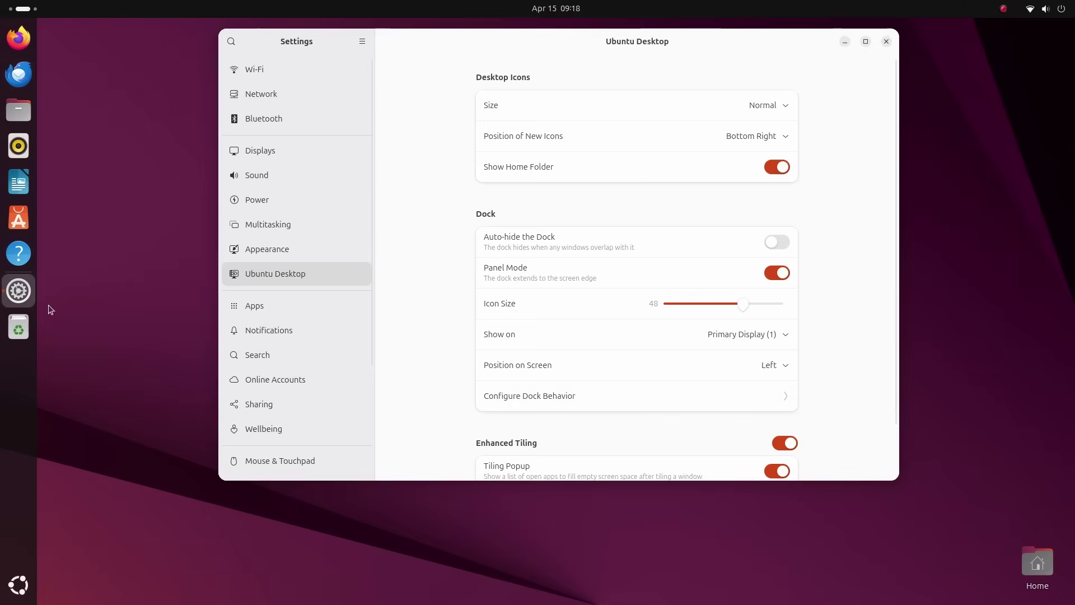
- Open the dock behavior options, switch Show Volumes and Devices on and off again, and close the dialog
mouse_move(743, 302)
left_mouse_down()
mouse_move(758, 302)
mouse_move(669, 304)
mouse_move(744, 303)
left_mouse_up()
scroll(750, 329, "down", 2)
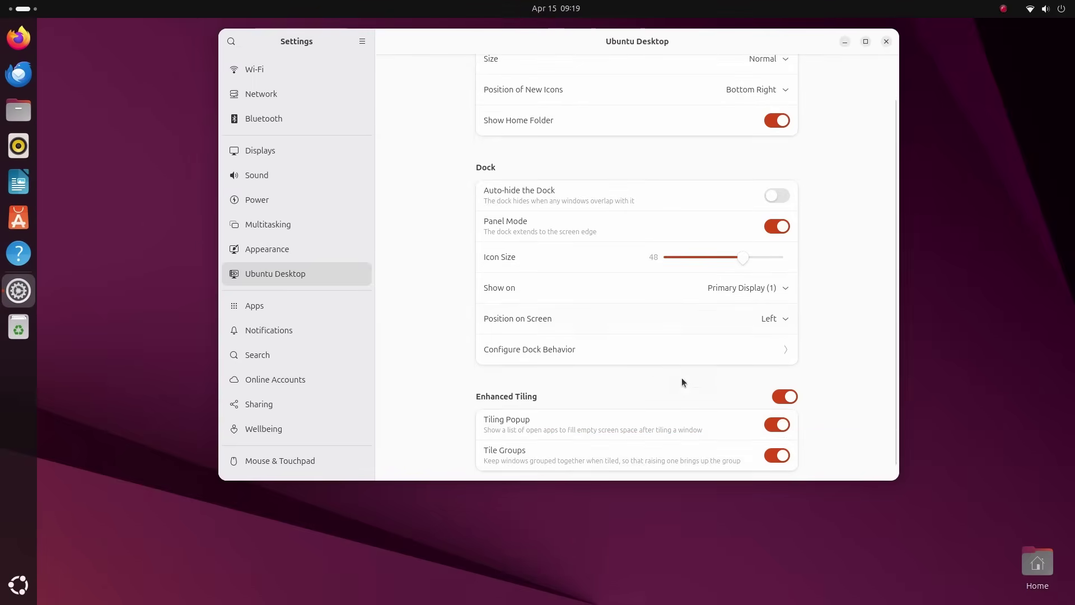
left_click(623, 349)
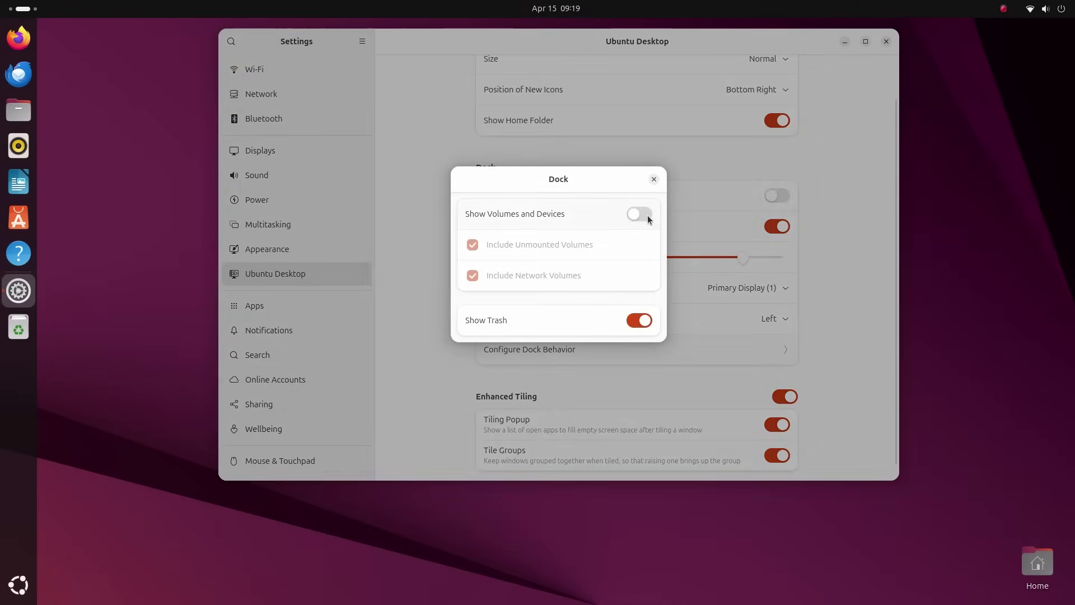
left_click(647, 215)
left_click(647, 215)
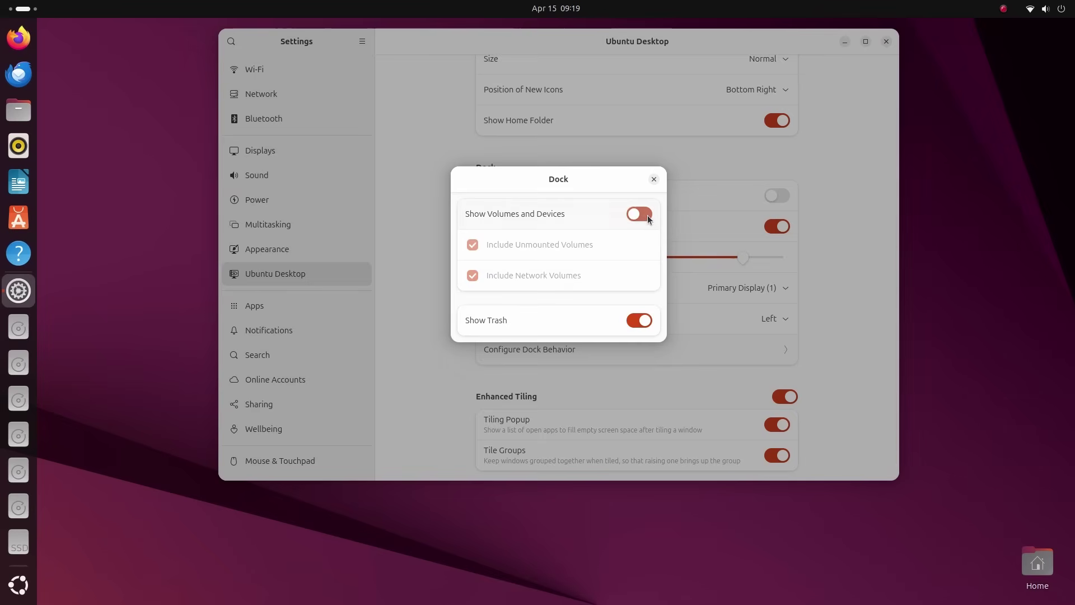
left_click(653, 180)
scroll(696, 303, "down", 1)
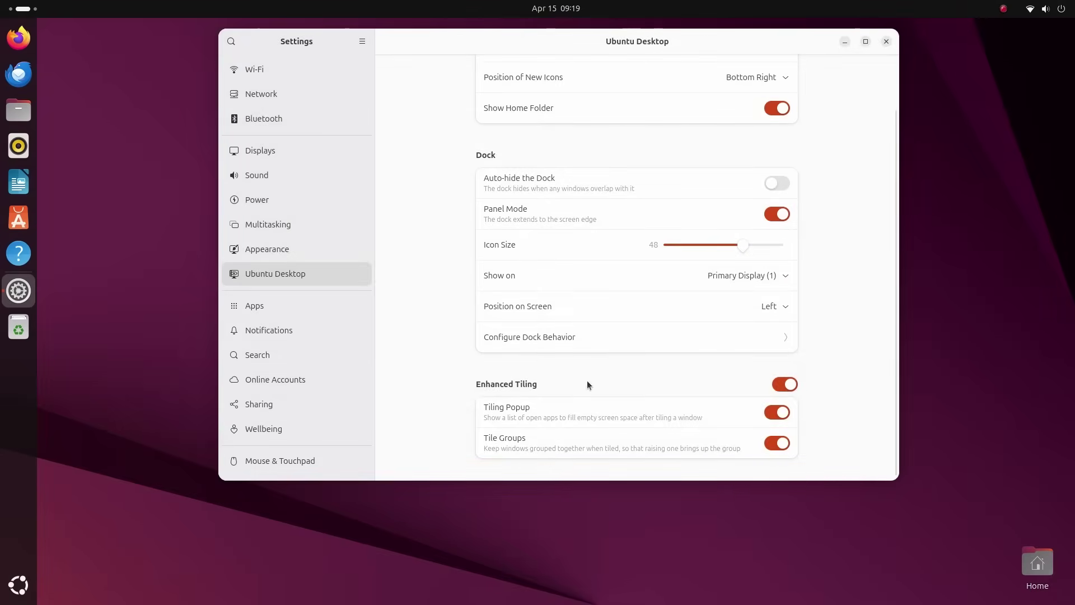
- Examine the list of installed applications in the Apps settings
left_click(336, 307)
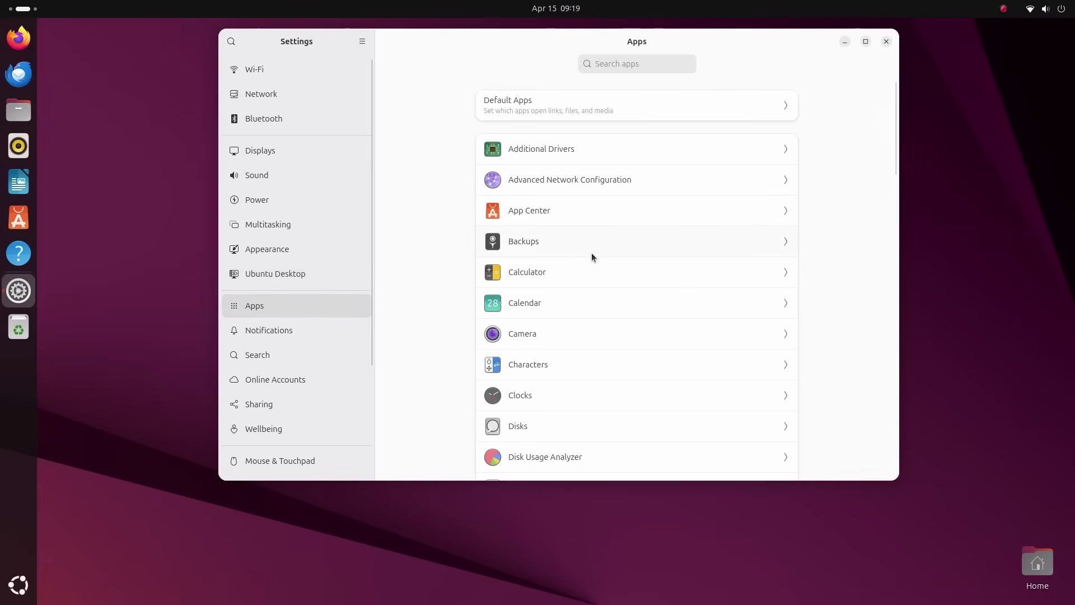
scroll(592, 257, "down", 10)
scroll(591, 257, "down", 10)
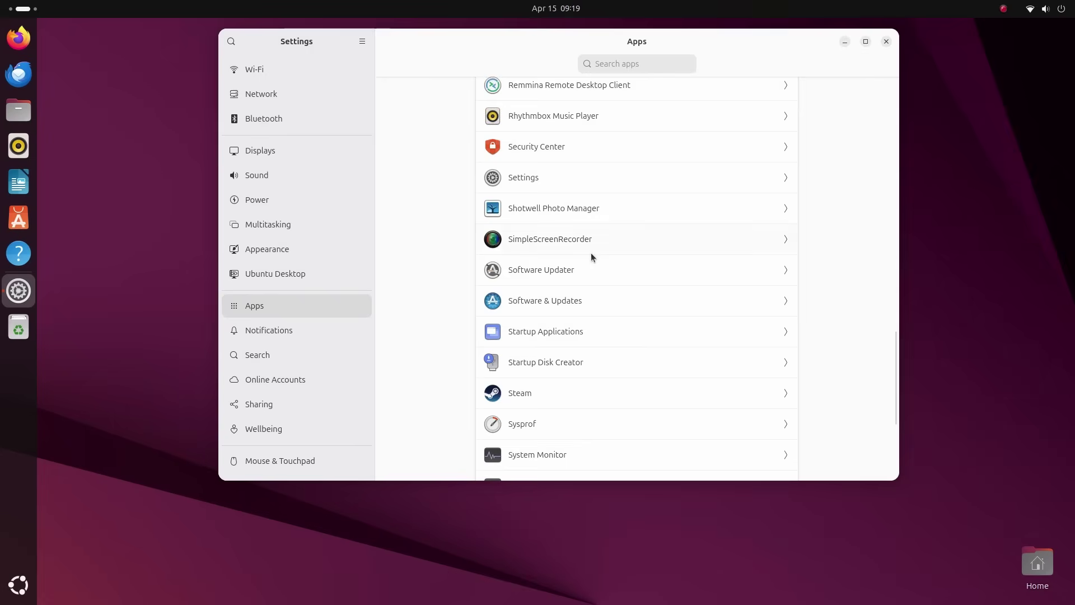
scroll(590, 254, "up", 10)
scroll(587, 250, "up", 10)
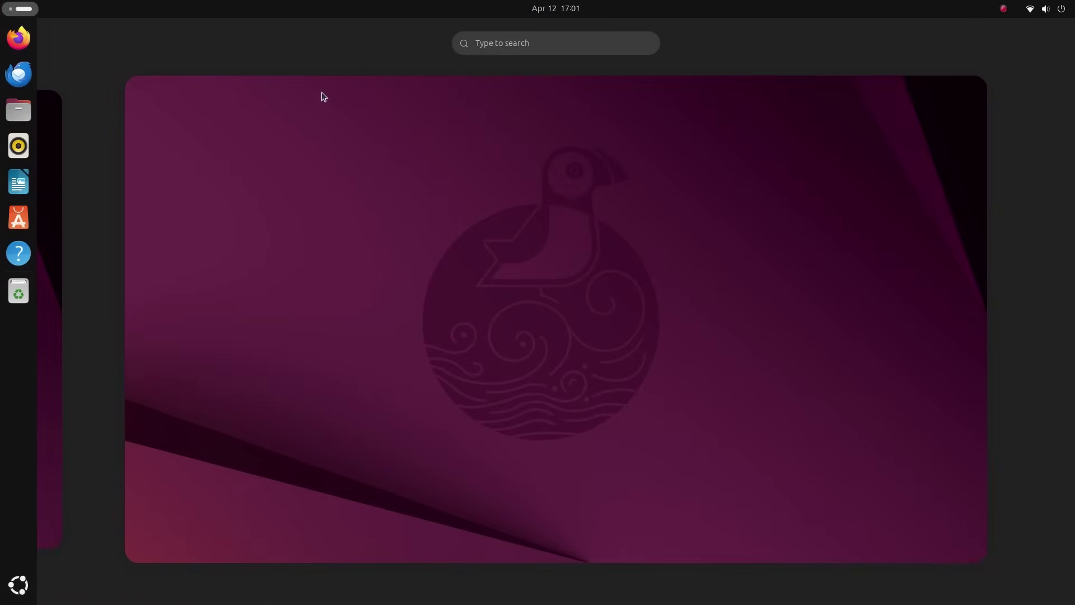
- Install GIMP from a terminal with "sudo apt install gimp", enter the sudo password, and accept the installation with "y"
key("ctrl+alt+t")
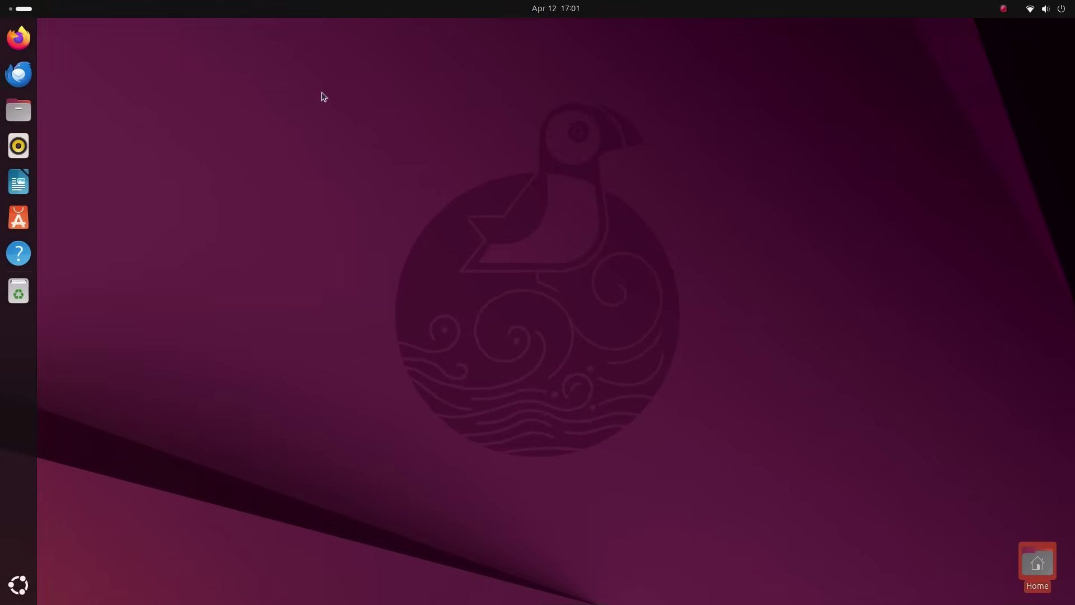
type("sudo")
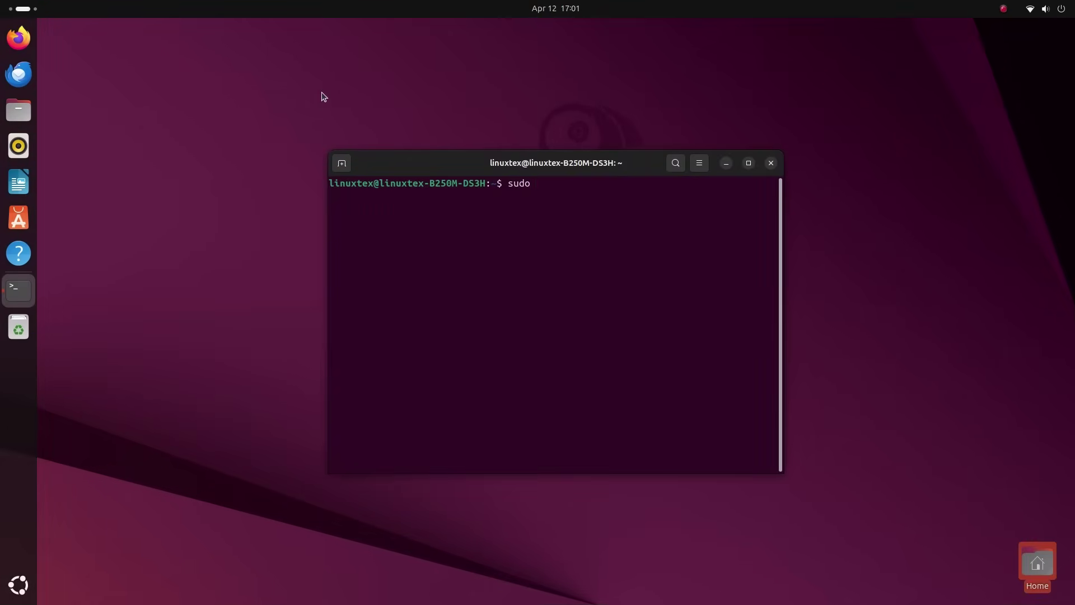
key("ctrl+plus")
type("apt install gimp")
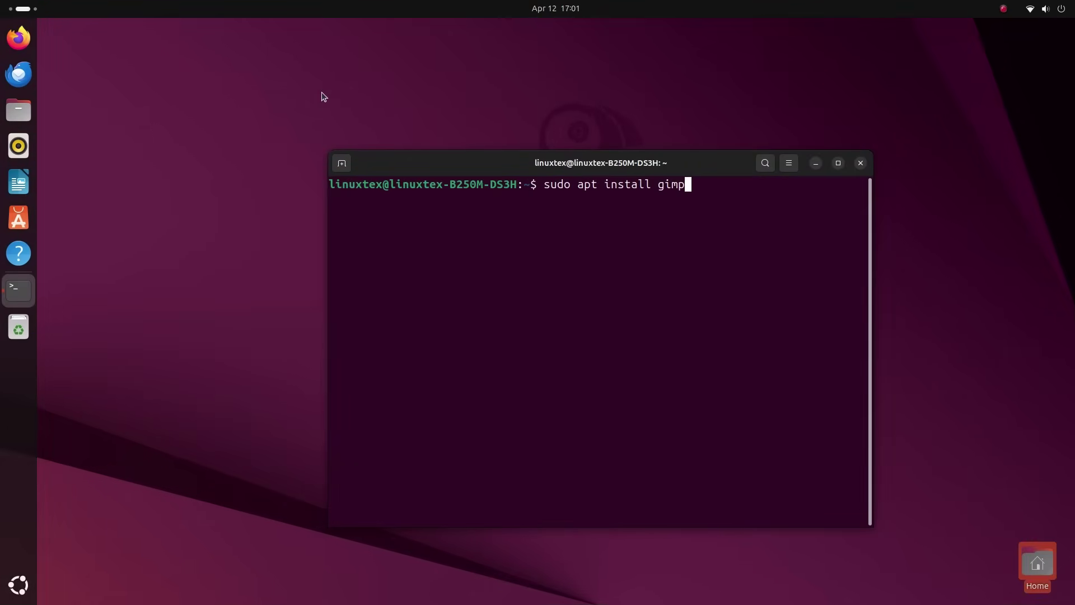
key("Return")
key("Return")
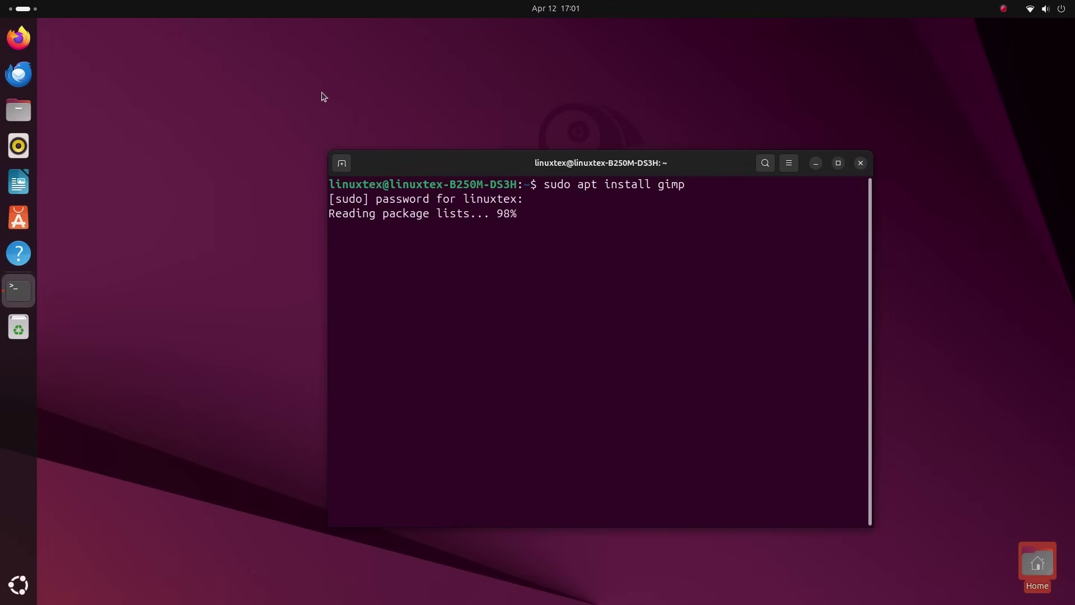
type("y")
key("Return")
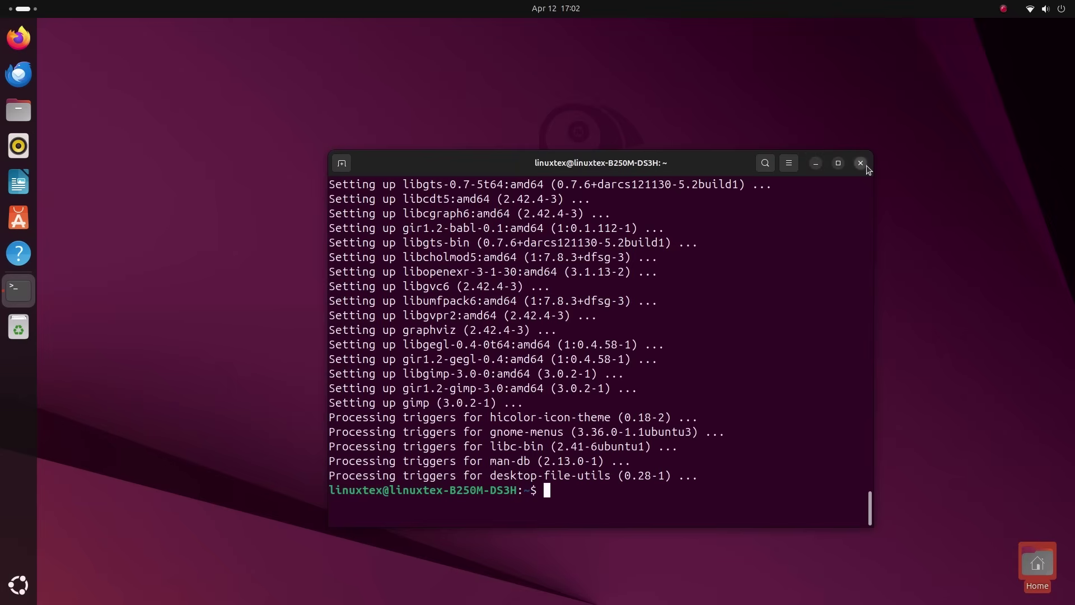
- Close the terminal, launch GIMP and move its Welcome dialog clear of the main window's tools
left_click(860, 163)
key("super")
type("gimp")
key("Return")
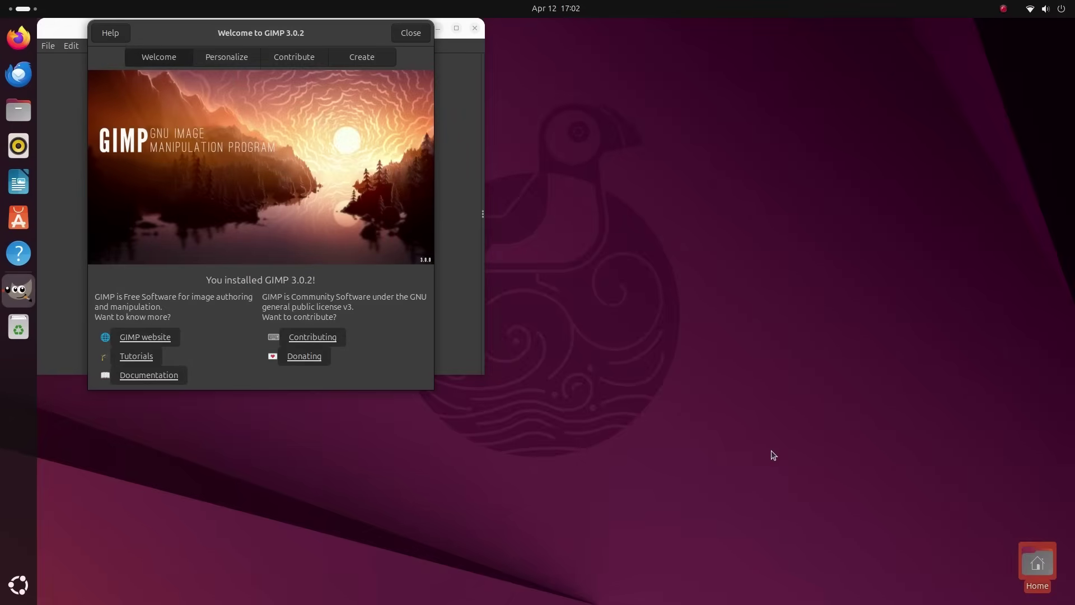
left_click_drag(177, 24, 439, 113)
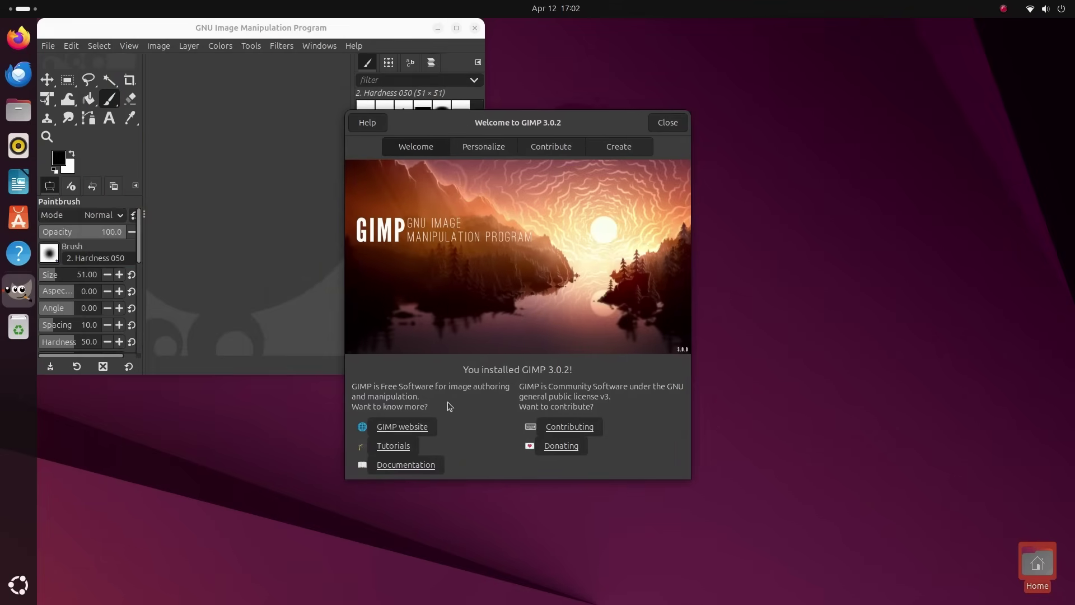
- Set GIMP's color scheme to Light Colors in the Welcome dialog's personalization options and check the icon theme choices
left_click(495, 150)
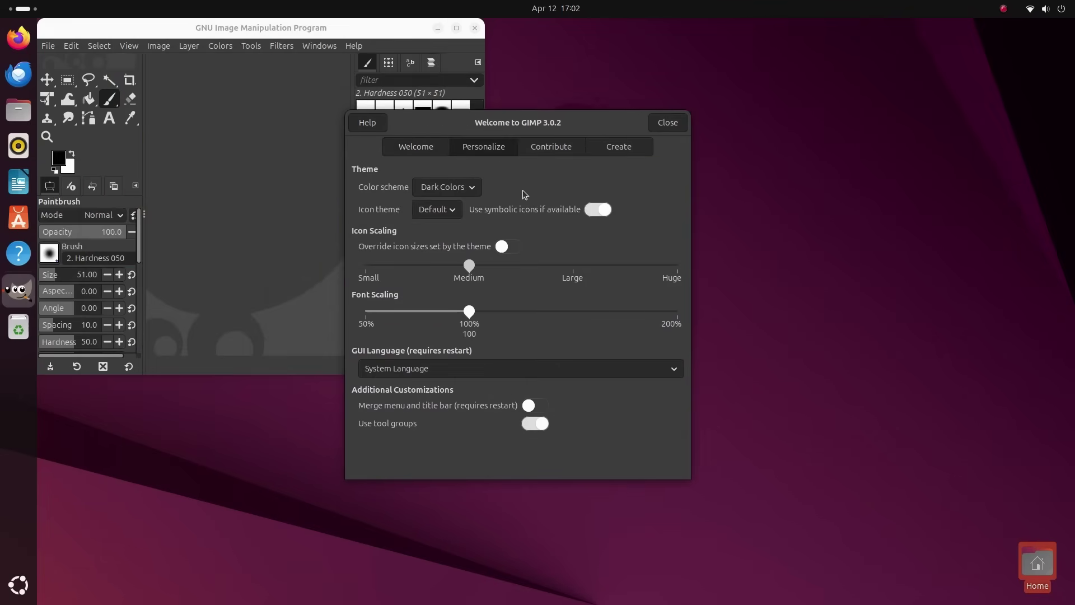
left_click(472, 186)
left_click(467, 157)
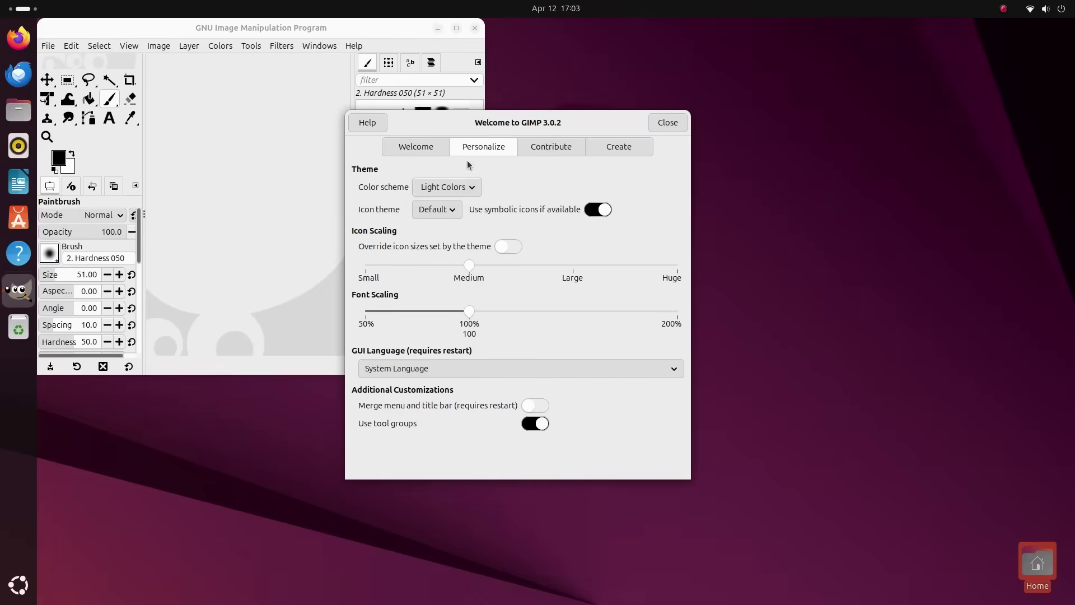
left_click(454, 216)
left_click(448, 210)
- View the Contribute and Create pages of the GIMP Welcome dialog and close it
left_click(575, 147)
left_click(634, 149)
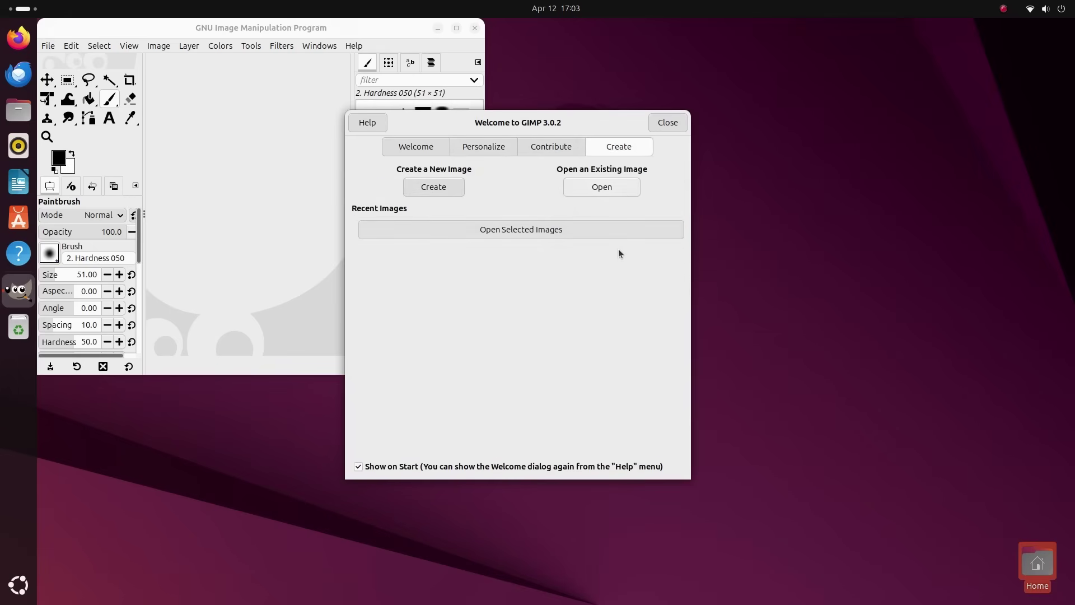
left_click(671, 128)
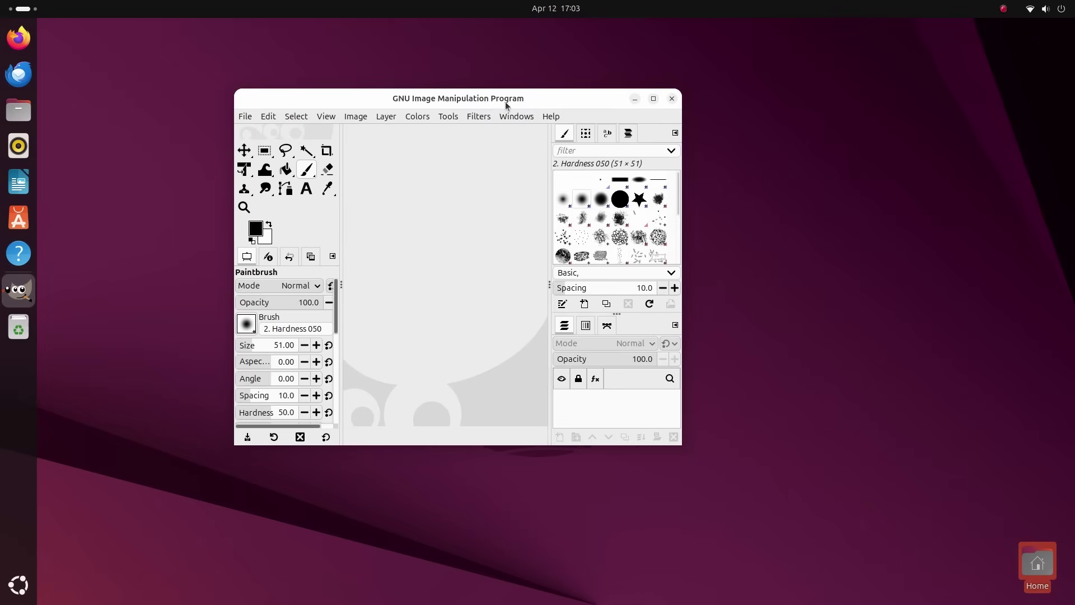
- Open pingu.png from the Pictures/Screenshots folder in GIMP, enlarge the program window and reposition it
left_click(250, 117)
left_click(291, 161)
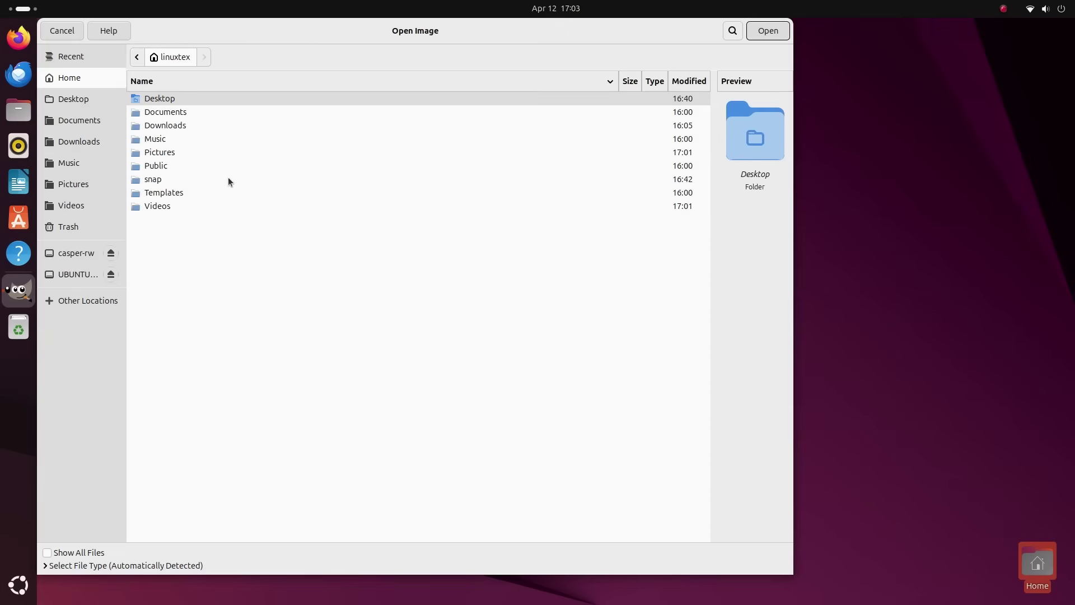
double_click(205, 152)
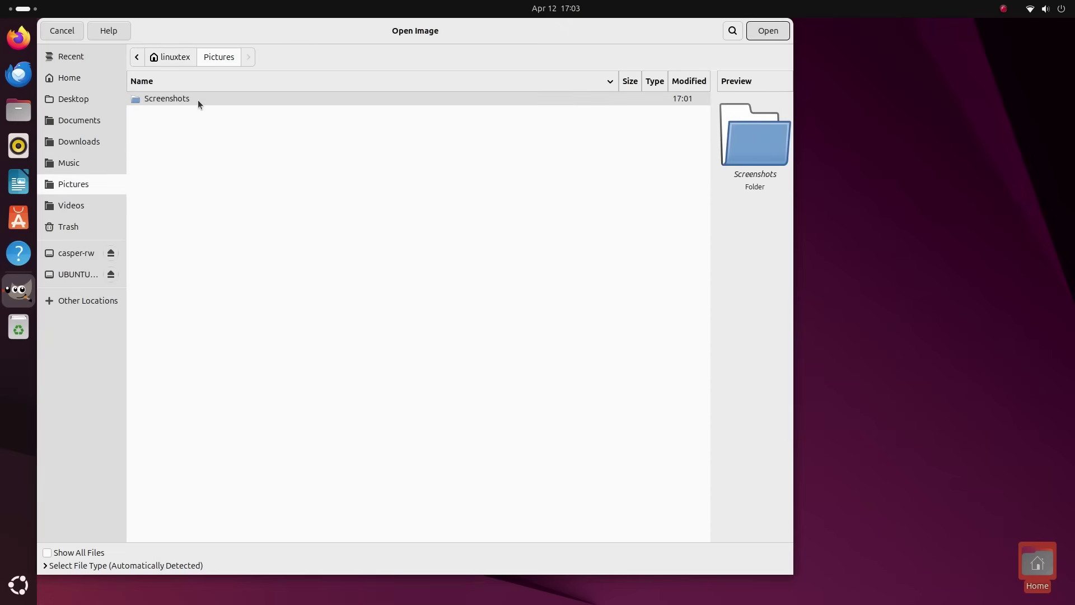
double_click(197, 99)
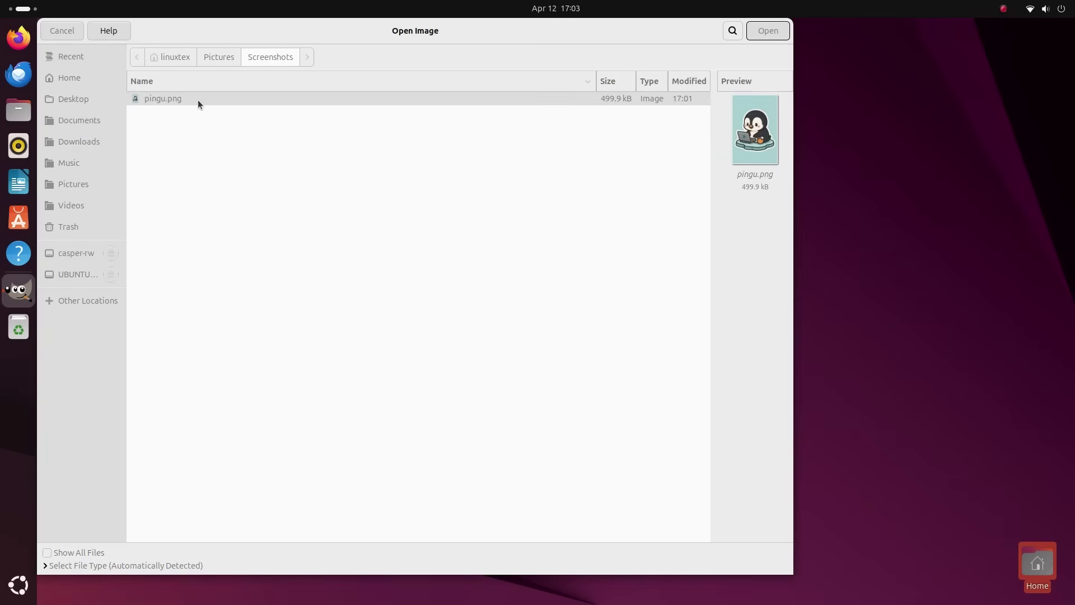
double_click(197, 100)
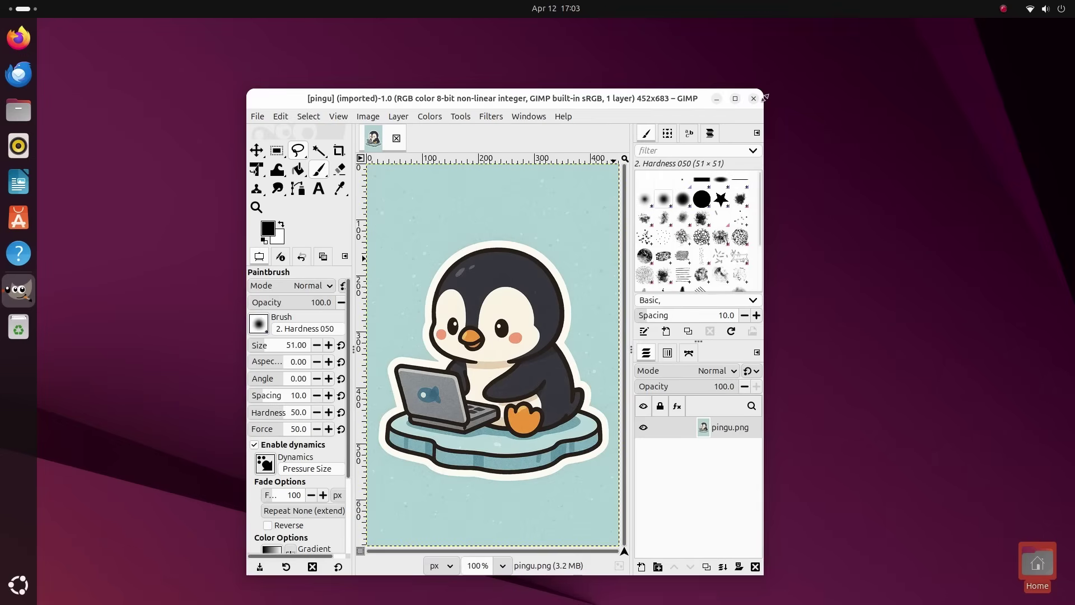
left_click_drag(764, 98, 1072, 47)
left_click_drag(743, 58, 623, 39)
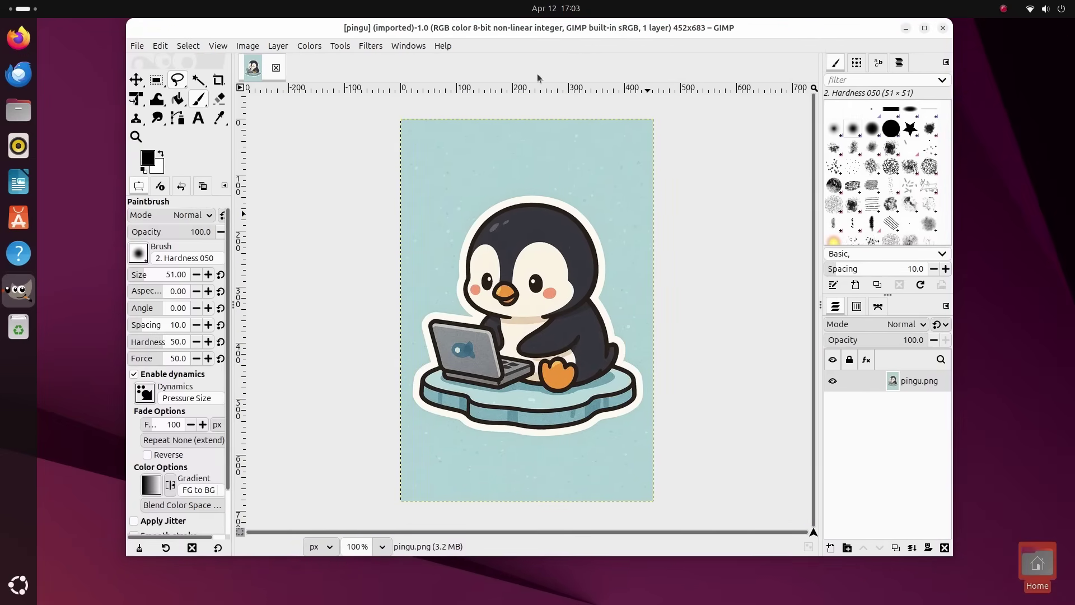
- Check the version of GIMP in its About dialog and close the dialog
left_click(439, 47)
left_click(511, 193)
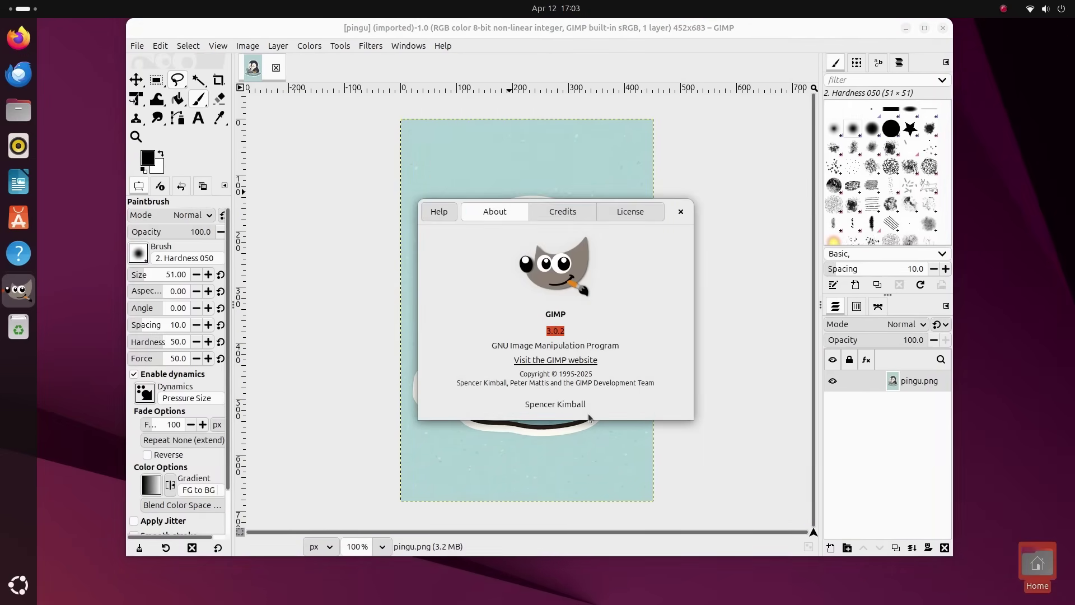
left_click(681, 211)
- Try out the Move tool by shifting the pingu.png layer diagonally, and undo the move
left_click(135, 80)
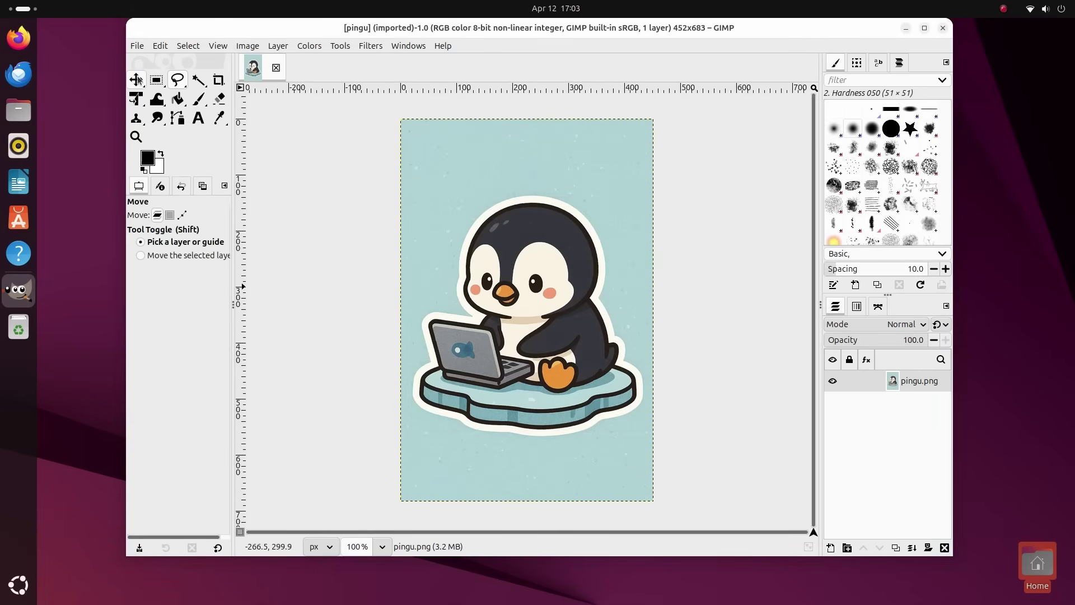
left_click(488, 179)
left_click_drag(488, 179, 644, 258)
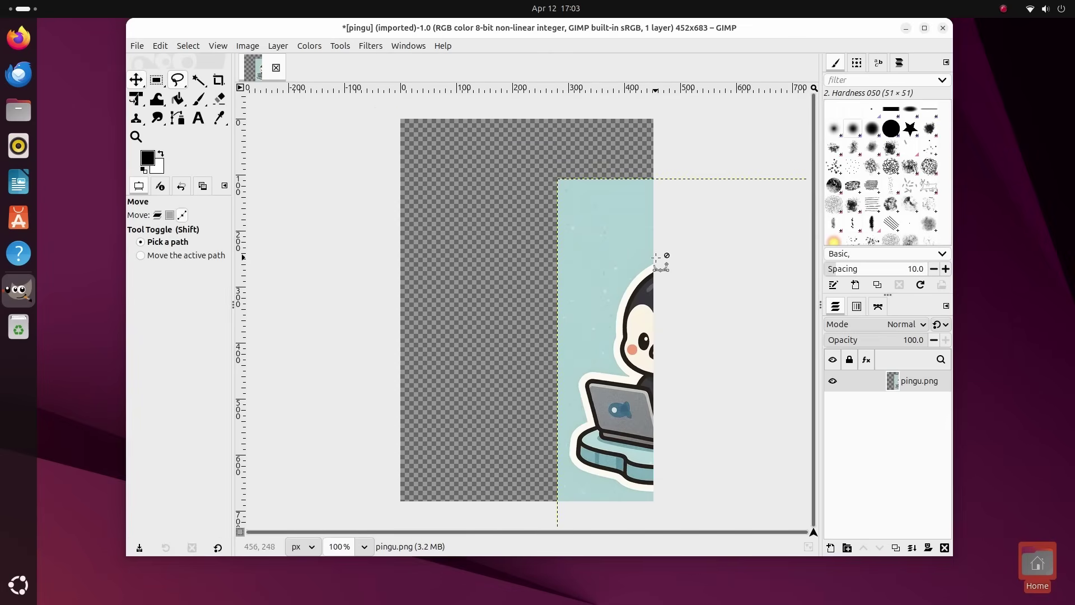
key("ctrl+z")
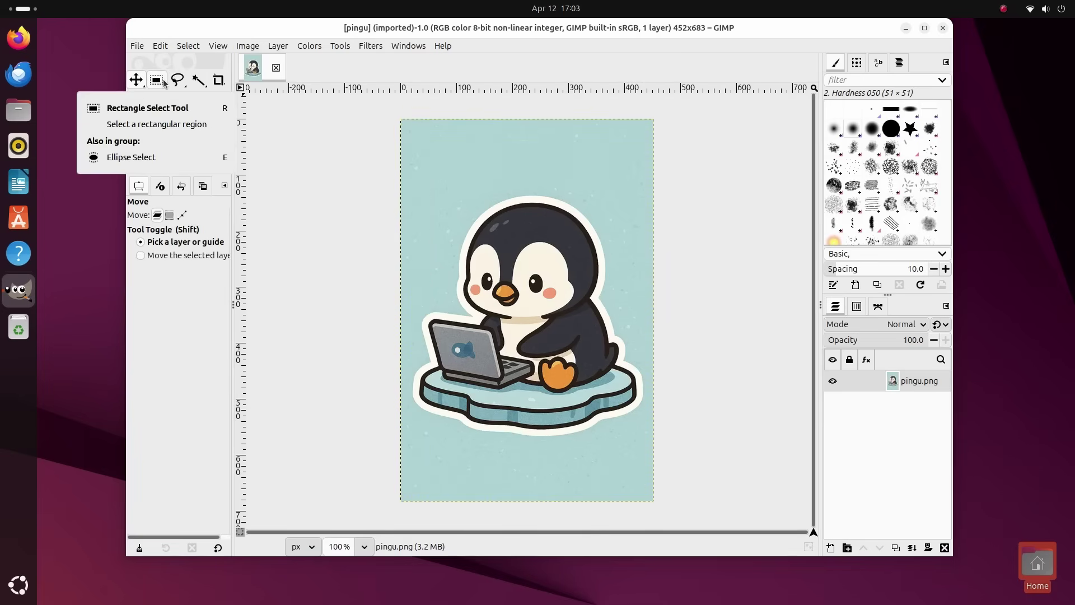
- Draw a rectangular selection across the upper half of the penguin image
left_click(158, 81)
left_click_drag(352, 178, 621, 319)
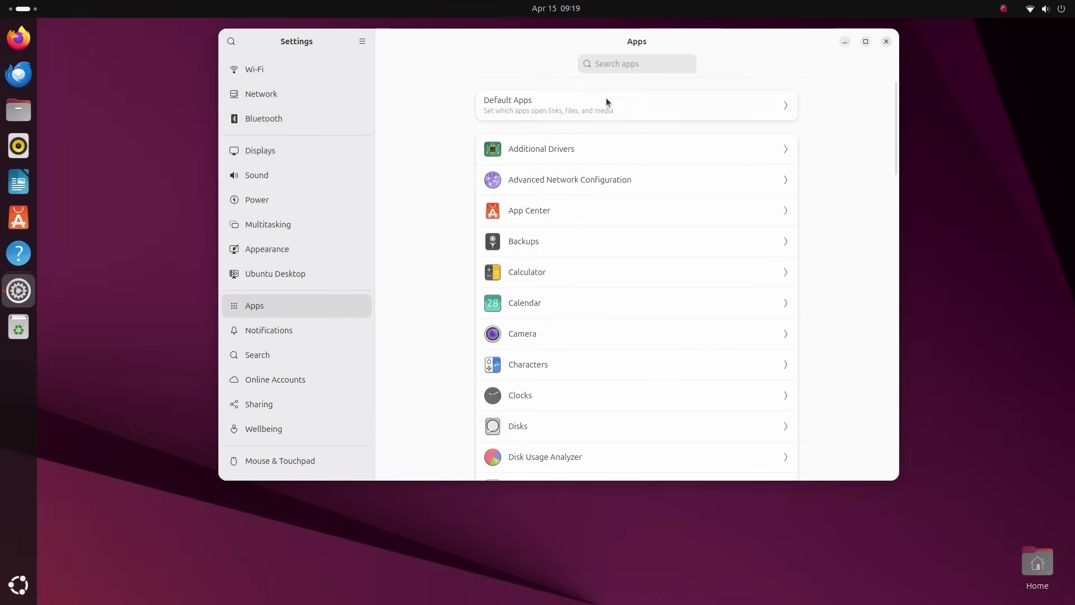
- Examine the Default Apps and Removable Media options in the Apps settings and return to the app list
left_click(606, 99)
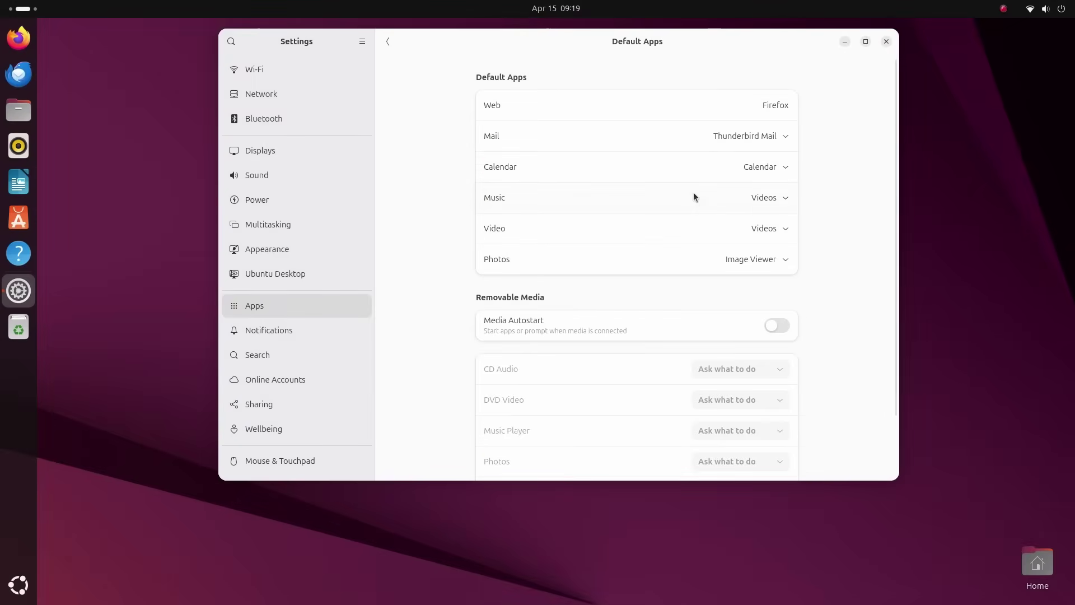
scroll(673, 231, "down", 2)
scroll(672, 231, "up", 2)
left_click(387, 42)
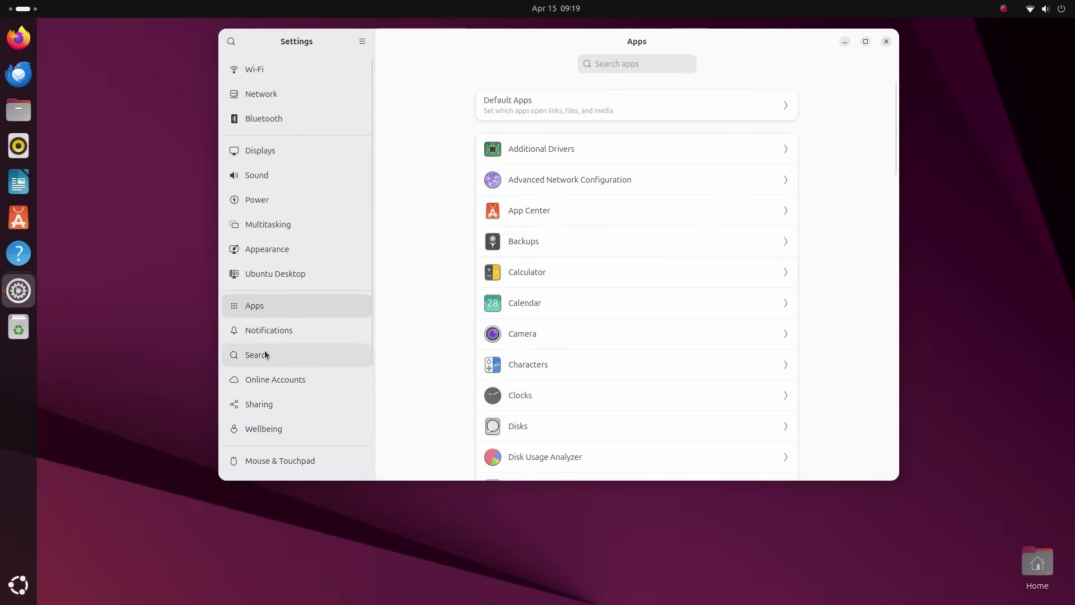
- Look through the Notifications settings and the notification options for Backups
left_click(281, 336)
scroll(546, 176, "down", 1)
scroll(547, 176, "up", 1)
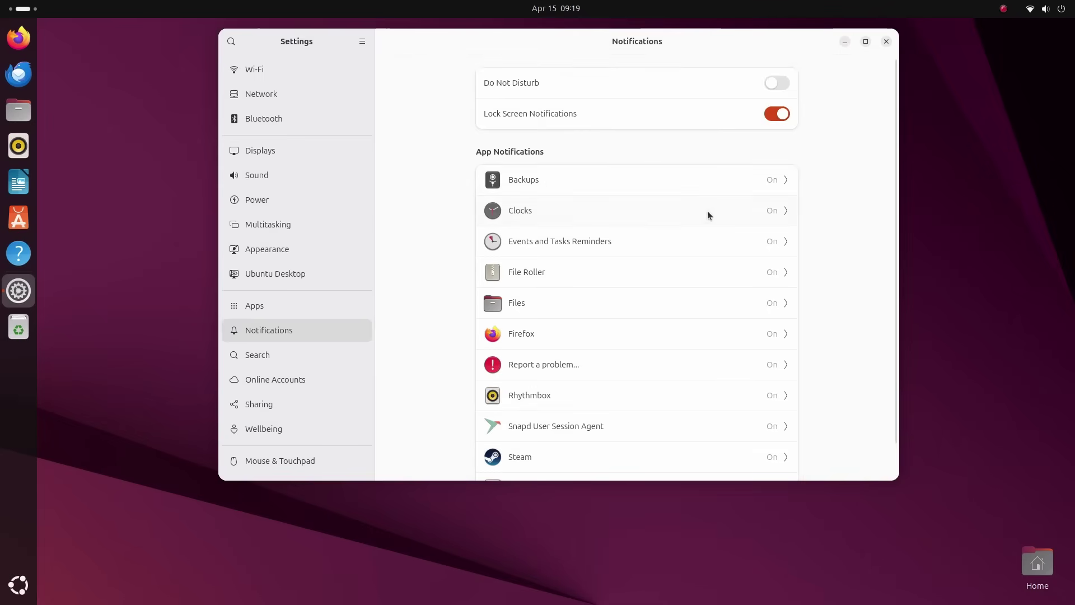
left_click(716, 173)
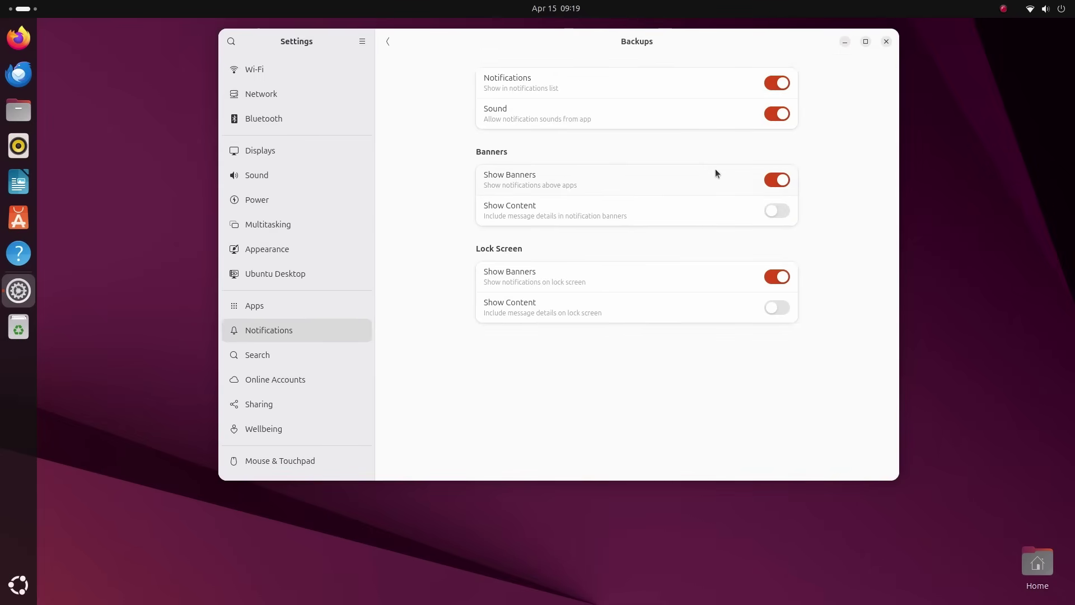
left_click(386, 42)
- Switch off search results for Files, Calendar, Characters, Clocks, Passwords and Keys, and Terminal in the Search settings
left_click(291, 358)
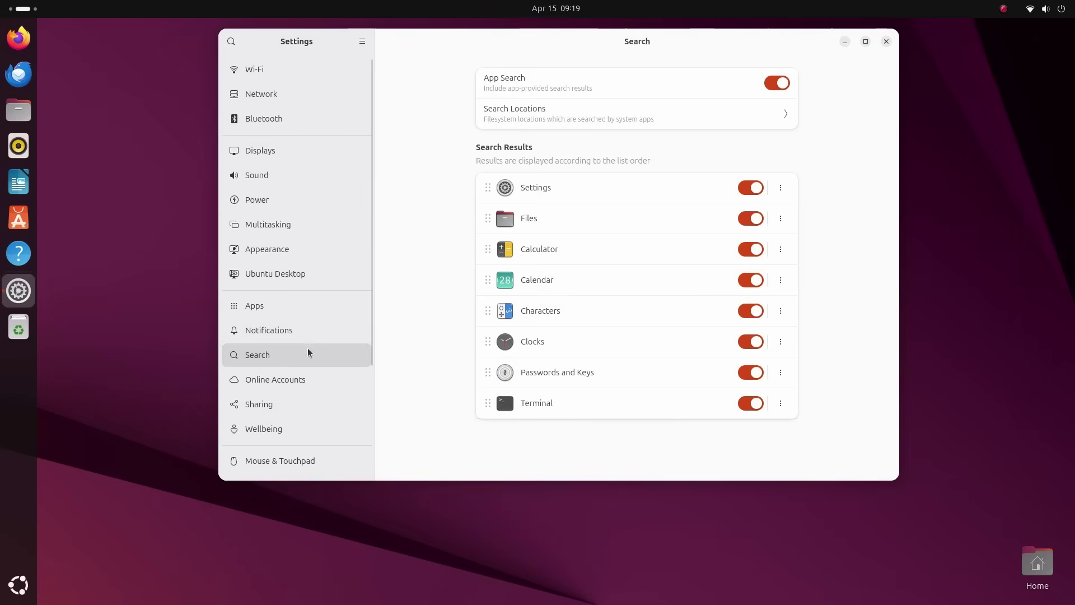
left_click(752, 218)
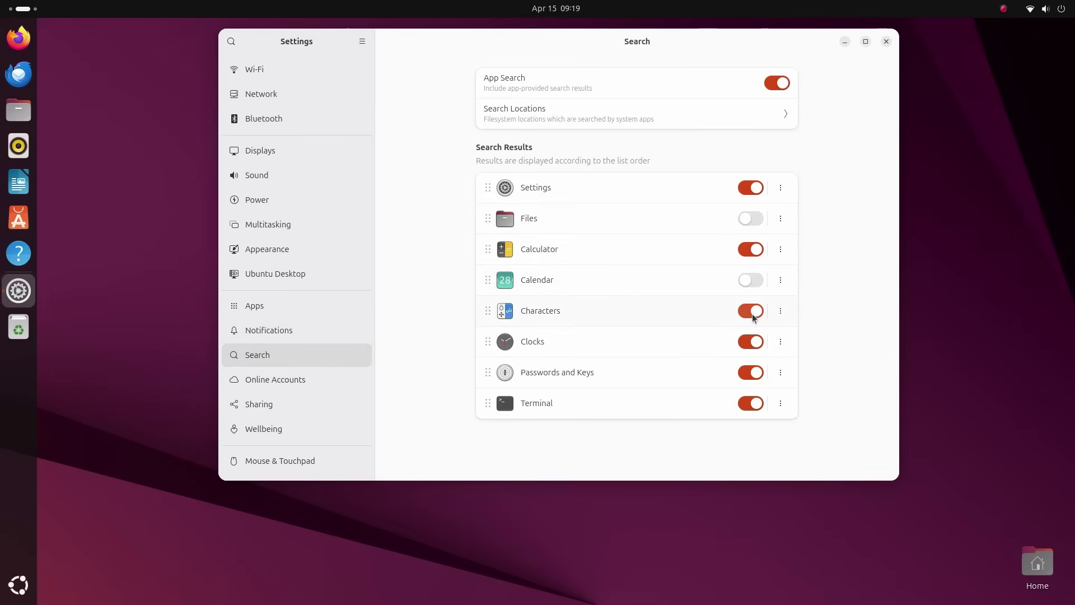
left_click(753, 340)
left_click(750, 372)
left_click(750, 403)
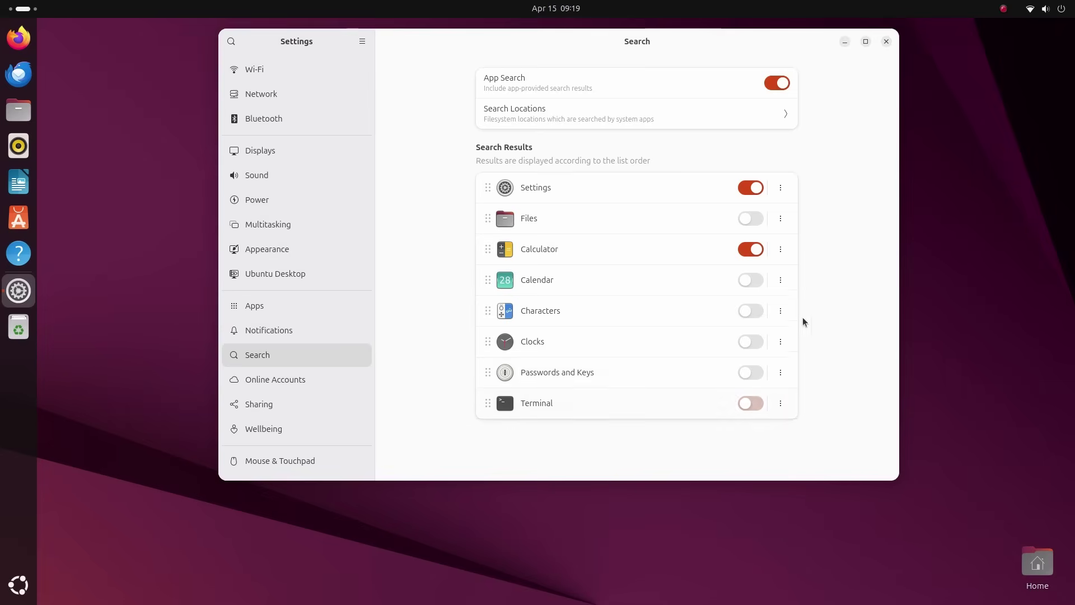
- View the Online Accounts settings, open and close the Microsoft Exchange sign-in form, and go to the Sharing settings
left_click(315, 376)
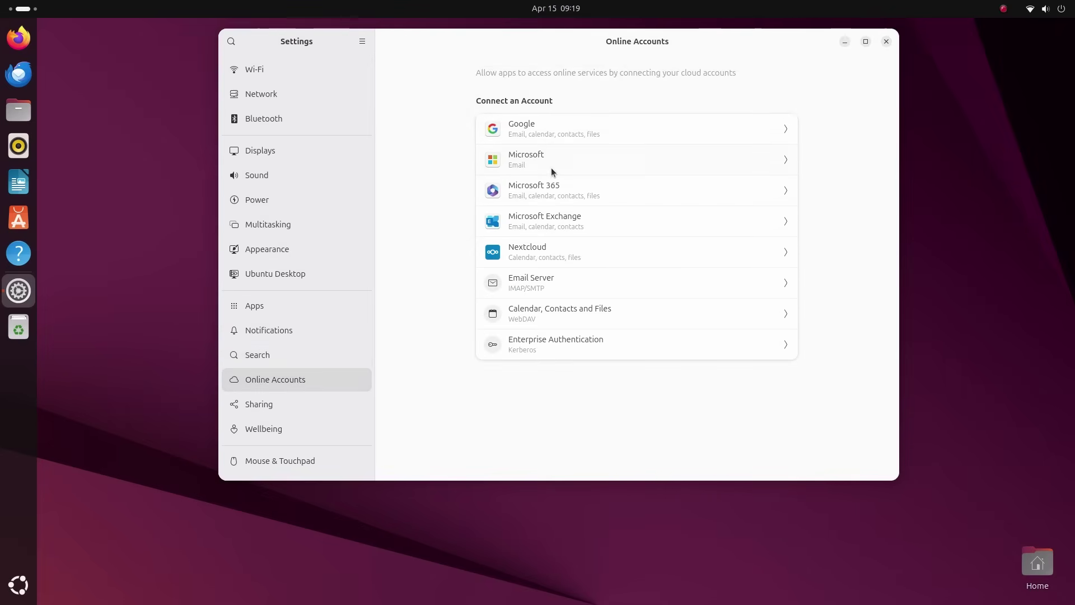
left_click(565, 230)
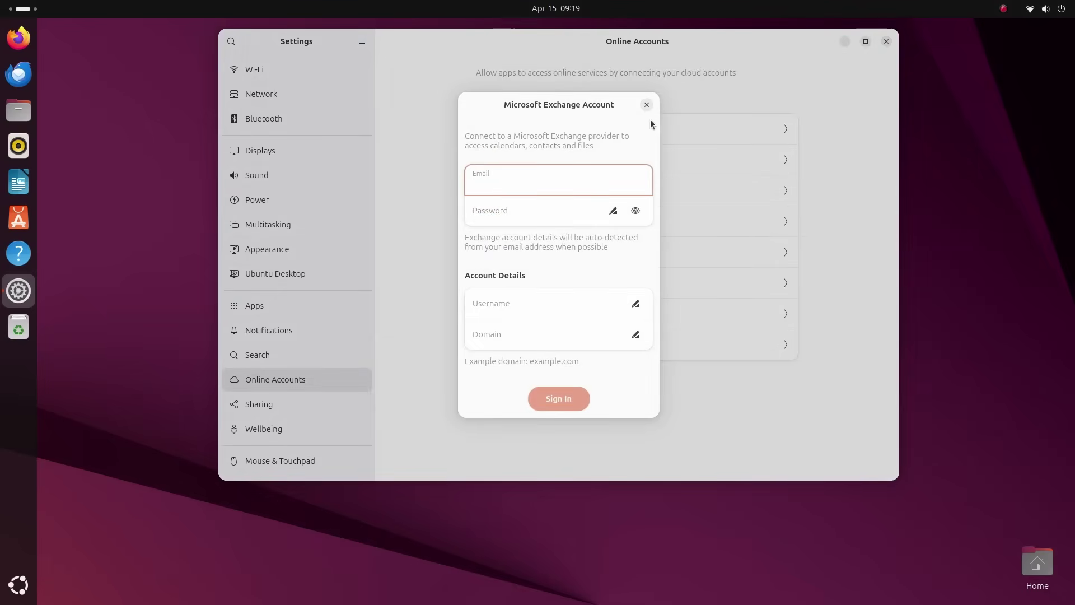
left_click(646, 105)
left_click(300, 399)
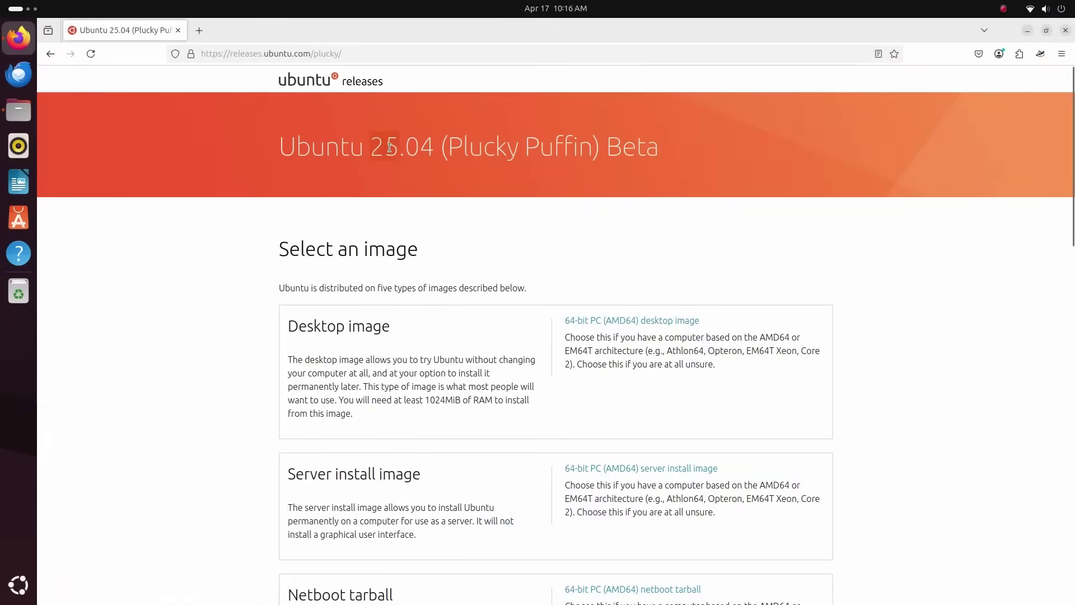
- In Firefox, start downloading the 64-bit PC (AMD64) desktop image of Ubuntu 25.04 Beta, cancel the download and close the browser
triple_click(390, 147)
left_click(642, 237)
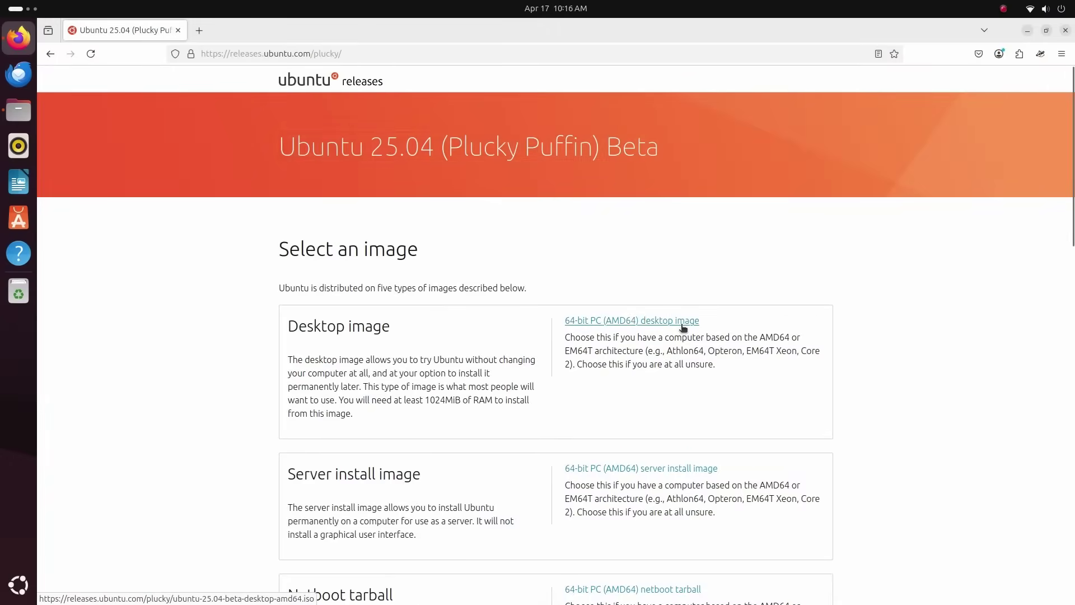
left_click(687, 321)
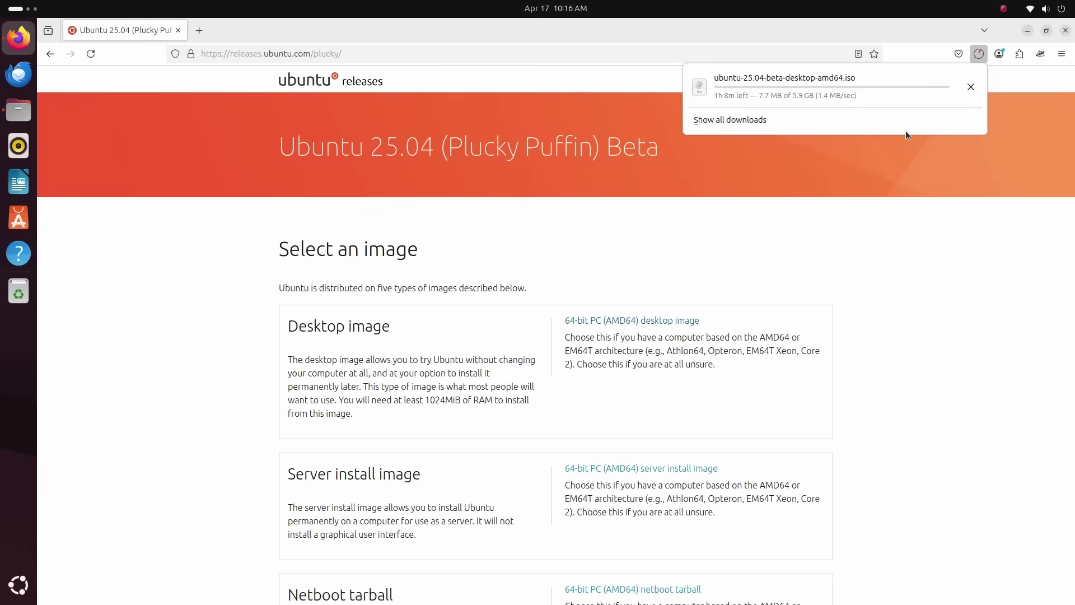
left_click(970, 87)
left_click(1065, 30)
left_click(1064, 30)
- Check the size of ubuntu-25.04-beta-desktop-amd64.iso in its file properties and close them
left_click(445, 240)
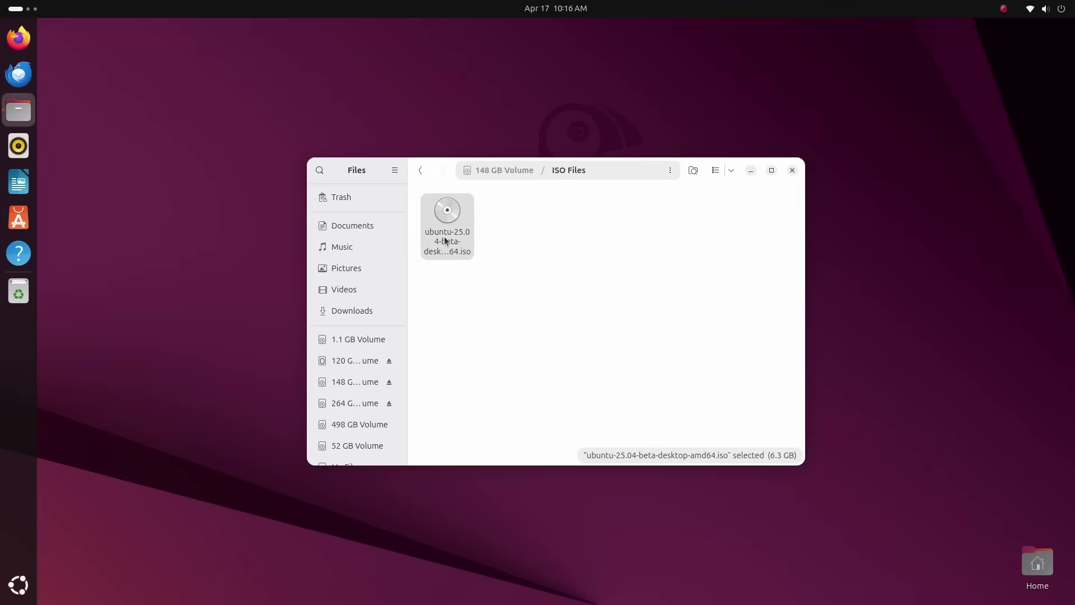
right_click(445, 240)
left_click(529, 471)
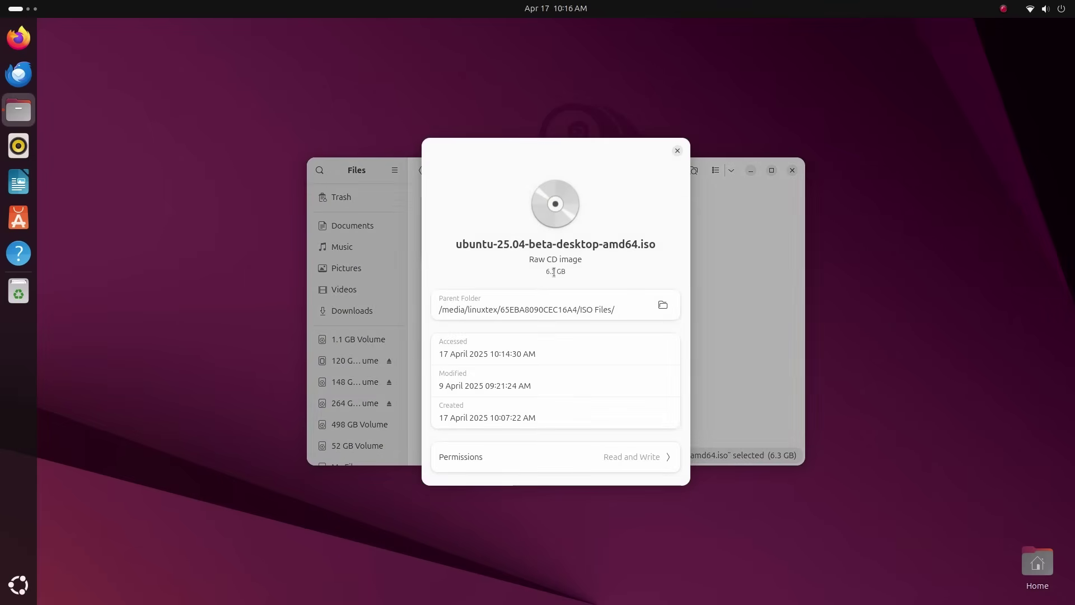
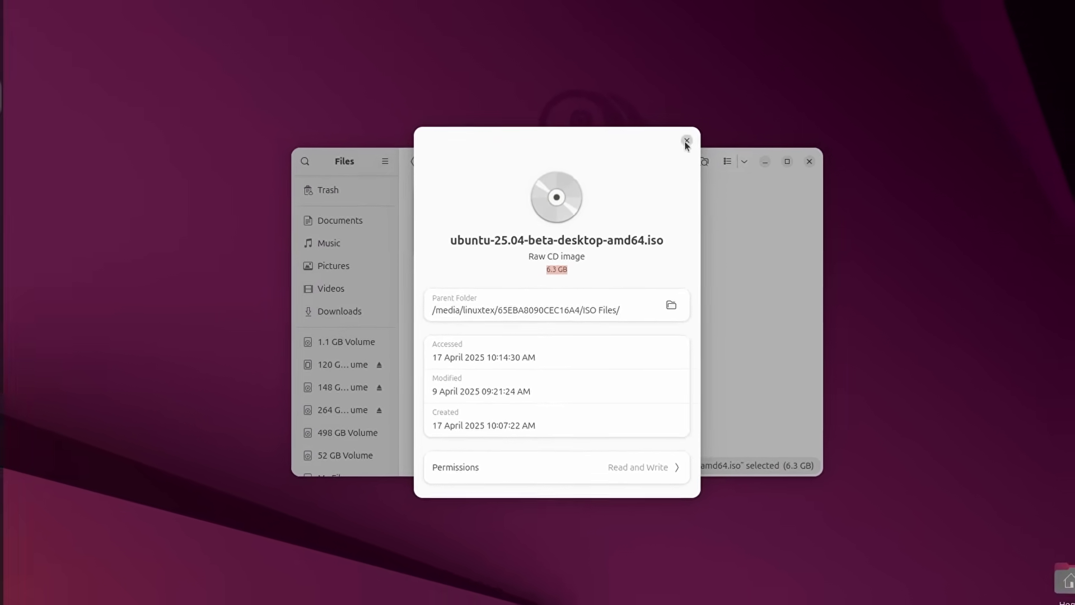
left_click(703, 123)
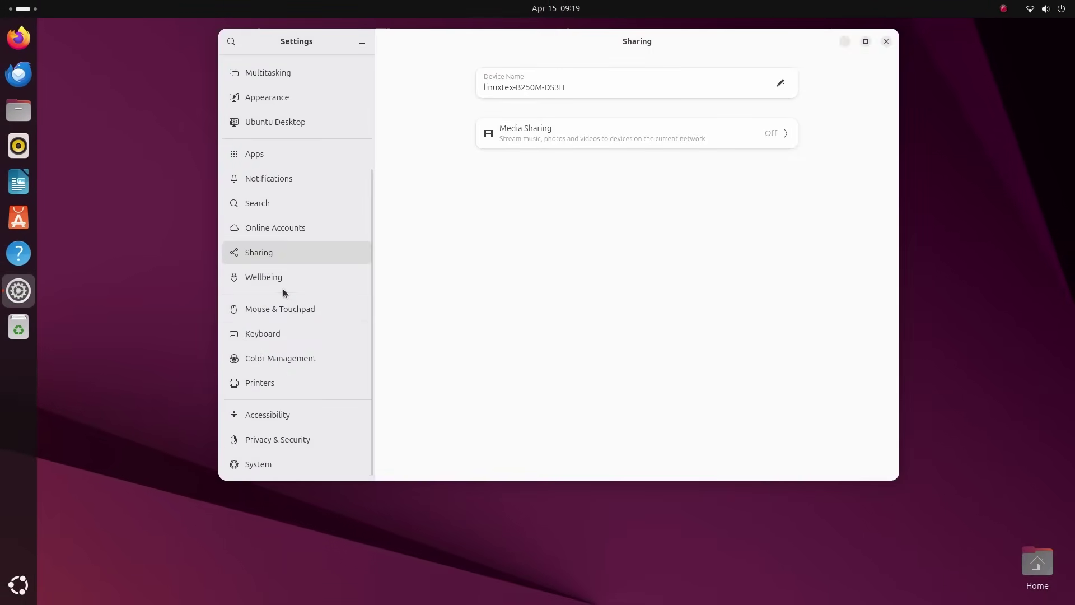
- Examine the screen time, screen limit and break reminder options in the Wellbeing settings
left_click(283, 286)
scroll(633, 234, "down", 3)
scroll(633, 234, "up", 3)
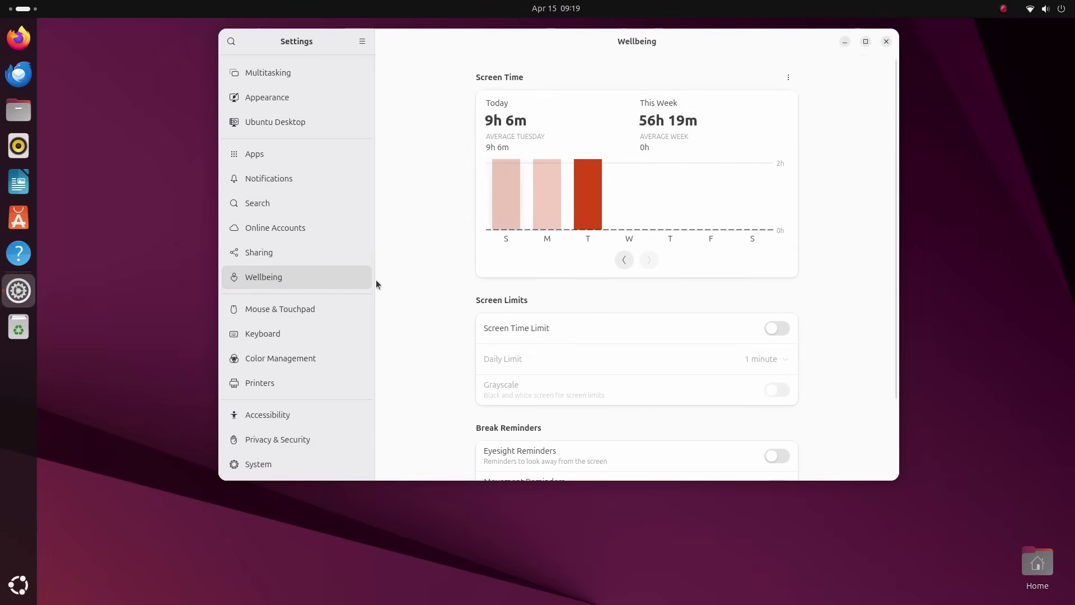
- Open the Mouse & Touchpad settings and try single, double and secondary clicks plus scrolling in the test dialog
left_click(286, 317)
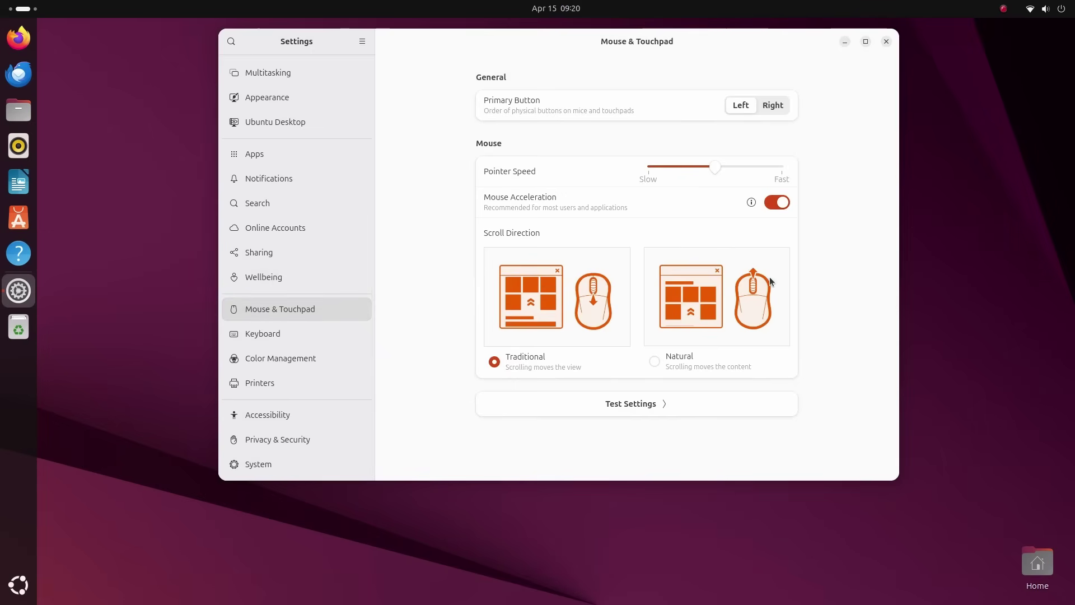
left_click(662, 399)
double_click(579, 250)
right_click(578, 250)
right_click(578, 250)
double_click(577, 249)
left_click(576, 247)
double_click(577, 247)
left_click(605, 122)
scroll(545, 246, "down", 5)
scroll(544, 247, "down", 10)
left_click(725, 119)
- Examine the Keyboard settings, the C24F390 monitor's color profile in Color Management, and the Printers settings
left_click(266, 334)
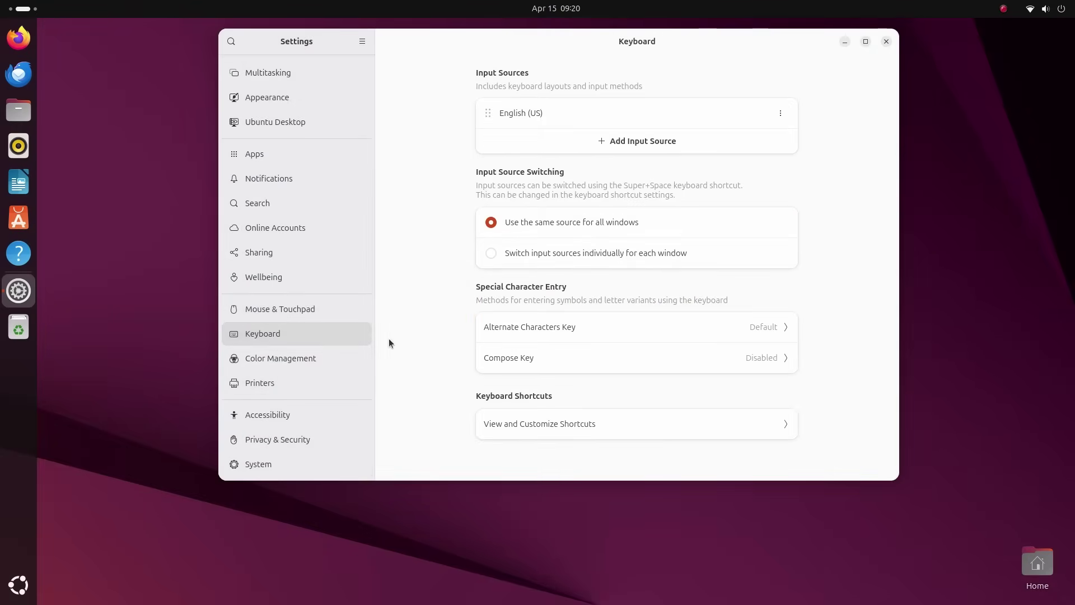
left_click(280, 359)
left_click(780, 107)
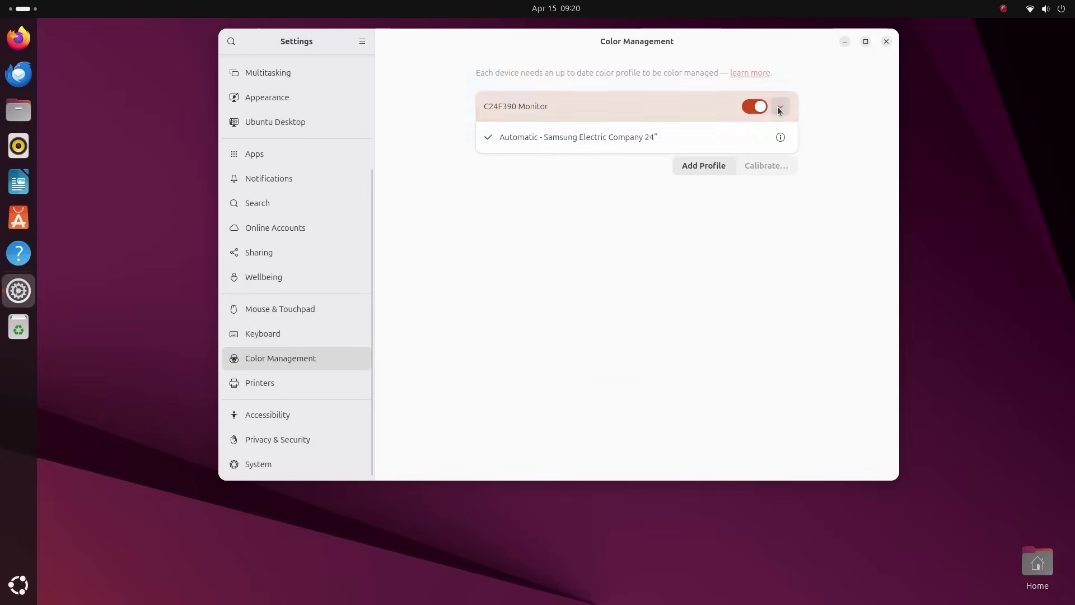
left_click(784, 137)
left_click(719, 190)
left_click(259, 382)
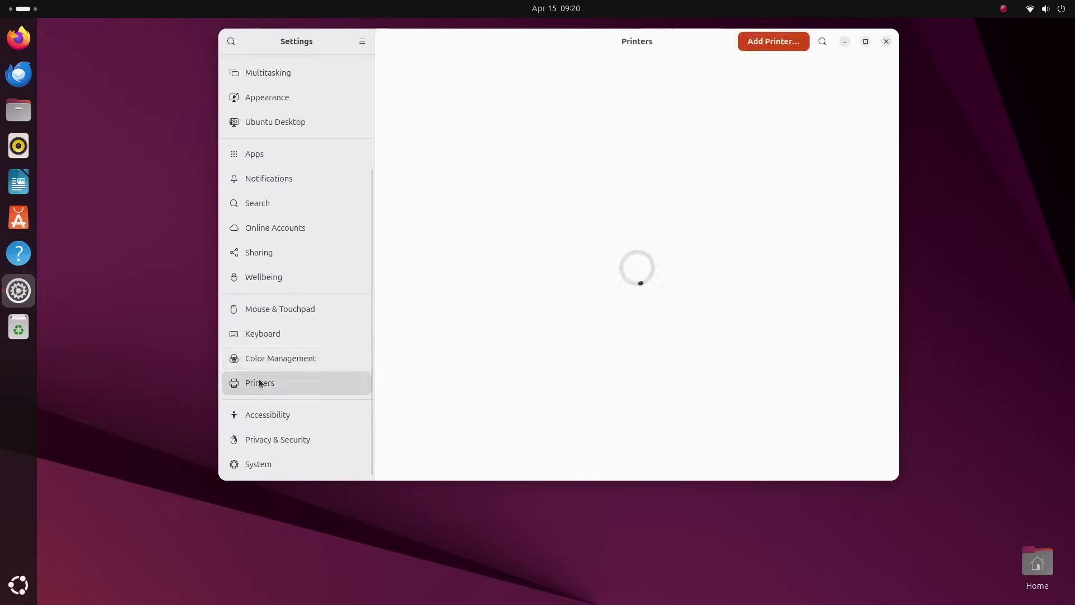
- Review the Seeing options in the Accessibility settings, including the available cursor sizes
left_click(268, 414)
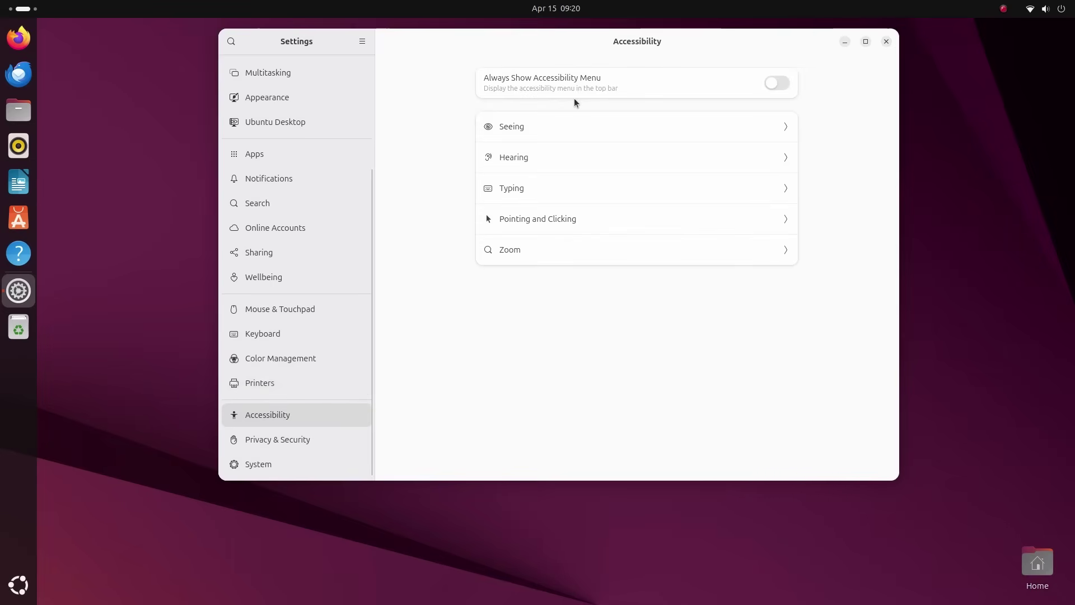
left_click(557, 124)
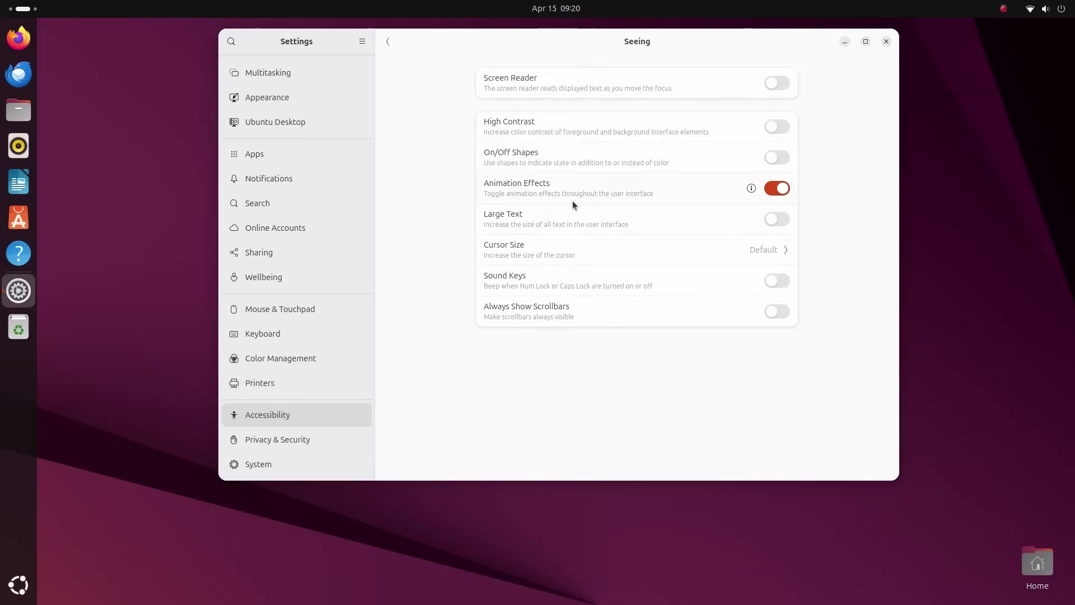
left_click(504, 244)
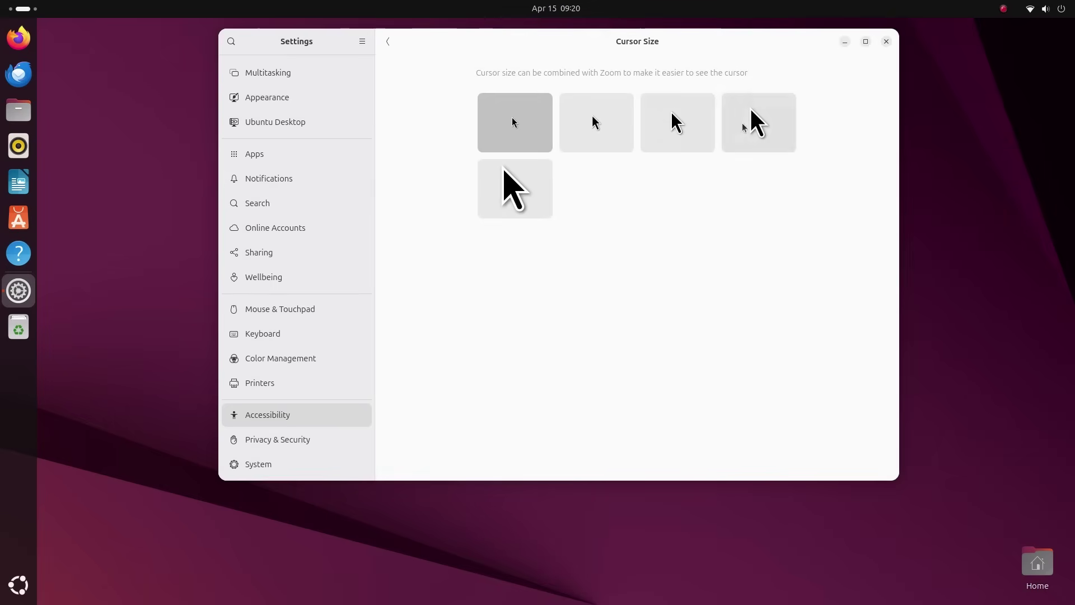
left_click(388, 42)
left_click(393, 42)
- Review the Hearing, Typing, Pointing and Clicking, and Zoom options in the Accessibility settings
left_click(526, 168)
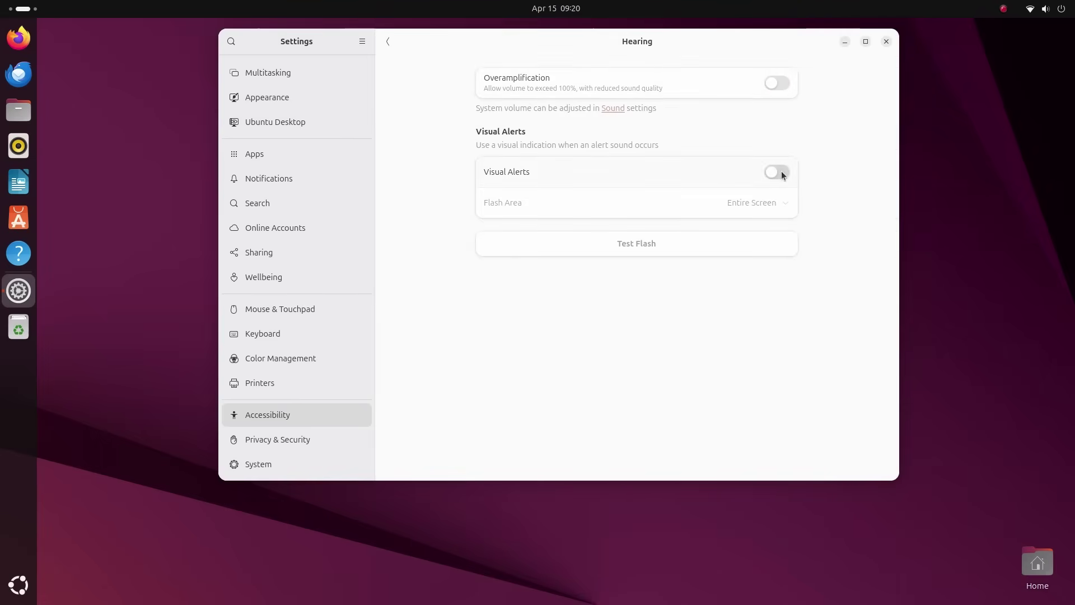
left_click(391, 40)
left_click(523, 184)
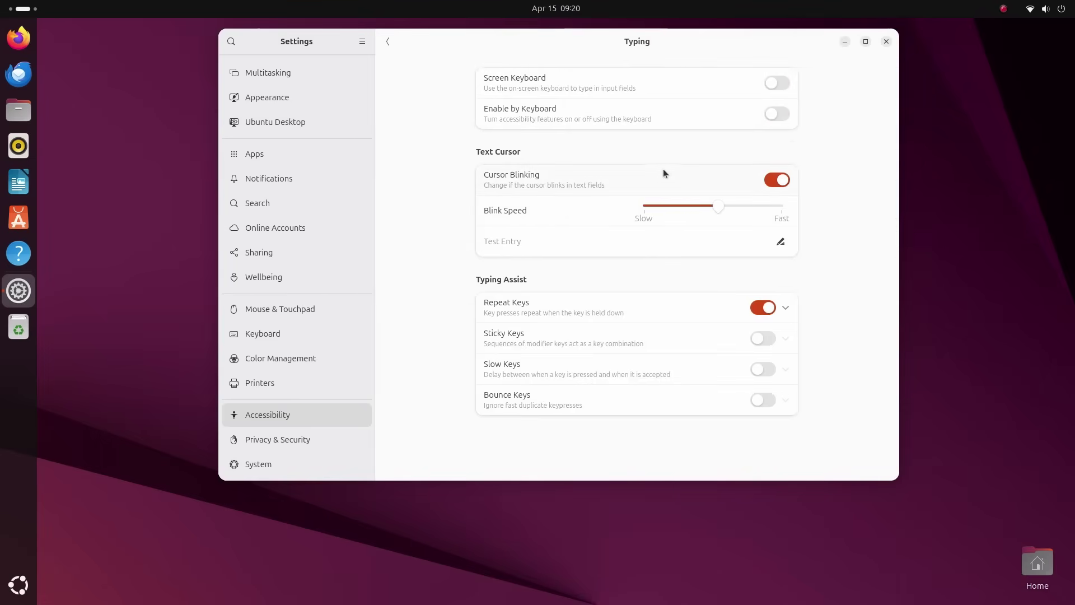
left_click(388, 45)
left_click(563, 215)
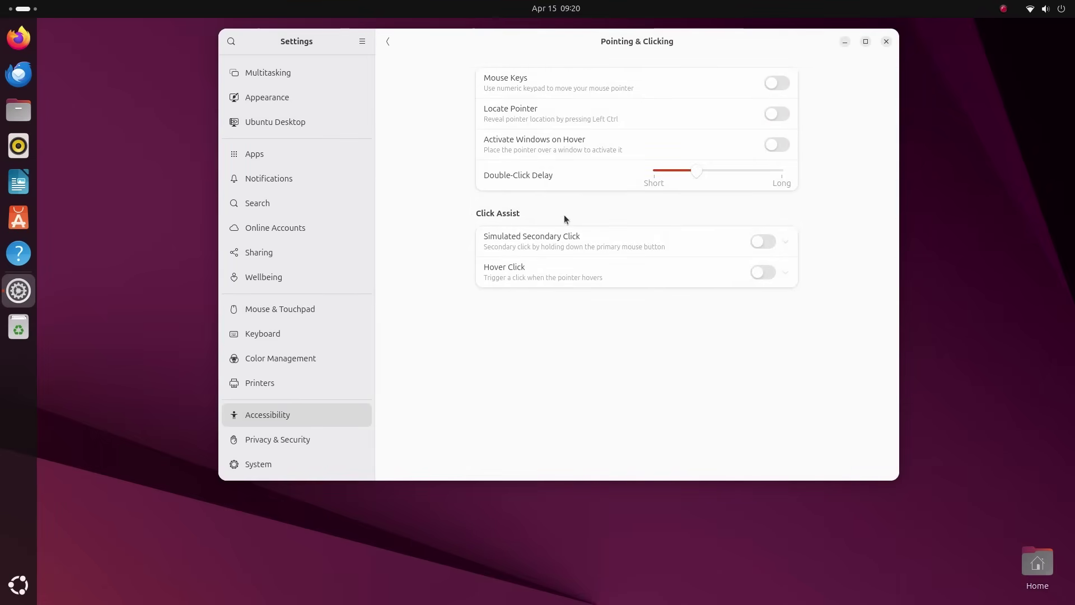
left_click(390, 40)
left_click(529, 247)
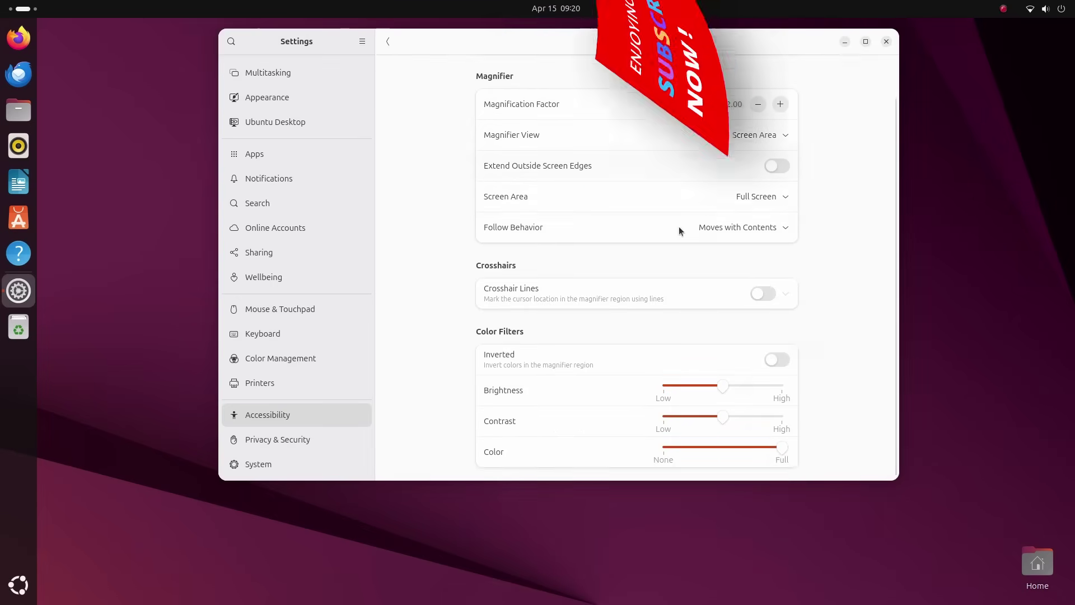
scroll(615, 263, "down", 2)
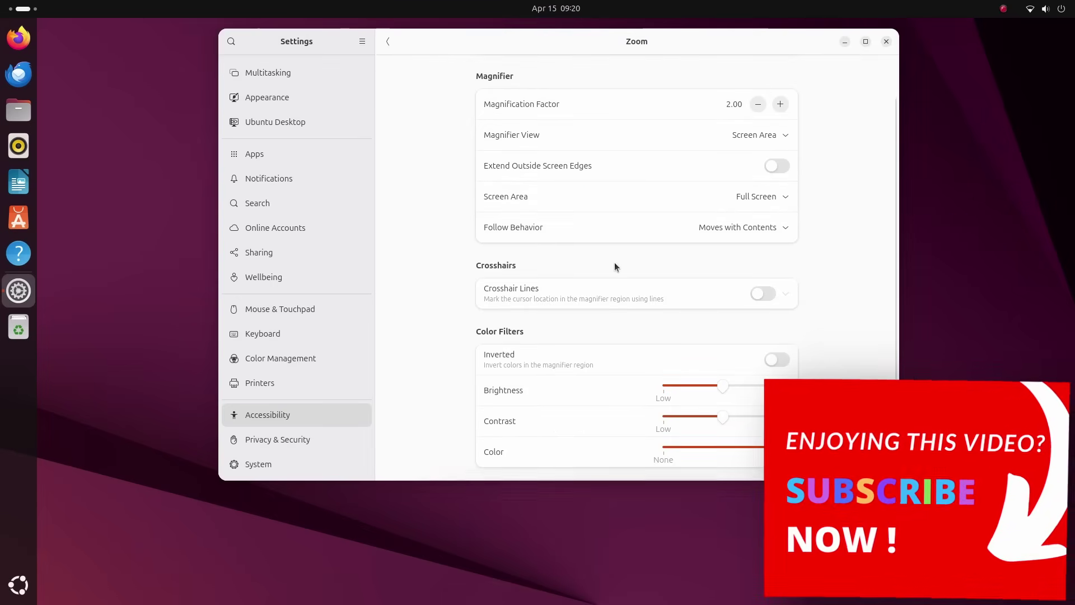
left_click(388, 42)
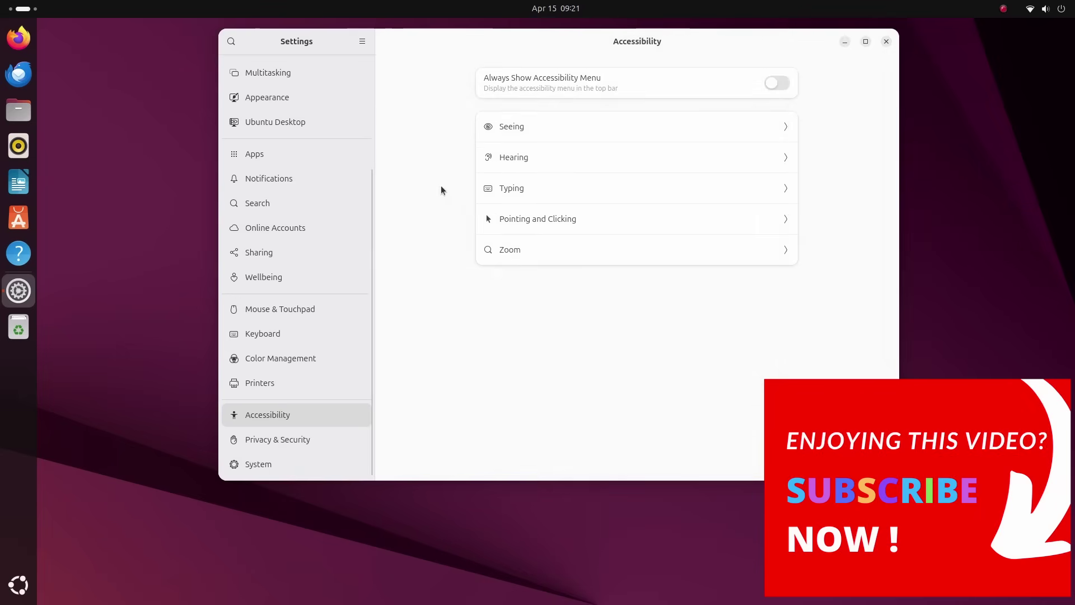
- Review Screen Lock, Location and File History & Trash in Privacy & Security, trying the Automatic Device Location switch
left_click(300, 436)
left_click(583, 104)
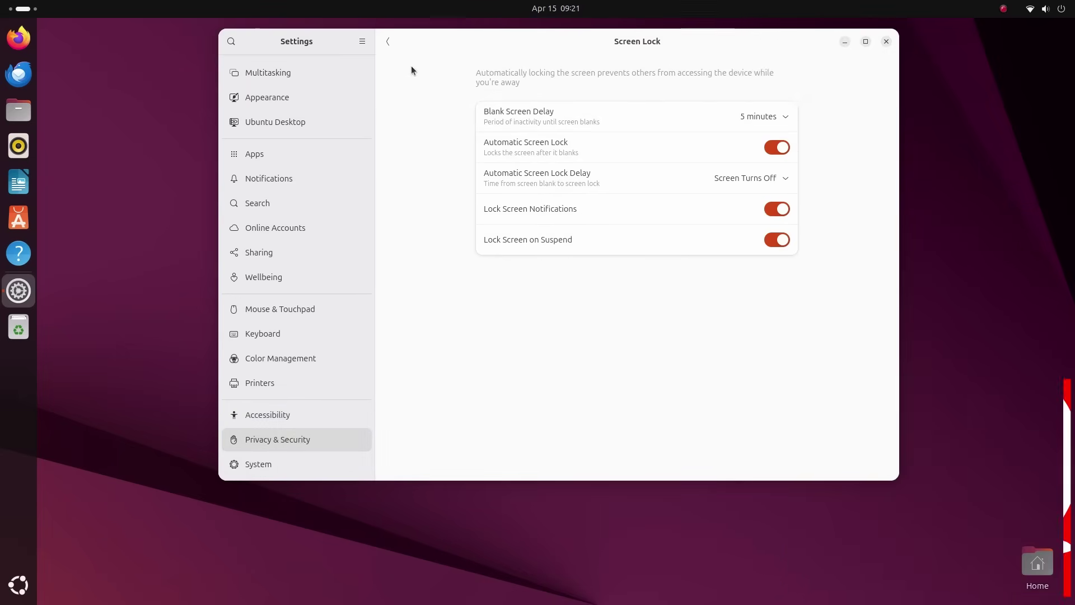
left_click(394, 42)
left_click(615, 132)
left_click(774, 81)
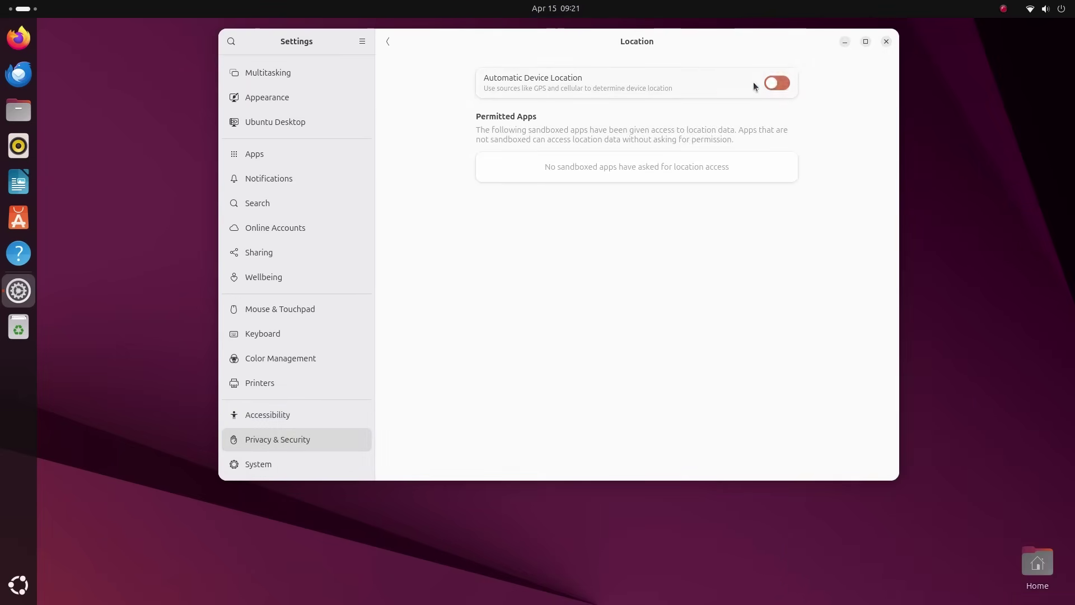
left_click(392, 42)
left_click(532, 166)
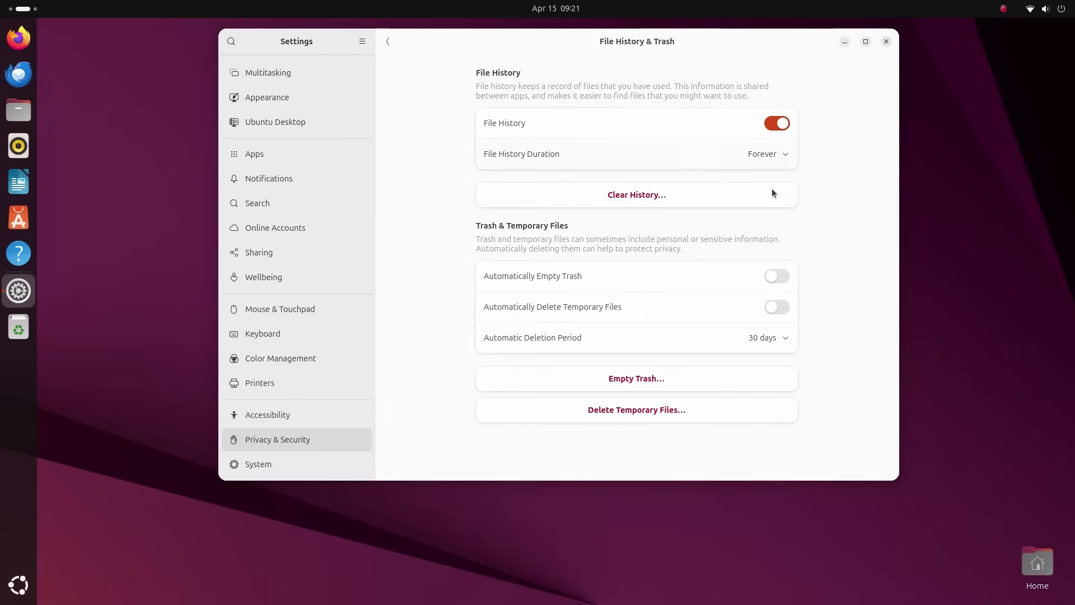
key("alt+Left")
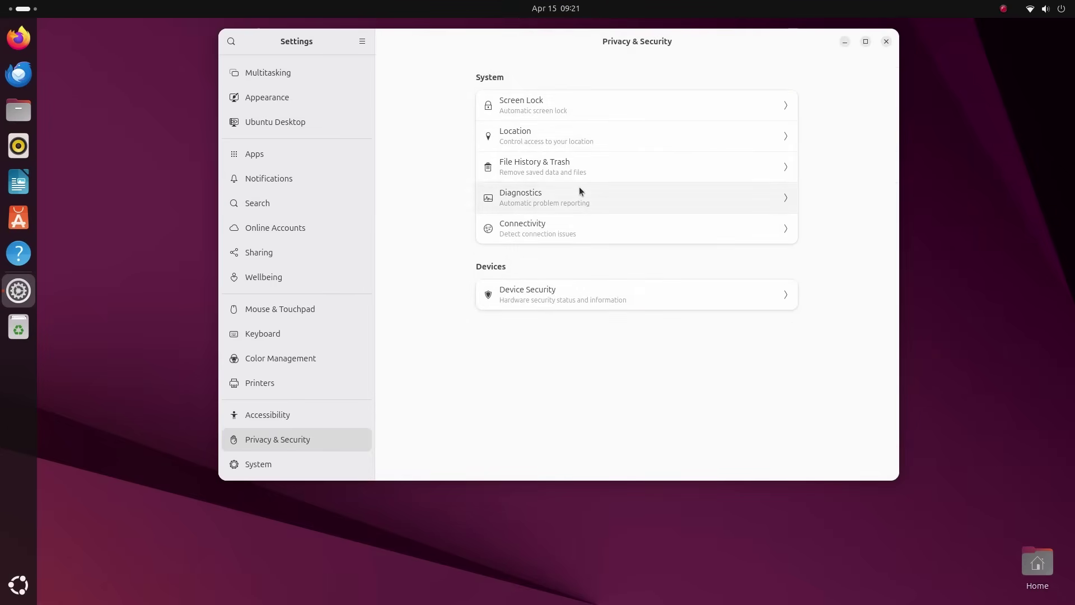
- Examine the error report choices in Diagnostics, the Connectivity page and the Device Security details under Privacy & Security
left_click(672, 193)
left_click(787, 123)
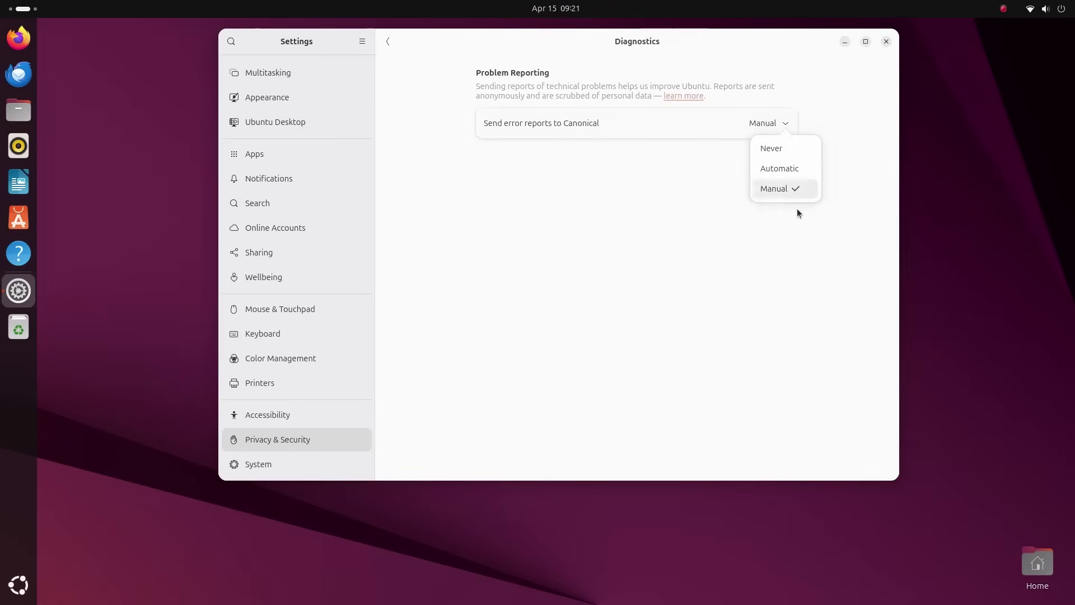
left_click(686, 182)
key("alt+Left")
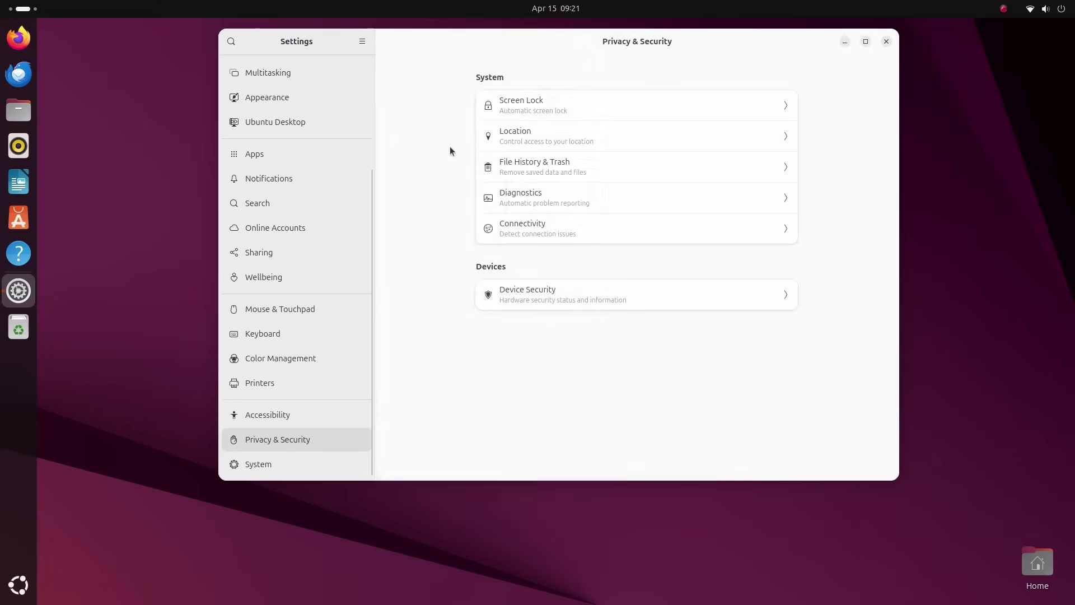
left_click(506, 219)
left_click(389, 41)
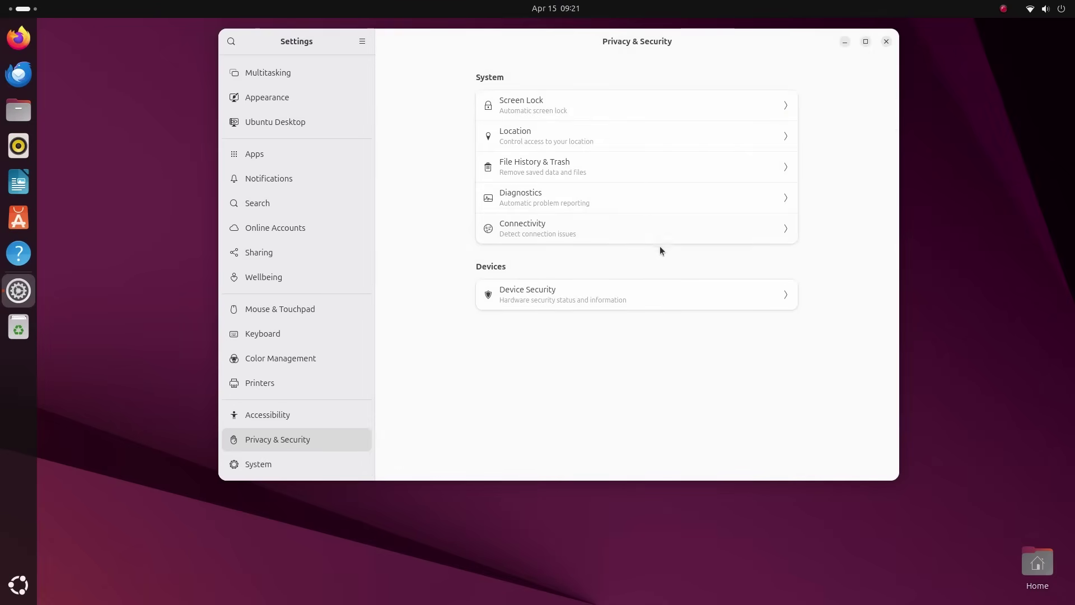
left_click(570, 300)
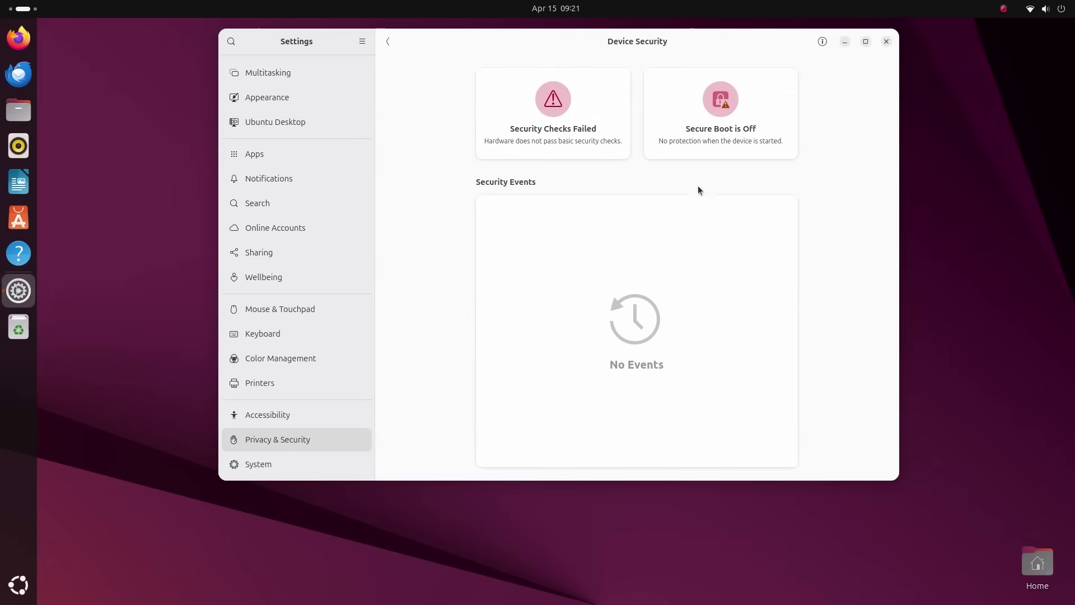
left_click(823, 41)
left_click(663, 141)
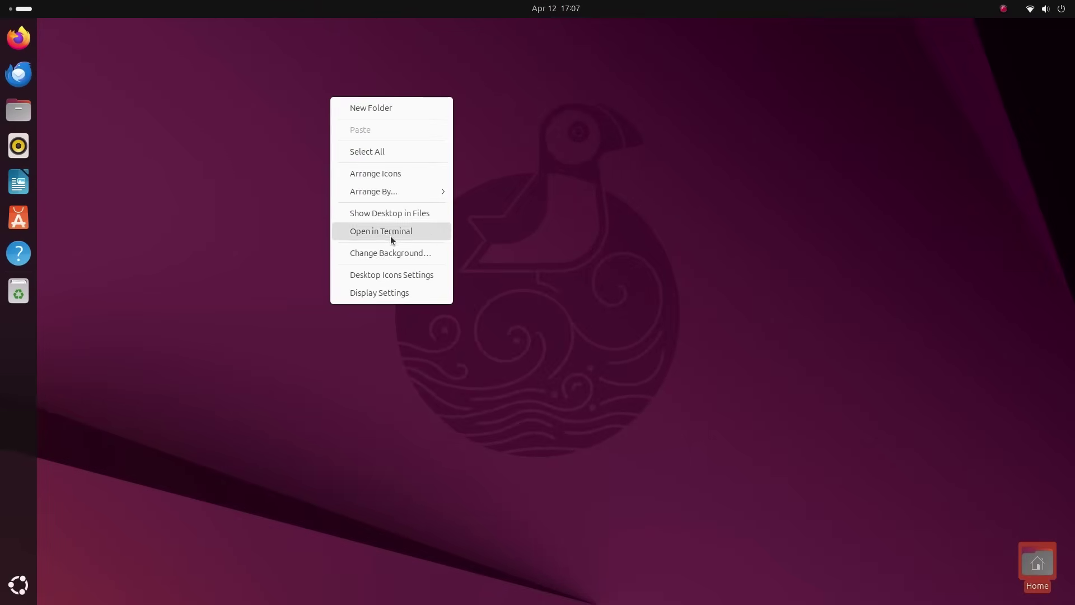
- Open the desktop background settings, apply the orange and purple wallpaper and preview it on an empty workspace
left_click(394, 253)
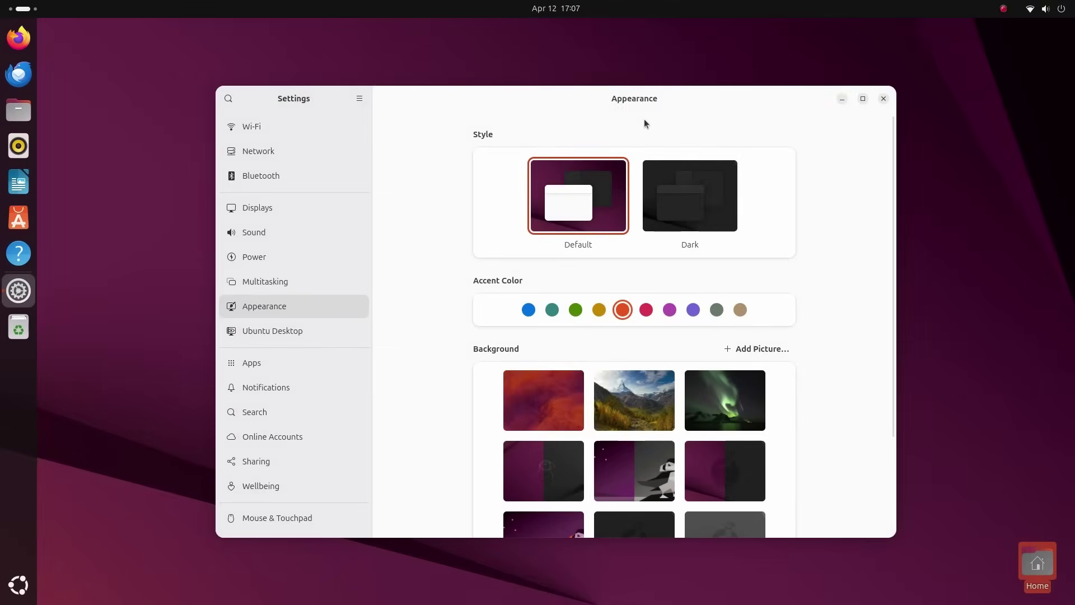
left_click_drag(644, 119, 569, 80)
left_click(494, 367)
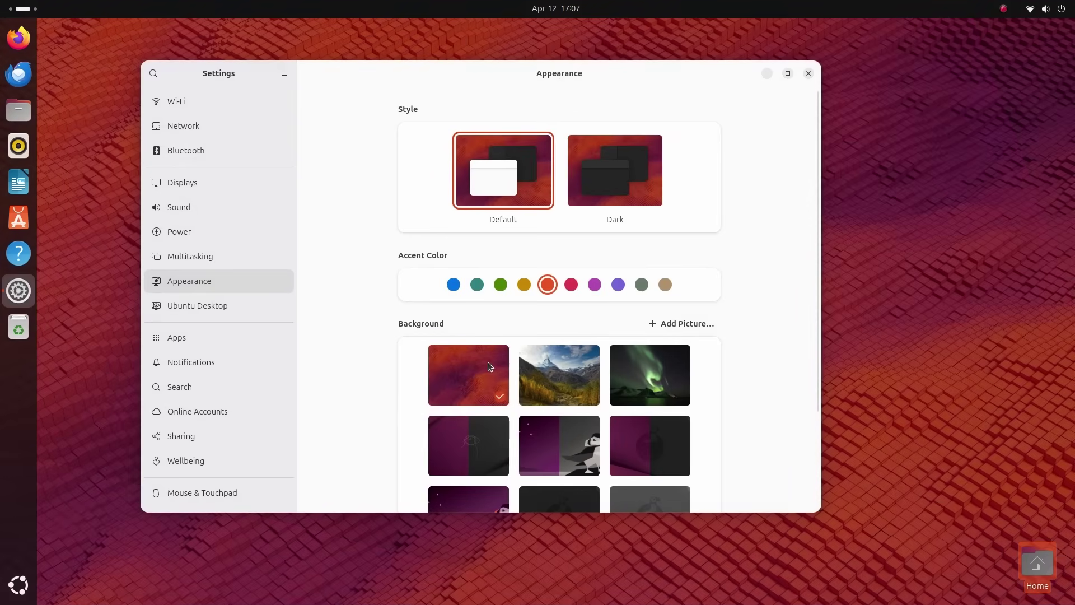
key("ctrl+alt+Right")
key("super")
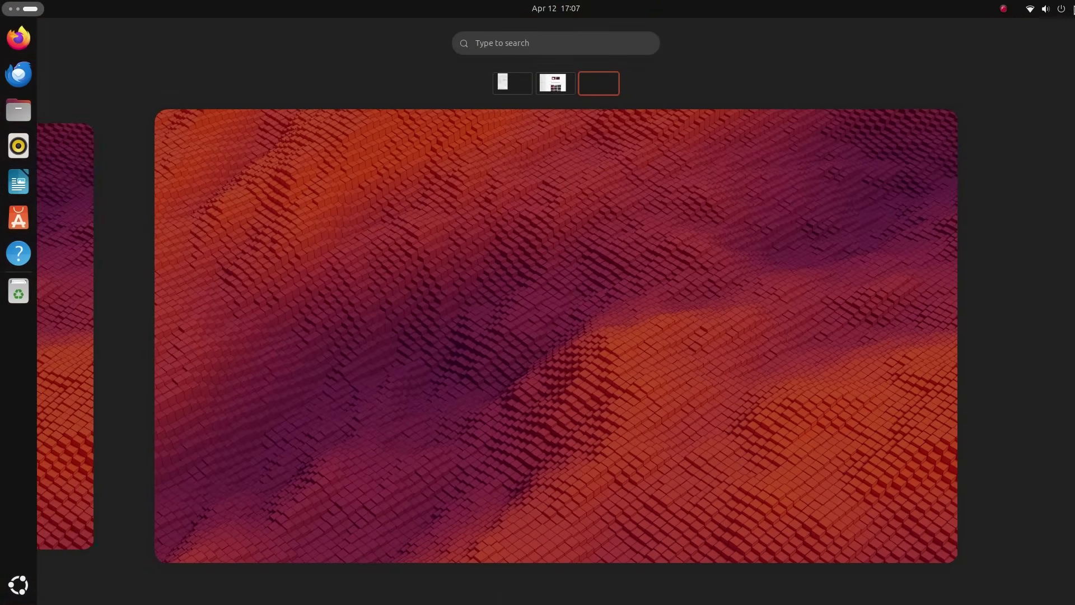
- Turn Dark Style on and off again to compare the orange and purple wallpaper, then return to the empty desktop
left_click(1044, 9)
left_click(1012, 132)
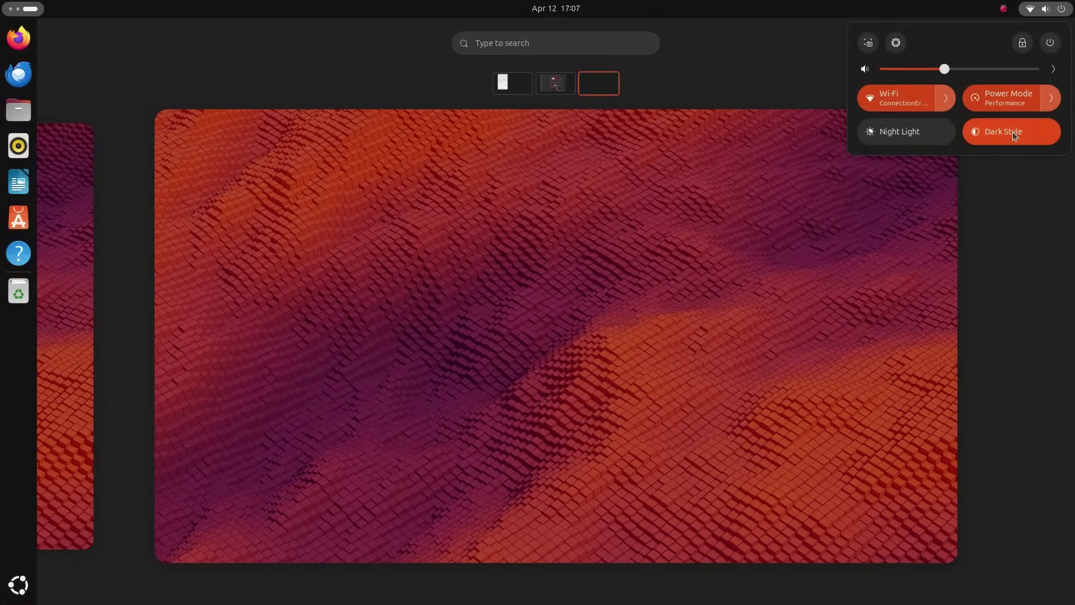
left_click(1012, 133)
left_click(784, 358)
left_click(783, 358)
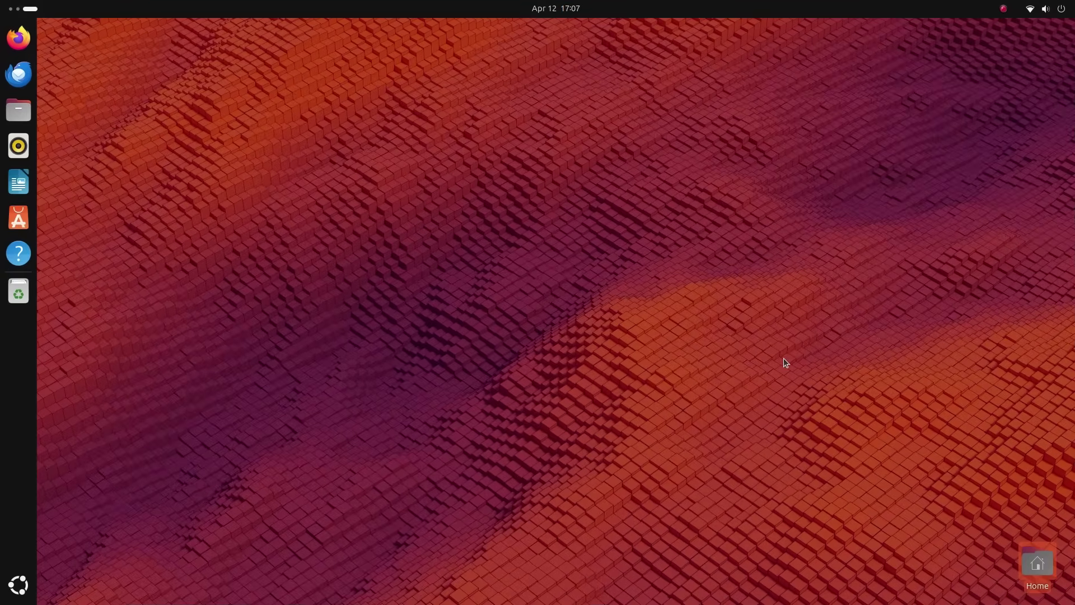
- Apply the snowy mountain and autumn forest wallpaper and preview it on an empty workspace
key("ctrl+alt+Left")
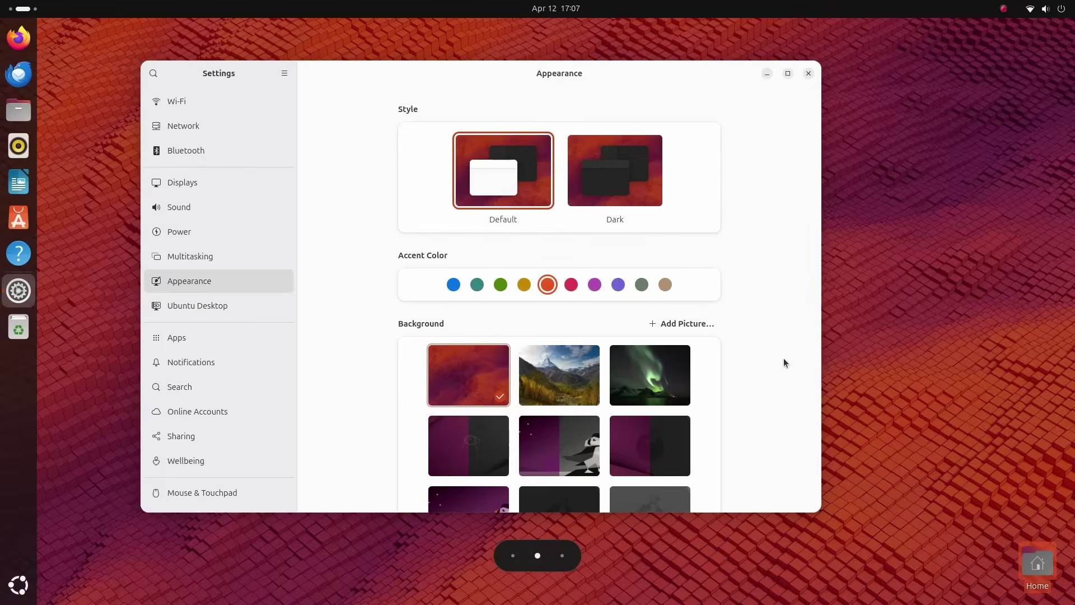
left_click(552, 379)
key("ctrl+alt+Right")
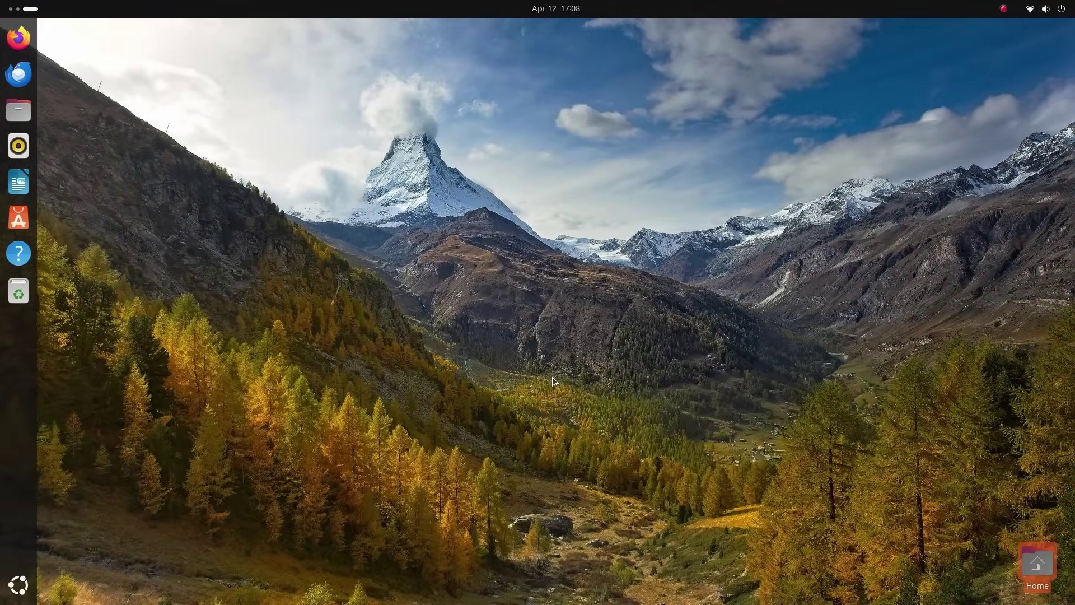
key("super")
left_click(552, 379)
- Apply the green northern lights wallpaper and preview it on an empty workspace
key("ctrl+alt+Left")
left_click(657, 372)
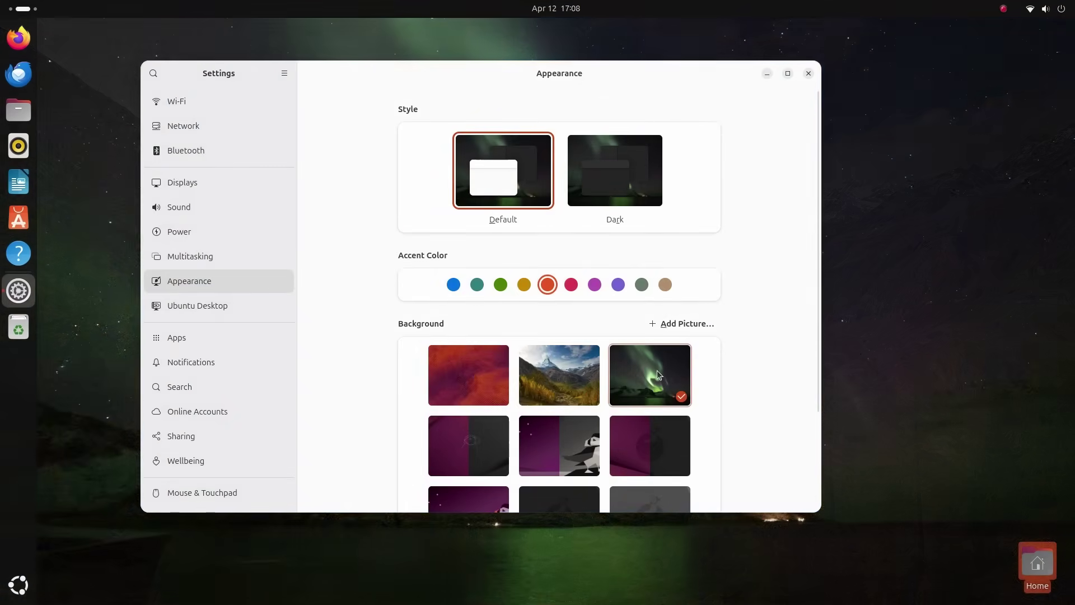
key("ctrl+alt+Right")
left_click(1074, 12)
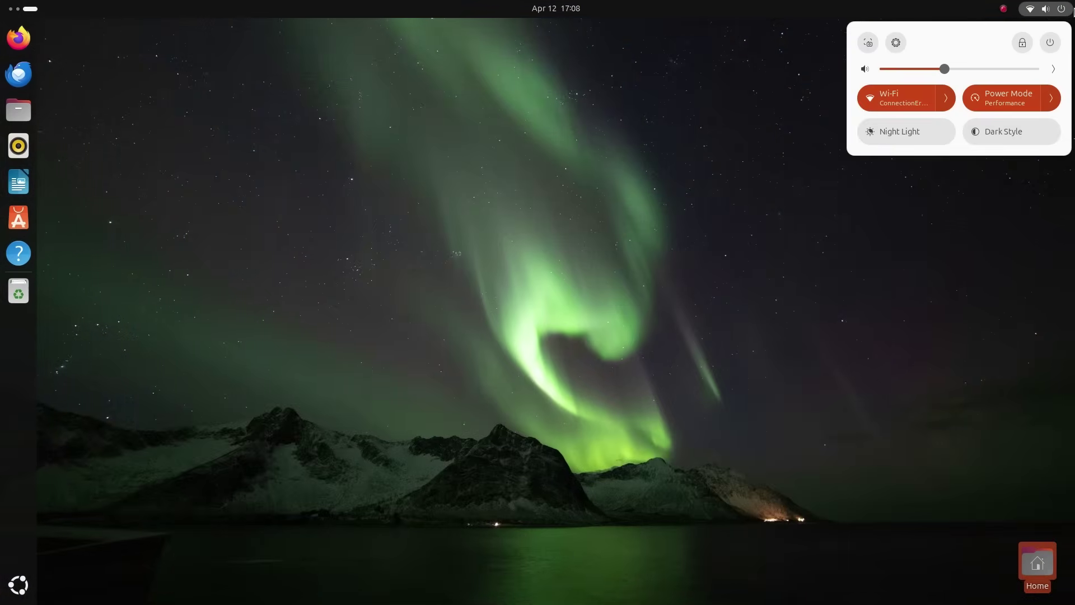
left_click(791, 256)
- Apply the light and dark puffin outline wallpaper, preview it on an empty workspace and toggle Dark Style
key("ctrl+alt+Left")
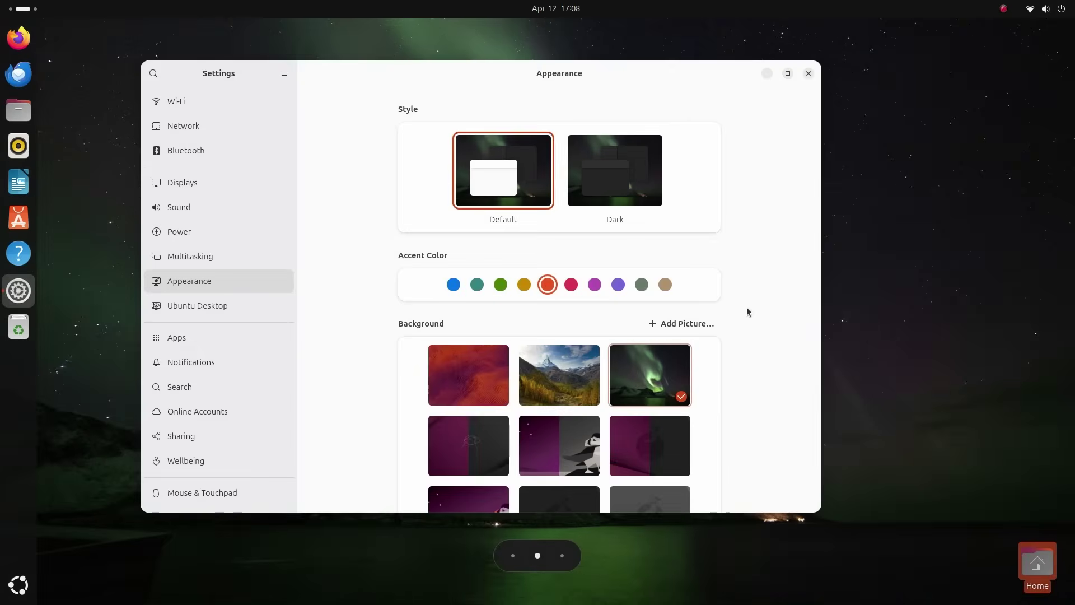
left_click(488, 447)
key("ctrl+alt+Right")
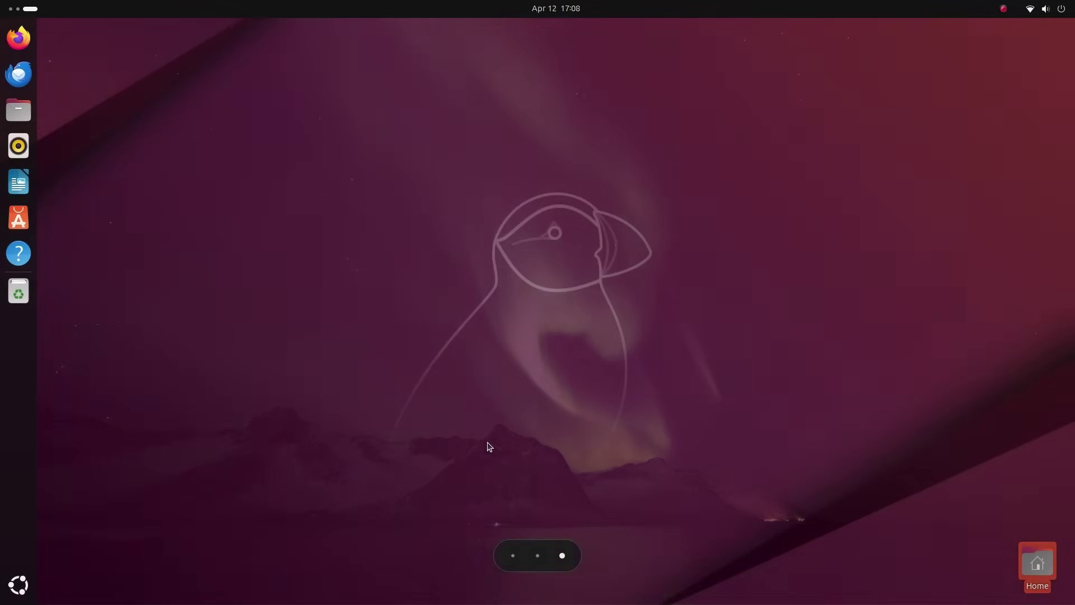
left_click(1073, 5)
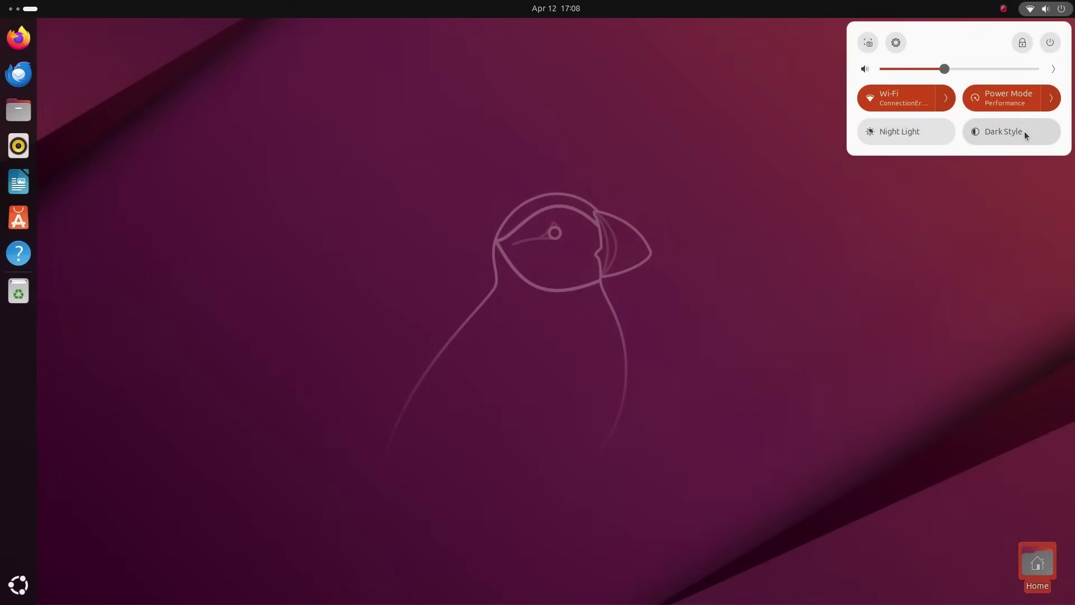
left_click(1023, 131)
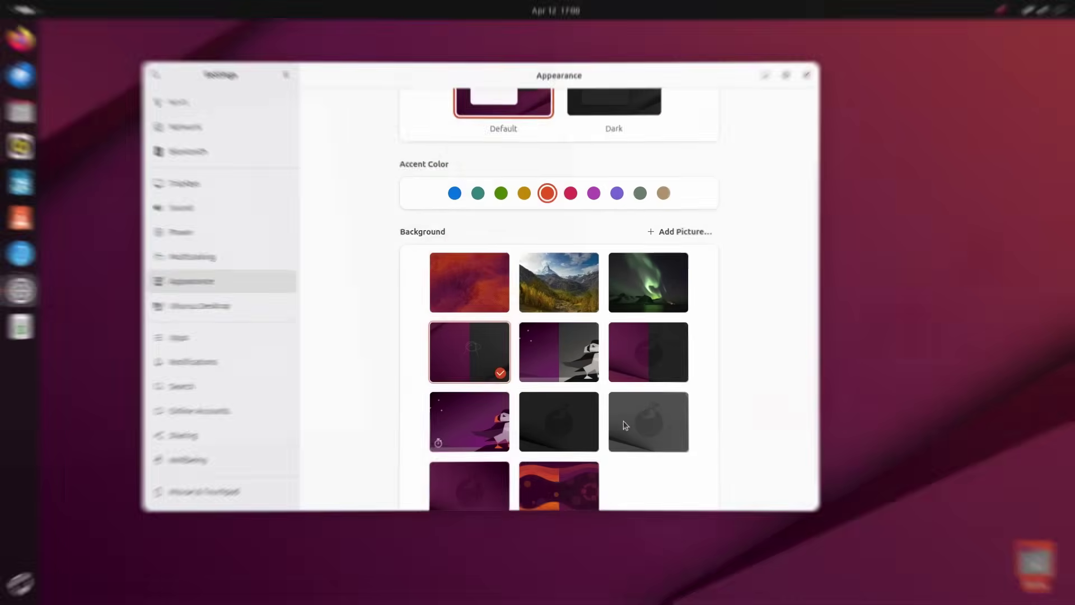
- Apply the light and dark geometric standing puffin wallpaper and preview it on an empty workspace
left_click(570, 380)
key("super+Page_Down")
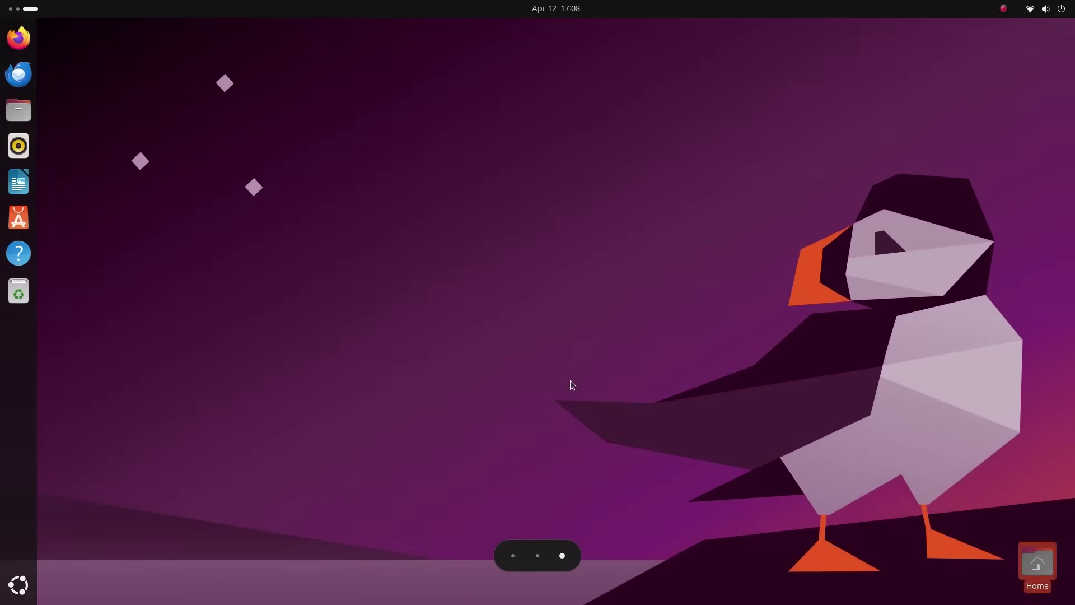
- Switch Dark Style on and off to compare the geometric standing puffin wallpaper's variants, and return to the Appearance settings
left_click(1072, 10)
left_click(1005, 135)
left_click(984, 135)
left_click(872, 322)
key("super+Page_Up")
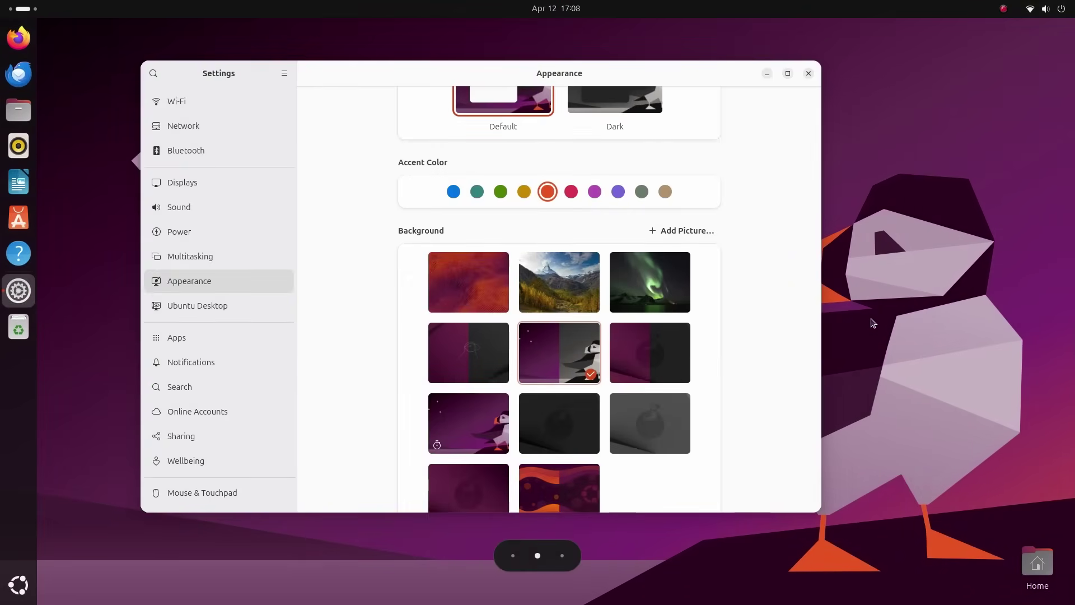
- Apply the light and dark circular puffin emblem wallpaper, preview it on an empty workspace and toggle Dark Style on and off
left_click(667, 383)
key("super+Page_Down")
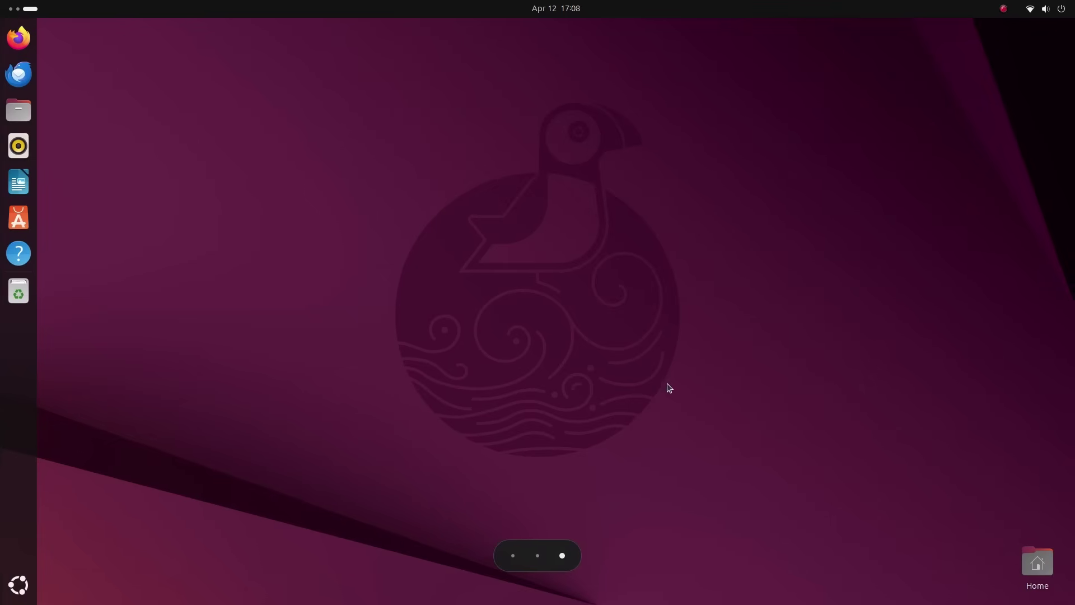
left_click(1067, 6)
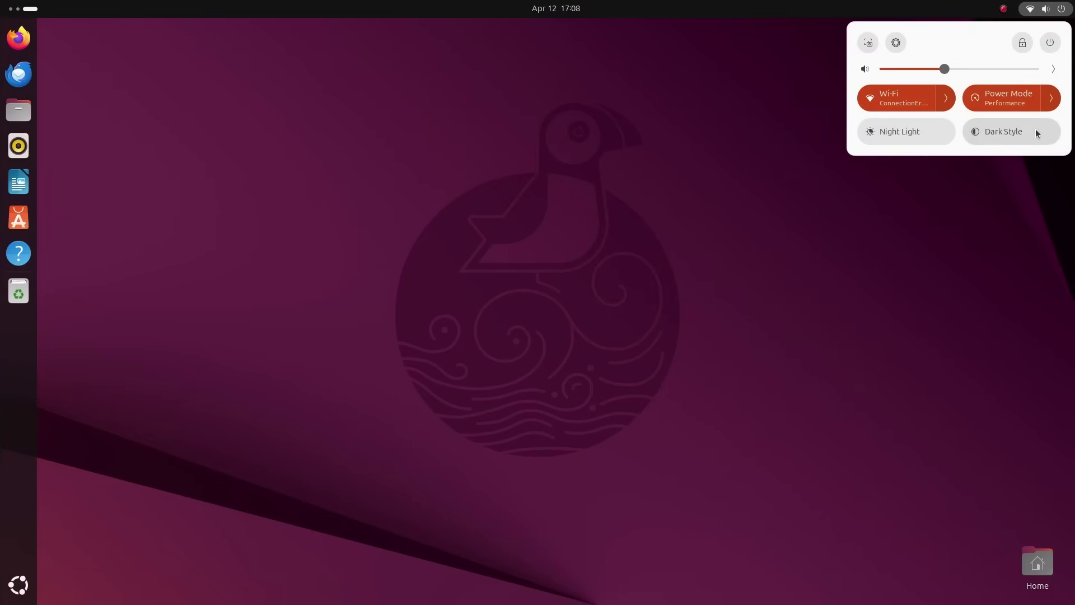
left_click(1036, 130)
left_click(1036, 130)
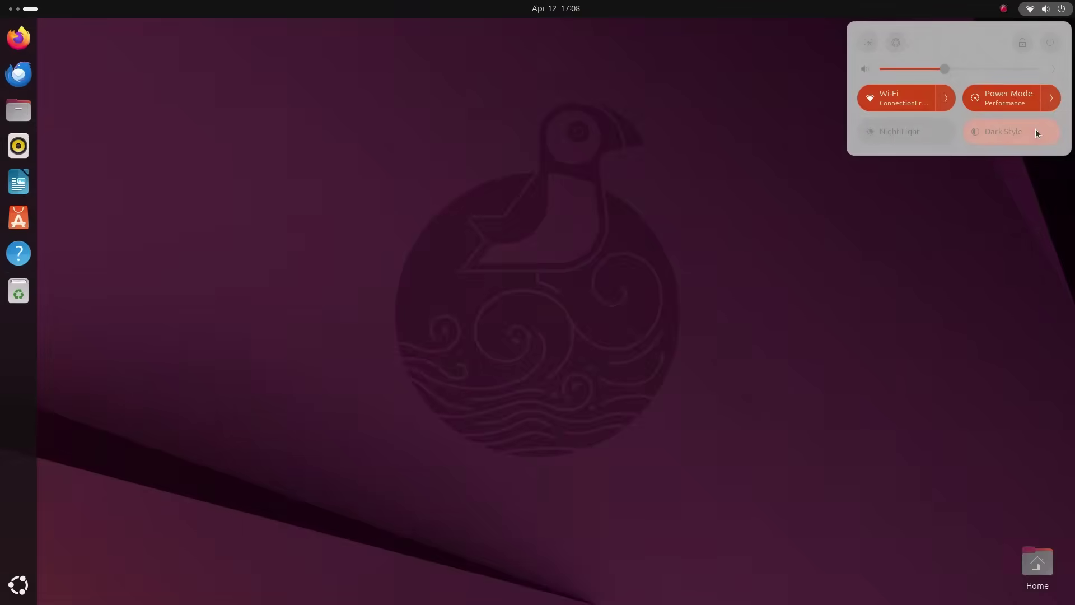
left_click(833, 288)
key("super+Page_Up")
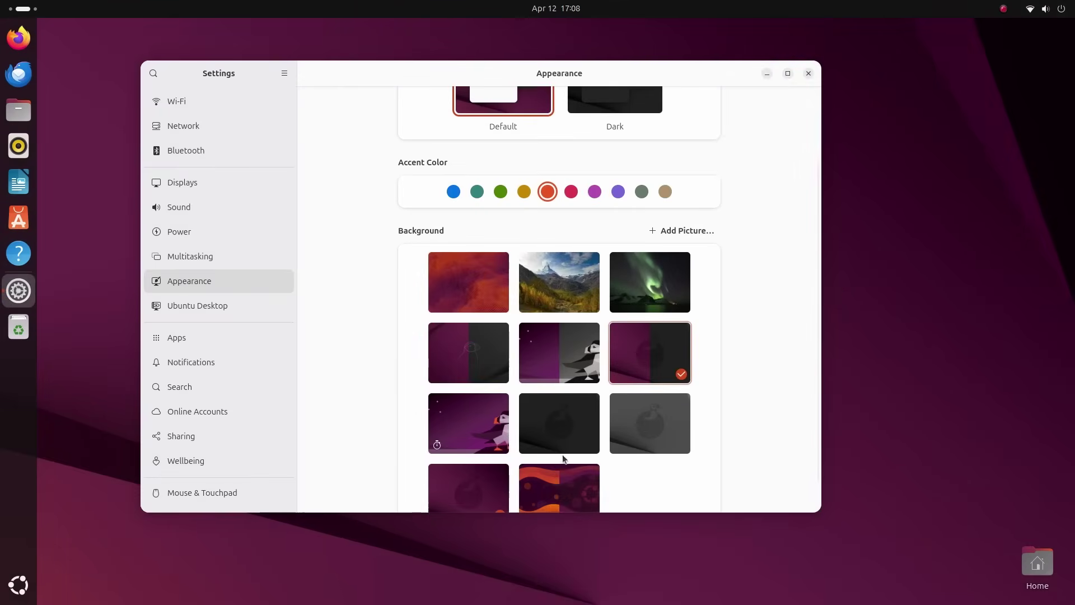
- Apply the orange and purple waves wallpaper with the Ubuntu logo, preview it on an empty workspace and toggle Dark Style on and off
scroll(550, 442, "down", 2)
left_click(558, 475)
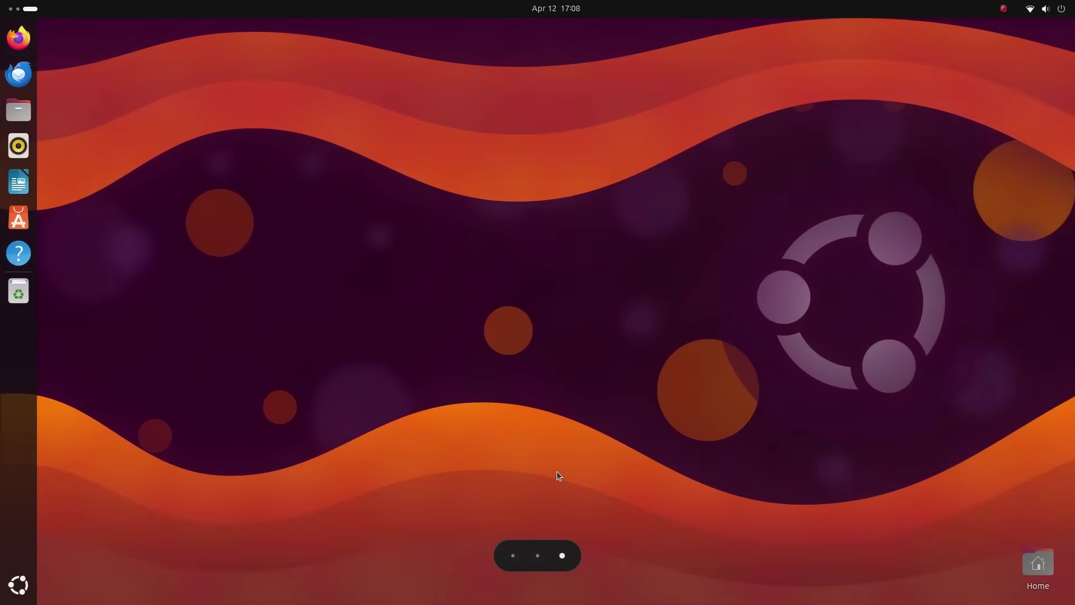
key("super+Page_Down")
left_click(1045, 8)
left_click(1039, 120)
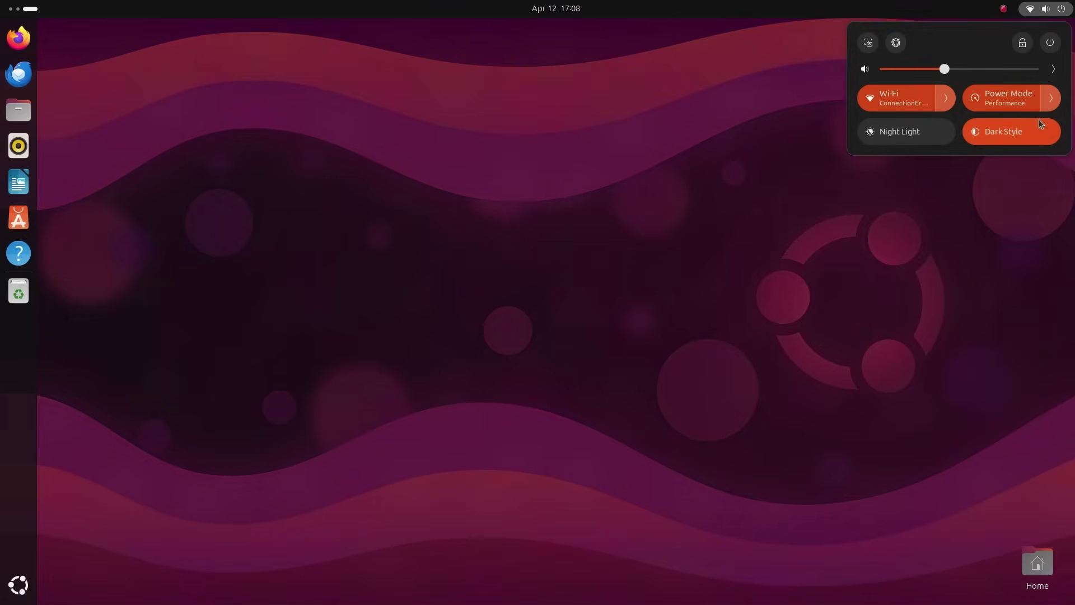
left_click(1040, 124)
left_click(797, 308)
key("ctrl+alt+Left")
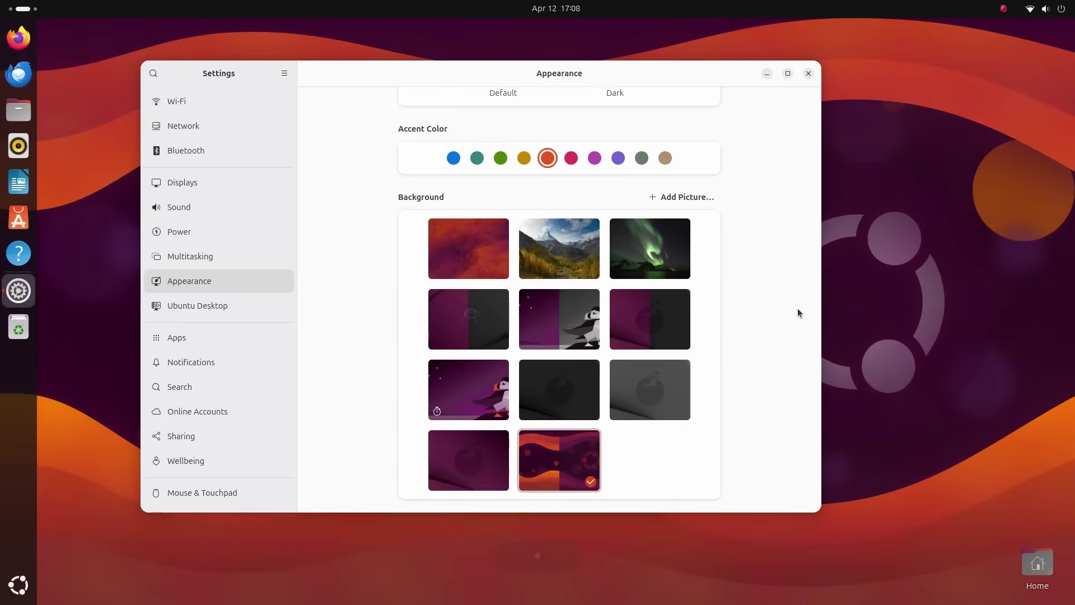
- Preview the light grey circular puffin wallpaper on an empty workspace and restore the light and dark circular puffin wallpaper
scroll(623, 405, "up", 5)
scroll(481, 373, "down", 4)
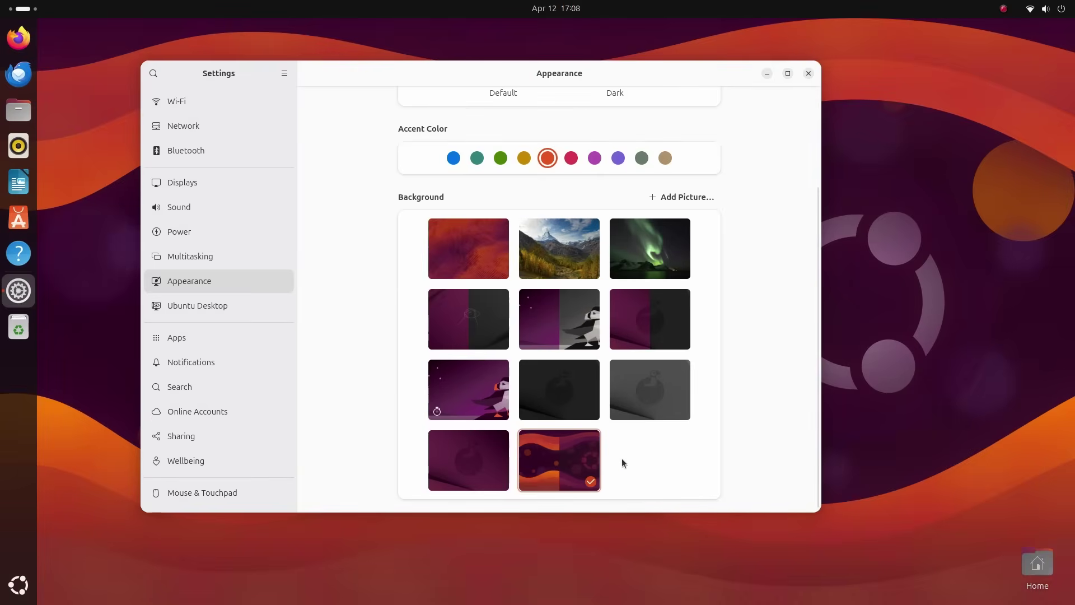
left_click(645, 329)
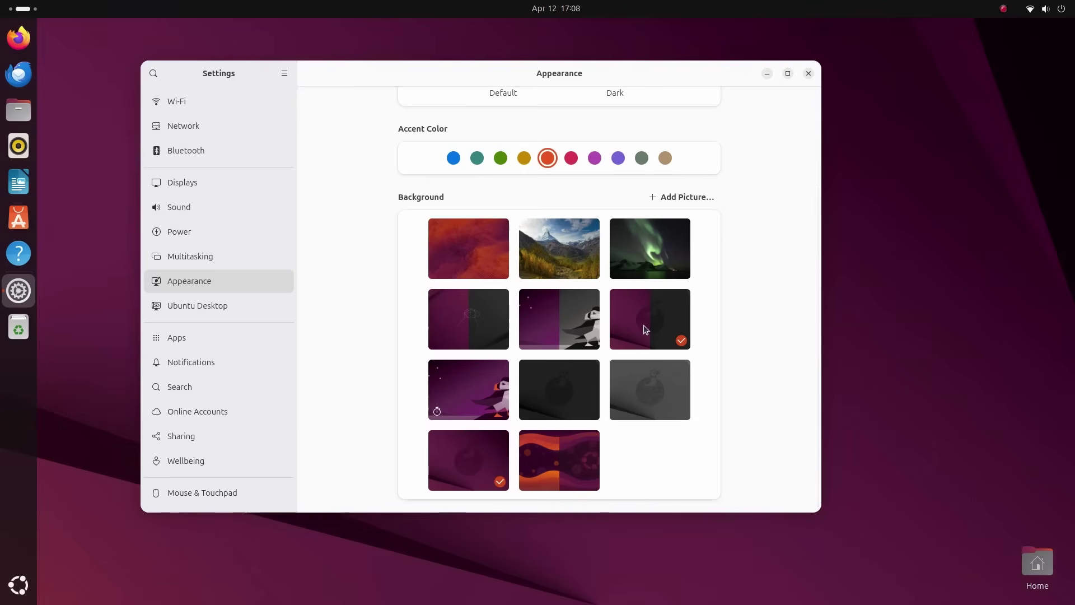
left_click(661, 374)
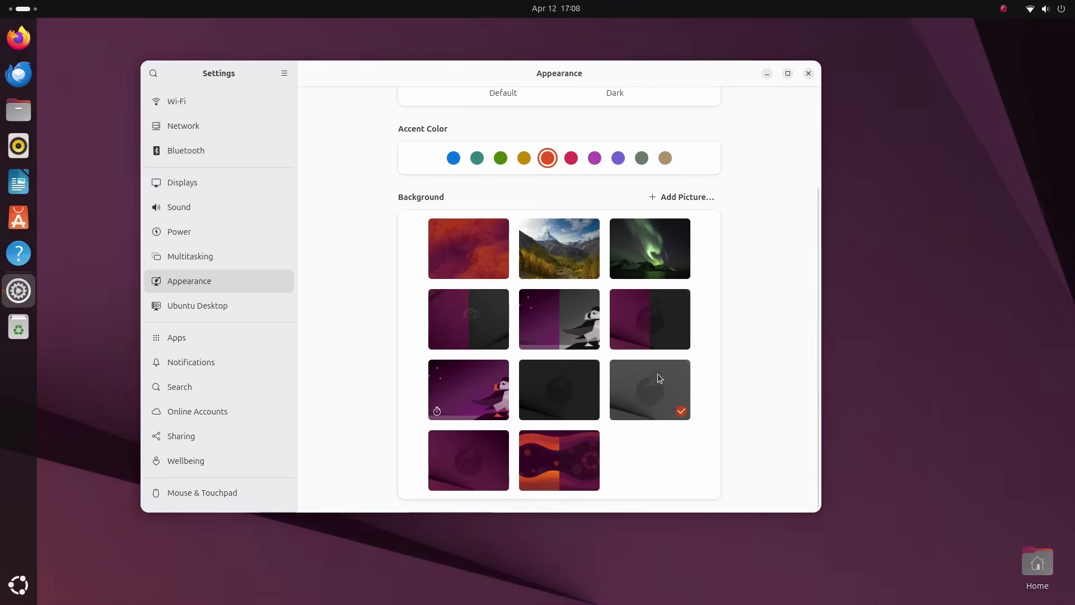
key("super+Page_Down")
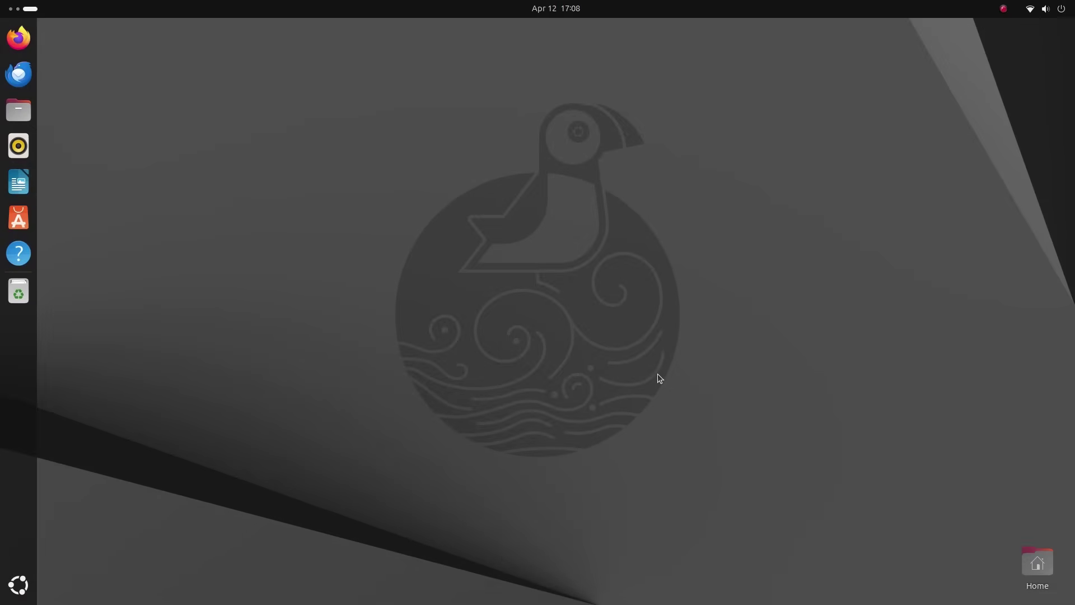
key("super+Page_Up")
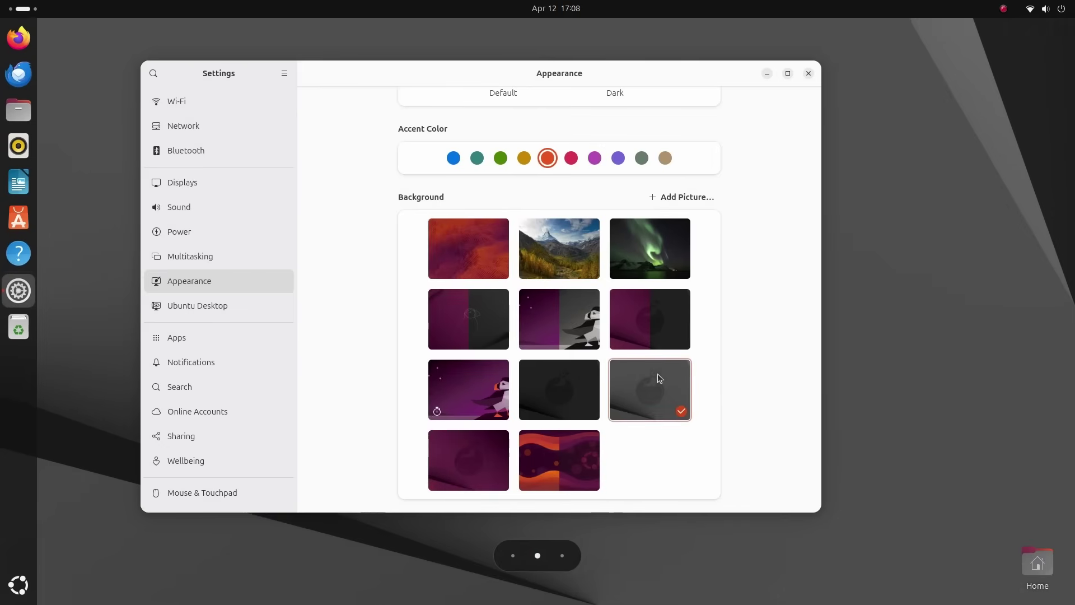
left_click(657, 319)
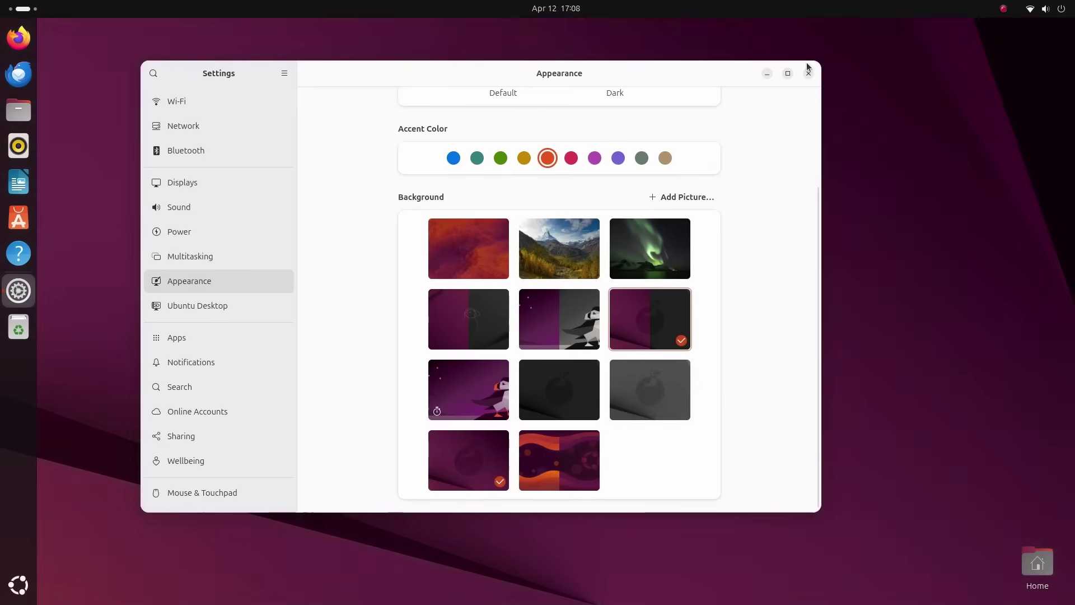